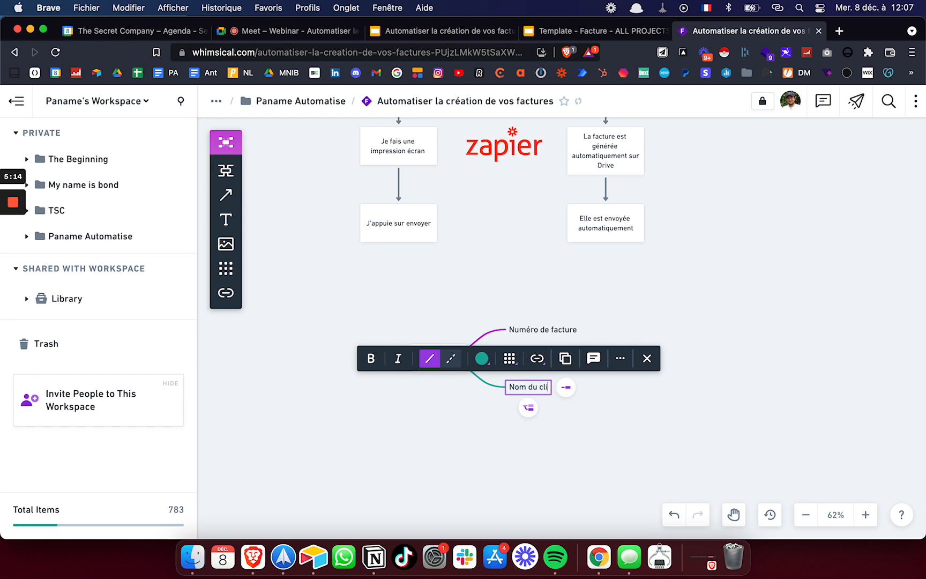
Add sibling branches 'Montant' and 'Descriptif de la prestation' after Nom du client
{"action": "key", "text": "Return"}
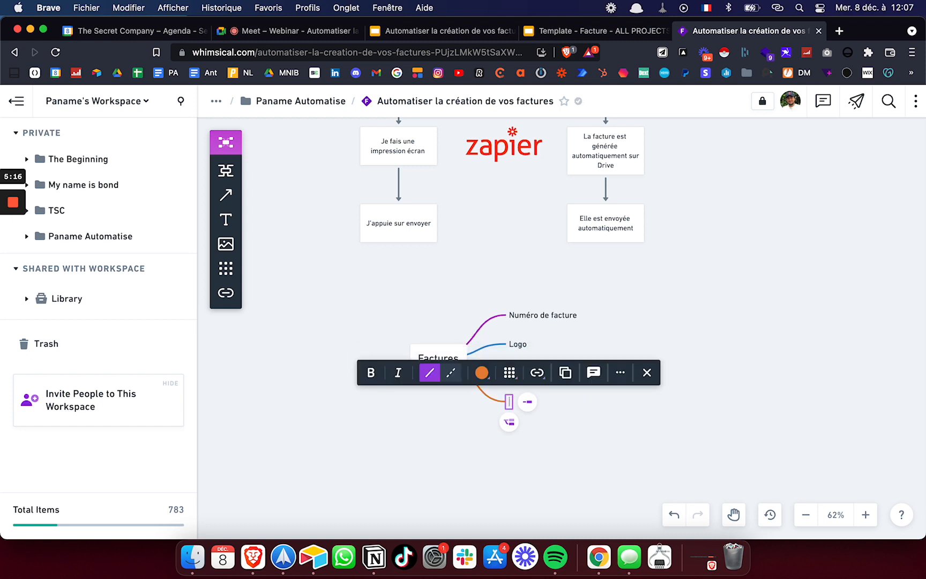
{"action": "type", "text": "Montant"}
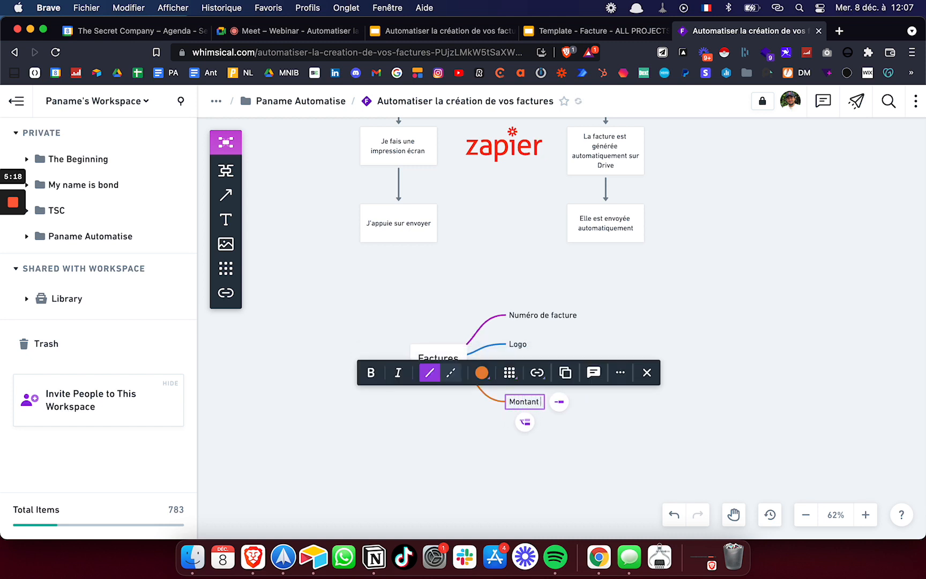
{"action": "key", "text": "Return"}
{"action": "type", "text": "Des"}
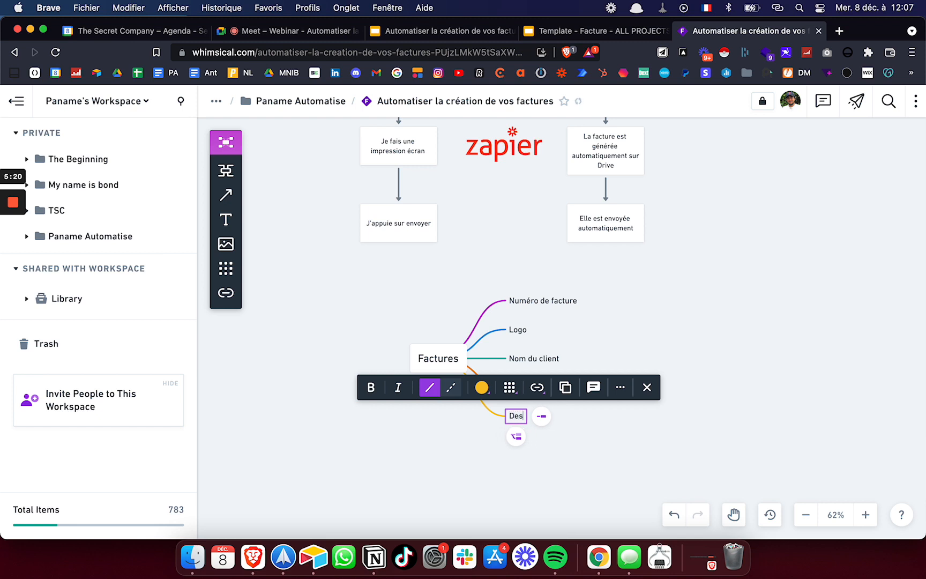
{"action": "type", "text": "critp"}
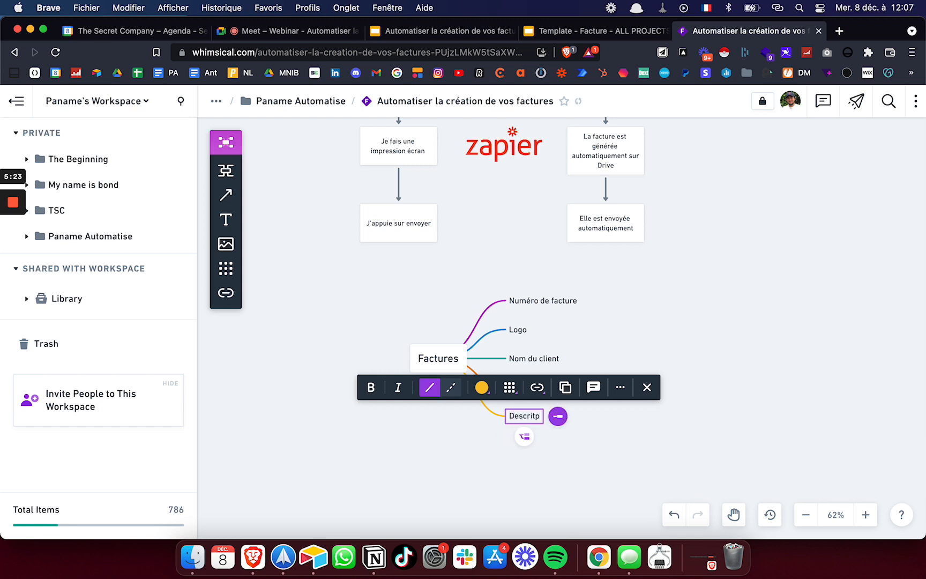
{"action": "key", "text": "BackSpace"}
{"action": "key", "text": "BackSpace"}
{"action": "type", "text": "ptif d"}
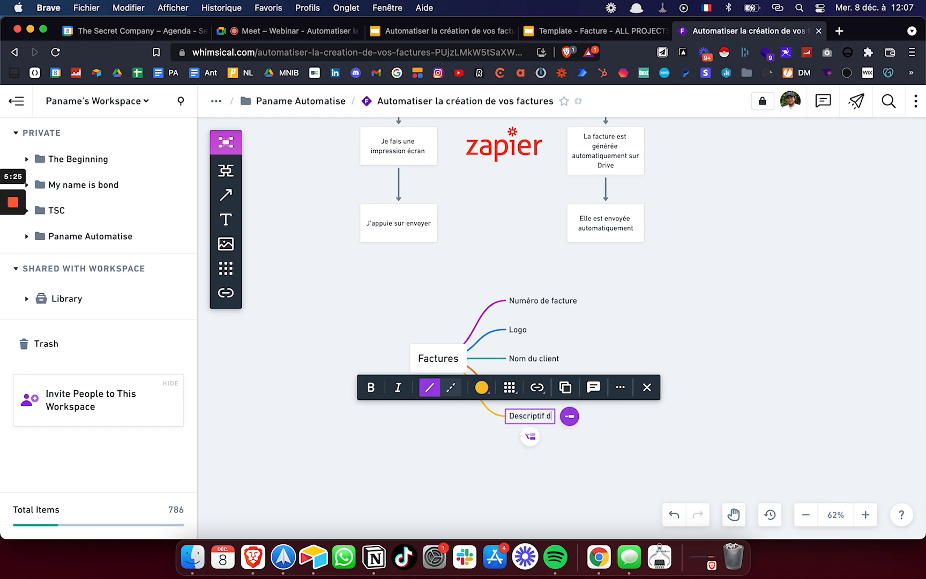
{"action": "type", "text": "e la prestation"}
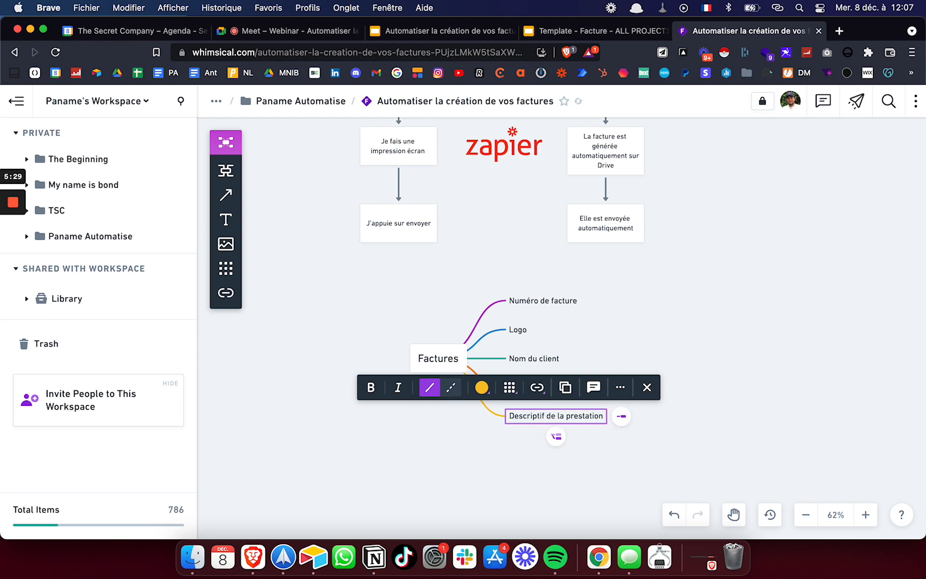
{"action": "left_click", "coordinate": [545, 463]}
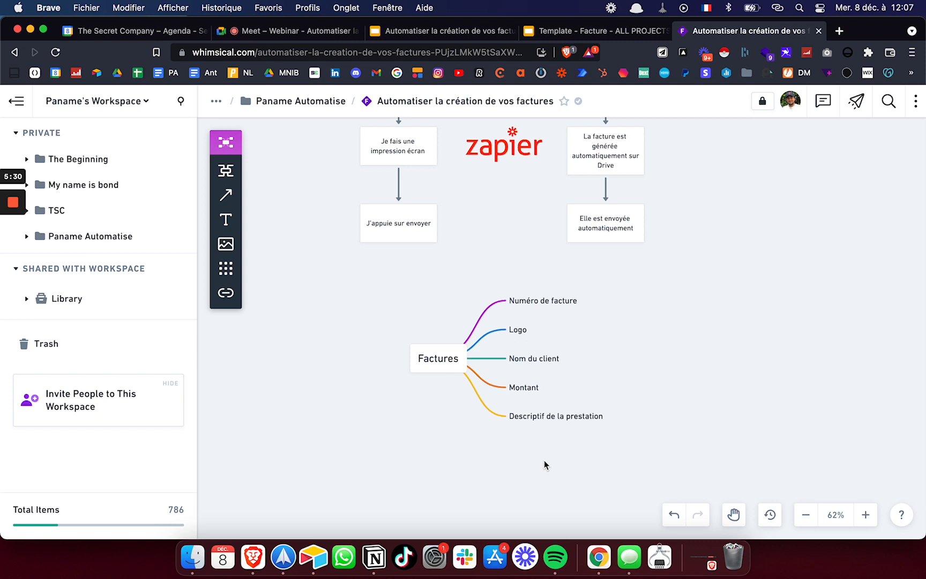
Add a 'TVA' branch under the Factures root node
{"action": "left_click", "coordinate": [442, 359]}
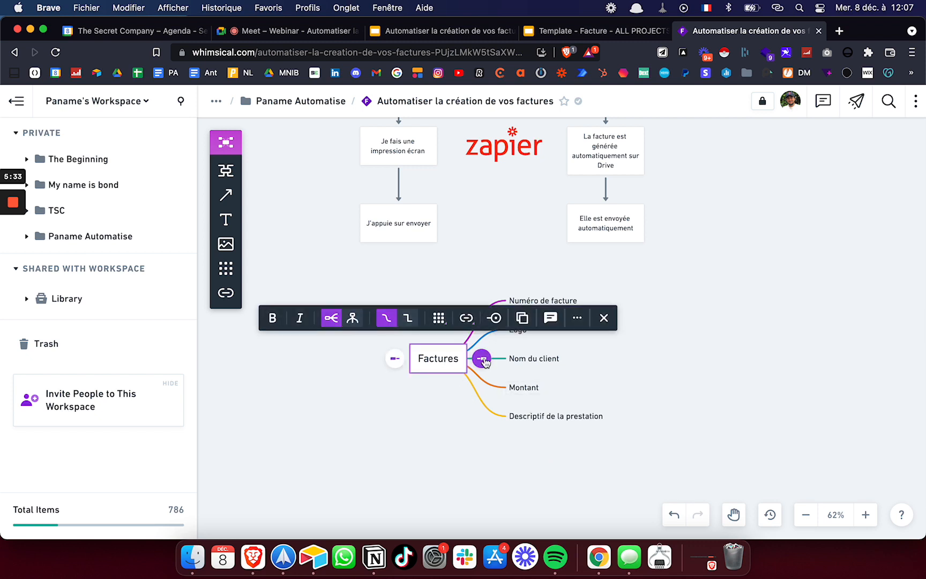
{"action": "key", "text": "Tab"}
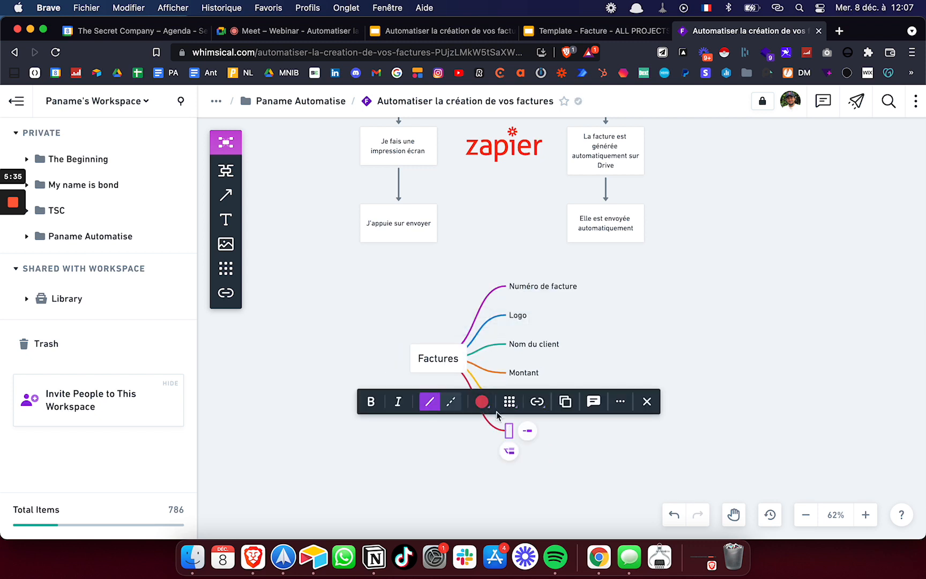
{"action": "type", "text": "TVA"}
{"action": "left_click", "coordinate": [572, 471]}
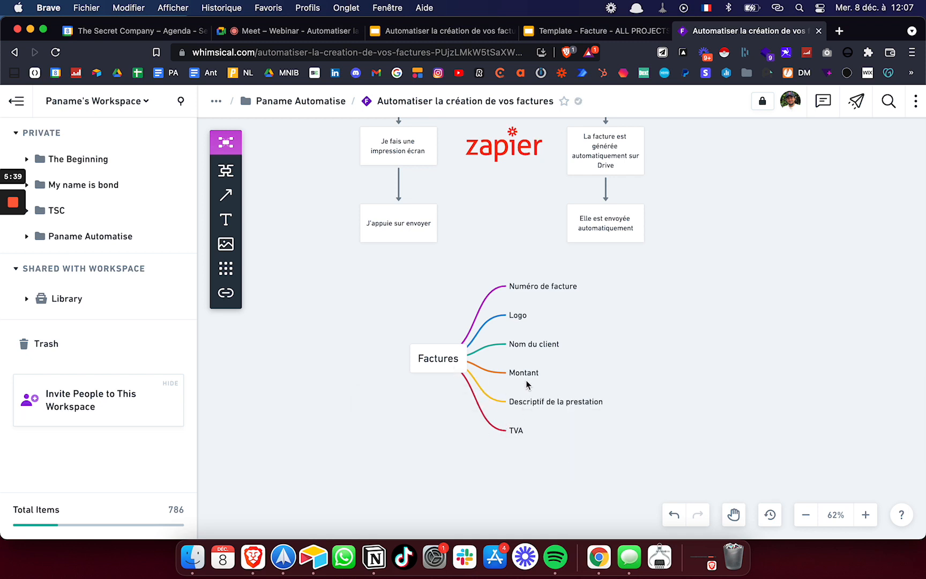
Put Montant below Descriptif, add branch 'Informations de facturations (IBAN etcc)', and shift the map left
{"action": "left_click_drag", "start_coordinate": [525, 375], "coordinate": [532, 406]}
{"action": "left_click", "coordinate": [607, 410]}
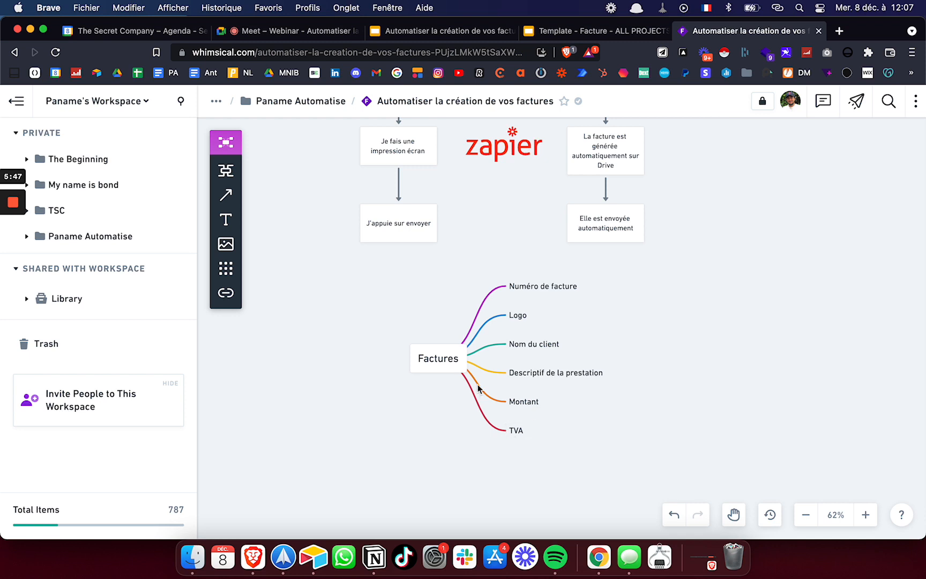
{"action": "left_click", "coordinate": [481, 363]}
{"action": "type", "text": "Informatio"}
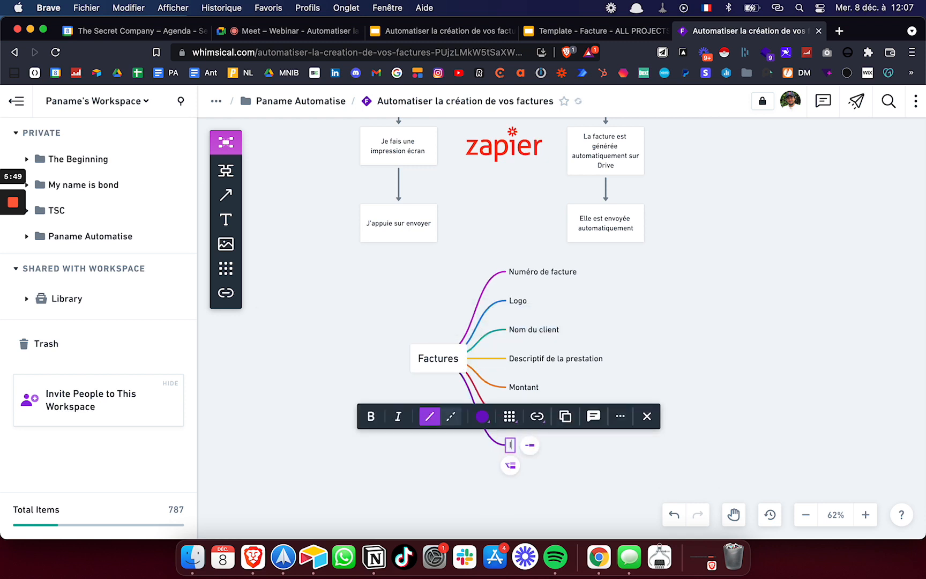
{"action": "type", "text": "ns d"}
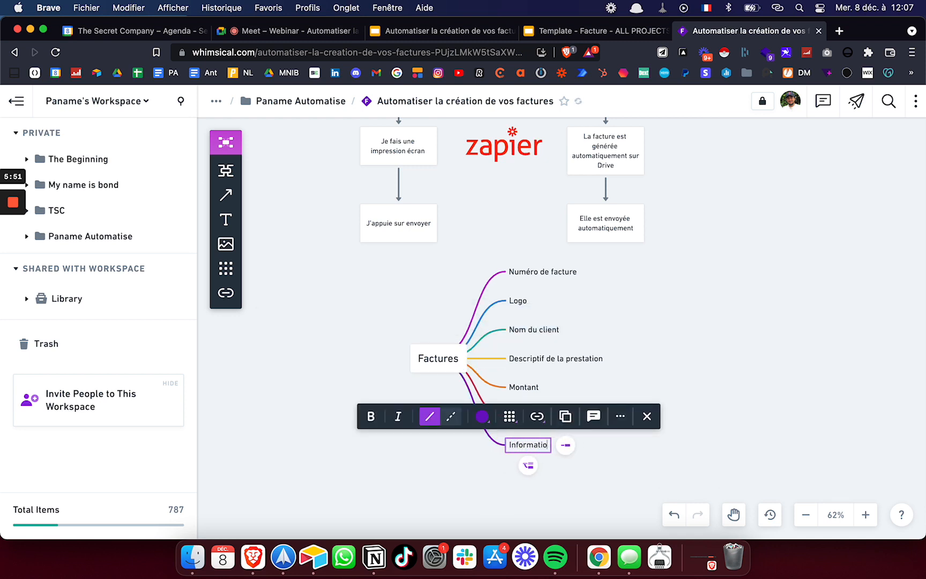
{"action": "type", "text": "e factu"}
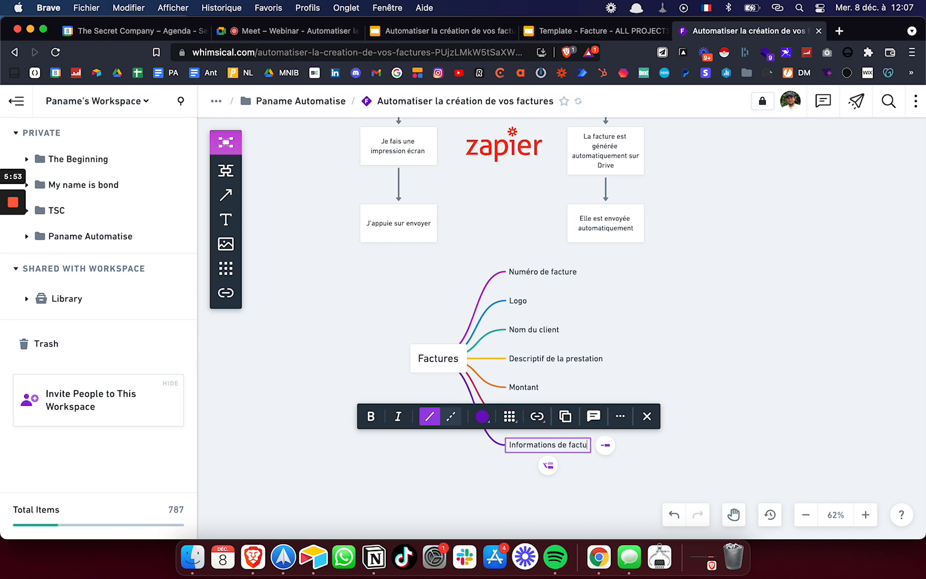
{"action": "type", "text": "rations (IAB"}
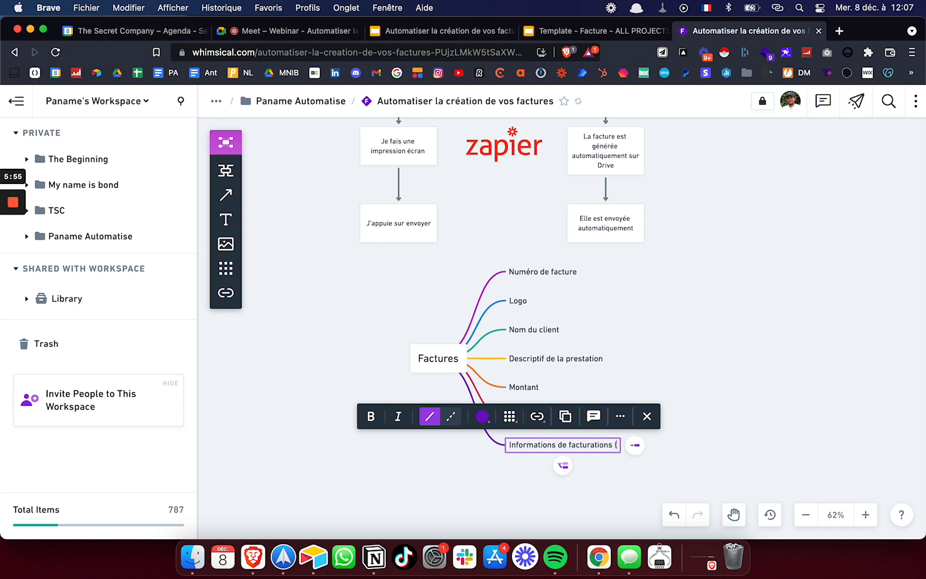
{"action": "key", "text": "BackSpace"}
{"action": "key", "text": "BackSpace"}
{"action": "type", "text": "BAN"}
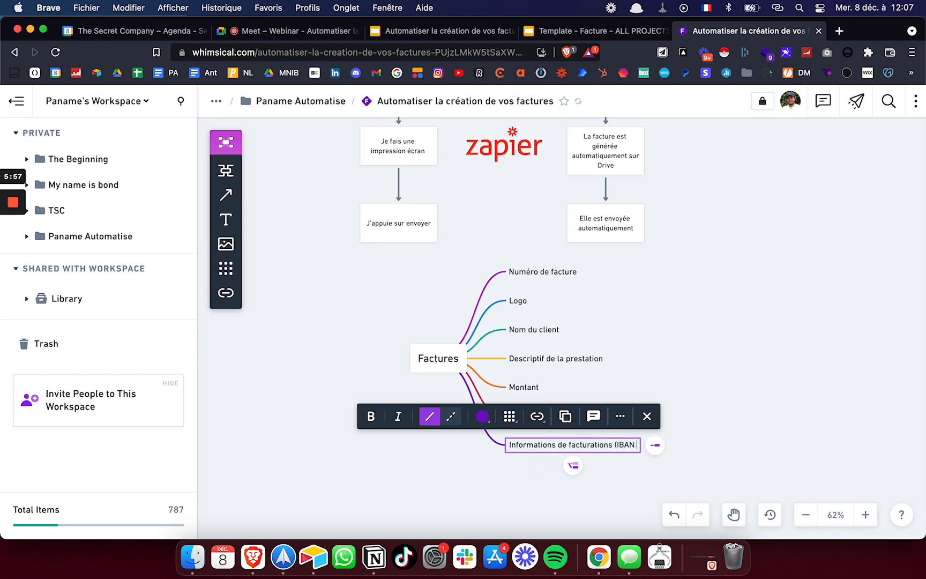
{"action": "type", "text": " etcc)"}
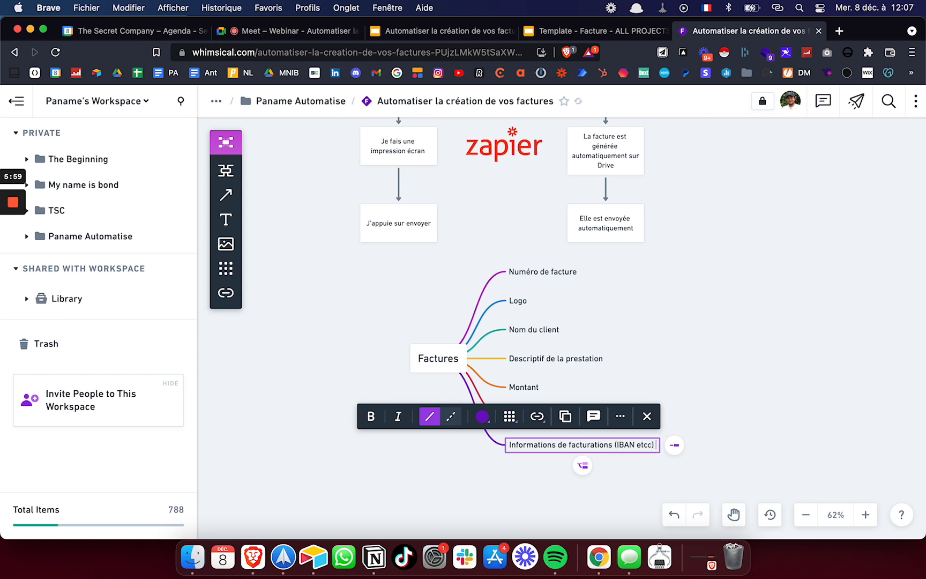
{"action": "left_click", "coordinate": [664, 385]}
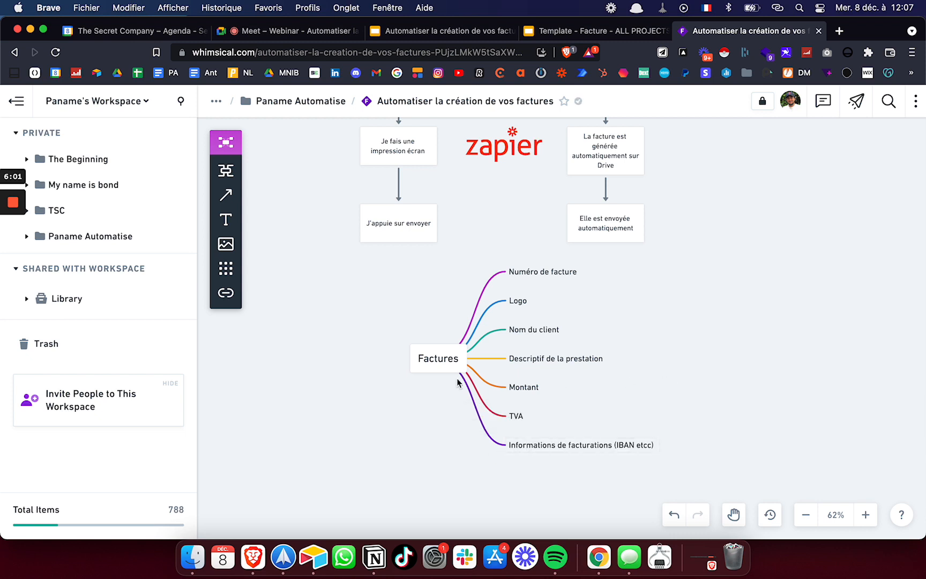
{"action": "left_click_drag", "start_coordinate": [447, 361], "coordinate": [374, 375]}
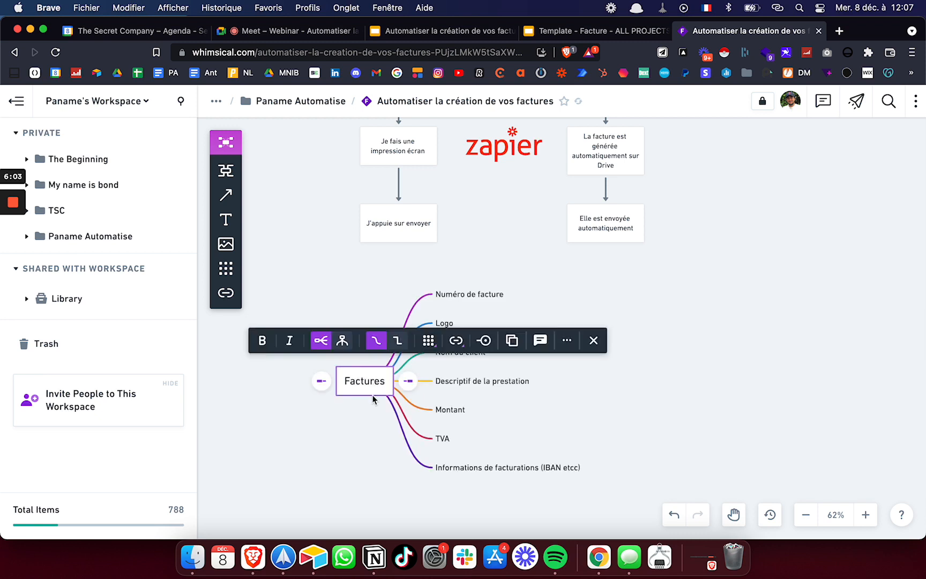
{"action": "left_click", "coordinate": [366, 427]}
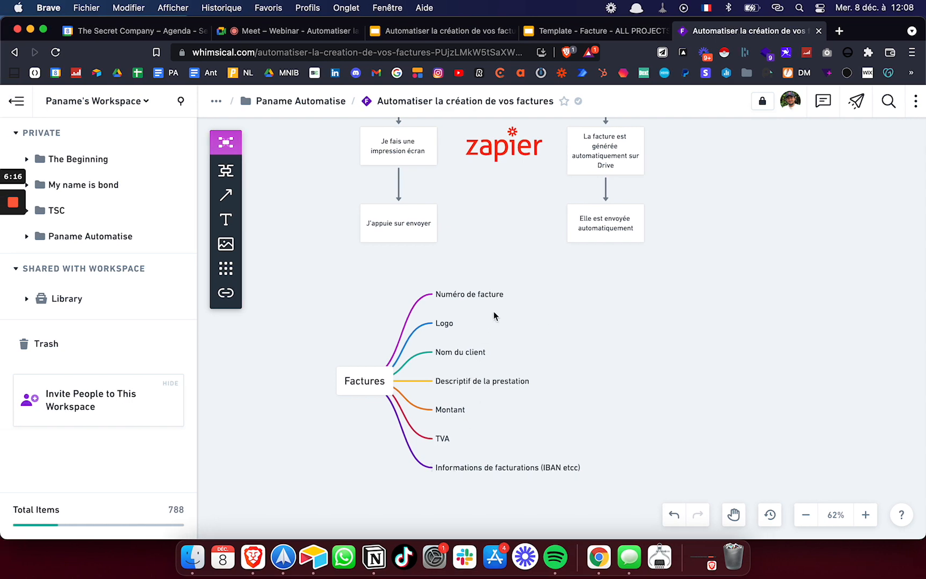
Create a new empty Airtable base named 'Factures automatiques'
{"action": "key", "text": "ctrl+Right"}
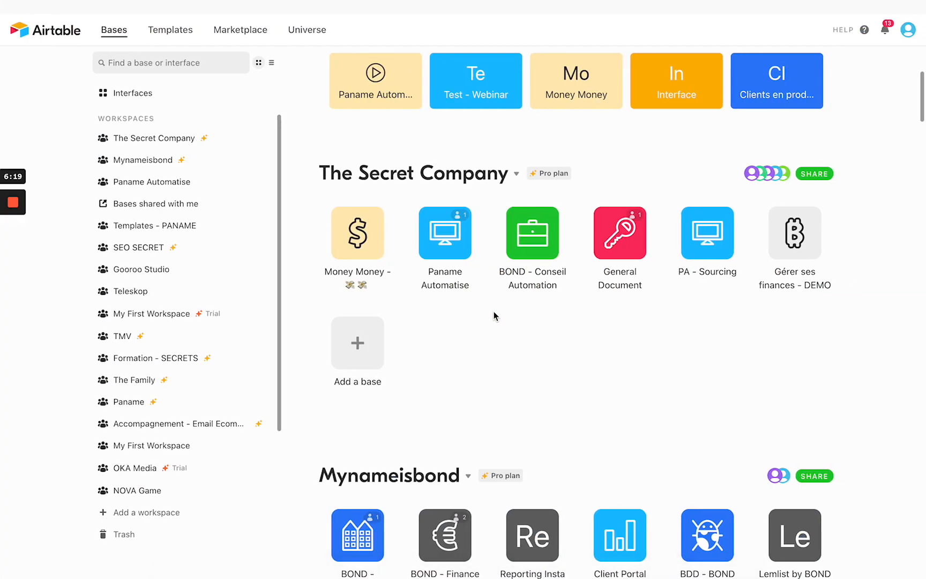
{"action": "left_click", "coordinate": [358, 345]}
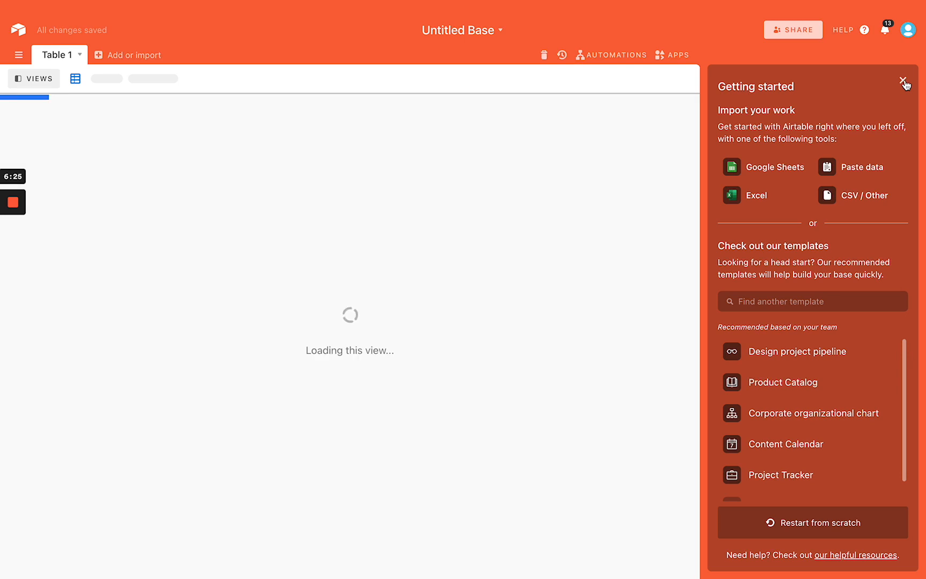
{"action": "left_click", "coordinate": [903, 81]}
{"action": "type", "text": "F"}
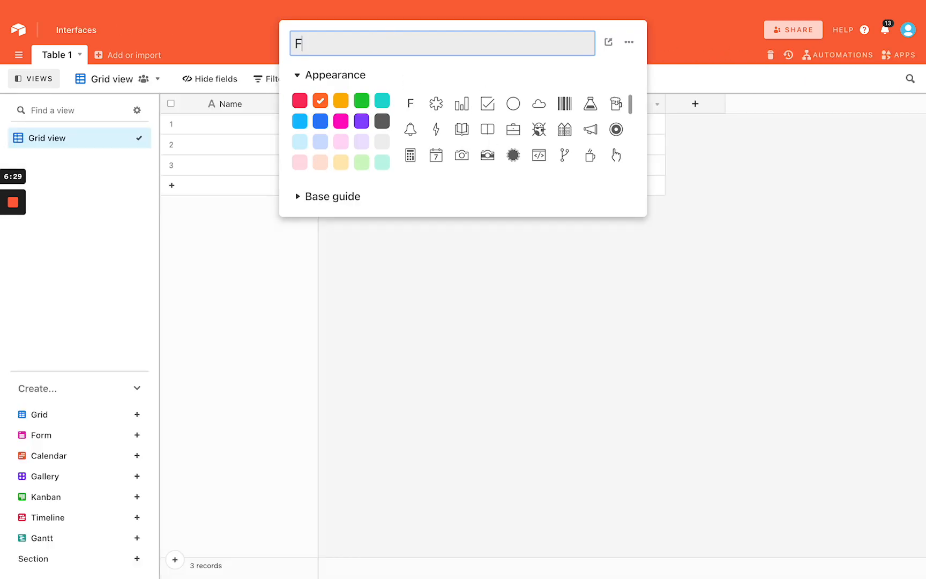
{"action": "key", "text": "BackSpace"}
{"action": "type", "text": "Factures automatiques"}
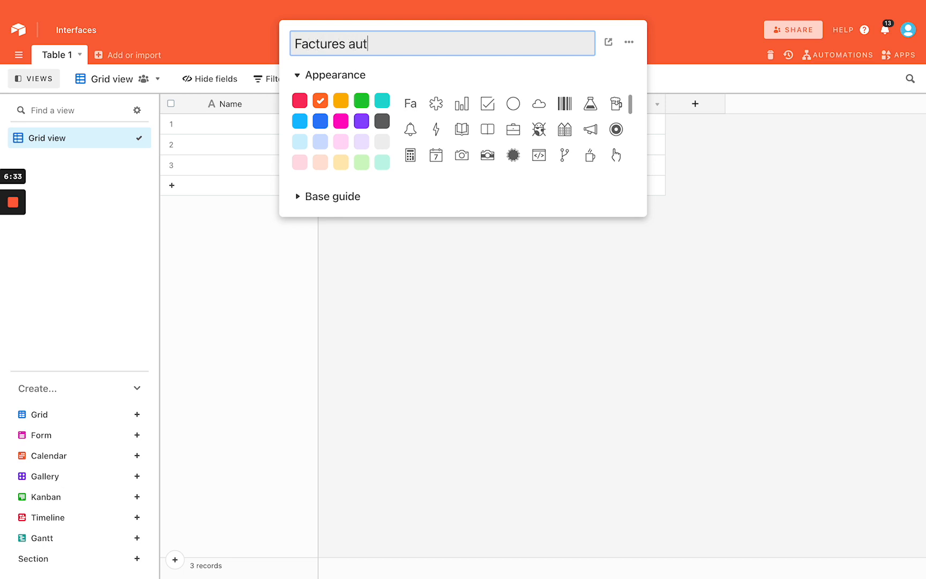
{"action": "left_click", "coordinate": [460, 295]}
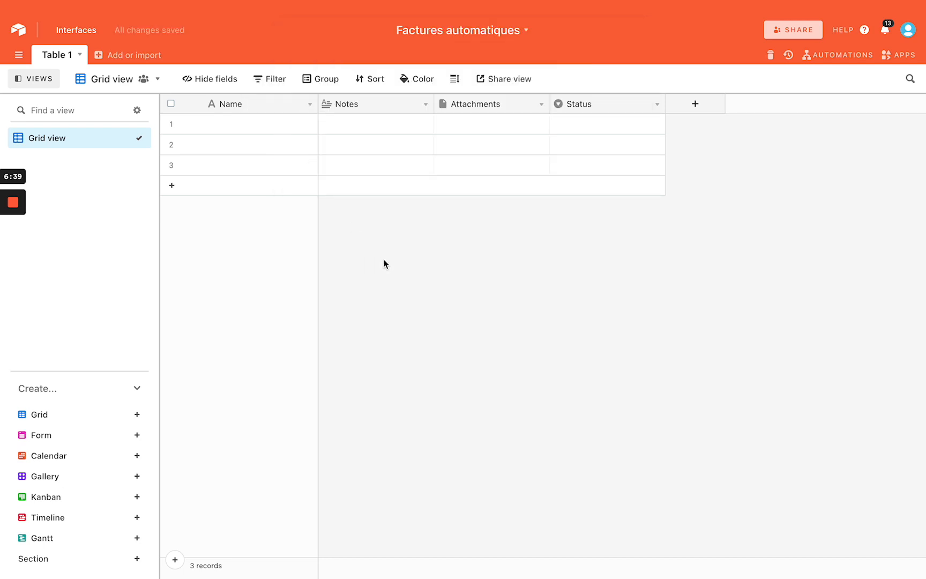
Delete the two extra empty records, leaving one record in Table 1
{"action": "left_click_drag", "start_coordinate": [287, 146], "coordinate": [288, 169]}
{"action": "key", "text": "BackSpace"}
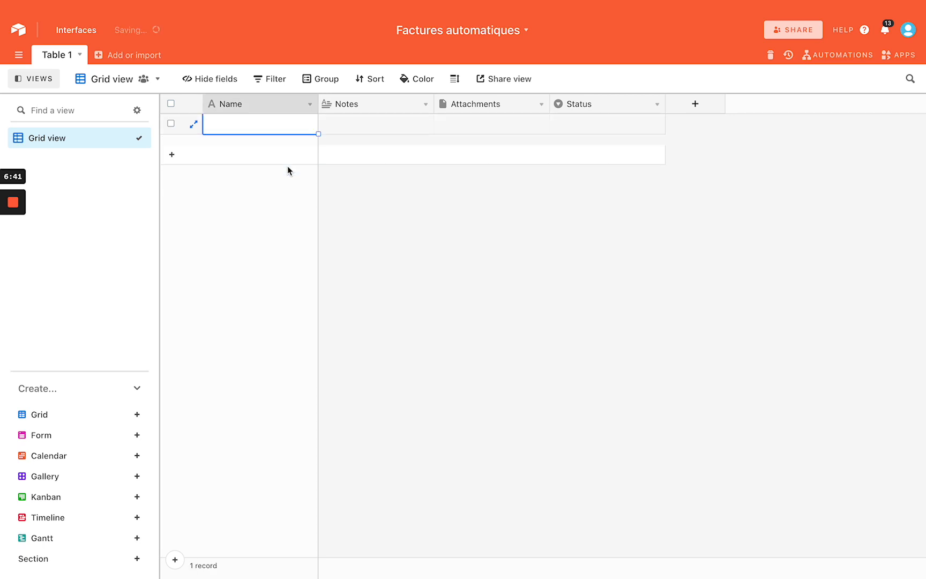
{"action": "left_click", "coordinate": [406, 170]}
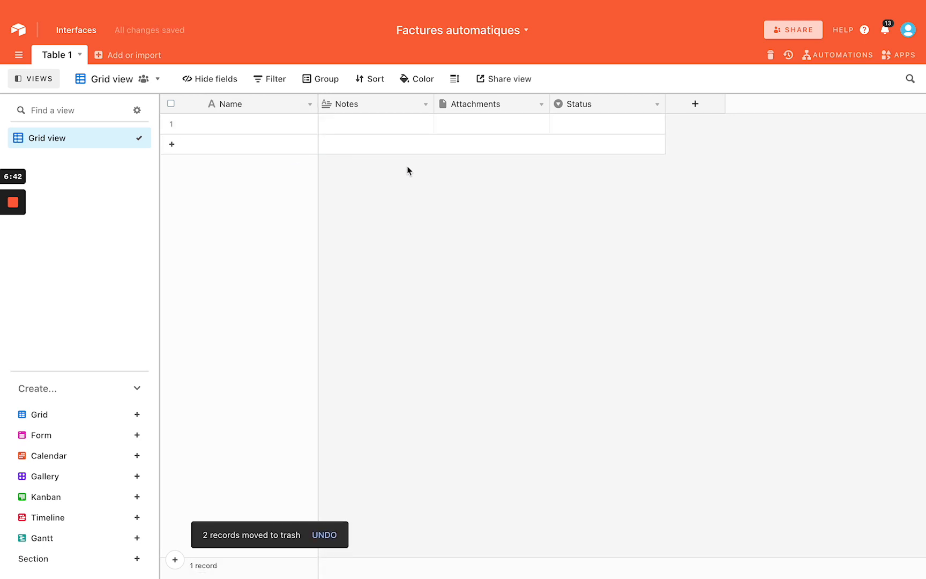
Delete the Notes, Attachments and Status fields
{"action": "right_click", "coordinate": [392, 106]}
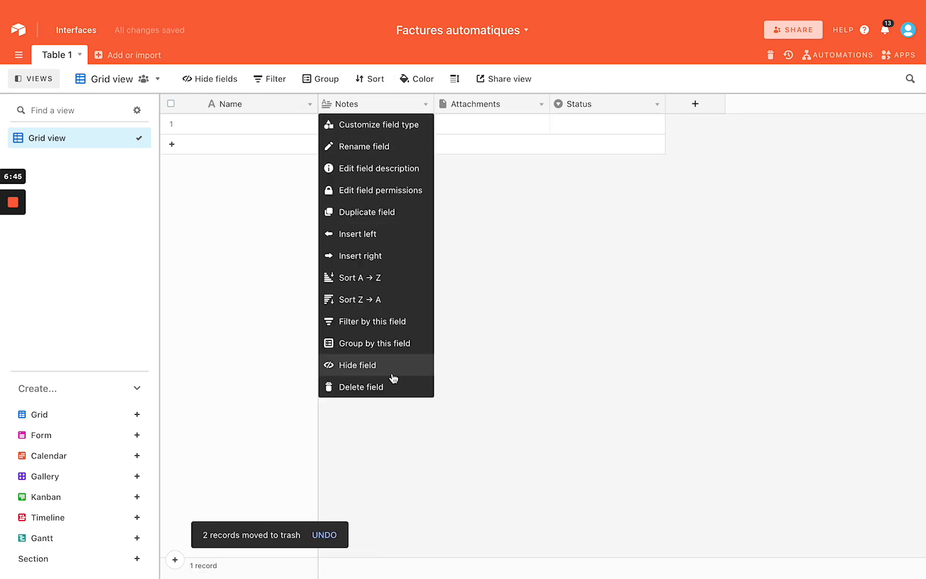
{"action": "left_click", "coordinate": [497, 348]}
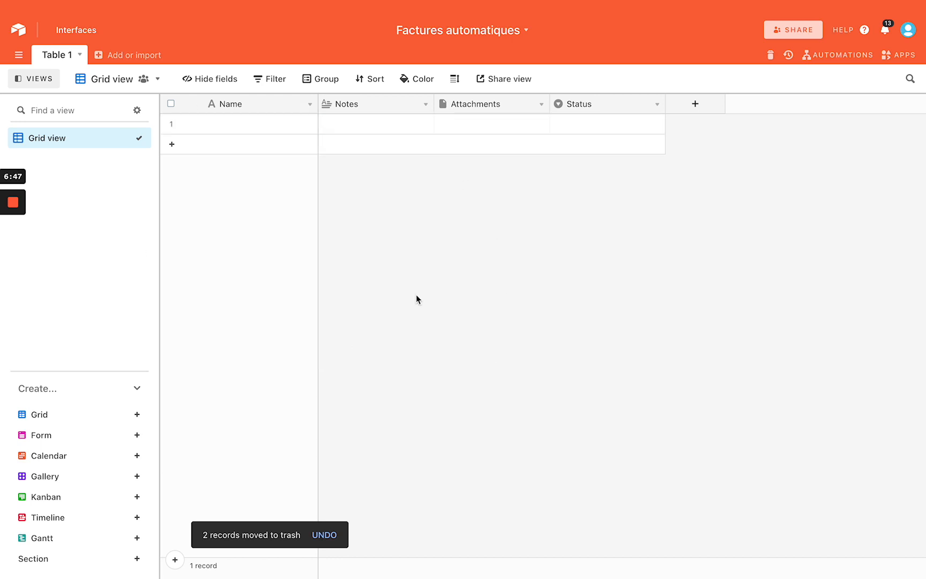
{"action": "right_click", "coordinate": [381, 102]}
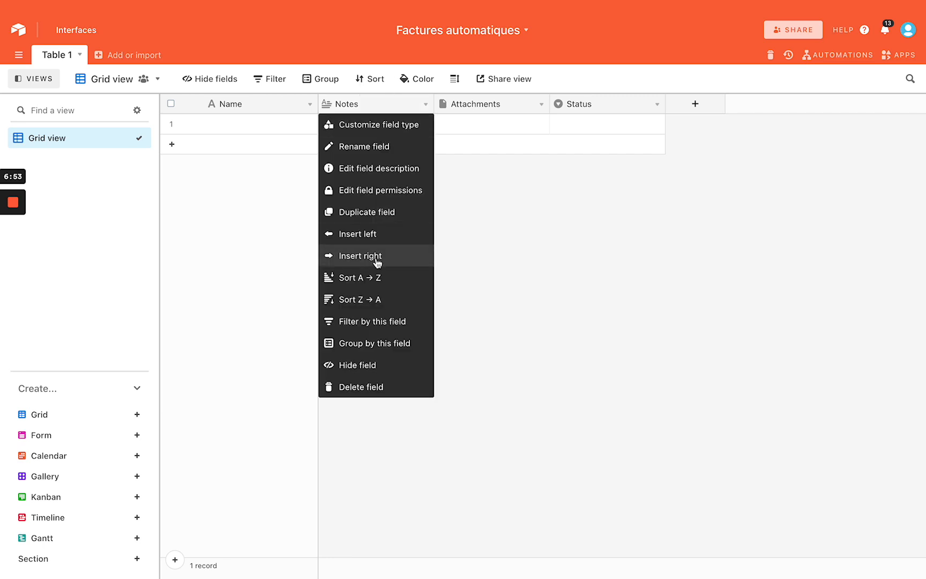
{"action": "left_click", "coordinate": [349, 387]}
{"action": "right_click", "coordinate": [374, 102]}
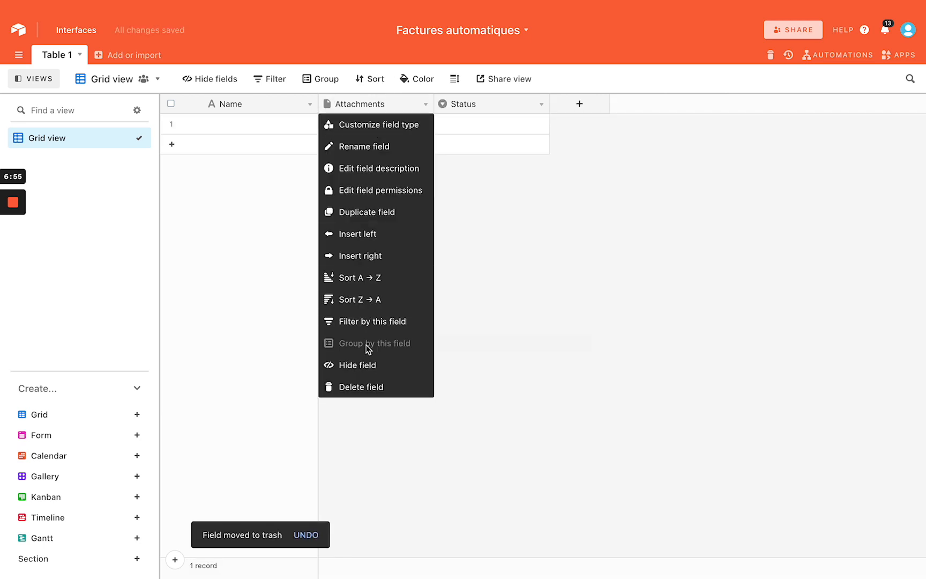
{"action": "left_click", "coordinate": [362, 387]}
{"action": "right_click", "coordinate": [359, 103]}
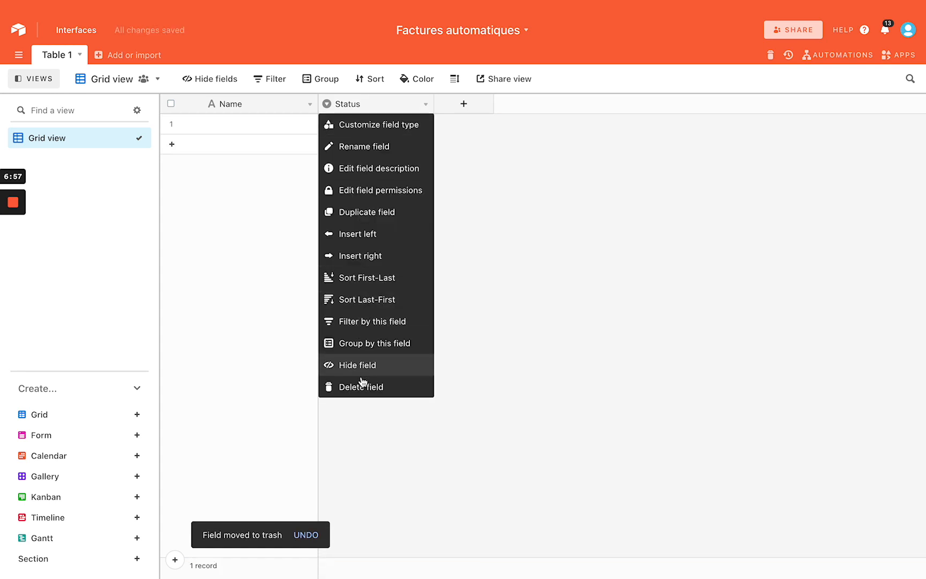
{"action": "left_click", "coordinate": [362, 386]}
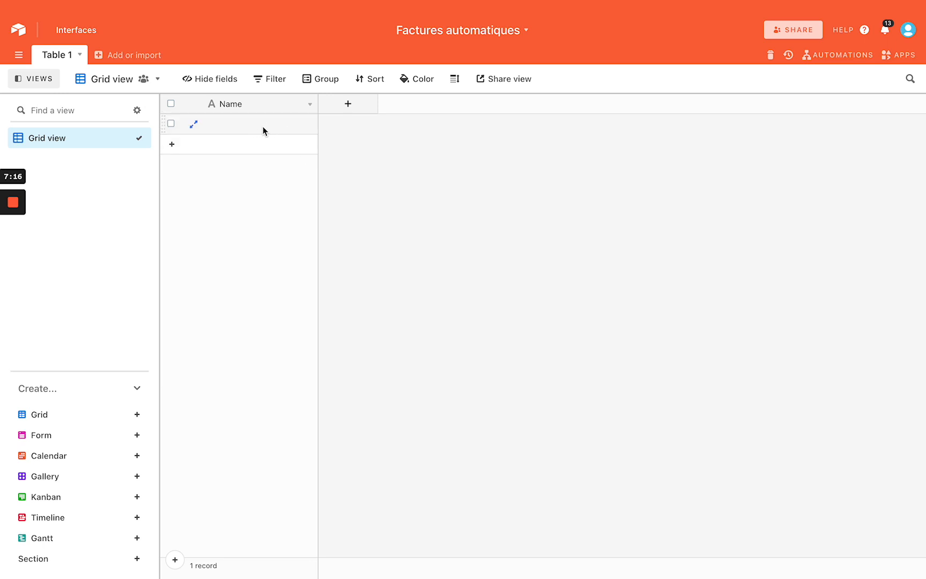
Add a 'Numéro de facture' Autonumber field to Table 1
{"action": "left_click", "coordinate": [356, 110]}
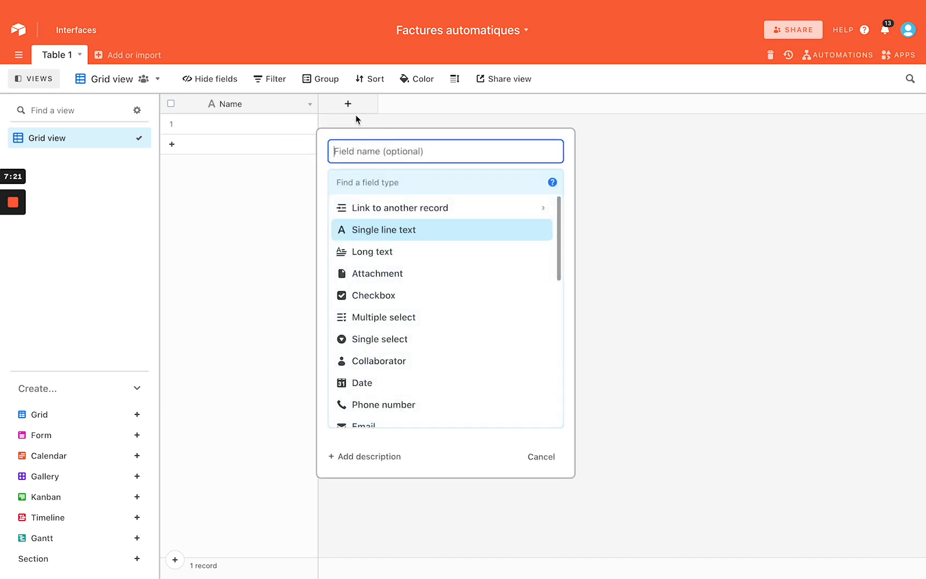
{"action": "key", "text": "super+Tab"}
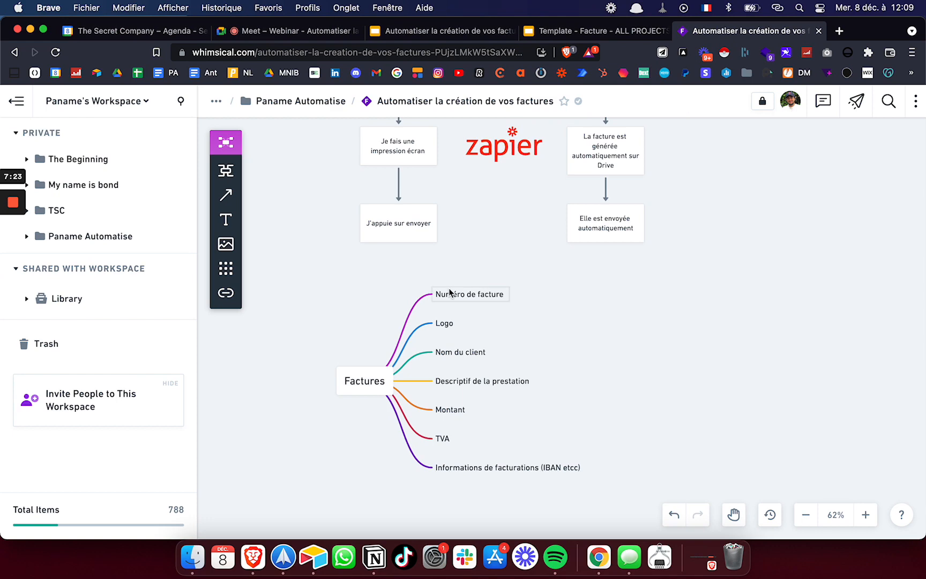
{"action": "key", "text": "super+Tab"}
{"action": "scroll", "coordinate": [404, 239], "scroll_direction": "down", "scroll_amount": 1}
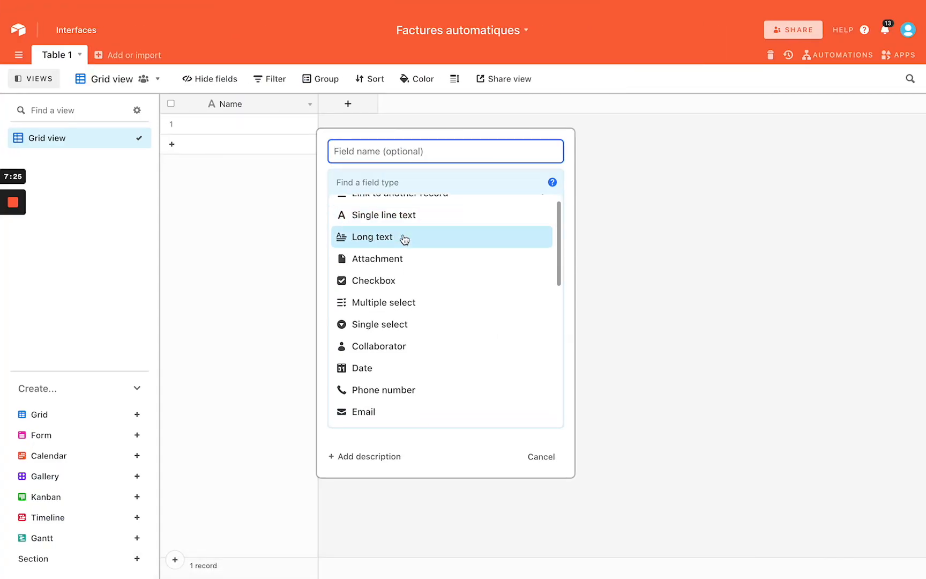
{"action": "scroll", "coordinate": [405, 231], "scroll_direction": "up", "scroll_amount": 2}
{"action": "left_click", "coordinate": [396, 150]}
{"action": "type", "text": "N"}
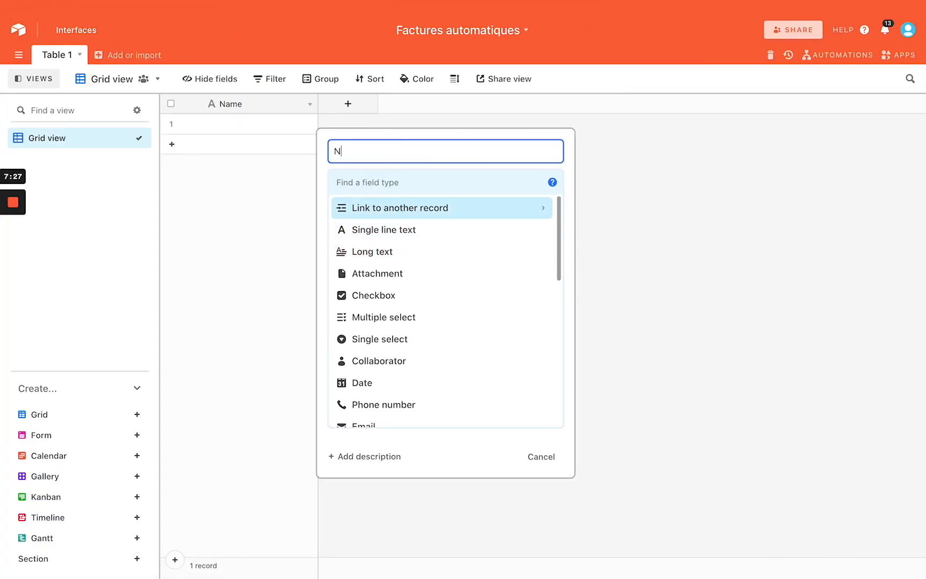
{"action": "type", "text": "uméro de facture"}
{"action": "scroll", "coordinate": [416, 281], "scroll_direction": "down", "scroll_amount": 1}
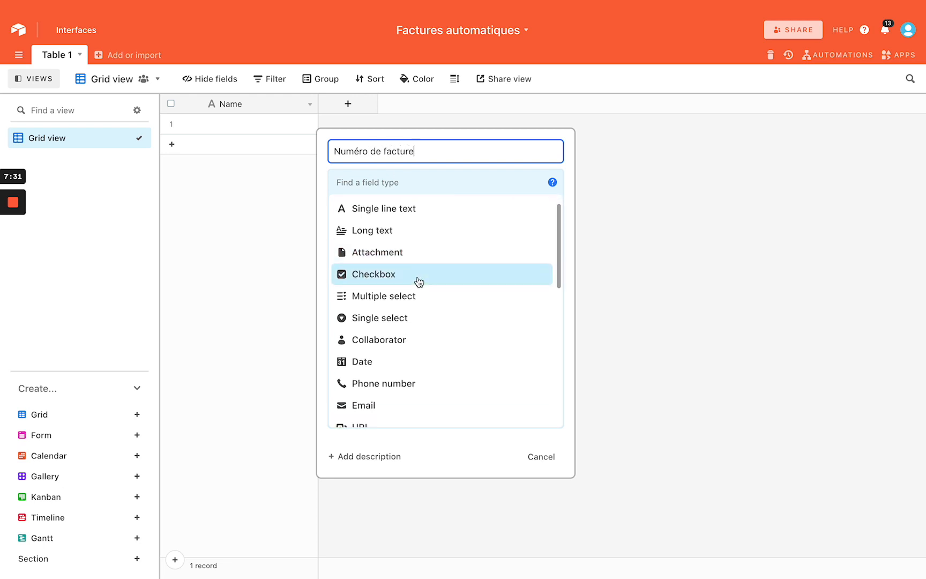
{"action": "scroll", "coordinate": [417, 289], "scroll_direction": "down", "scroll_amount": 1}
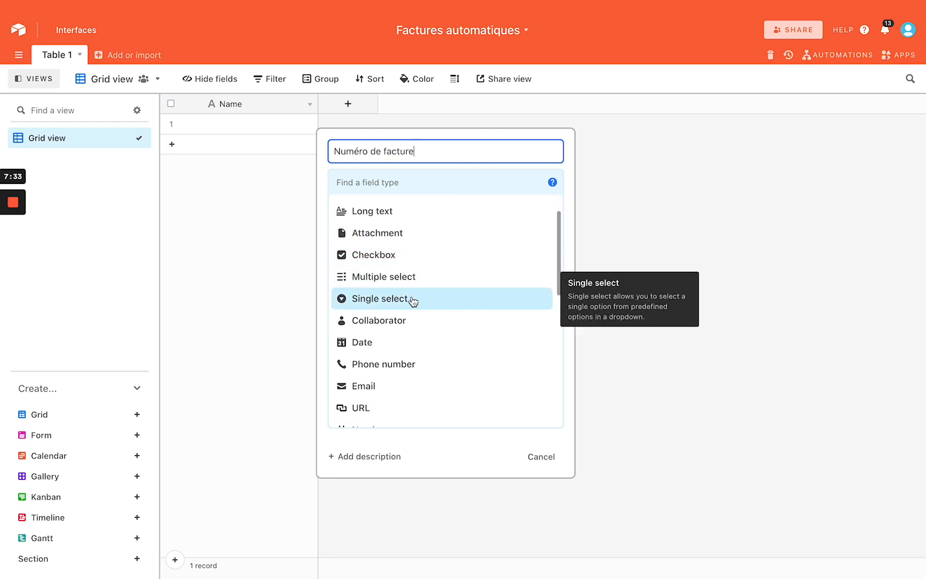
{"action": "scroll", "coordinate": [412, 302], "scroll_direction": "down", "scroll_amount": 2}
{"action": "scroll", "coordinate": [412, 302], "scroll_direction": "down", "scroll_amount": 6}
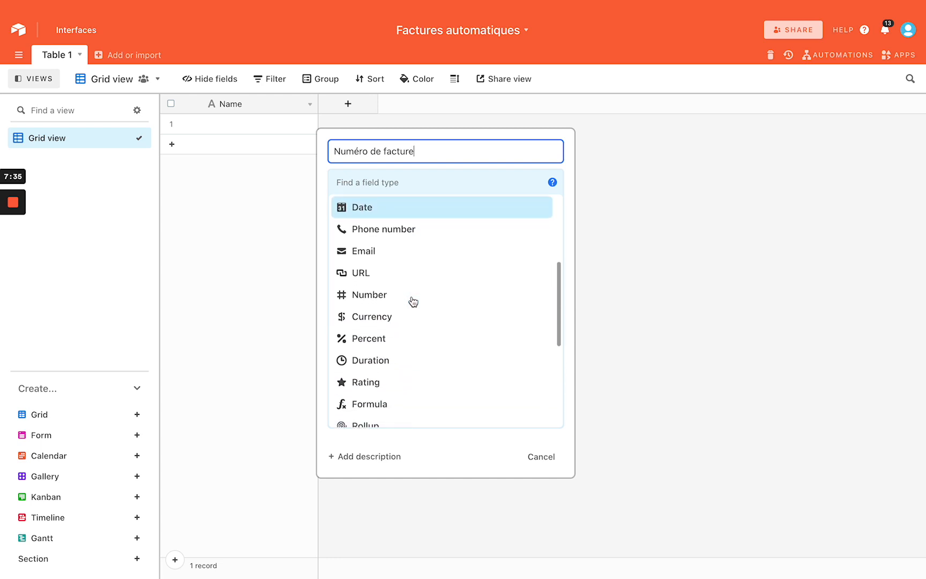
{"action": "scroll", "coordinate": [413, 302], "scroll_direction": "down", "scroll_amount": 5}
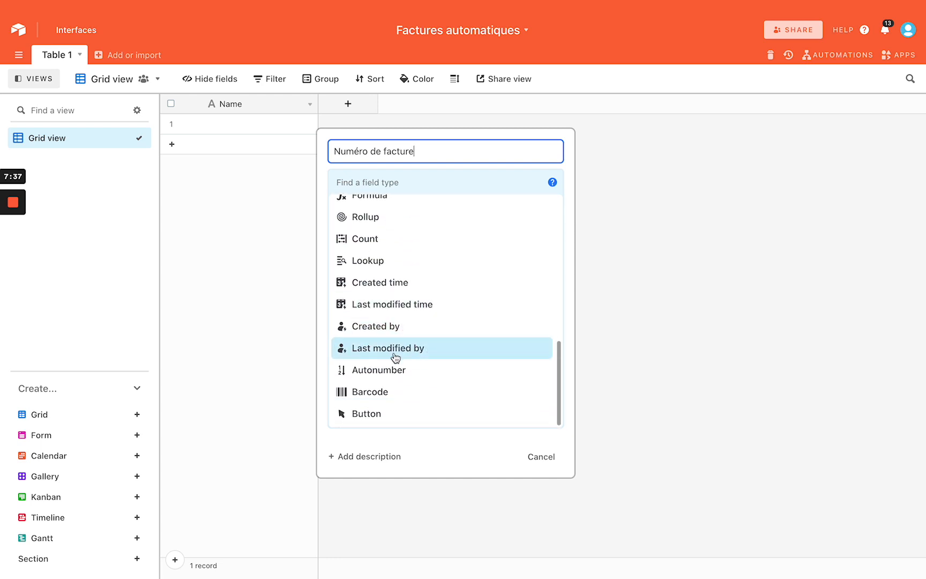
{"action": "left_click", "coordinate": [389, 371]}
{"action": "left_click", "coordinate": [542, 237]}
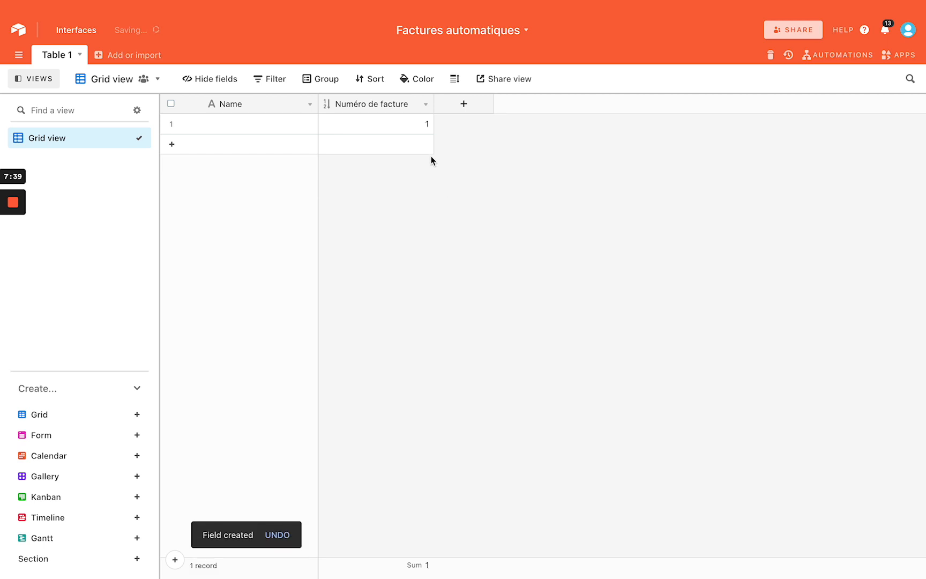
Add two more records so the invoices are numbered 1, 2 and 3
{"action": "left_click", "coordinate": [270, 147]}
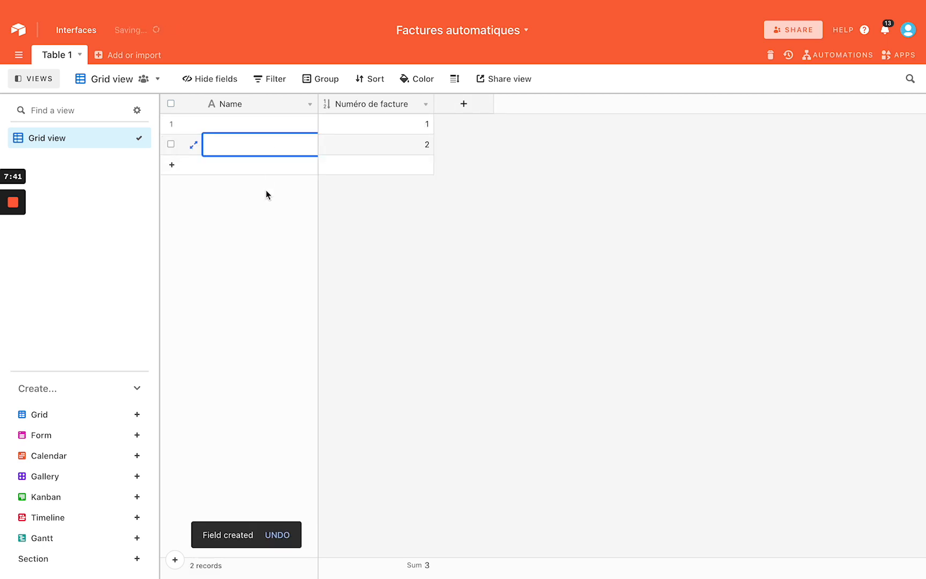
{"action": "left_click", "coordinate": [261, 168]}
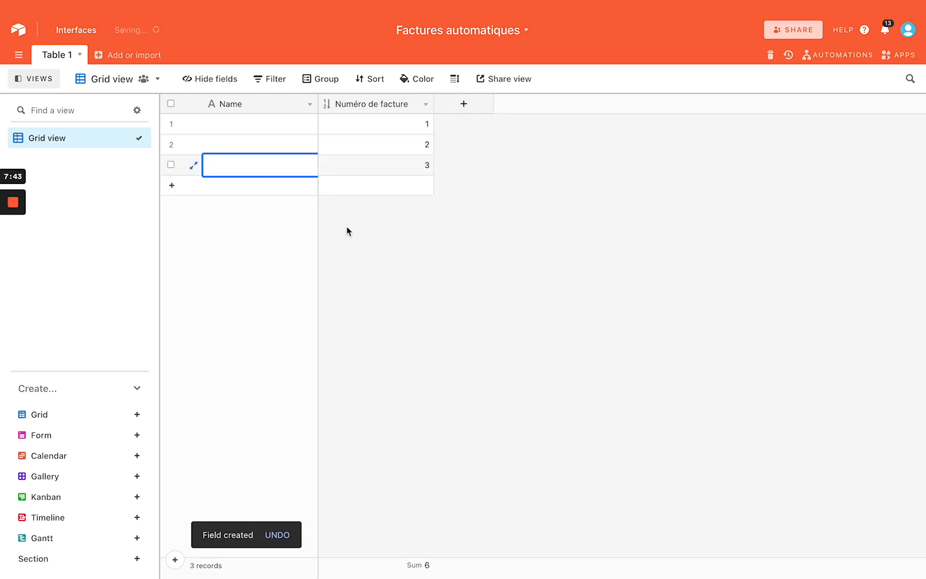
{"action": "left_click", "coordinate": [455, 306]}
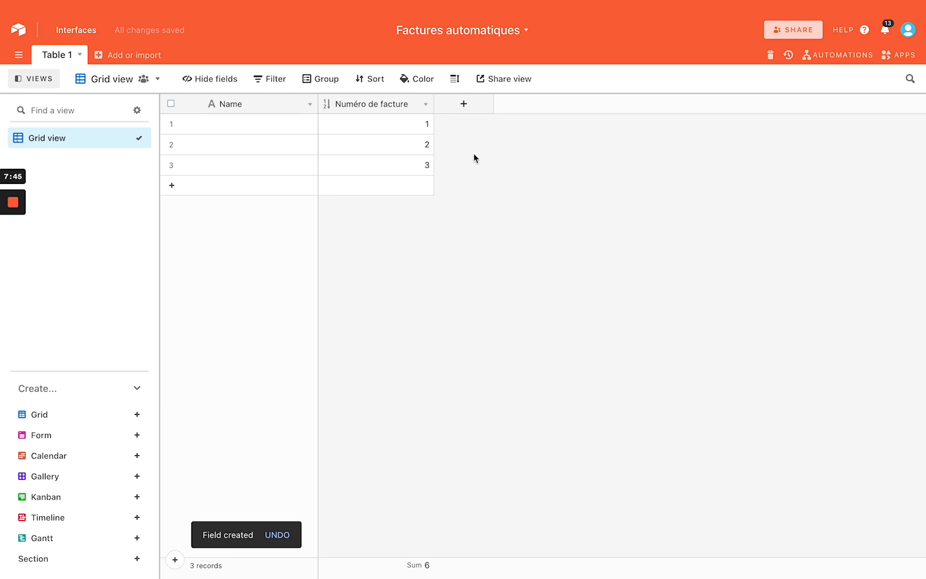
{"action": "left_click", "coordinate": [464, 106]}
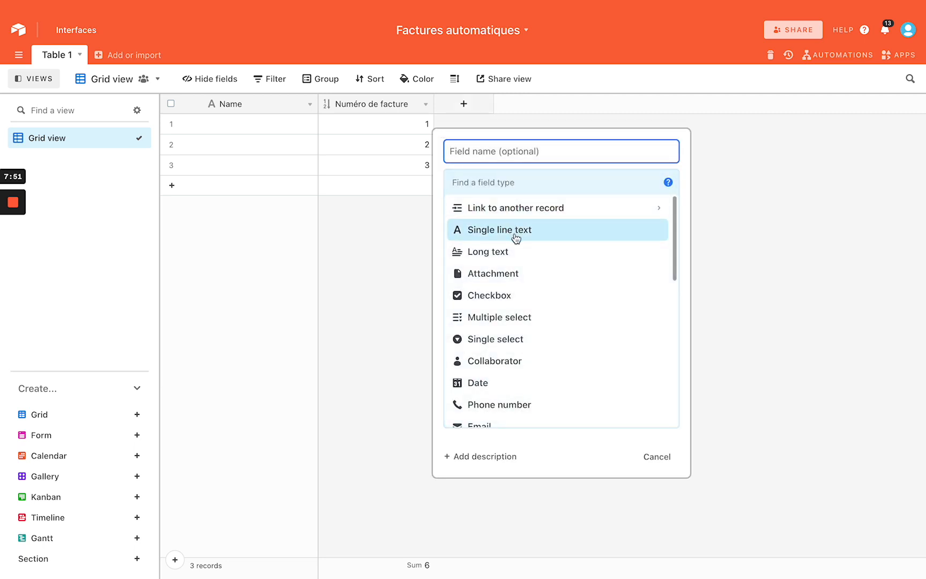
{"action": "scroll", "coordinate": [520, 278], "scroll_direction": "down", "scroll_amount": 5}
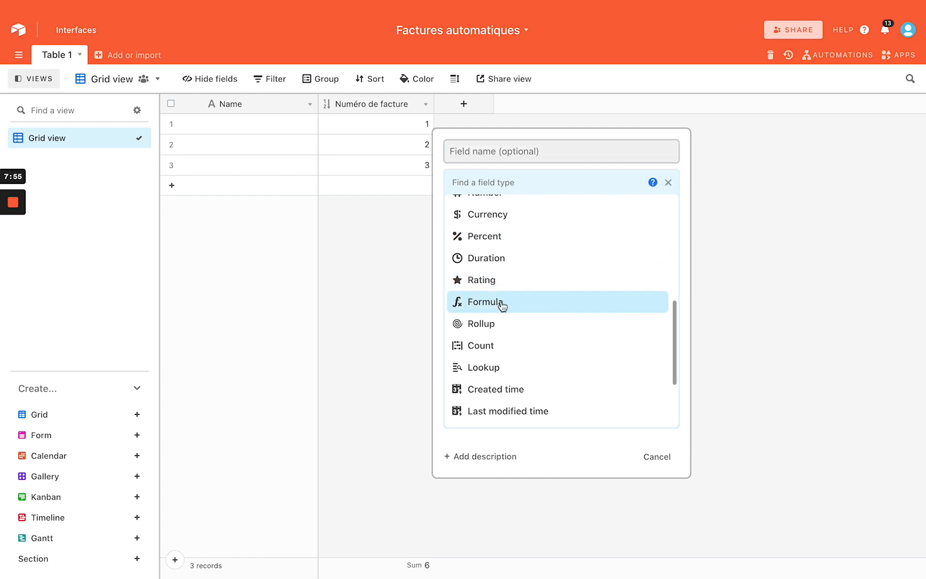
Write a formula field joining MONTH(TODAY()), DAY(TODAY()) and {Numéro de facture} with "-"
{"action": "left_click", "coordinate": [498, 302]}
{"action": "left_click", "coordinate": [476, 267]}
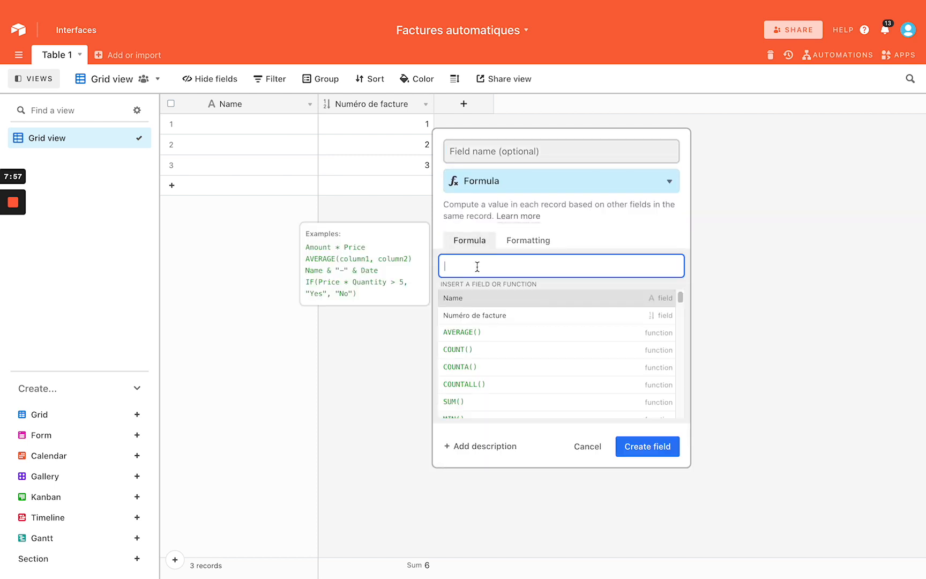
{"action": "type", "text": "Mont"}
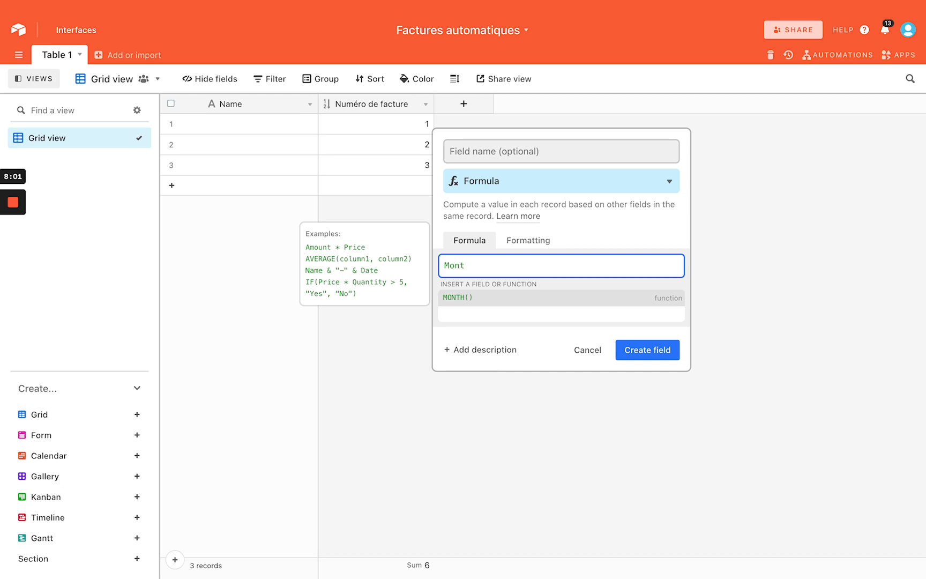
{"action": "key", "text": "Return"}
{"action": "type", "text": "Today"}
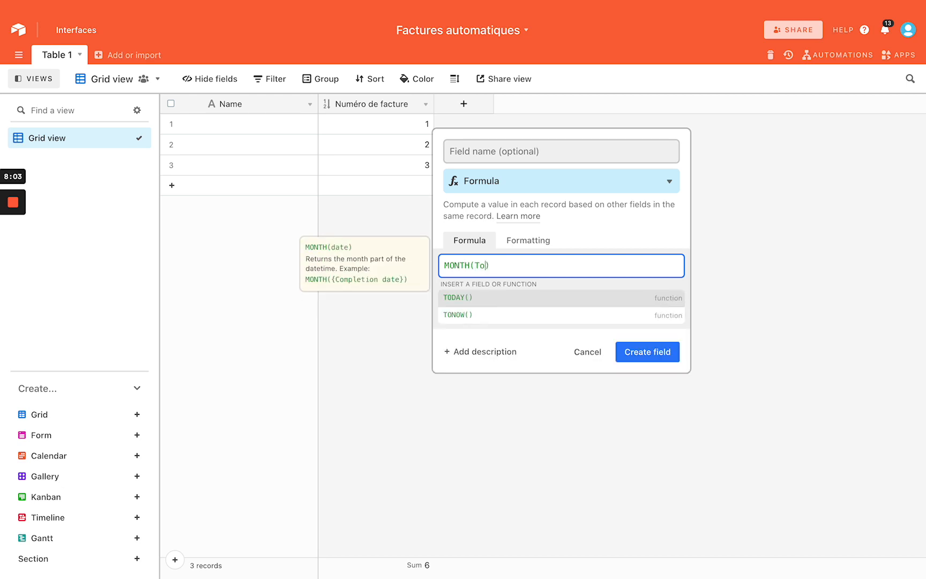
{"action": "key", "text": "Return"}
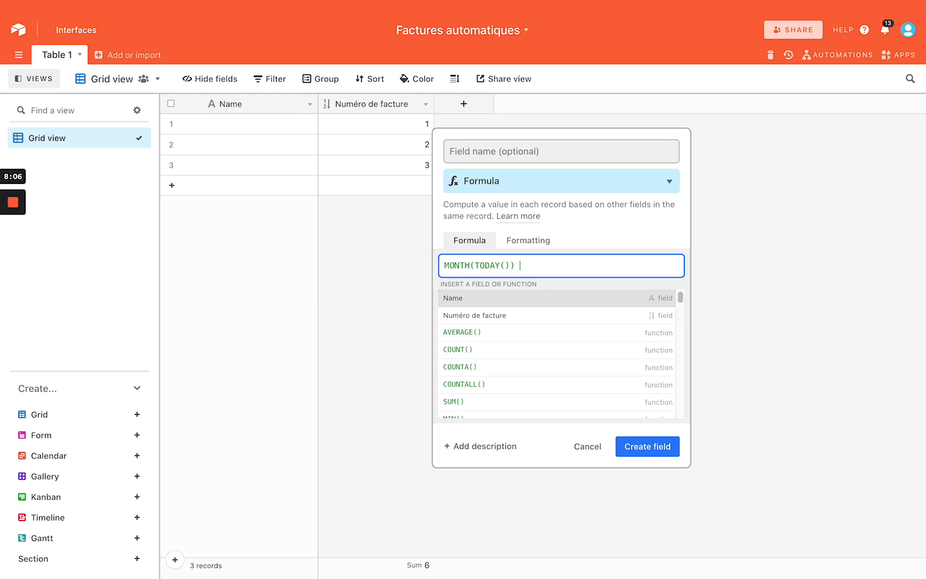
{"action": "type", "text": "& \"-\" Mont"}
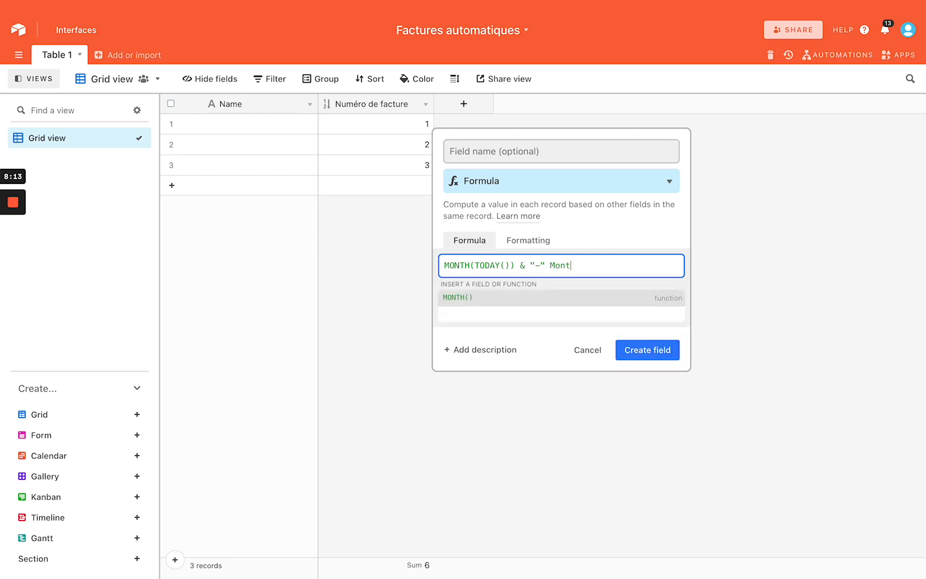
{"action": "type", "text": "h"}
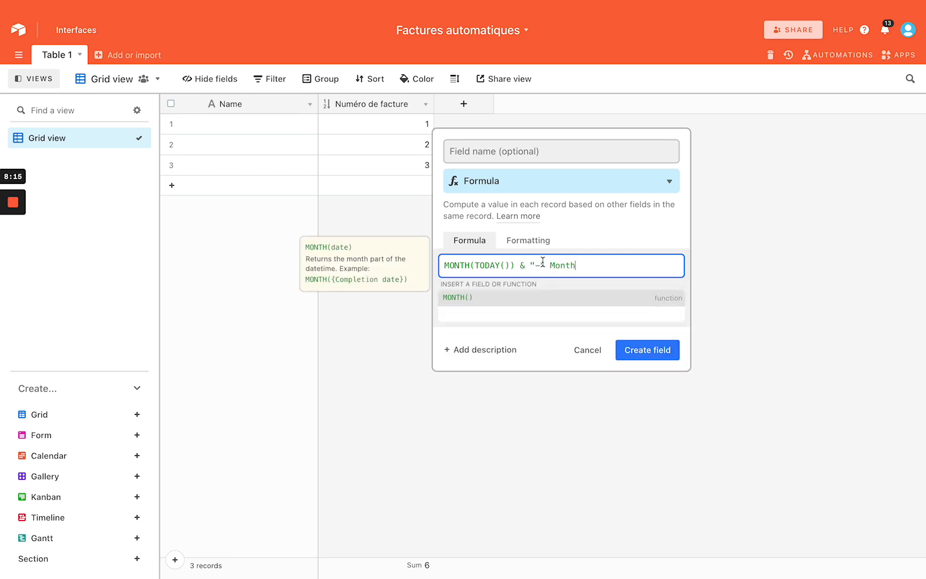
{"action": "double_click", "coordinate": [569, 265]}
{"action": "key", "text": "BackSpace"}
{"action": "key", "text": "BackSpace"}
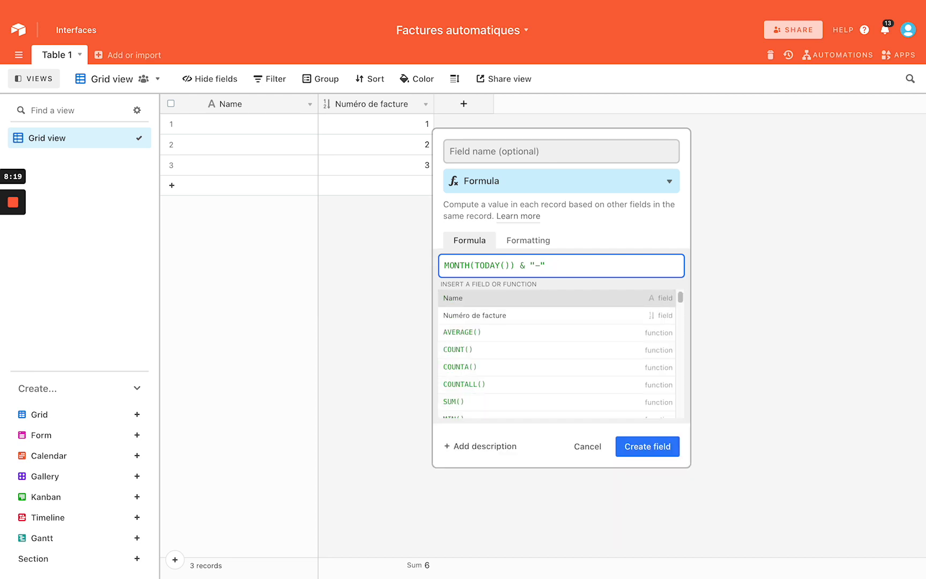
{"action": "type", "text": "Day"}
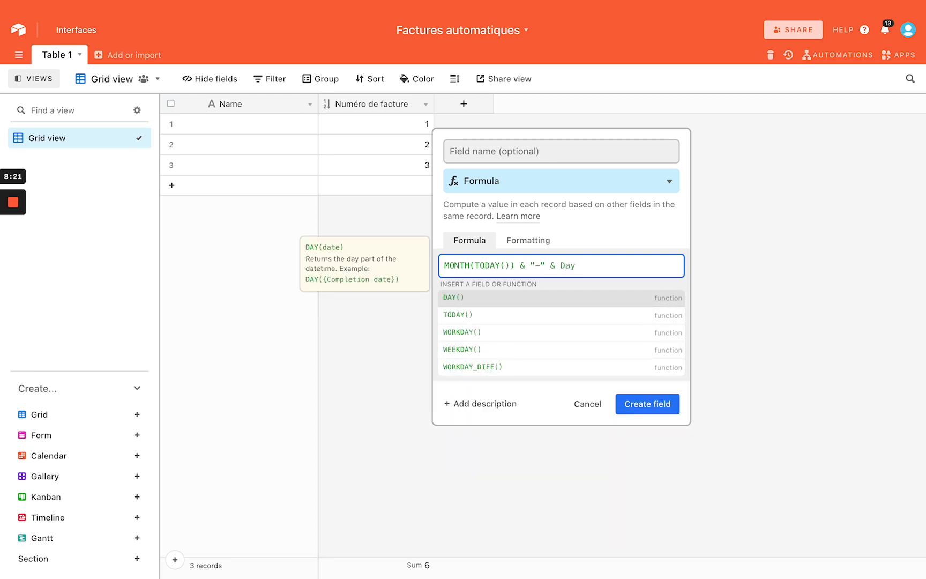
{"action": "key", "text": "Tab"}
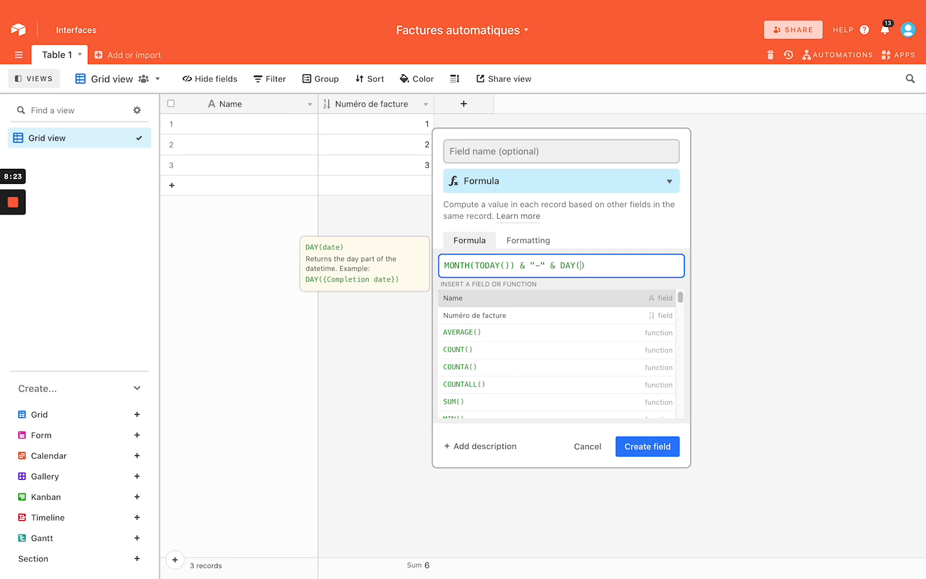
{"action": "type", "text": "Today"}
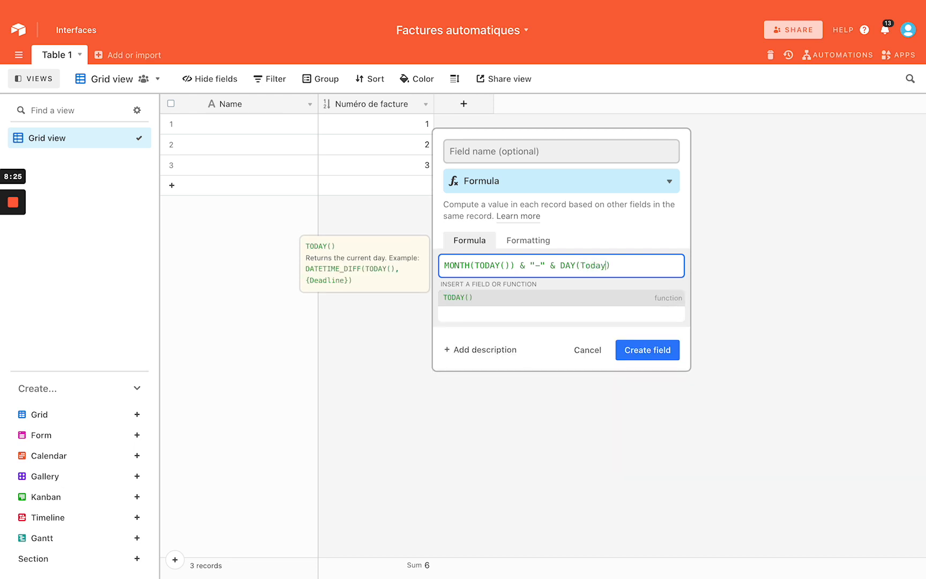
{"action": "type", "text": "()"}
{"action": "key", "text": "Right"}
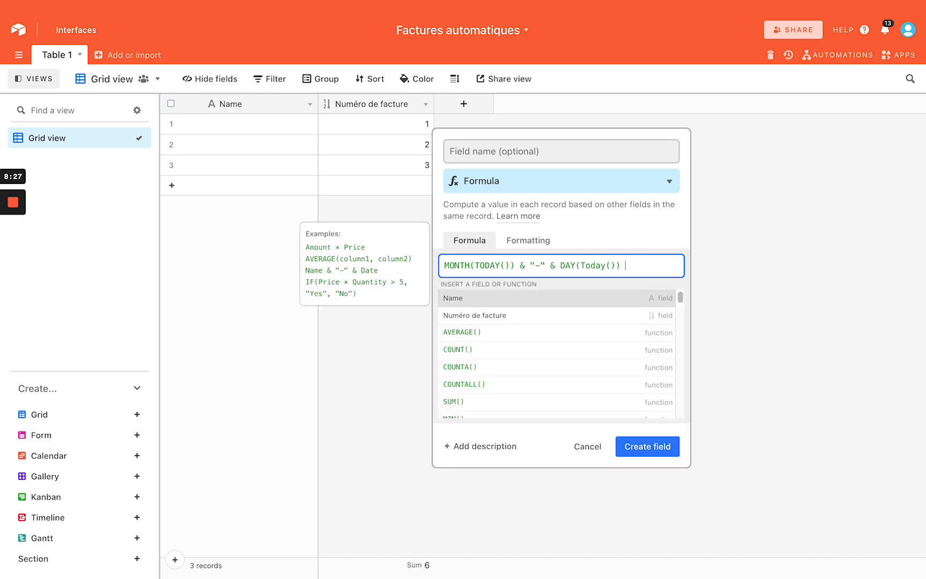
{"action": "type", "text": "& \"-\""}
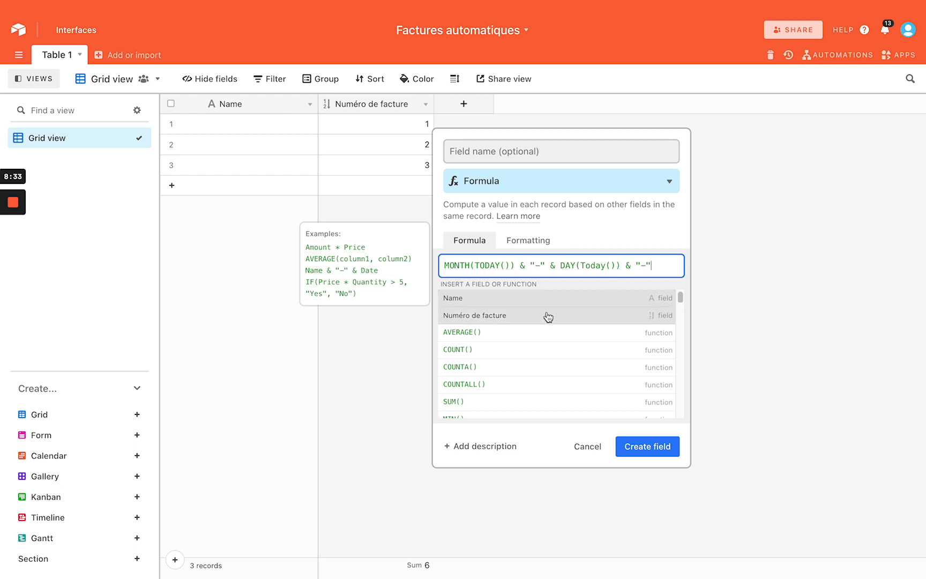
{"action": "left_click", "coordinate": [548, 316]}
Insert the missing & before {Numéro de facture} and create the Calculation field
{"action": "left_click", "coordinate": [652, 318]}
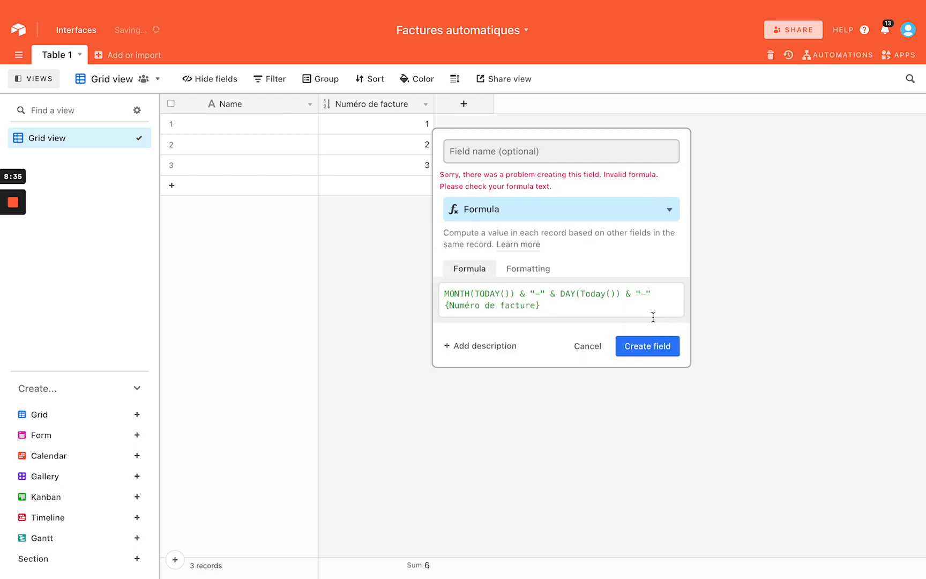
{"action": "left_click", "coordinate": [549, 305]}
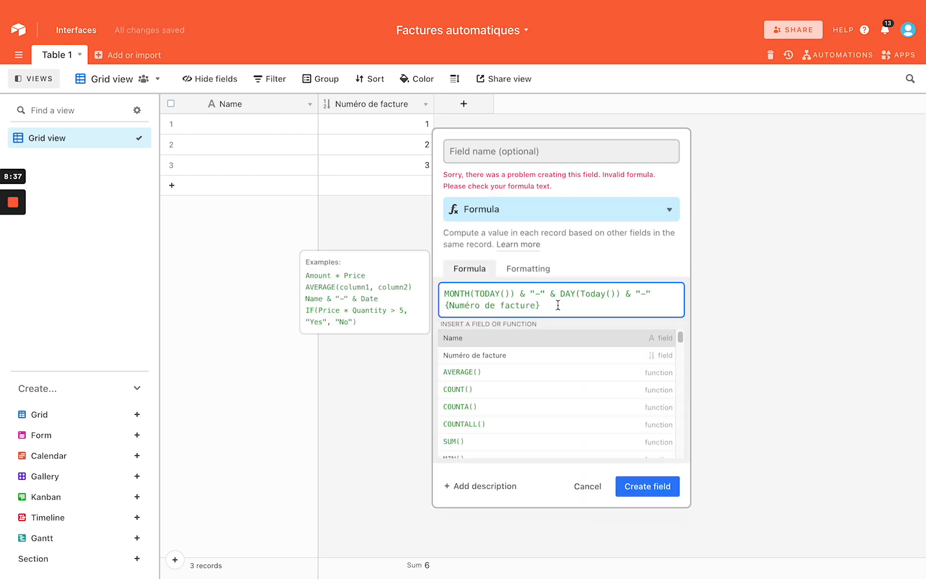
{"action": "left_click", "coordinate": [663, 289]}
{"action": "type", "text": "&"}
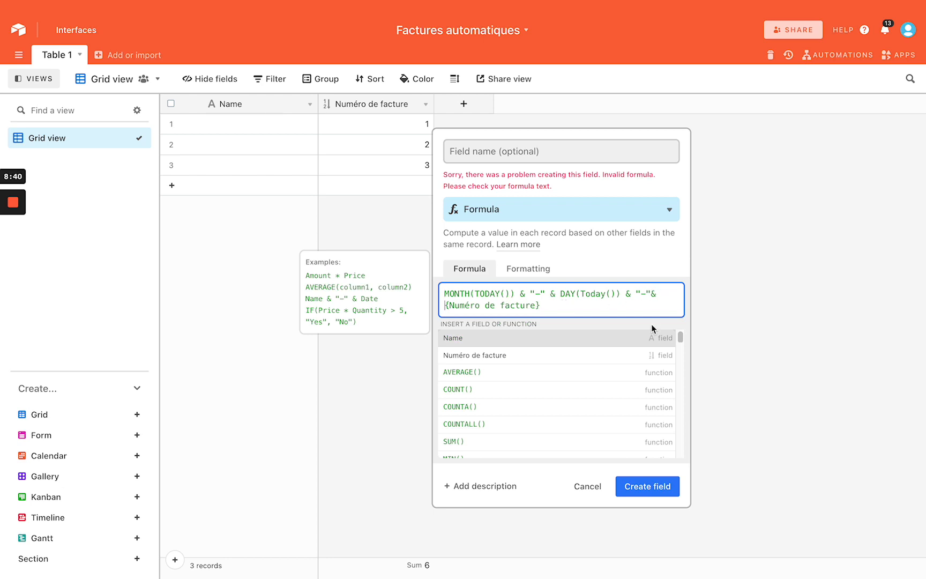
{"action": "left_click", "coordinate": [647, 486]}
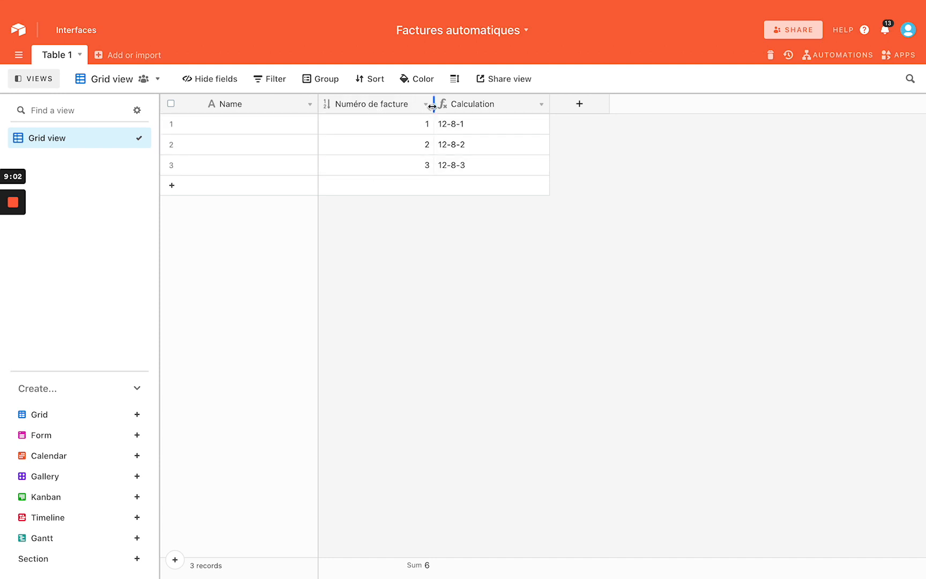
Narrow the Numéro de facture column and delete the Calculation field
{"action": "left_click_drag", "start_coordinate": [432, 103], "coordinate": [428, 103]}
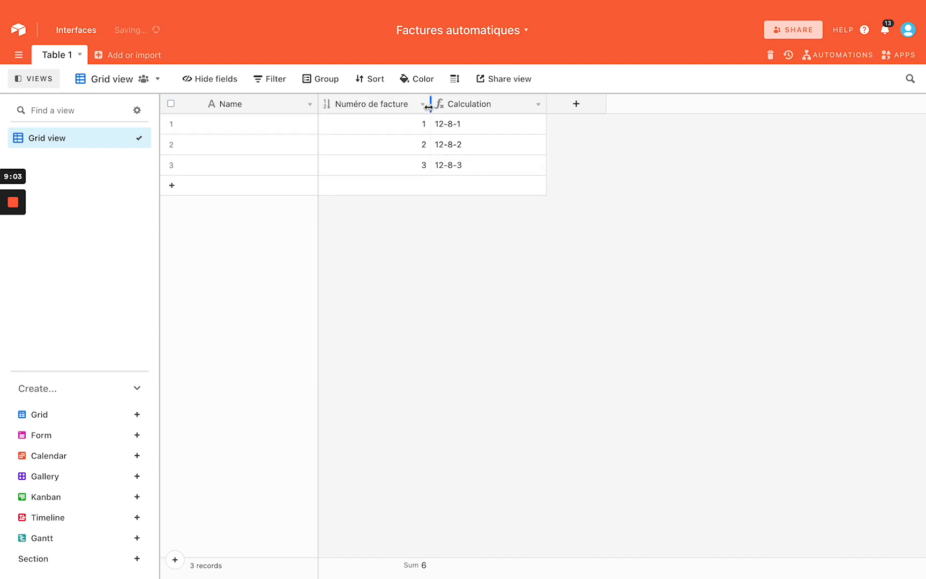
{"action": "right_click", "coordinate": [492, 101]}
{"action": "left_click", "coordinate": [493, 386]}
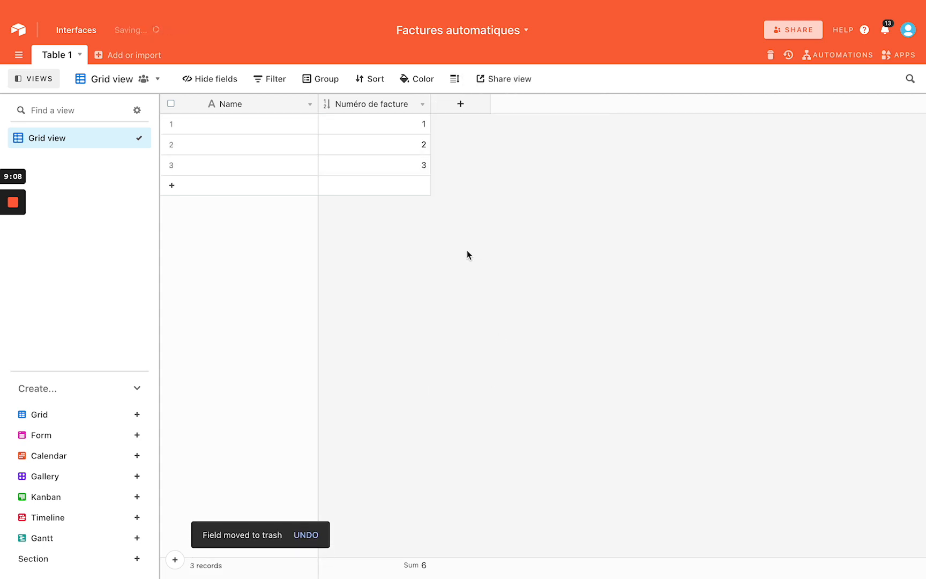
{"action": "key", "text": "ctrl+Left"}
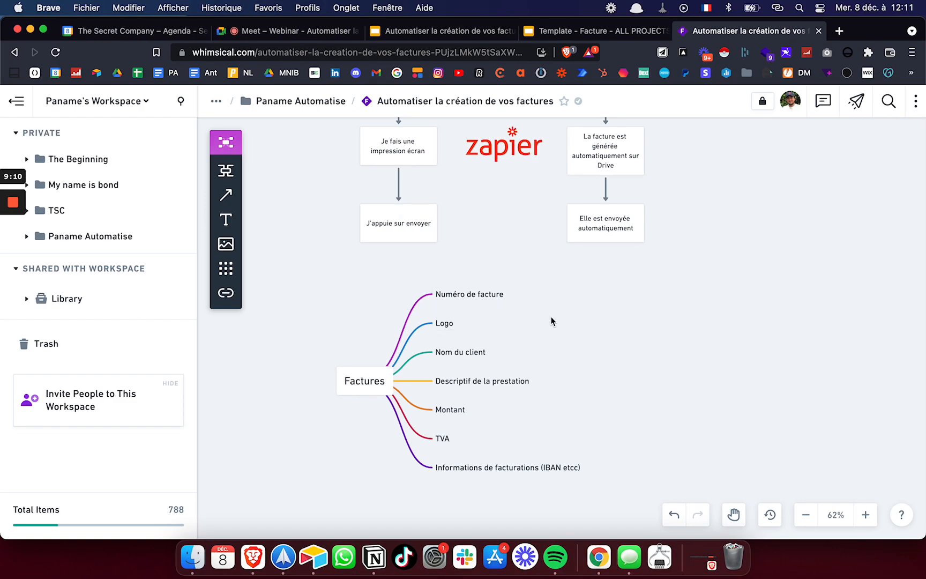
Move the Logo, Informations de facturations and TVA branches to the left of Factures
{"action": "key", "text": "ctrl+Right"}
{"action": "key", "text": "ctrl+Left"}
{"action": "left_click_drag", "start_coordinate": [446, 323], "coordinate": [280, 318]}
{"action": "left_click", "coordinate": [671, 407]}
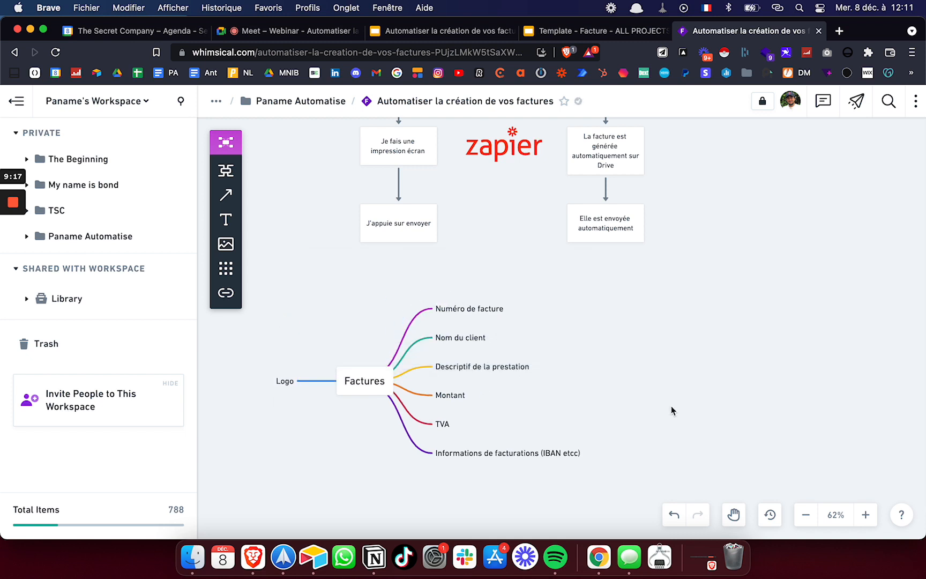
{"action": "left_click_drag", "start_coordinate": [472, 452], "coordinate": [242, 418]}
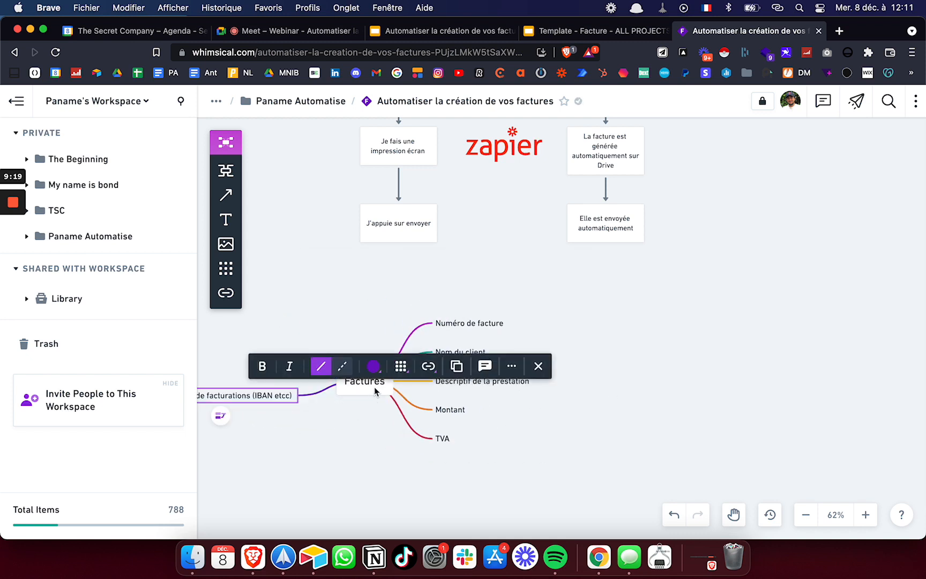
{"action": "left_click_drag", "start_coordinate": [375, 391], "coordinate": [460, 388]}
{"action": "left_click", "coordinate": [496, 461]}
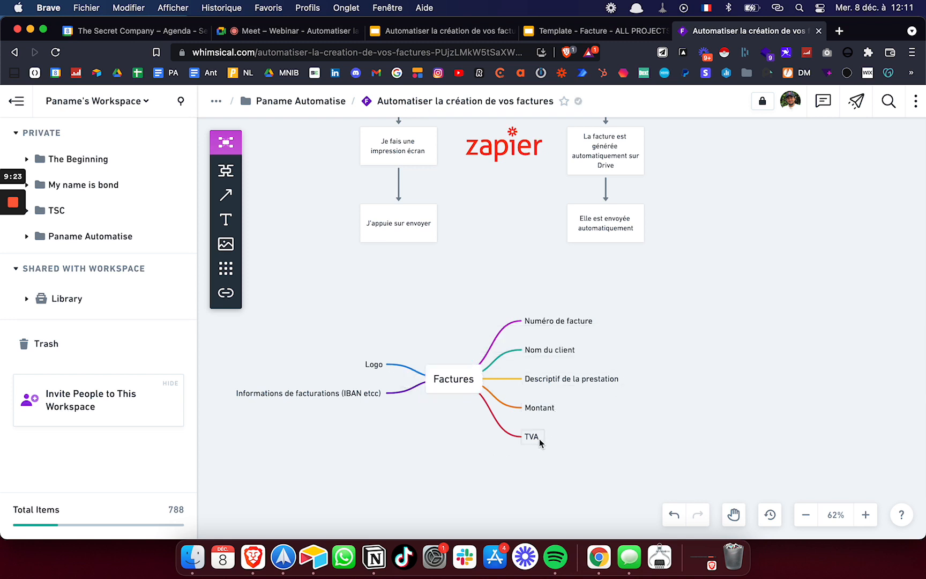
{"action": "left_click_drag", "start_coordinate": [533, 438], "coordinate": [348, 383]}
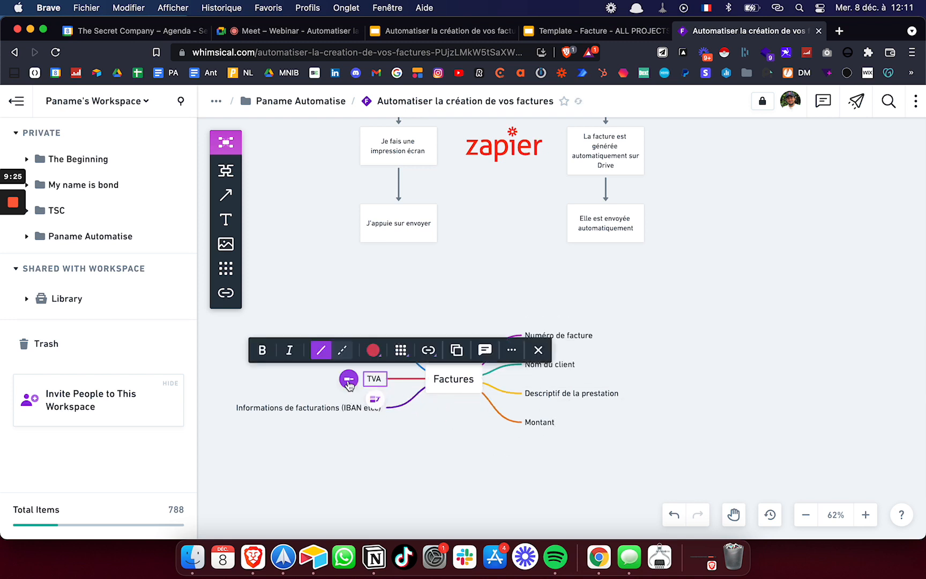
{"action": "left_click", "coordinate": [503, 295]}
{"action": "key", "text": "super+Tab"}
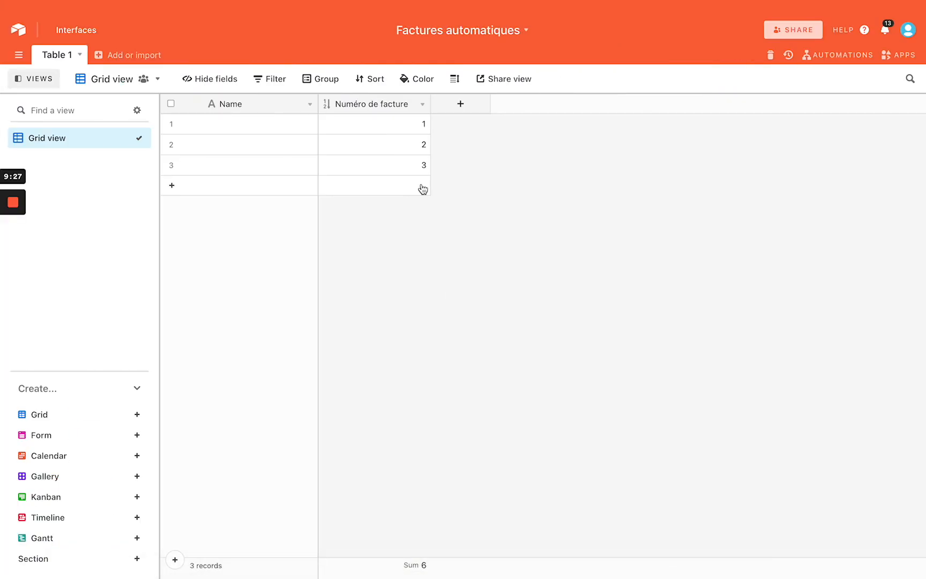
Add a single line text field named 'Nom du client'
{"action": "key", "text": "ctrl+Left"}
{"action": "key", "text": "ctrl+Right"}
{"action": "key", "text": "ctrl+Left"}
{"action": "key", "text": "ctrl+Right"}
{"action": "left_click", "coordinate": [470, 106]}
{"action": "left_click", "coordinate": [491, 233]}
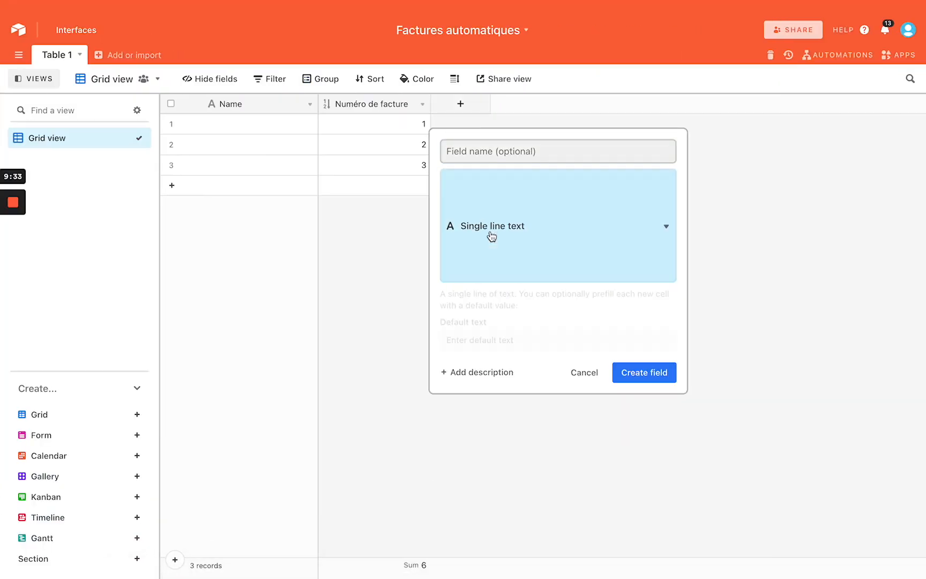
{"action": "left_click", "coordinate": [519, 149]}
{"action": "type", "text": "Nom d"}
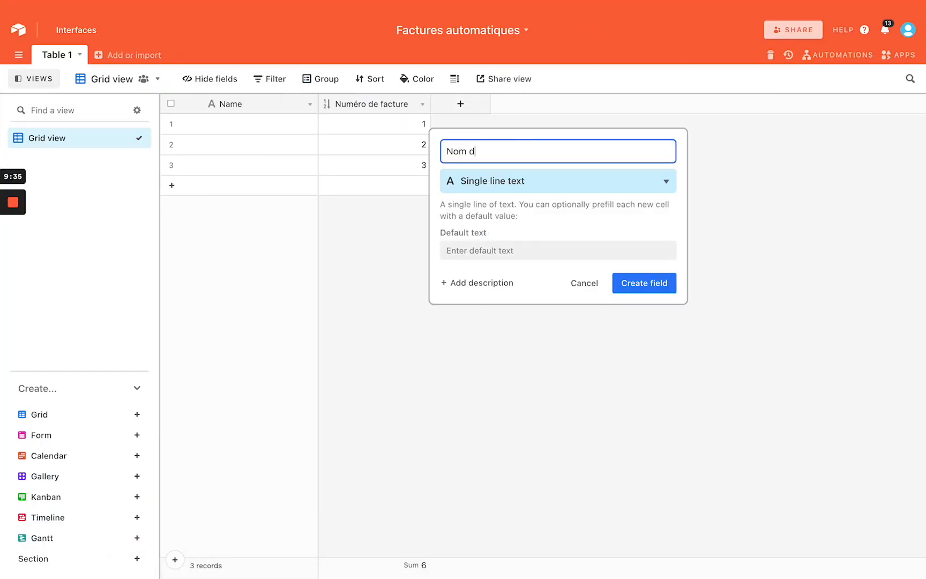
{"action": "type", "text": "u client"}
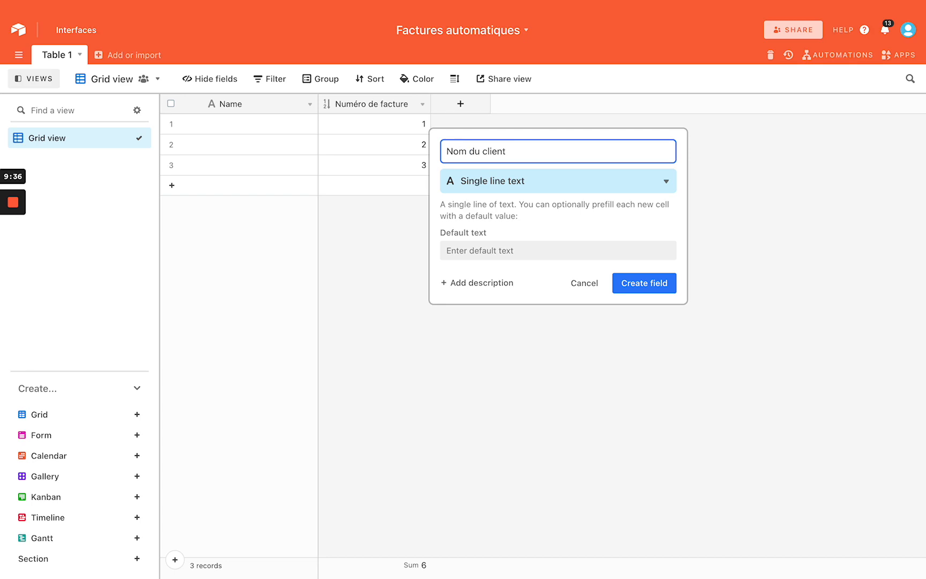
{"action": "left_click", "coordinate": [638, 282]}
Add a 'Descriptif de la prestation' field and widen its column
{"action": "key", "text": "ctrl+Left"}
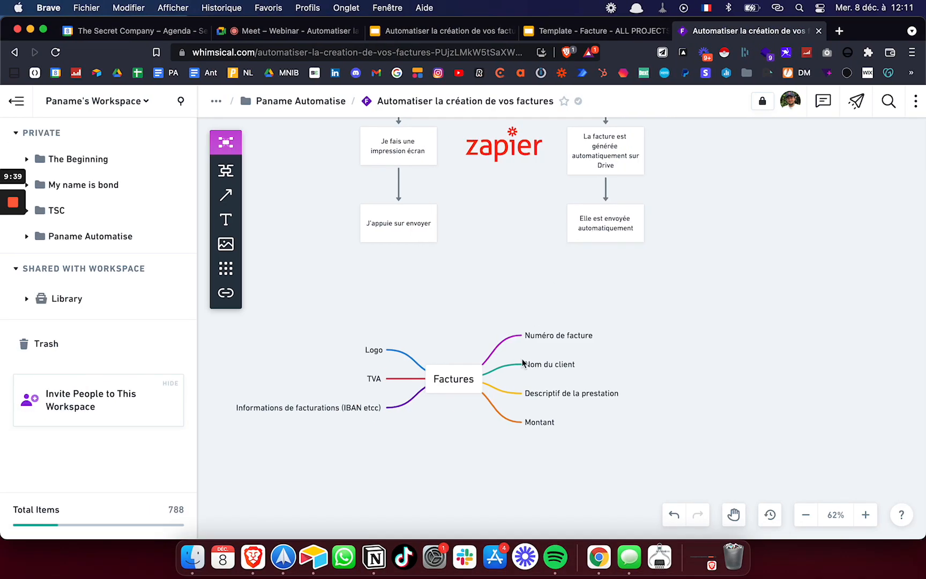
{"action": "key", "text": "ctrl+Right"}
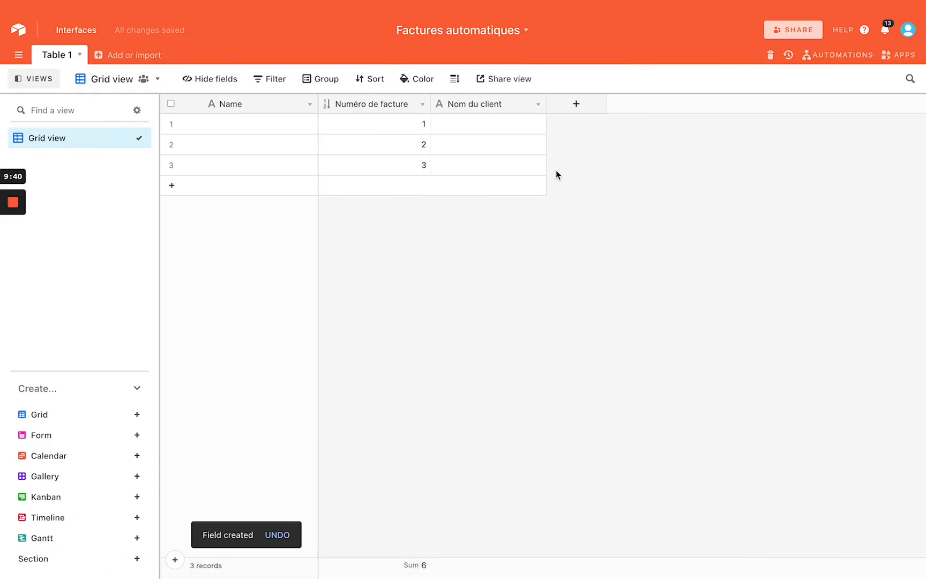
{"action": "left_click", "coordinate": [576, 103]}
{"action": "type", "text": "Des"}
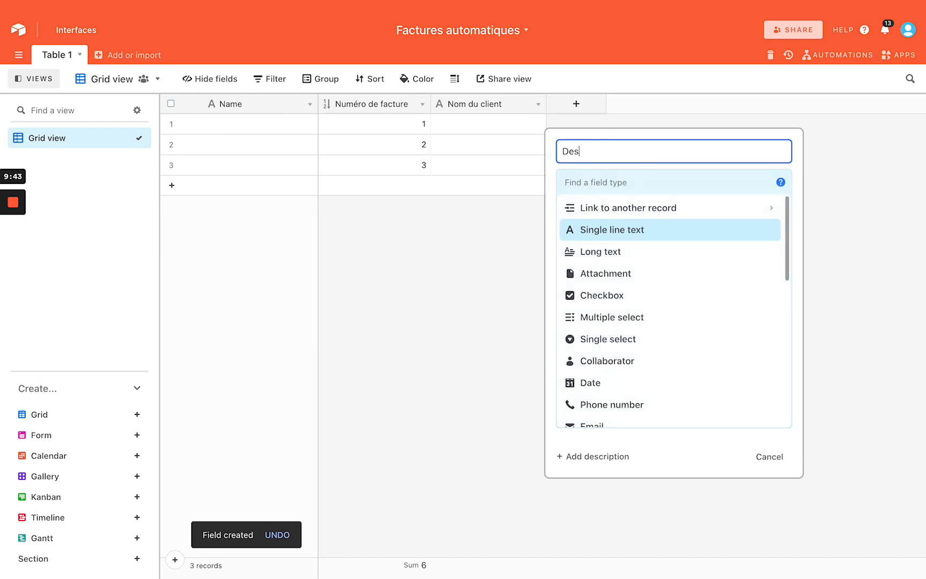
{"action": "type", "text": "criptif de la prestatio"}
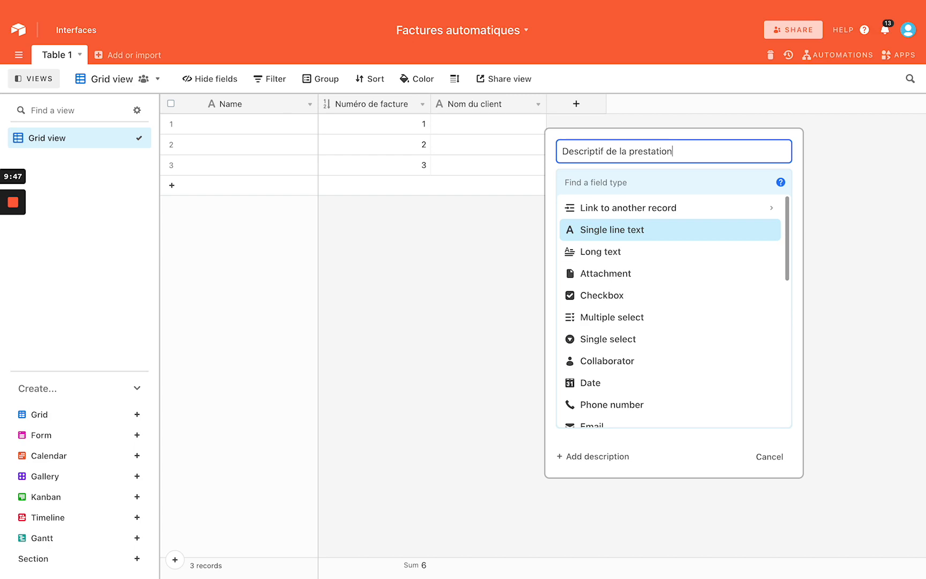
{"action": "type", "text": "n"}
{"action": "key", "text": "Return"}
{"action": "left_click_drag", "start_coordinate": [662, 105], "coordinate": [687, 106]}
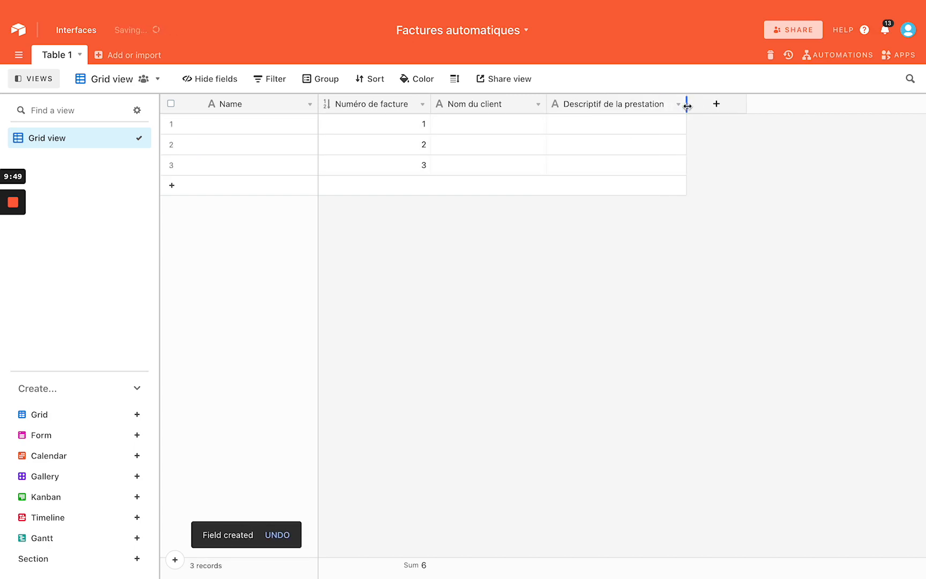
{"action": "key", "text": "ctrl+Left"}
{"action": "key", "text": "ctrl+Right"}
Add a Percent field named 'TVA' with a default value of 20
{"action": "left_click", "coordinate": [715, 105]}
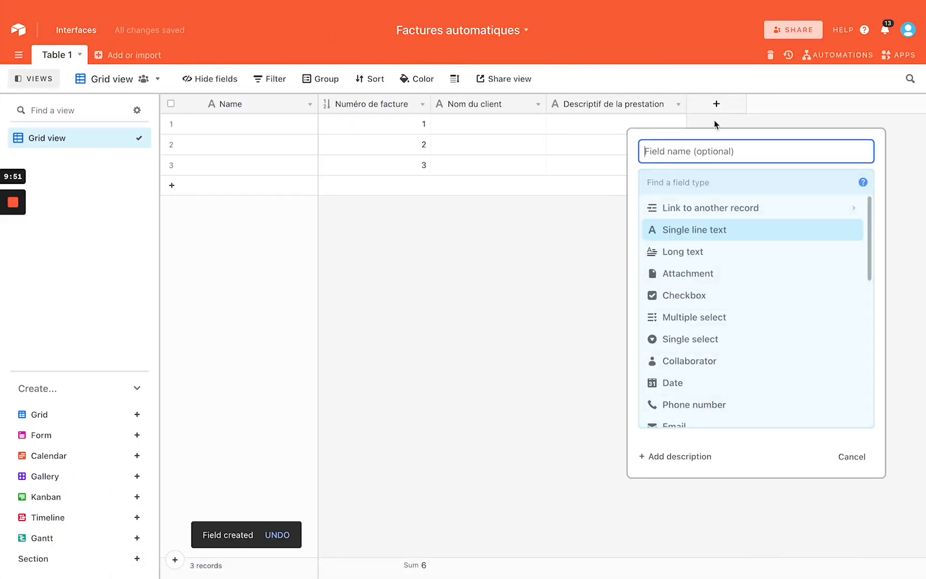
{"action": "type", "text": "TVA"}
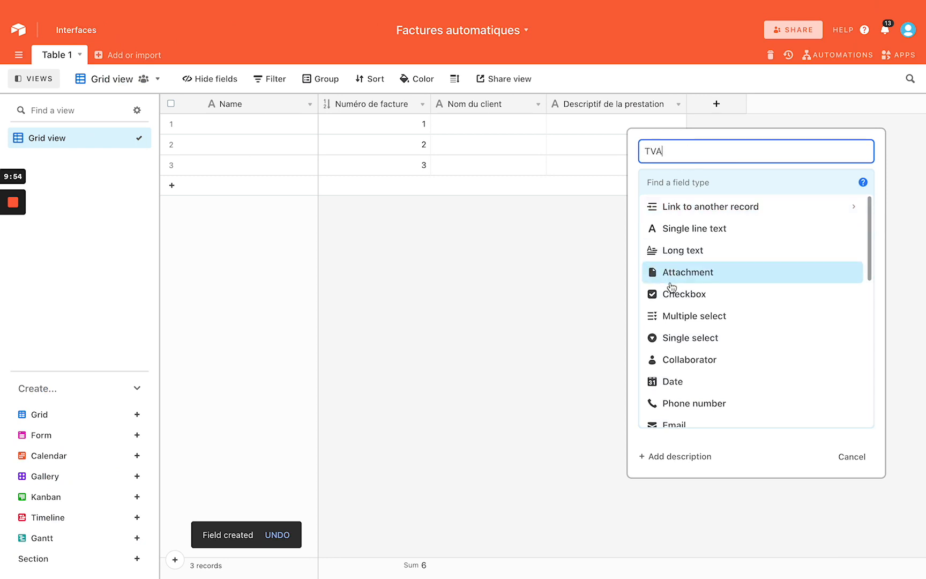
{"action": "scroll", "coordinate": [678, 287], "scroll_direction": "down", "scroll_amount": 5}
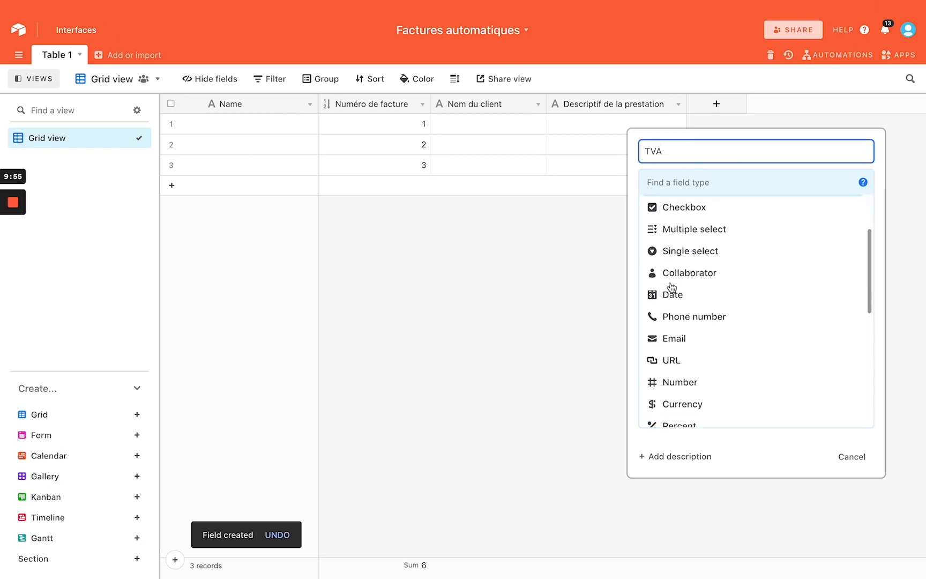
{"action": "left_click", "coordinate": [680, 284]}
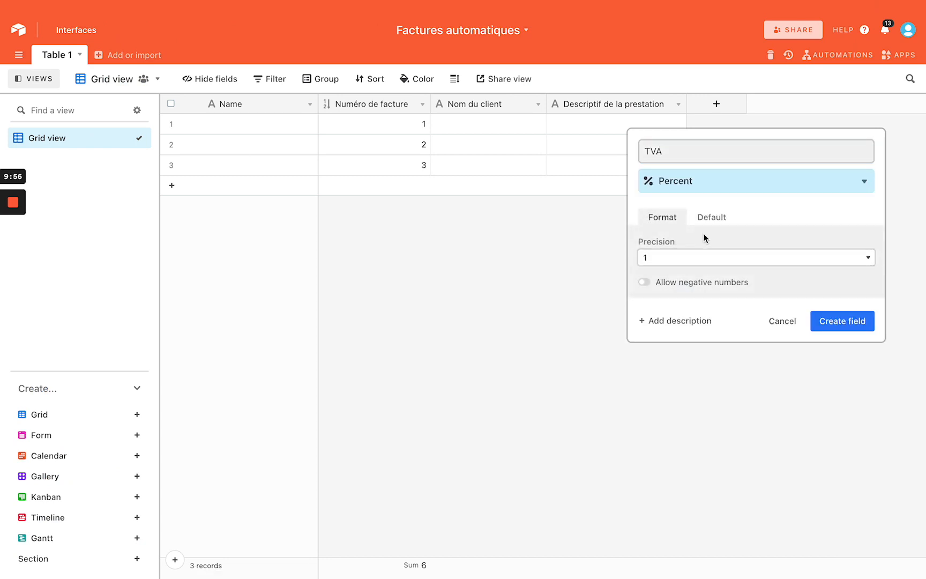
{"action": "left_click", "coordinate": [709, 216]}
{"action": "left_click", "coordinate": [683, 260]}
{"action": "type", "text": "20"}
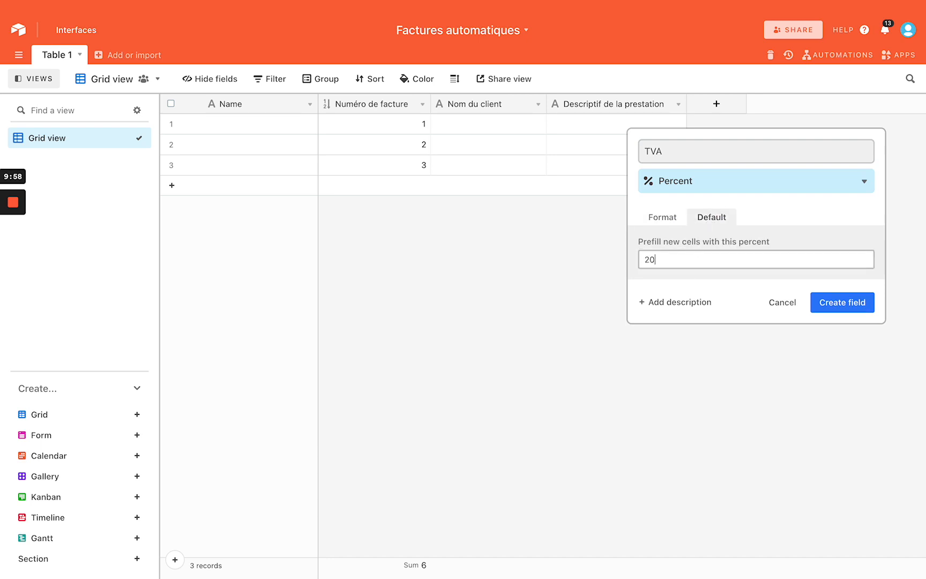
{"action": "left_click", "coordinate": [827, 299]}
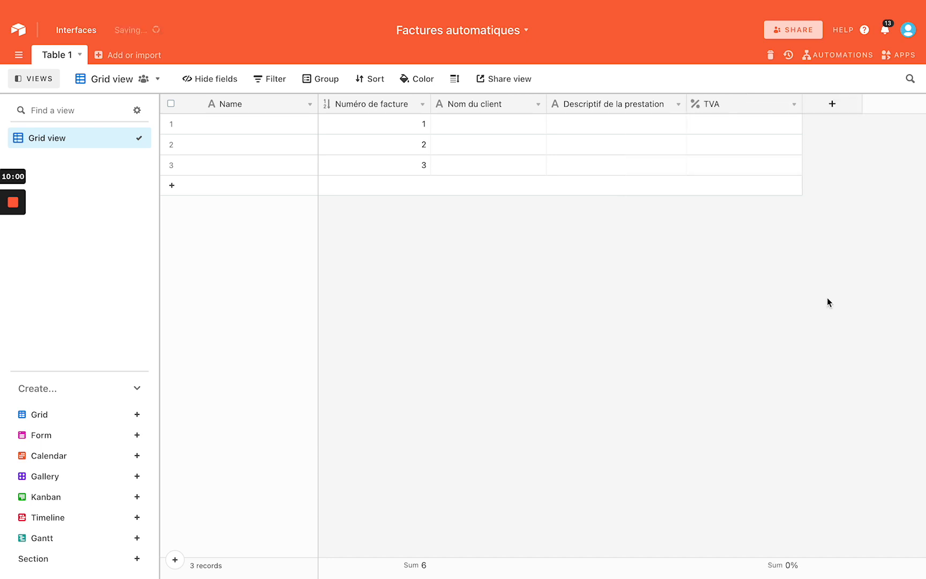
Enter 20% TVA in all three records and narrow the TVA column
{"action": "left_click", "coordinate": [760, 128]}
{"action": "type", "text": "20"}
{"action": "key", "text": "Return"}
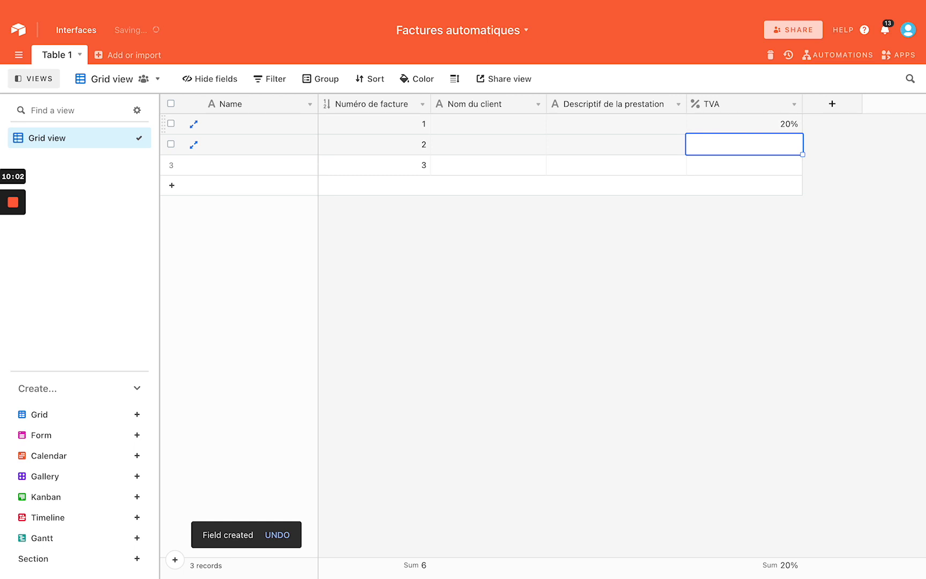
{"action": "type", "text": "20"}
{"action": "key", "text": "Return"}
{"action": "type", "text": "20"}
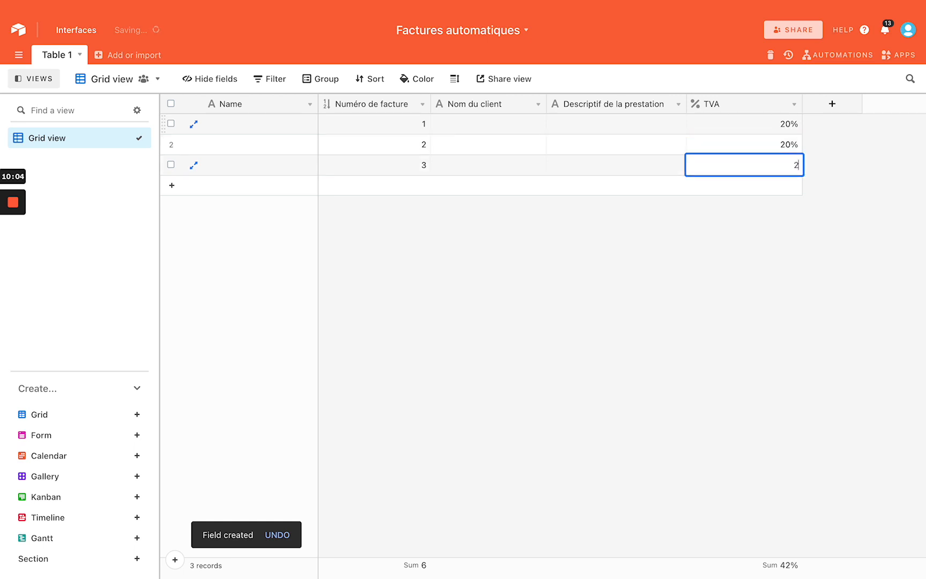
{"action": "key", "text": "Return"}
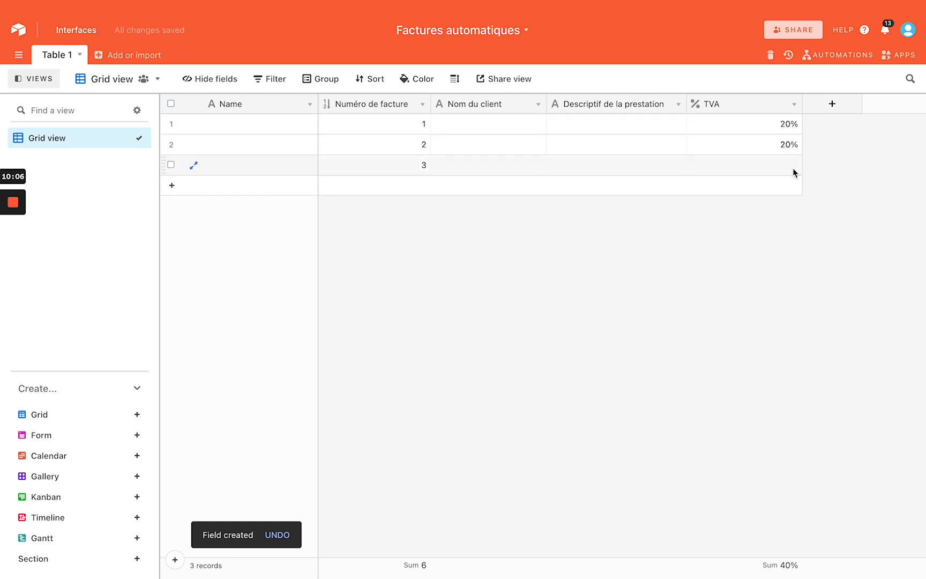
{"action": "key", "text": "ctrl+c"}
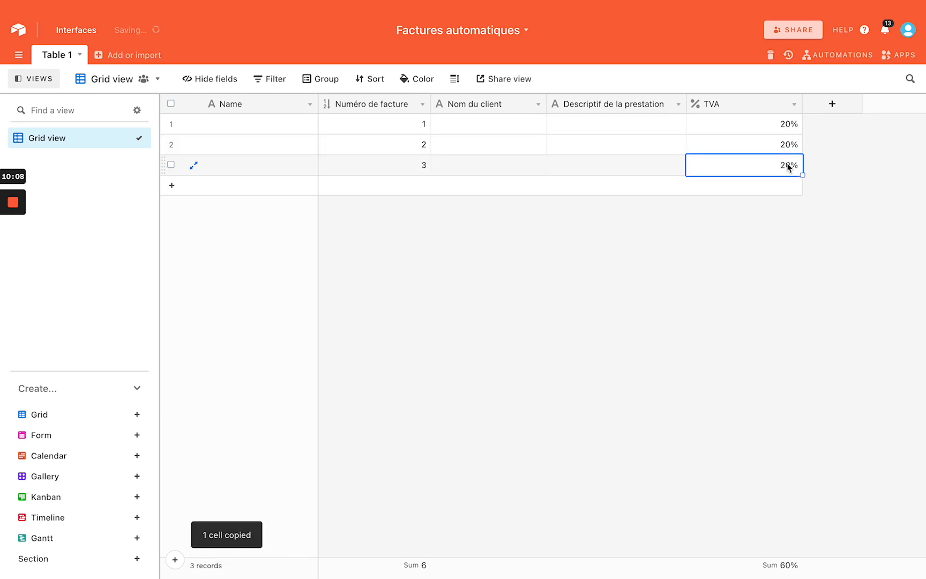
{"action": "key", "text": "ctrl+v"}
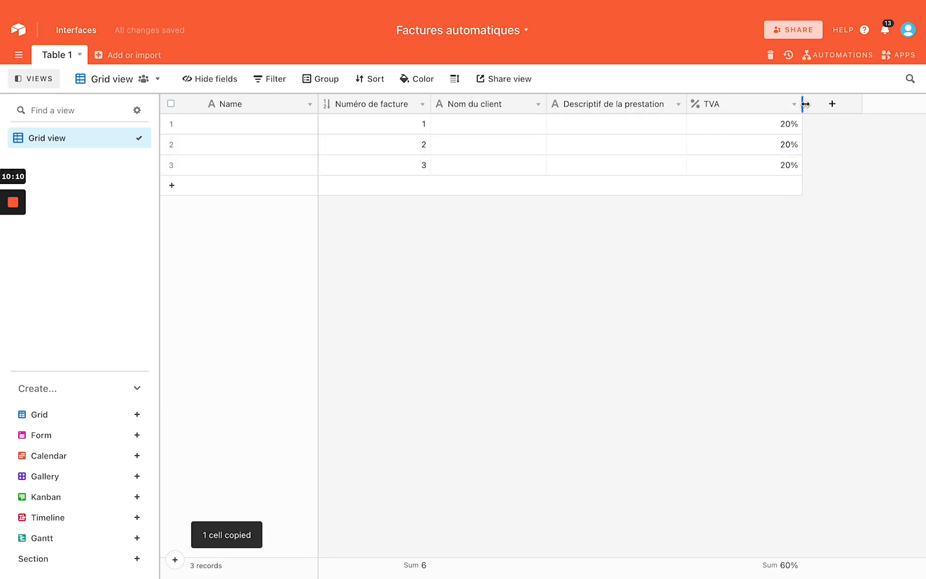
{"action": "left_click_drag", "start_coordinate": [803, 103], "coordinate": [744, 103]}
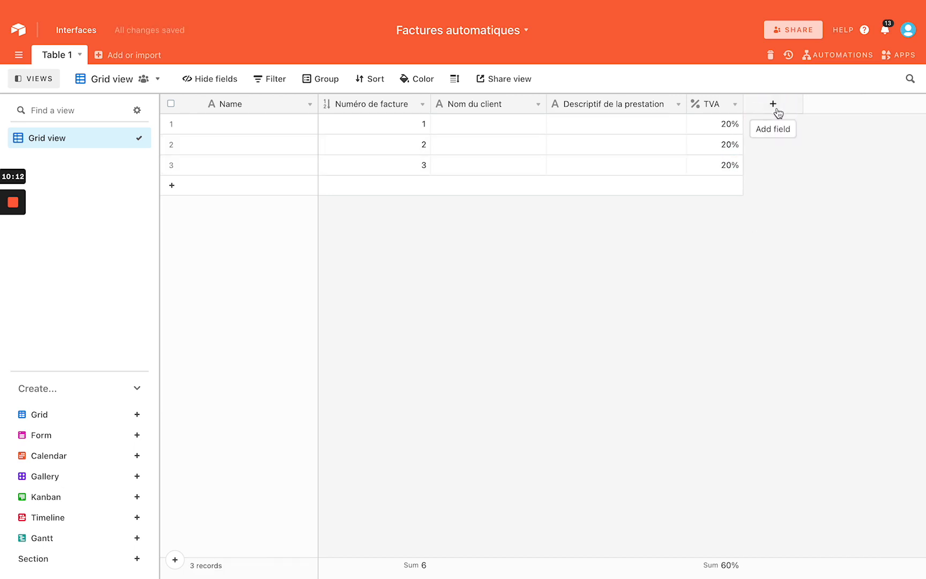
Begin a new field named 'Monta', then discard it without creating it
{"action": "left_click", "coordinate": [777, 107]}
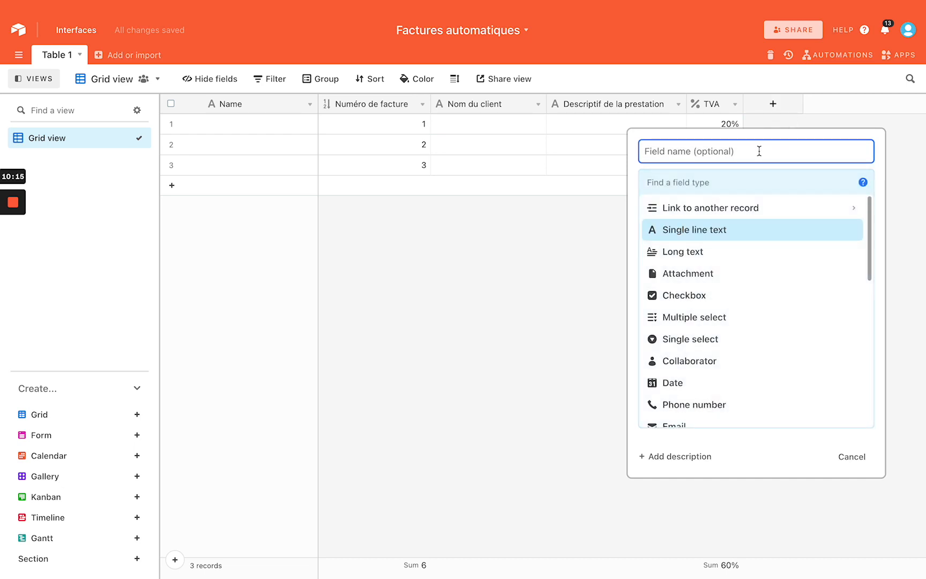
{"action": "type", "text": "Montant"}
{"action": "scroll", "coordinate": [728, 272], "scroll_direction": "down", "scroll_amount": 5}
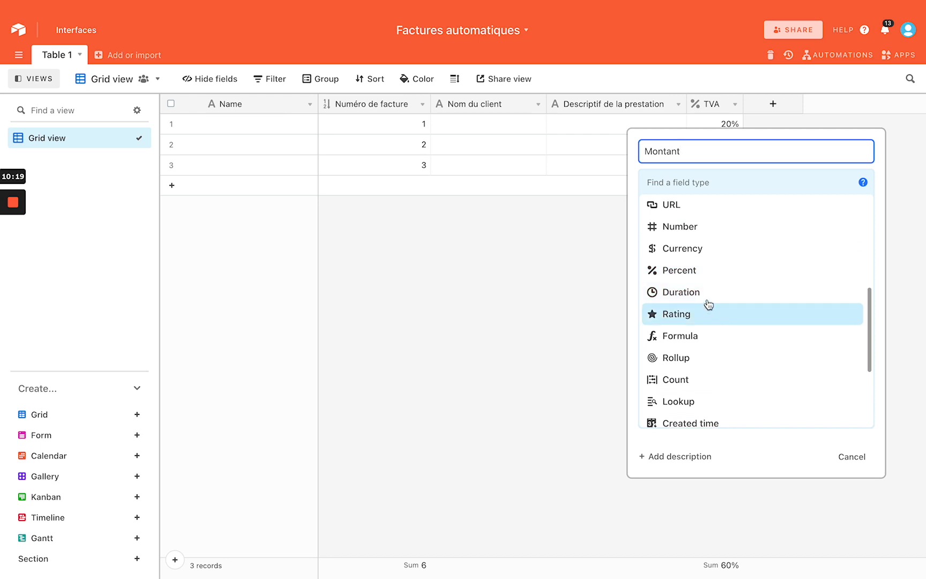
{"action": "scroll", "coordinate": [705, 344], "scroll_direction": "down", "scroll_amount": 1}
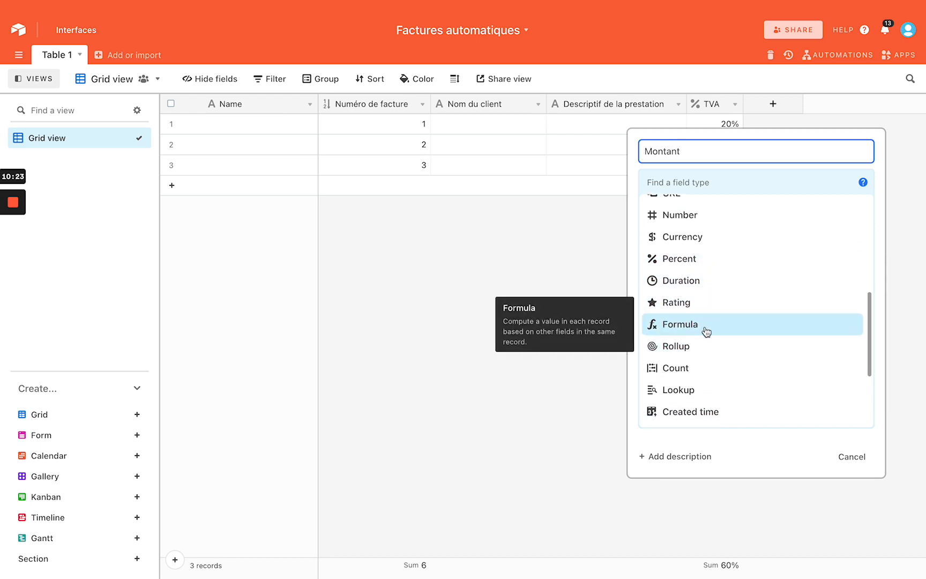
{"action": "left_click", "coordinate": [543, 258]}
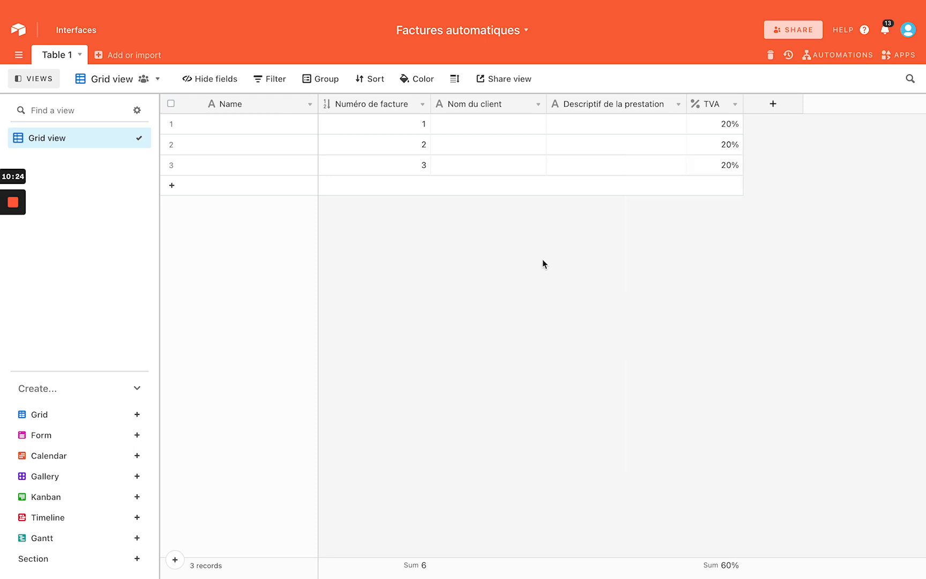
Create the Montant currency field with the € symbol and whole-euro (€1) precision
{"action": "left_click", "coordinate": [774, 105]}
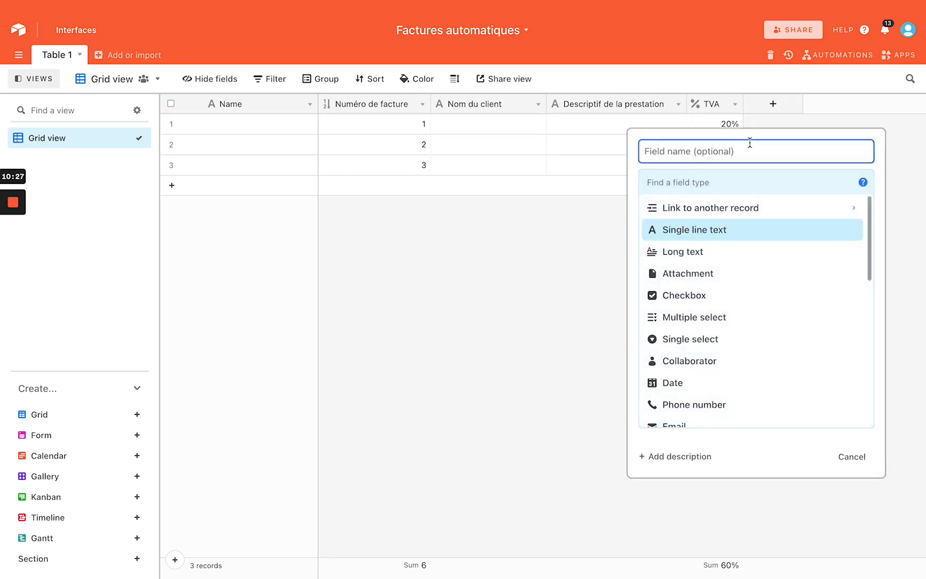
{"action": "type", "text": "Montant"}
{"action": "scroll", "coordinate": [730, 262], "scroll_direction": "down", "scroll_amount": 4}
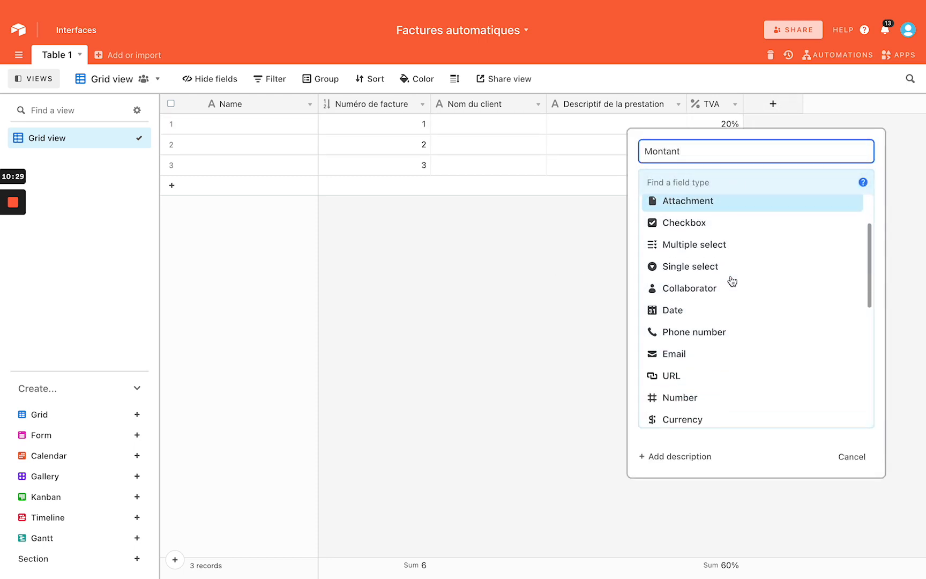
{"action": "scroll", "coordinate": [731, 281], "scroll_direction": "down", "scroll_amount": 2}
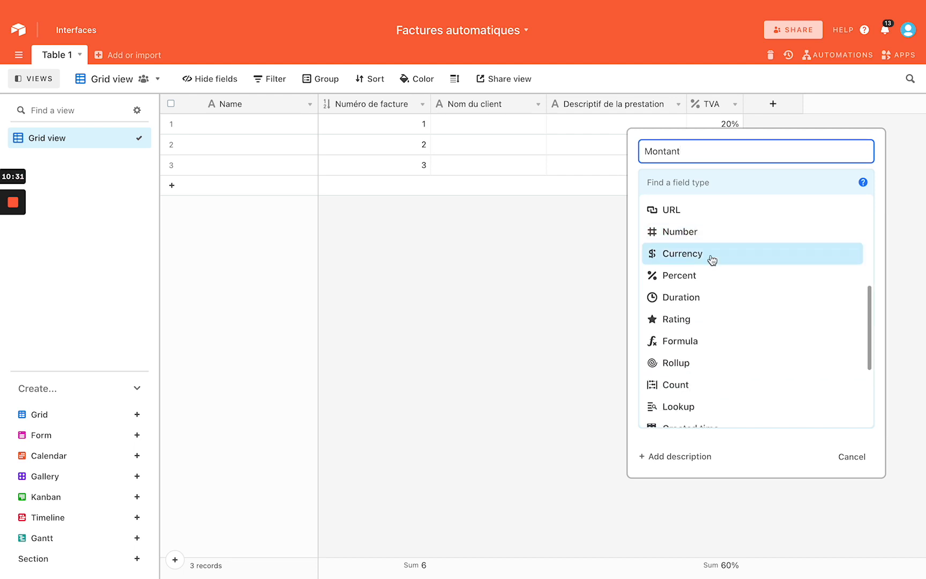
{"action": "left_click", "coordinate": [712, 259]}
{"action": "left_click", "coordinate": [704, 260]}
{"action": "key", "text": "BackSpace"}
{"action": "type", "text": "€"}
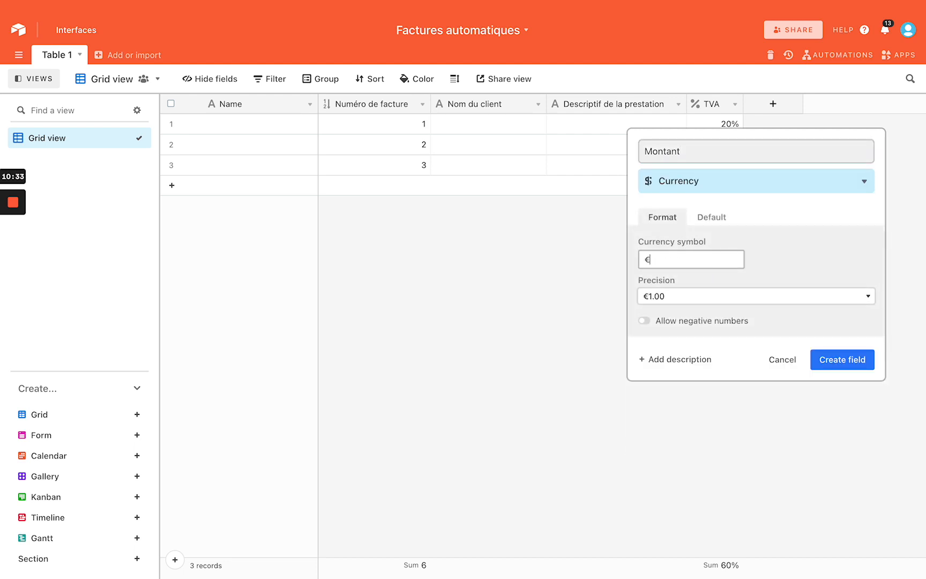
{"action": "left_click", "coordinate": [728, 296]}
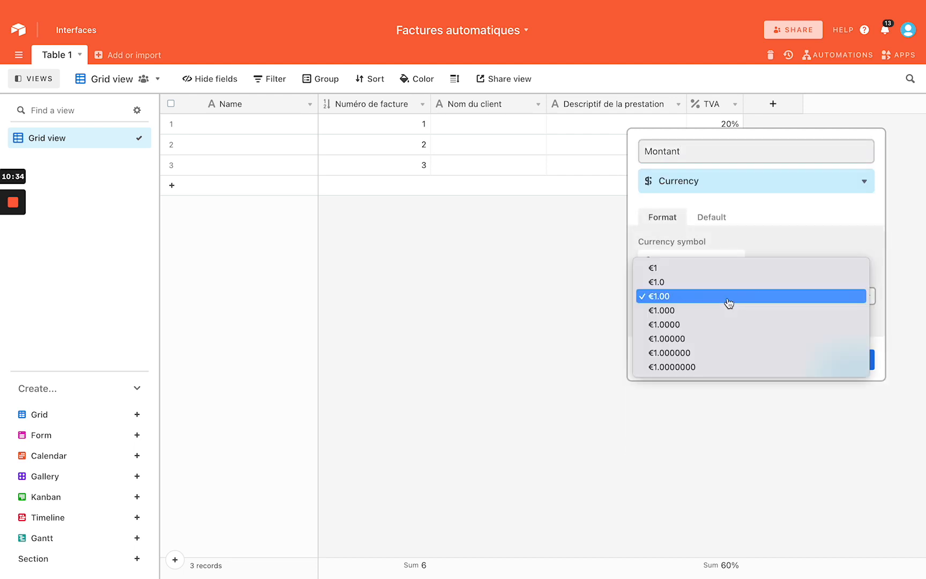
{"action": "left_click", "coordinate": [714, 268]}
{"action": "left_click", "coordinate": [833, 352]}
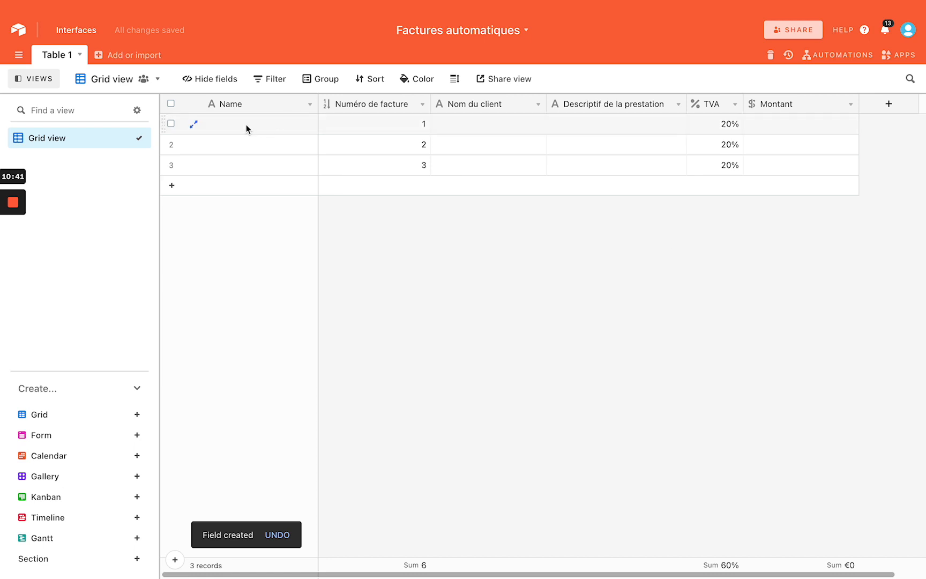
Convert Name to the formula {Nom du client} & " - " & {Numéro de facture}
{"action": "left_click", "coordinate": [309, 105]}
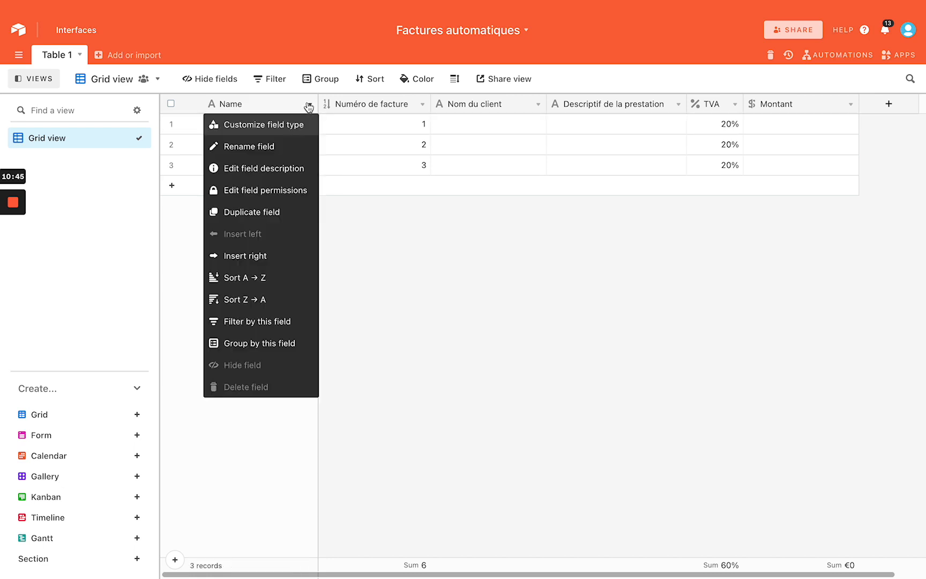
{"action": "left_click", "coordinate": [291, 125]}
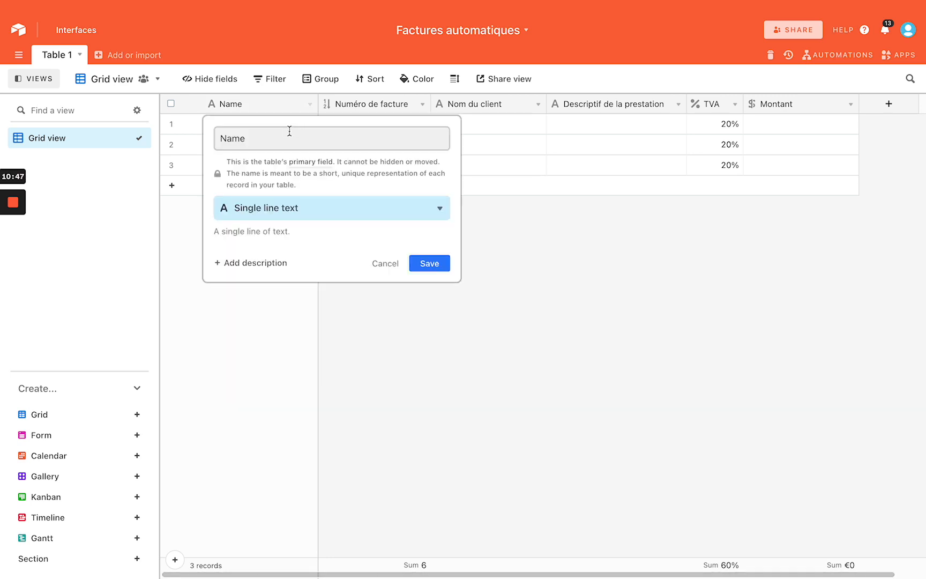
{"action": "left_click", "coordinate": [296, 209]}
{"action": "scroll", "coordinate": [296, 308], "scroll_direction": "down", "scroll_amount": 2}
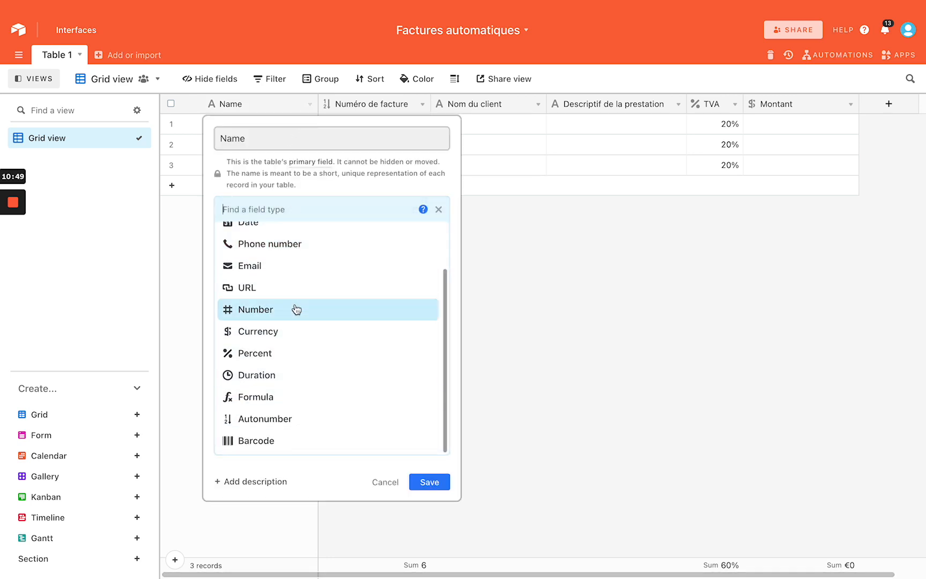
{"action": "left_click", "coordinate": [282, 397]}
{"action": "left_click", "coordinate": [300, 293]}
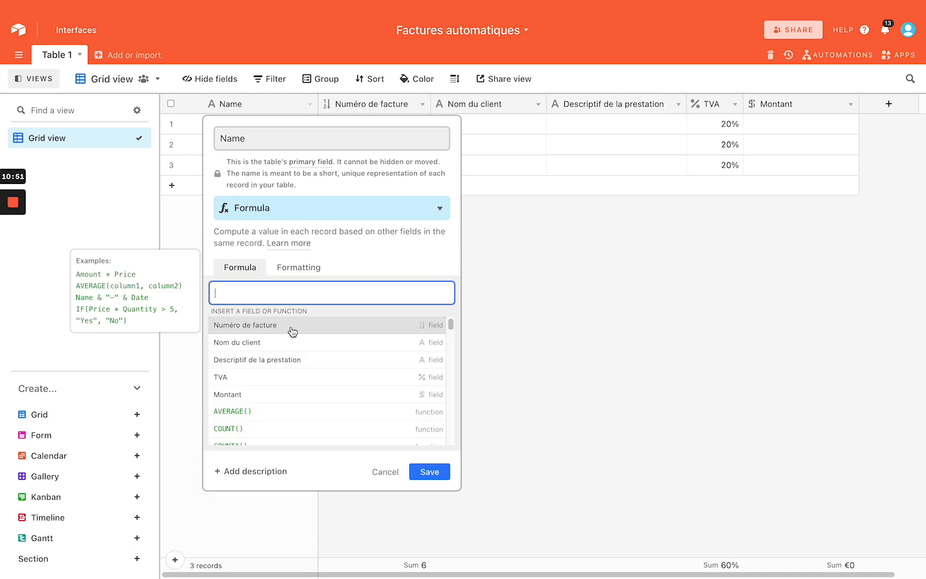
{"action": "left_click", "coordinate": [286, 349]}
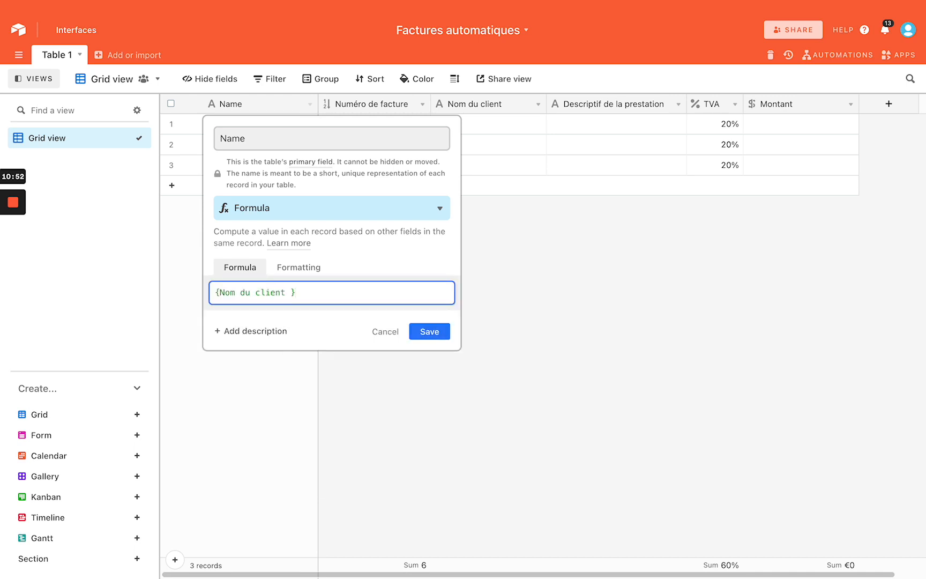
{"action": "type", "text": "& \" - \" &"}
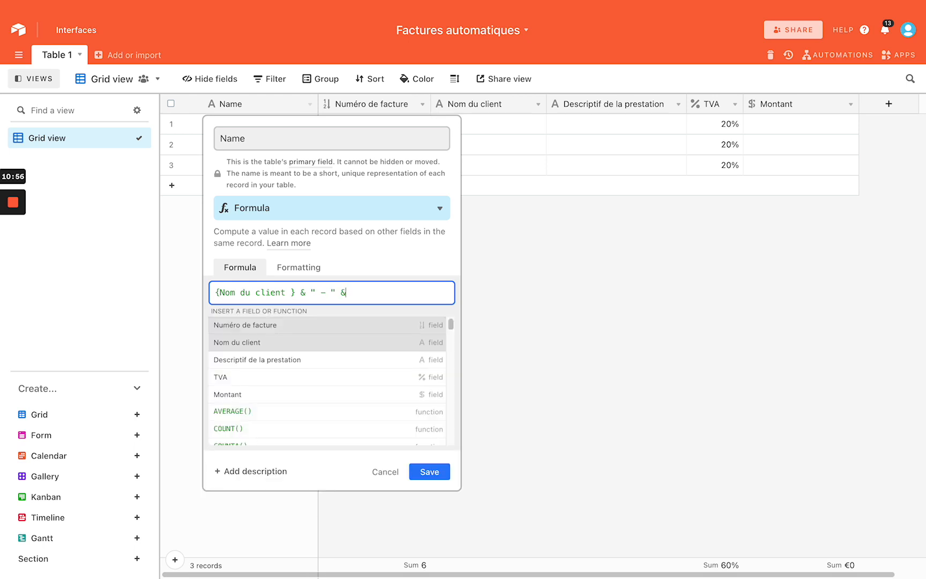
{"action": "left_click", "coordinate": [278, 324]}
{"action": "left_click", "coordinate": [429, 332]}
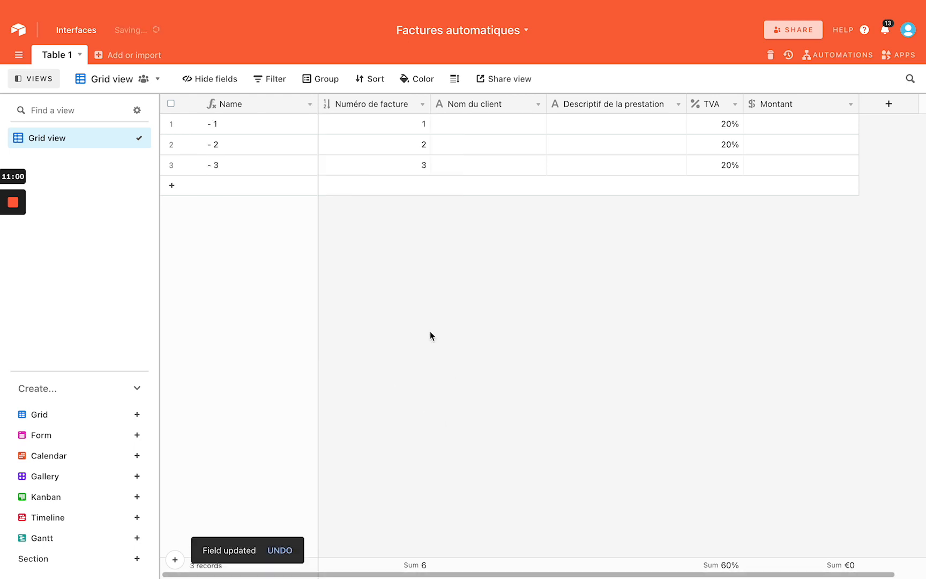
{"action": "left_click", "coordinate": [464, 125]}
Enter the client names Google, Facebook and My name is bond in rows 1–3
{"action": "type", "text": "Google"}
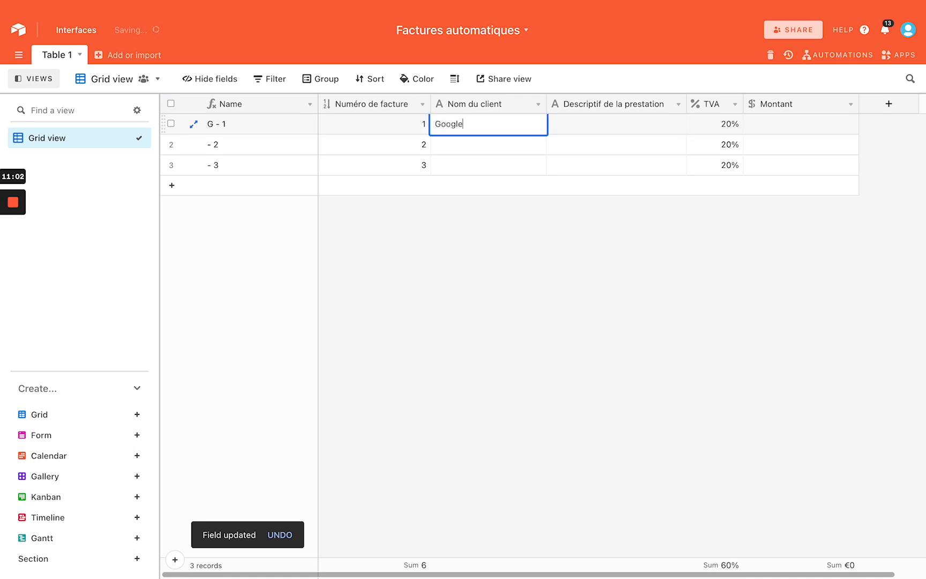
{"action": "key", "text": "Return"}
{"action": "type", "text": "Facebook"}
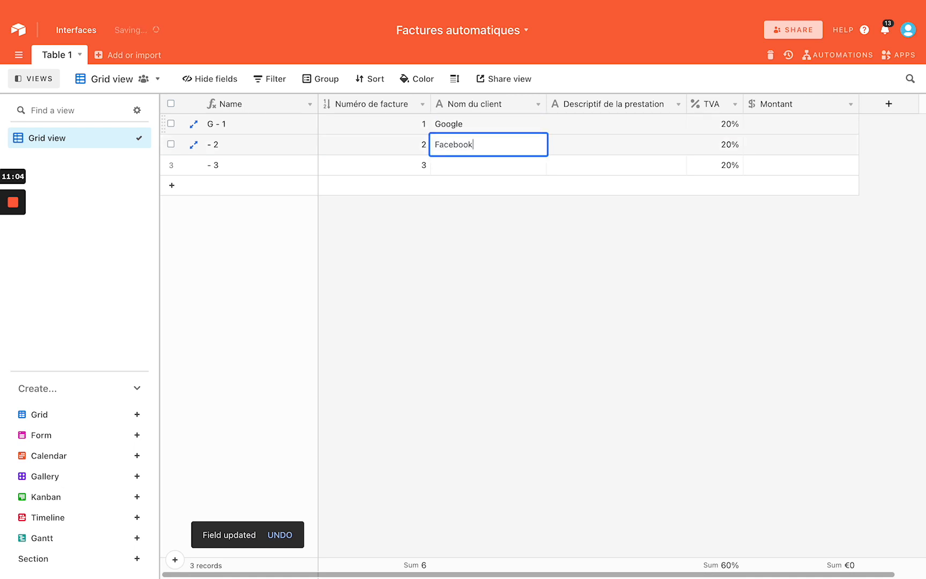
{"action": "key", "text": "Return"}
{"action": "type", "text": "M"}
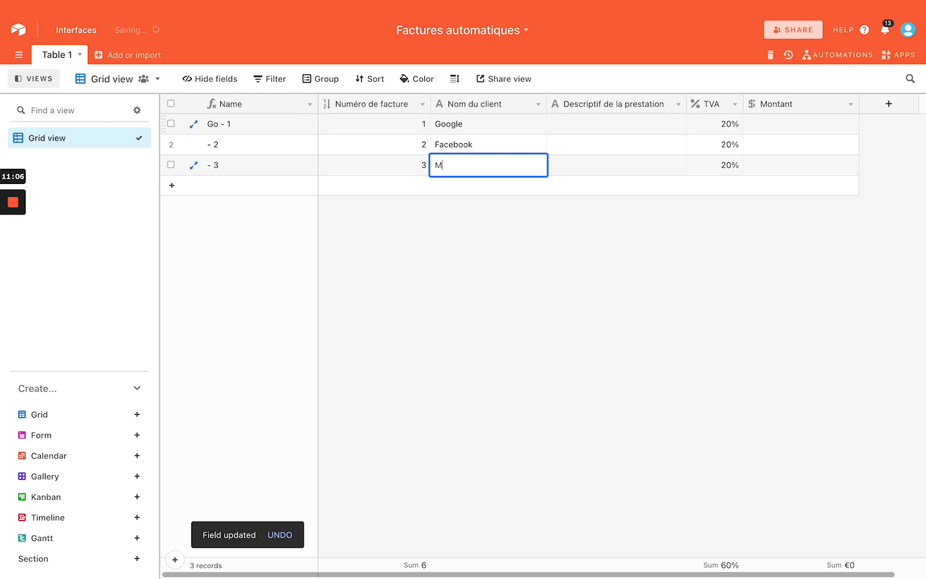
{"action": "type", "text": "y name is bond"}
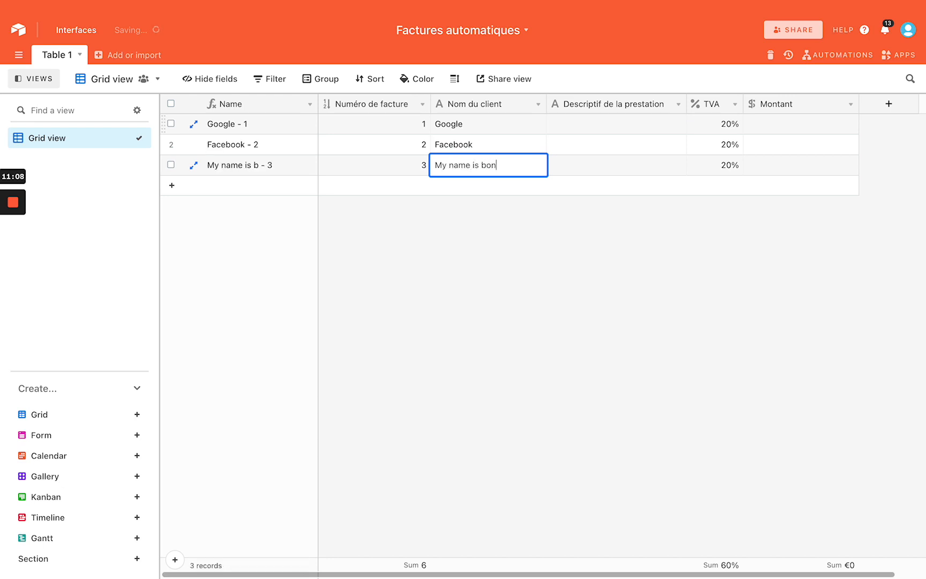
{"action": "left_click", "coordinate": [270, 170]}
{"action": "left_click", "coordinate": [343, 243]}
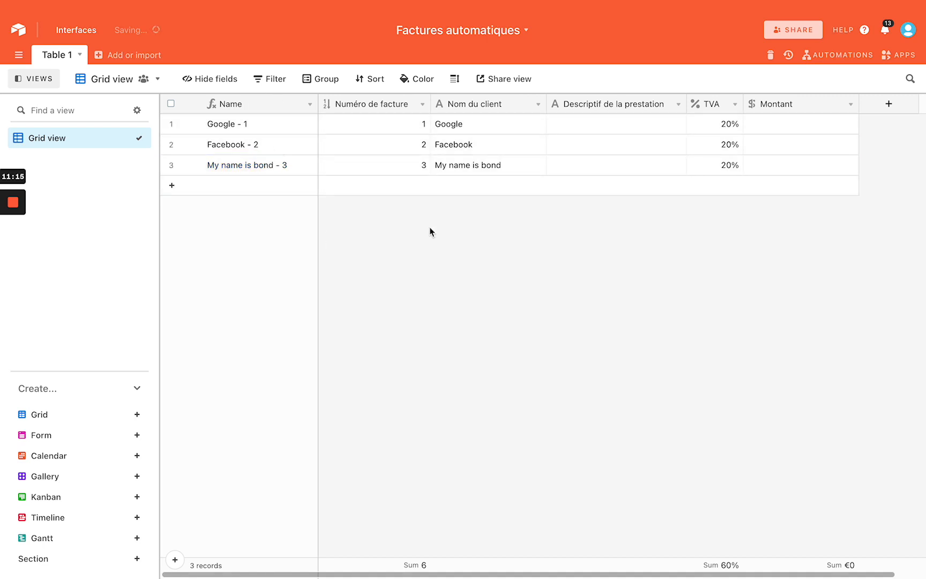
Fill in the service descriptions, including 'Abonnement site internet' and 'Automatisation sur Instagram'
{"action": "left_click", "coordinate": [618, 126]}
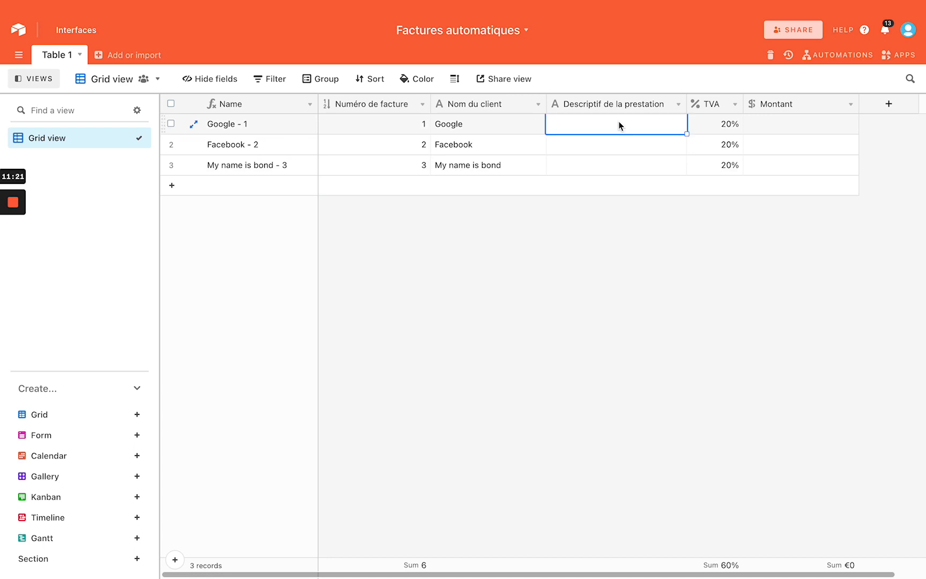
{"action": "type", "text": "Abonn"}
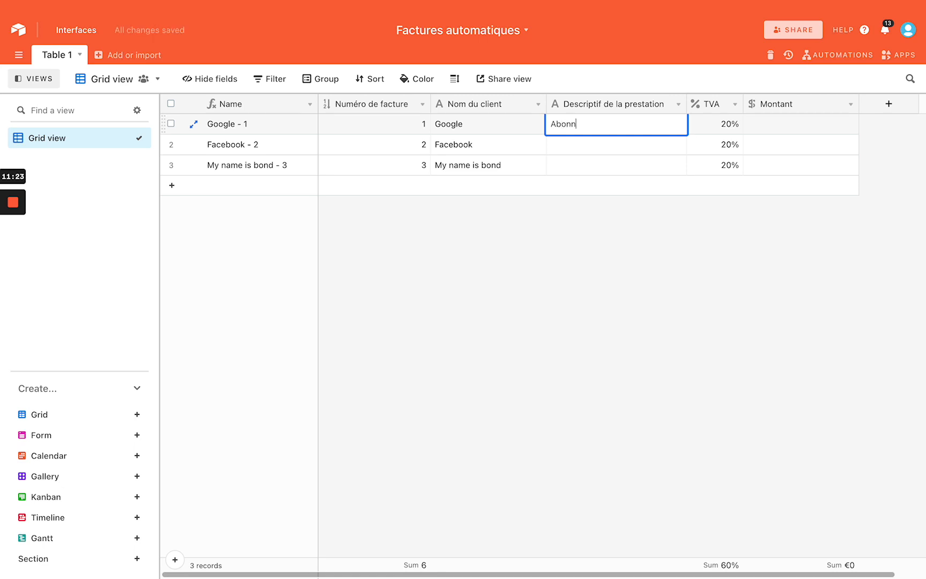
{"action": "type", "text": "ement site internet"}
{"action": "key", "text": "Return"}
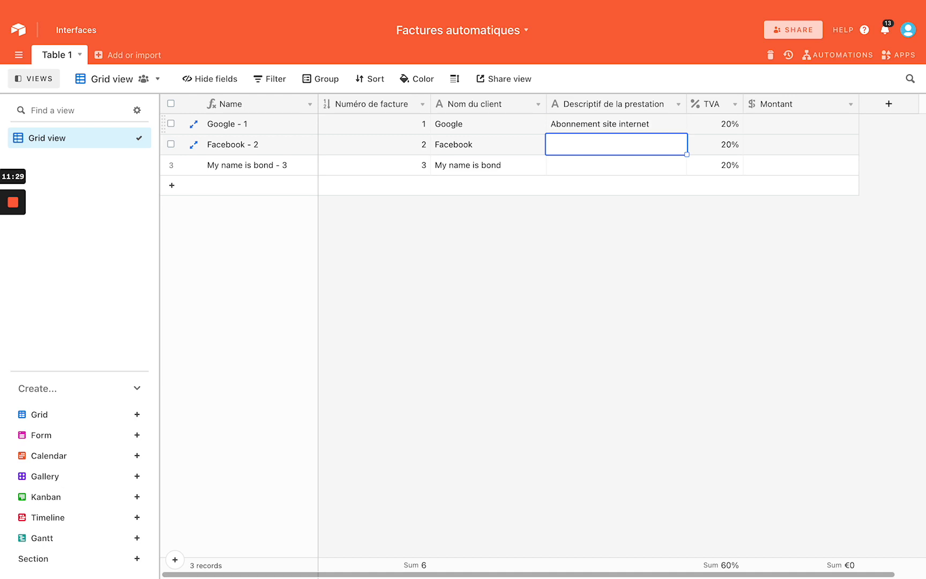
{"action": "type", "text": "Cam"}
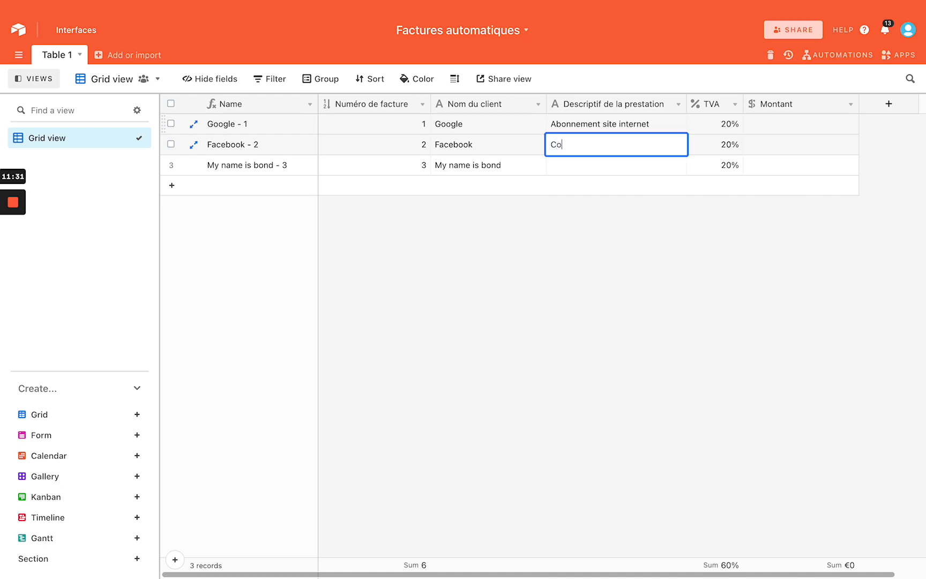
{"action": "key", "text": "BackSpace"}
{"action": "key", "text": "BackSpace"}
{"action": "type", "text": "ampagne"}
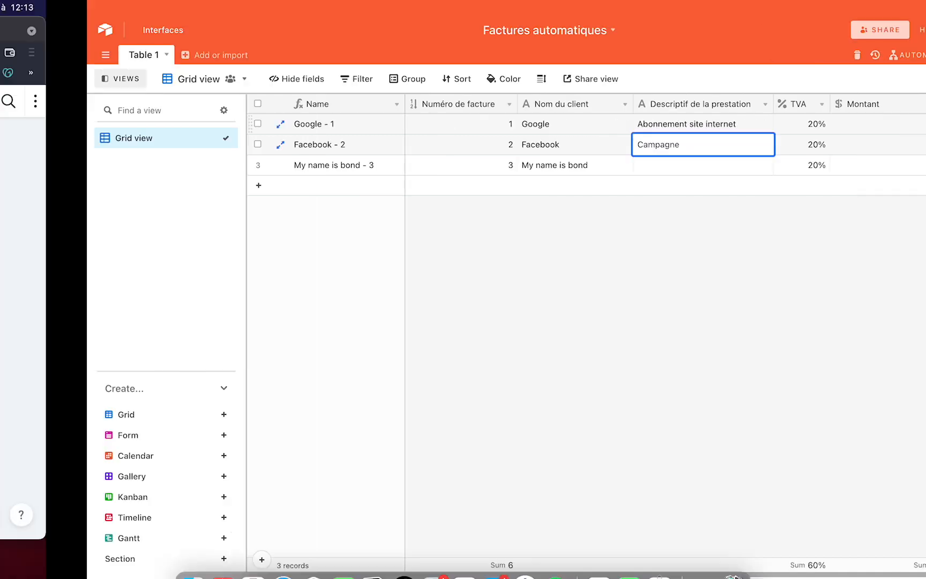
{"action": "key", "text": "super+Tab"}
{"action": "left_click", "coordinate": [263, 37]}
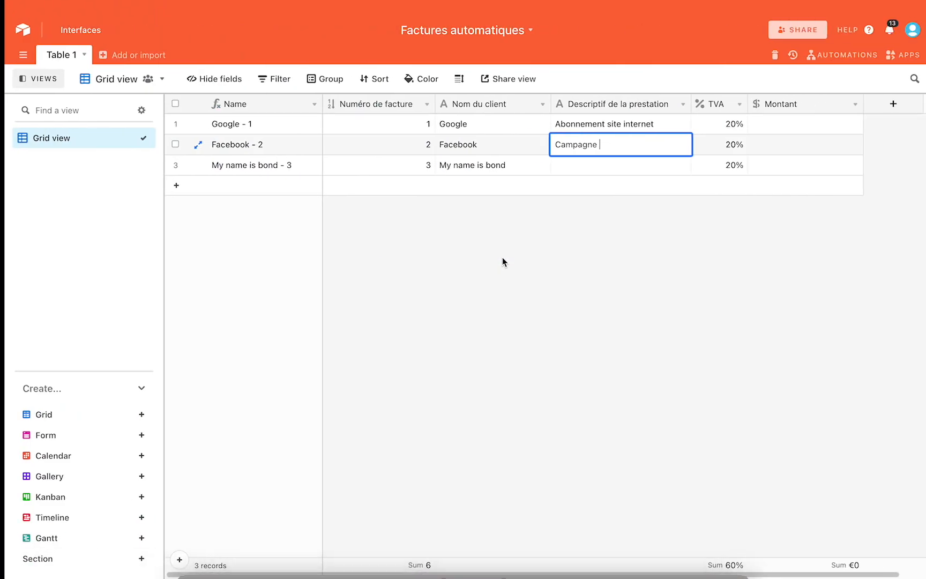
{"action": "type", "text": "de publicité"}
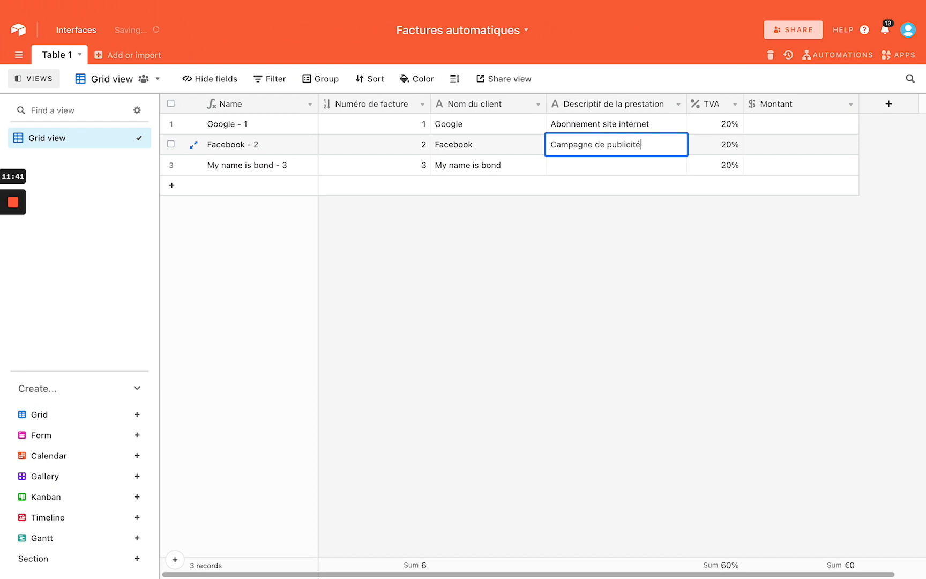
{"action": "key", "text": "Return"}
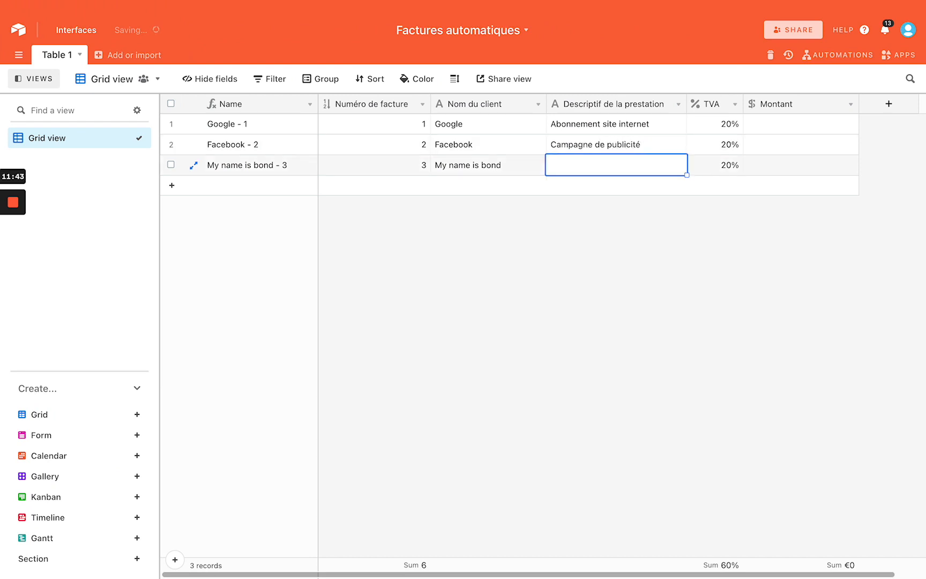
{"action": "type", "text": "Automatisation"}
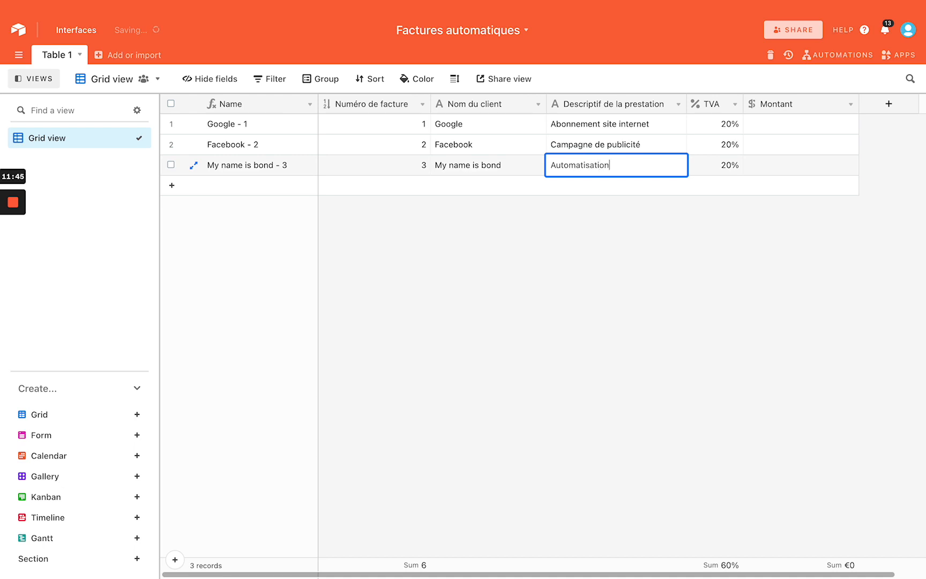
{"action": "type", "text": " sur Instagram"}
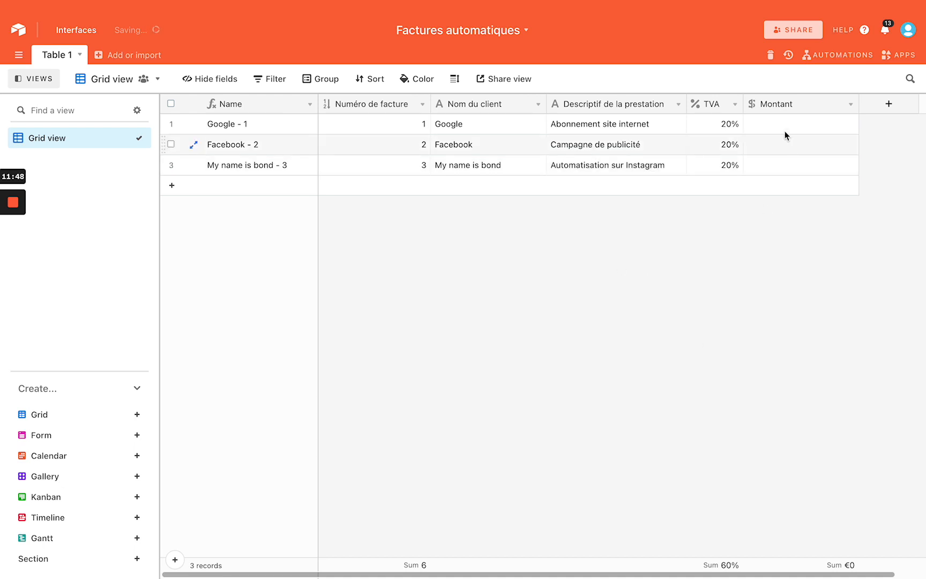
Enter the Montant amounts 1,144, 234 and 2345 for the three invoices
{"action": "left_click", "coordinate": [786, 124]}
{"action": "type", "text": "1"}
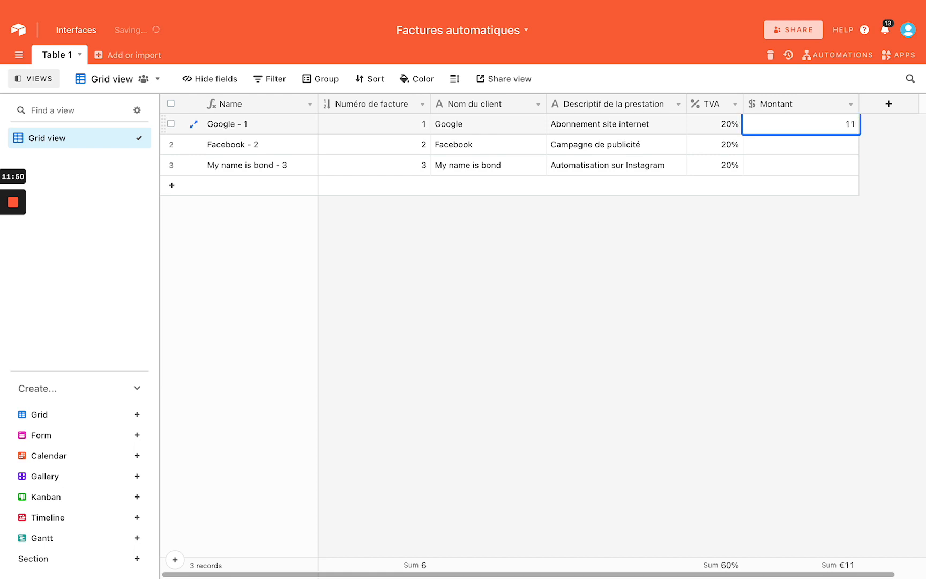
{"action": "type", "text": ",144"}
{"action": "key", "text": "Return"}
{"action": "type", "text": "234"}
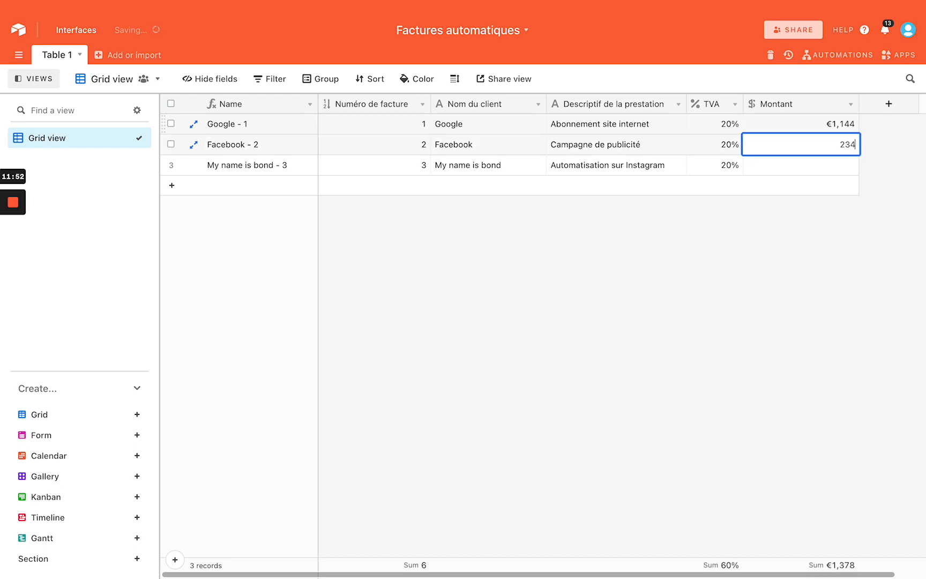
{"action": "key", "text": "Return"}
{"action": "type", "text": "2345"}
{"action": "key", "text": "Return"}
{"action": "left_click", "coordinate": [752, 275]}
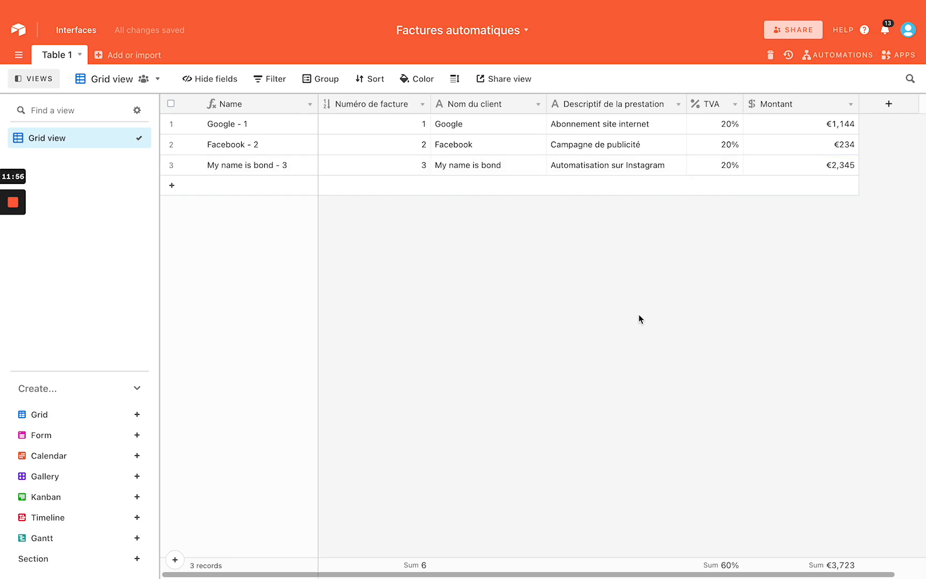
Check the video call and the Whimsical invoice mind map, then return to Airtable
{"action": "key", "text": "ctrl+Left"}
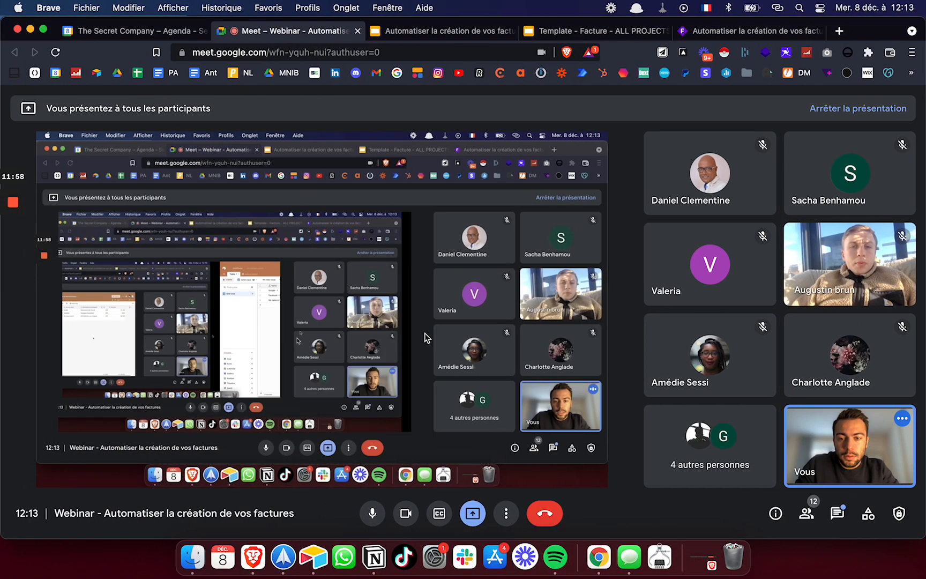
{"action": "left_click", "coordinate": [729, 32]}
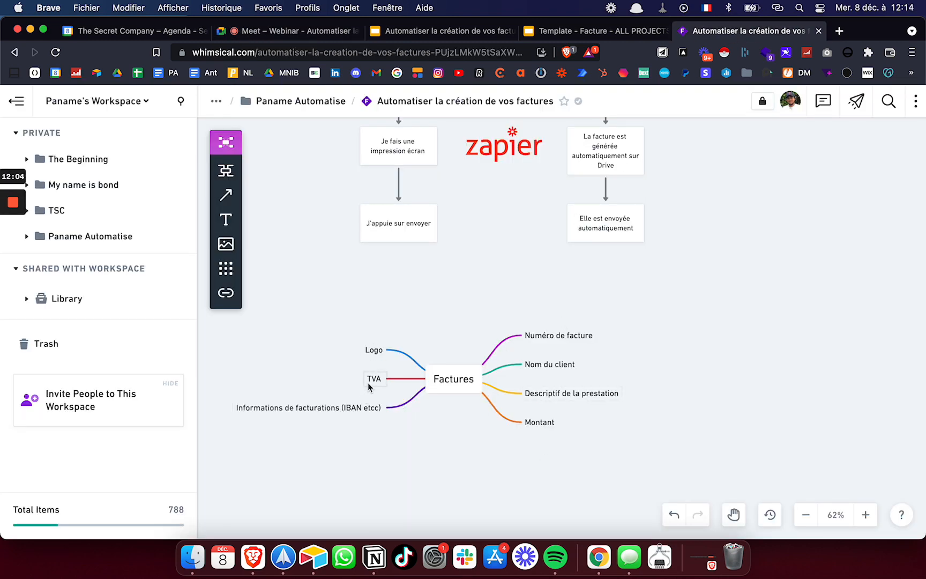
{"action": "key", "text": "ctrl+Right"}
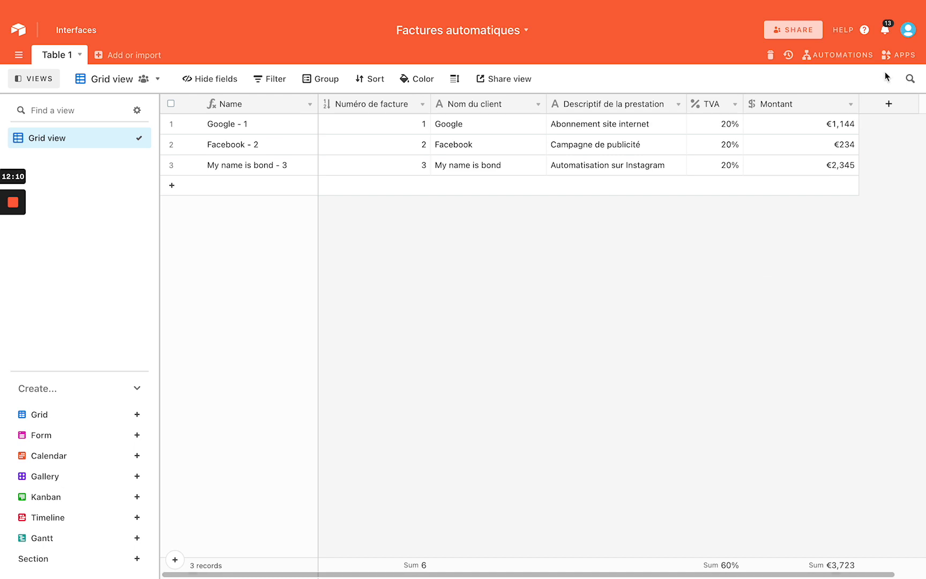
Add the Page designer app to the base from a 'page' Marketplace search
{"action": "left_click", "coordinate": [898, 55]}
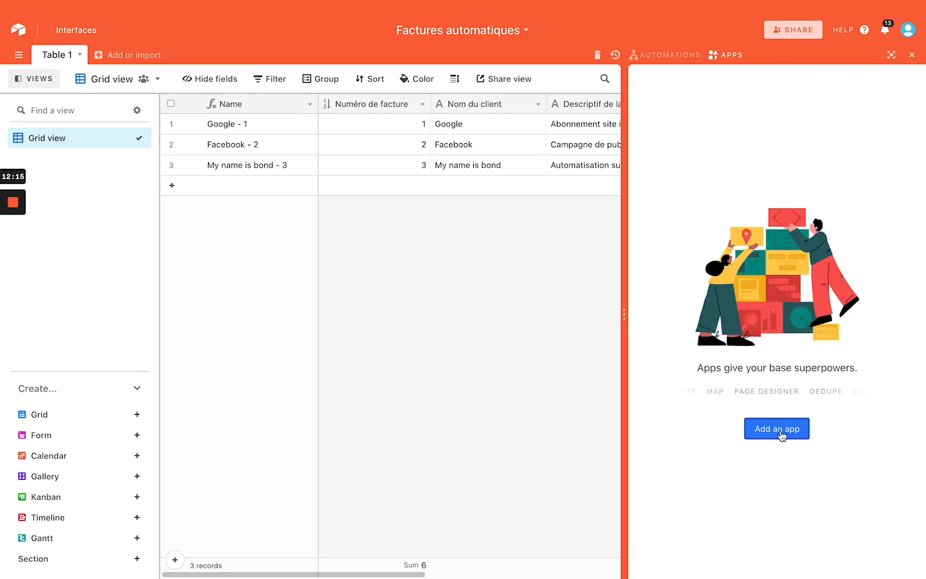
{"action": "left_click", "coordinate": [778, 429]}
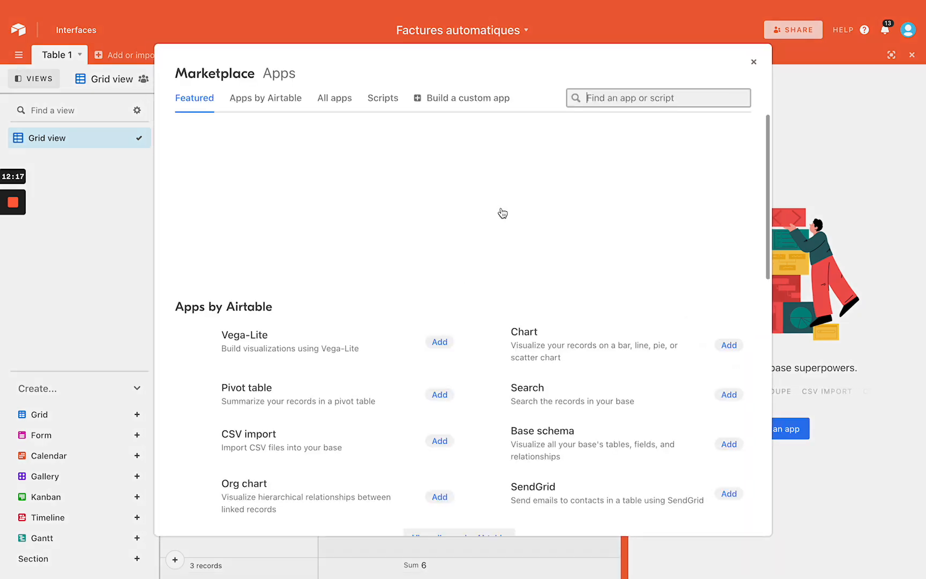
{"action": "type", "text": "page"}
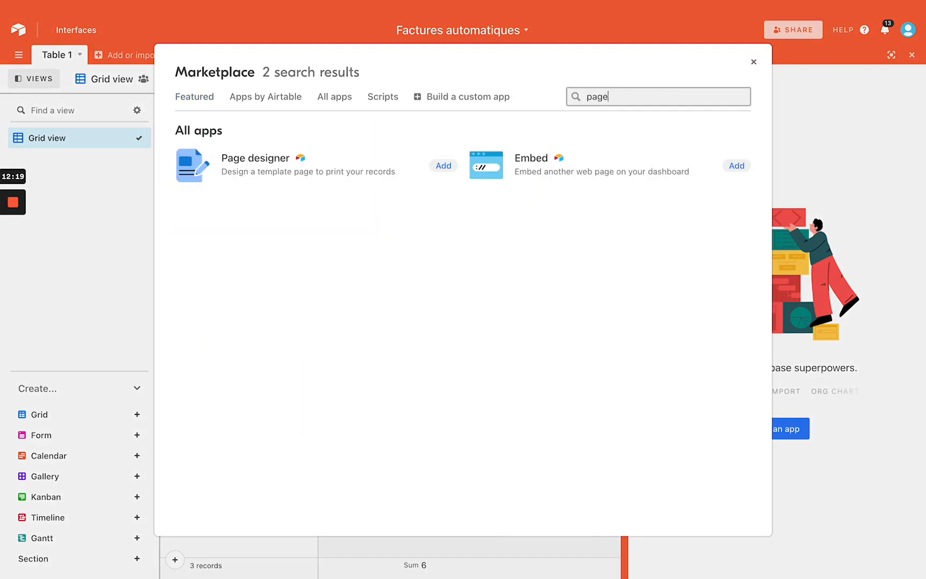
{"action": "left_click", "coordinate": [449, 167]}
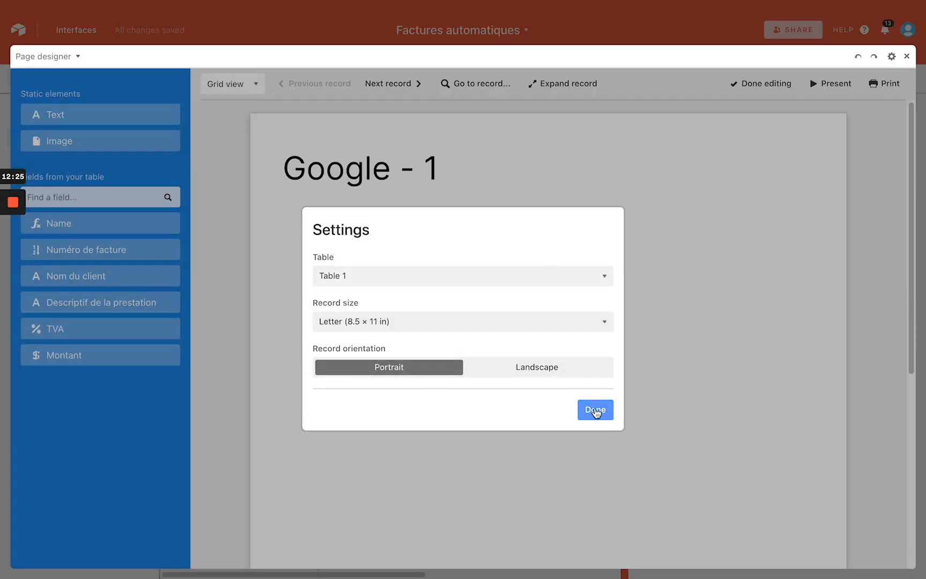
Confirm the Page designer settings and inspect the Name title block on the page
{"action": "left_click", "coordinate": [594, 410]}
{"action": "scroll", "coordinate": [504, 214], "scroll_direction": "down", "scroll_amount": 5}
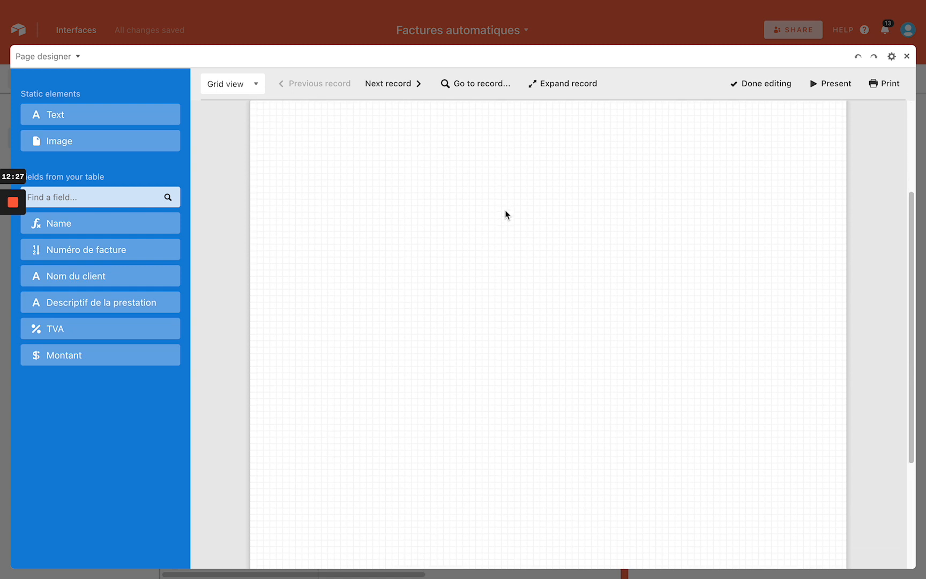
{"action": "scroll", "coordinate": [504, 214], "scroll_direction": "up", "scroll_amount": 5}
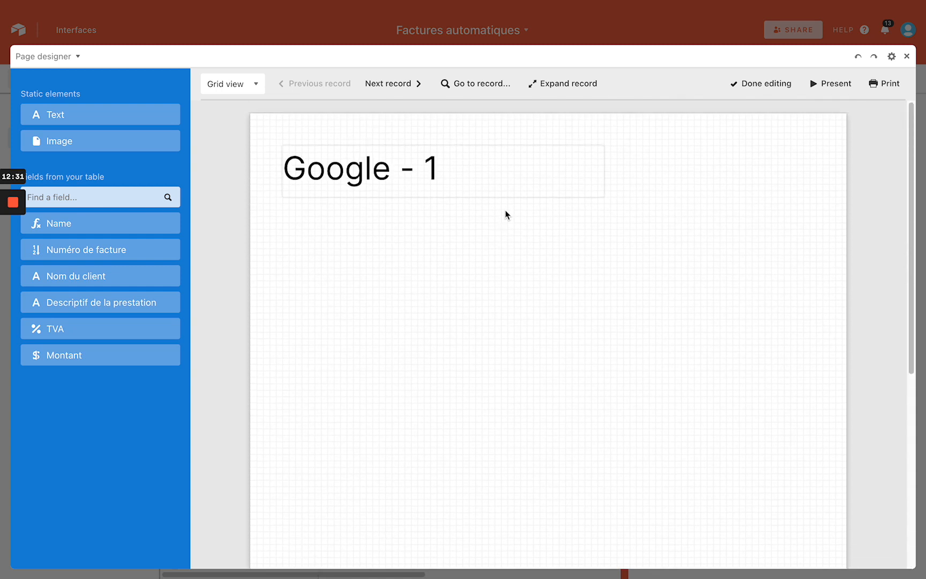
{"action": "left_click", "coordinate": [408, 178]}
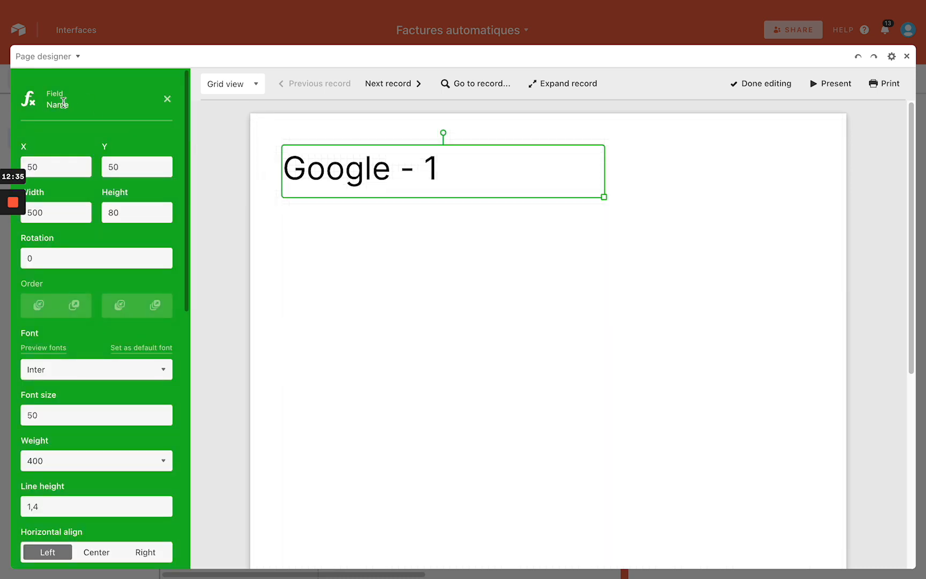
{"action": "left_click", "coordinate": [165, 30]}
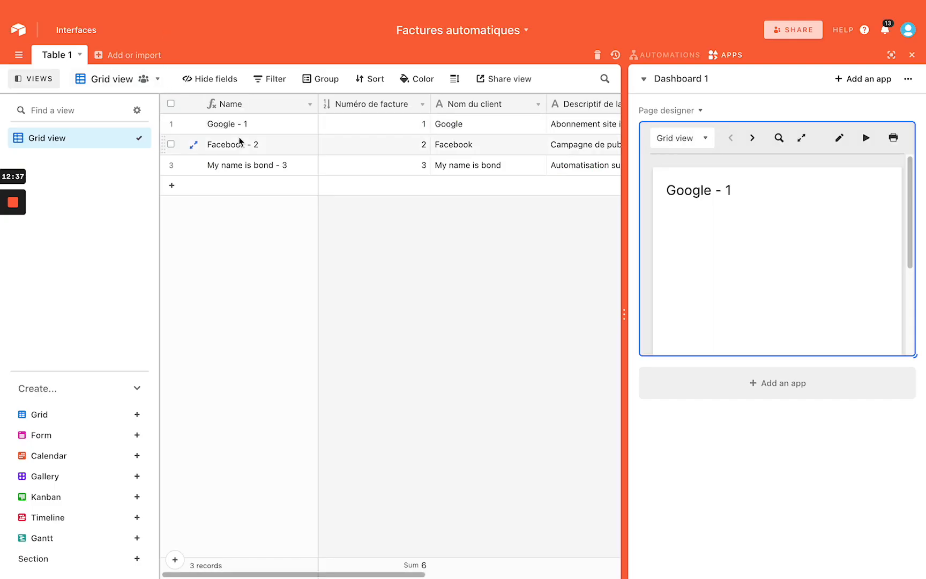
Preview Google - 1, Facebook - 2 and My name is bond - 3 full screen, then switch to Whimsical
{"action": "left_click", "coordinate": [894, 110]}
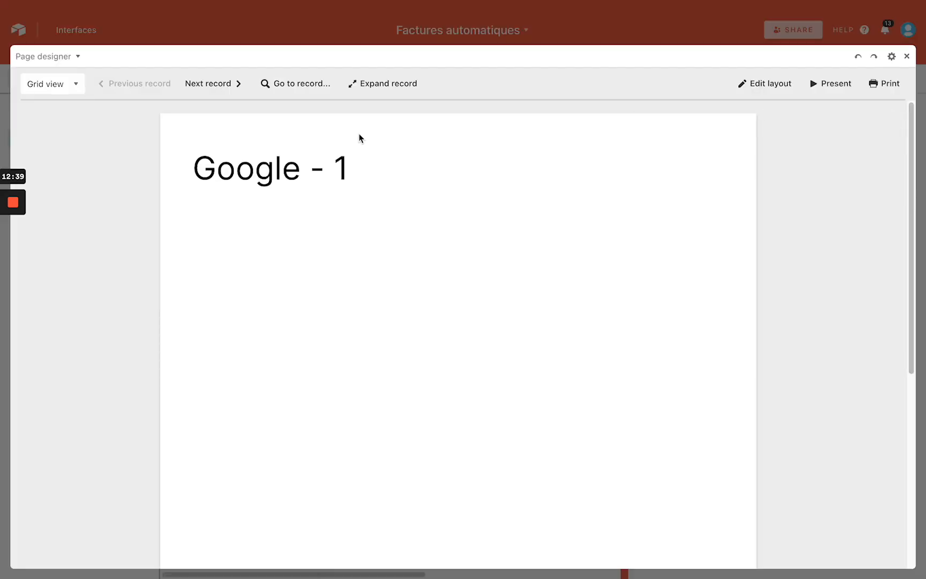
{"action": "left_click", "coordinate": [223, 90]}
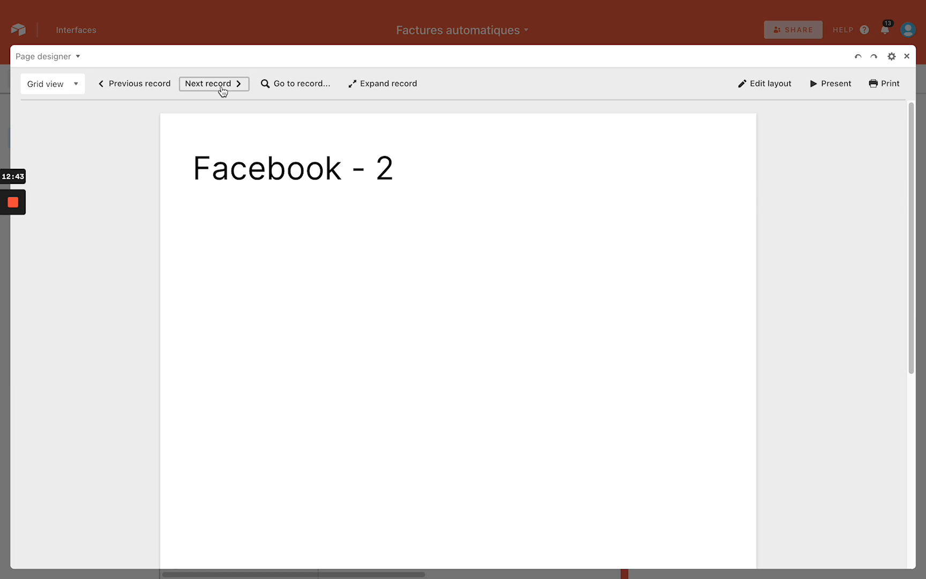
{"action": "left_click", "coordinate": [223, 90]}
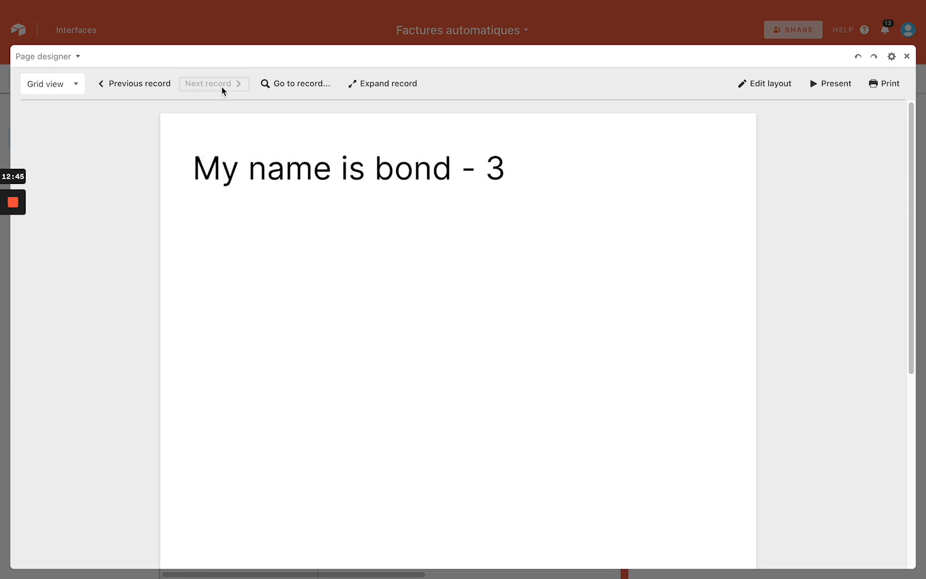
{"action": "left_click", "coordinate": [166, 85]}
{"action": "left_click", "coordinate": [164, 86]}
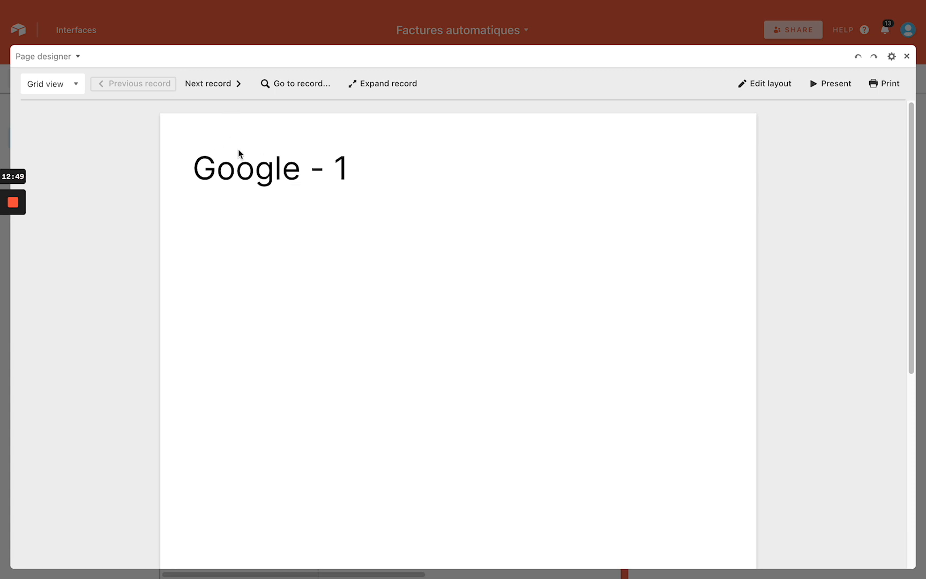
{"action": "scroll", "coordinate": [562, 325], "scroll_direction": "down", "scroll_amount": 5}
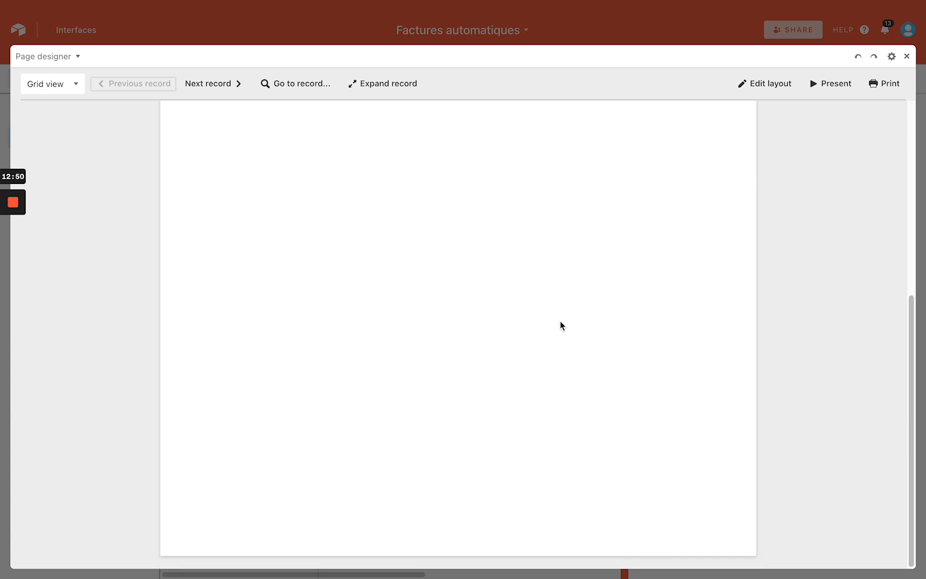
{"action": "scroll", "coordinate": [562, 326], "scroll_direction": "up", "scroll_amount": 5}
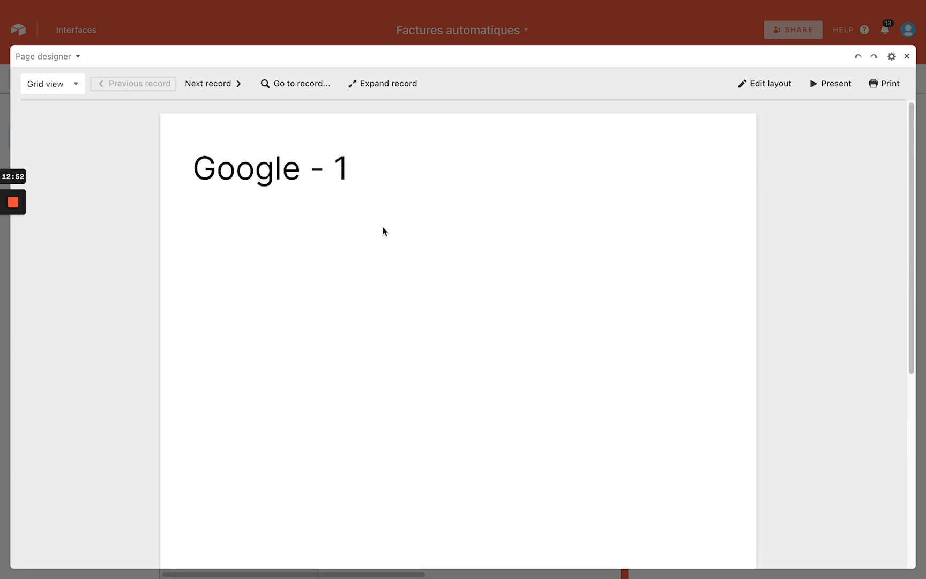
{"action": "left_click", "coordinate": [230, 87]}
{"action": "left_click", "coordinate": [230, 87]}
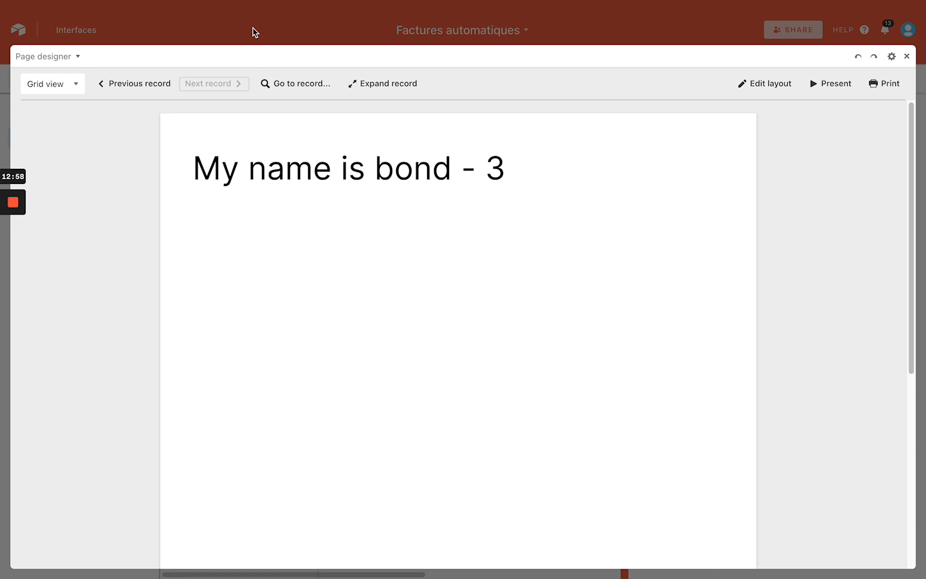
{"action": "key", "text": "Escape"}
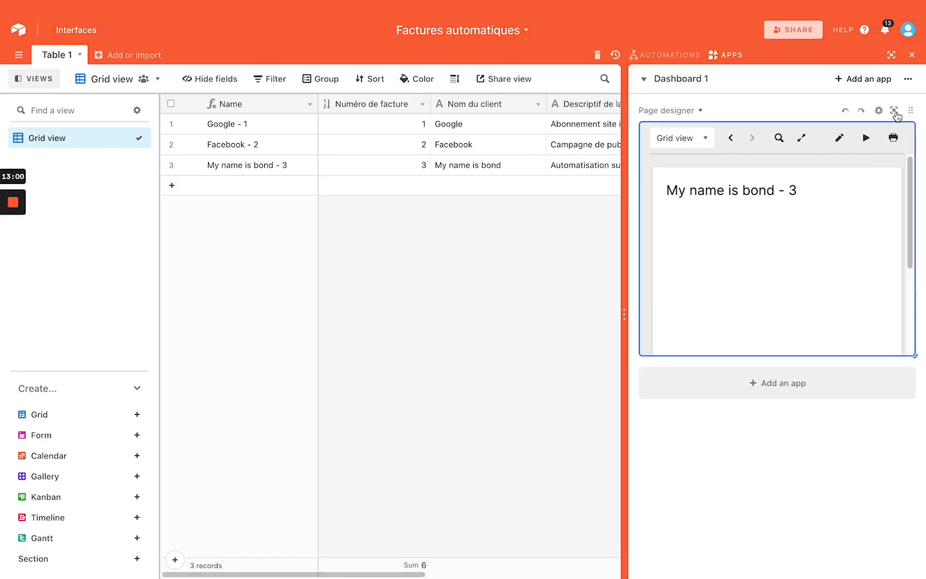
{"action": "key", "text": "ctrl+Left"}
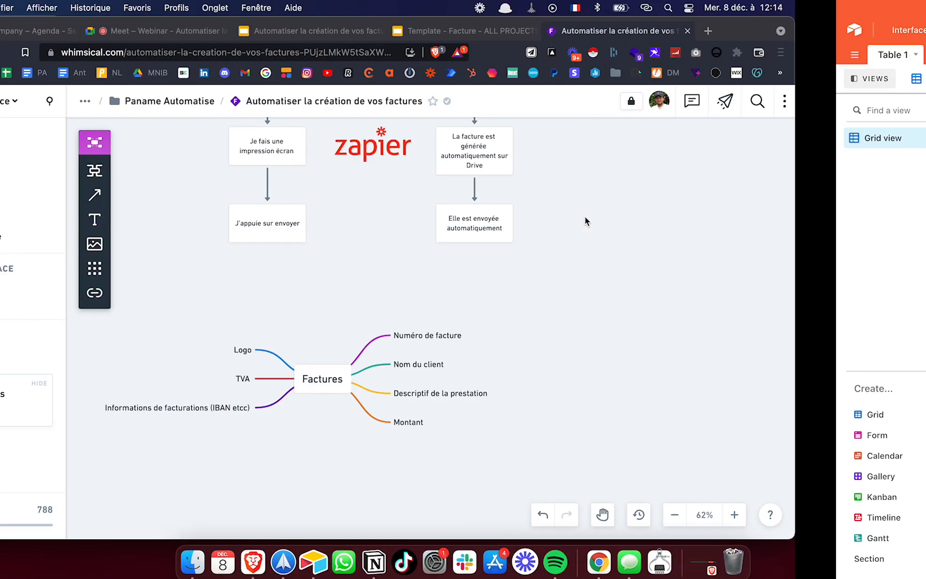
Copy the purple Metaverse logo from 'logo metaverse' image results, then reopen Page designer full screen
{"action": "key", "text": "super+t"}
{"action": "type", "text": "lo"}
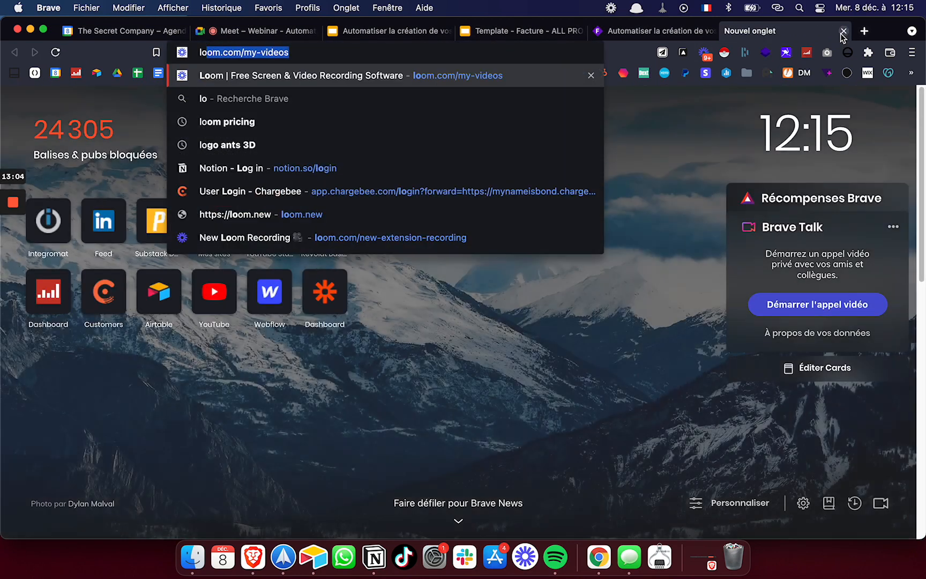
{"action": "type", "text": "go "}
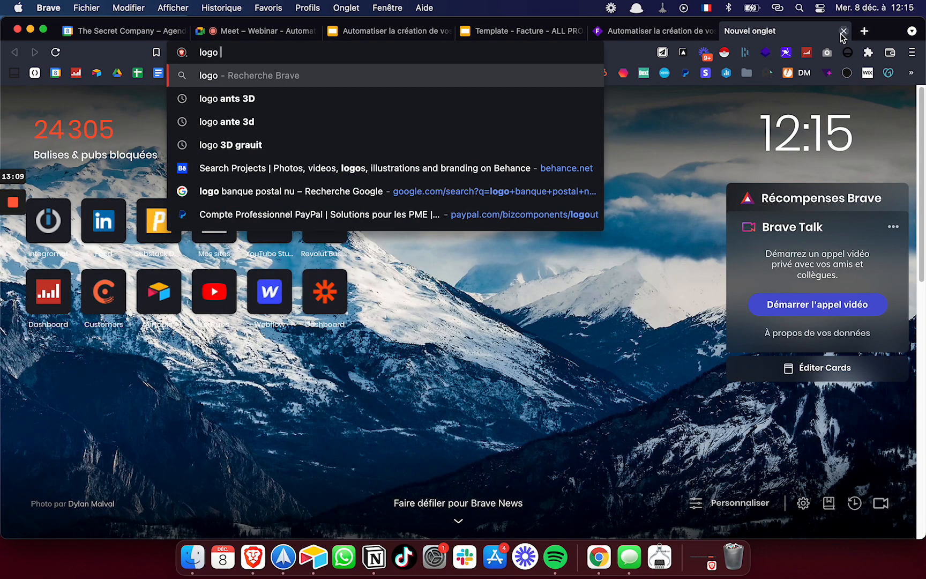
{"action": "type", "text": "metaverse"}
{"action": "key", "text": "Return"}
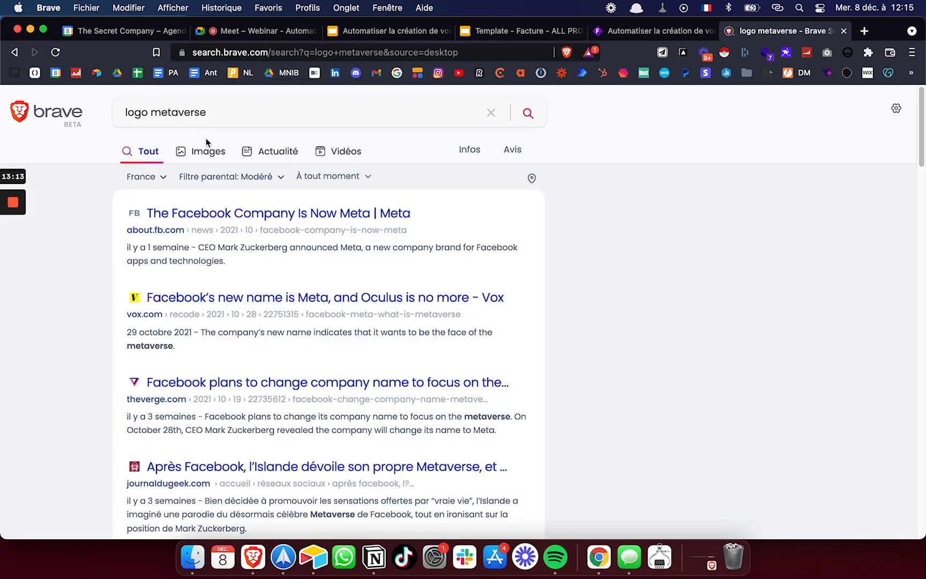
{"action": "left_click", "coordinate": [207, 151]}
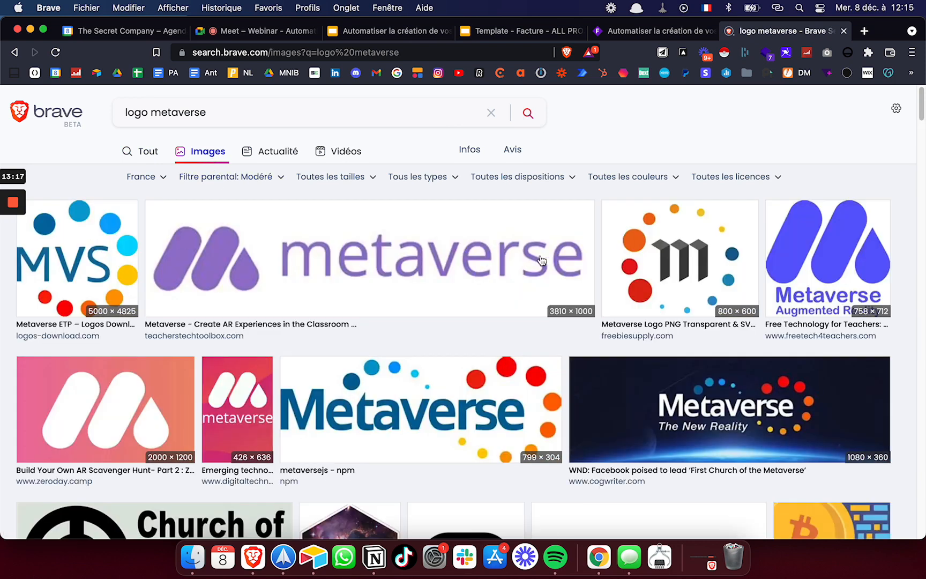
{"action": "left_click", "coordinate": [802, 241]}
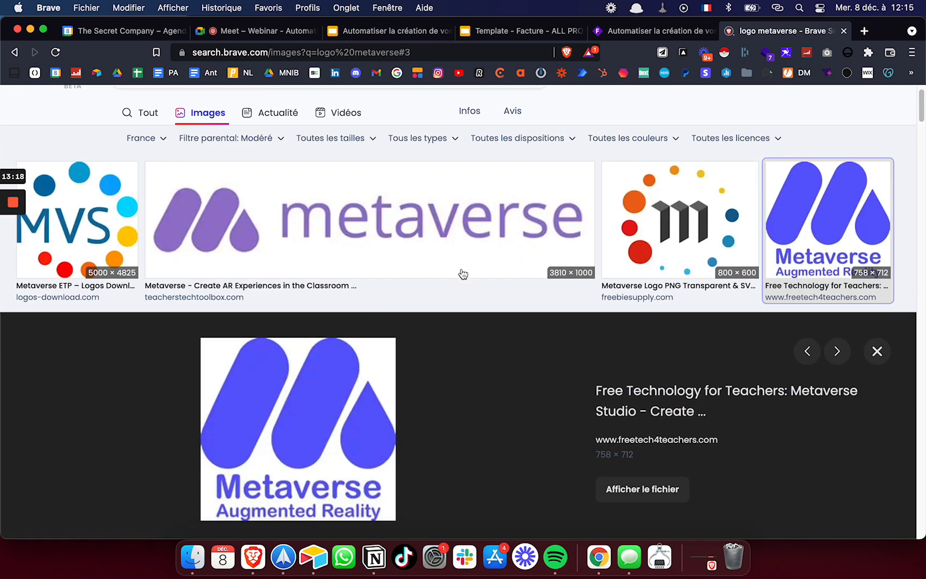
{"action": "right_click", "coordinate": [276, 420]}
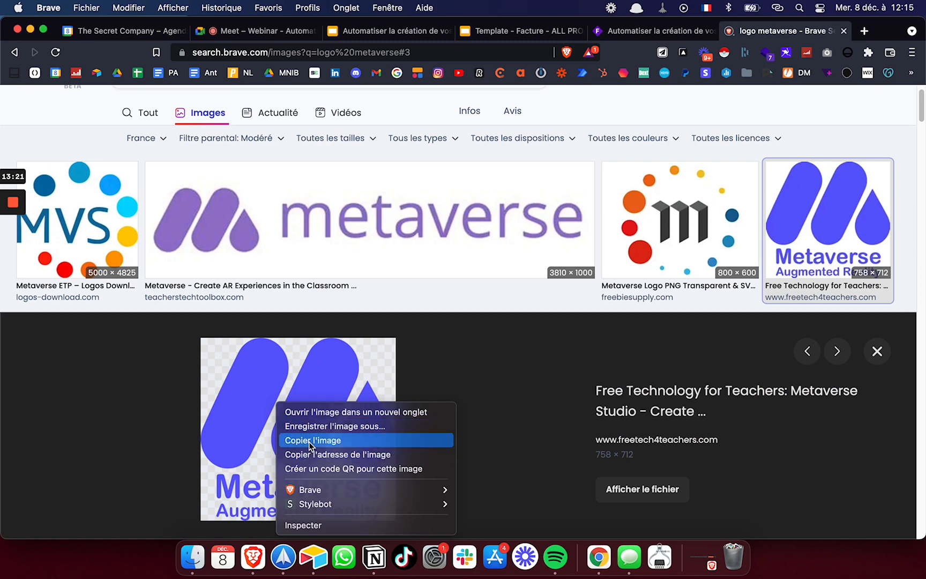
{"action": "left_click", "coordinate": [286, 439]}
{"action": "key", "text": "ctrl+Right"}
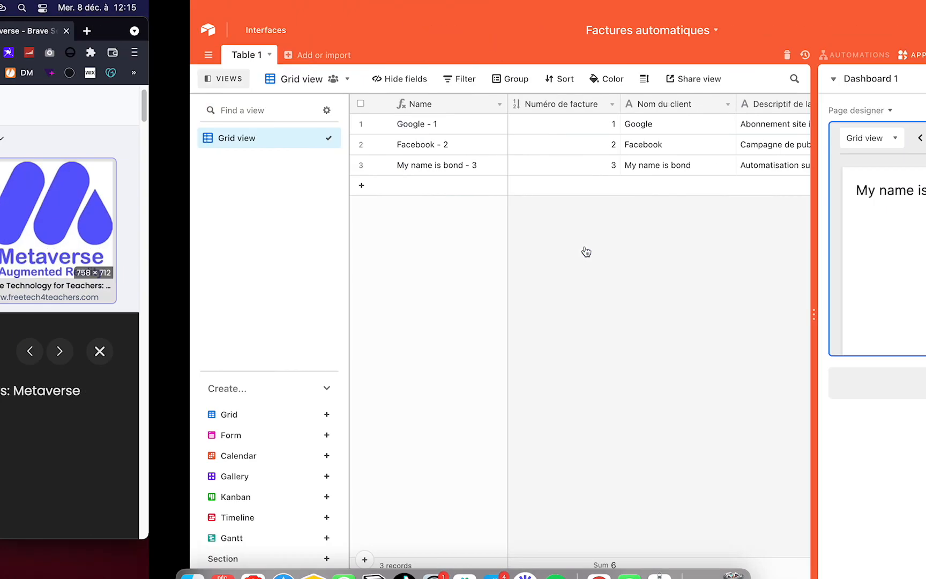
{"action": "left_click", "coordinate": [894, 110]}
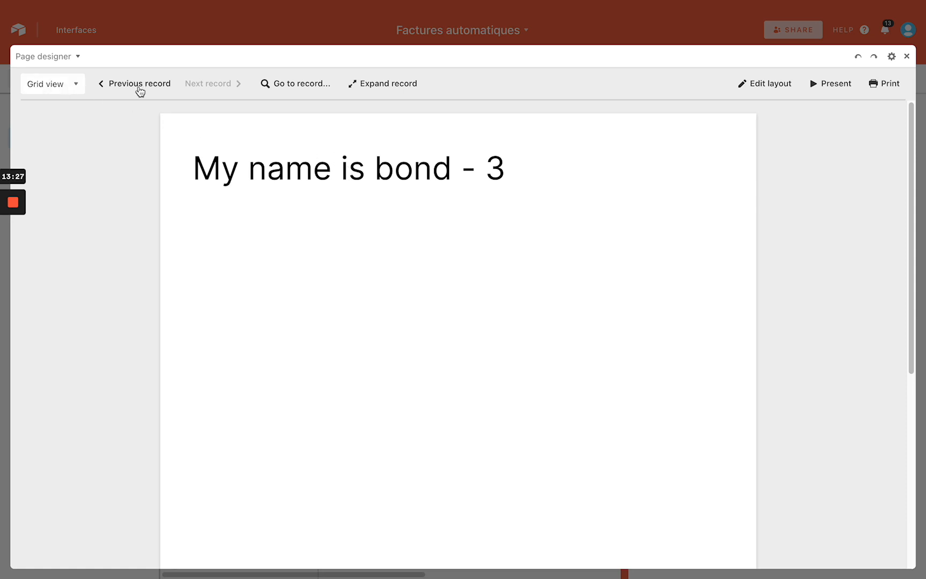
Replace the invoice name text block with a new image box at the page's top right
{"action": "left_click", "coordinate": [763, 86]}
{"action": "left_click", "coordinate": [443, 182]}
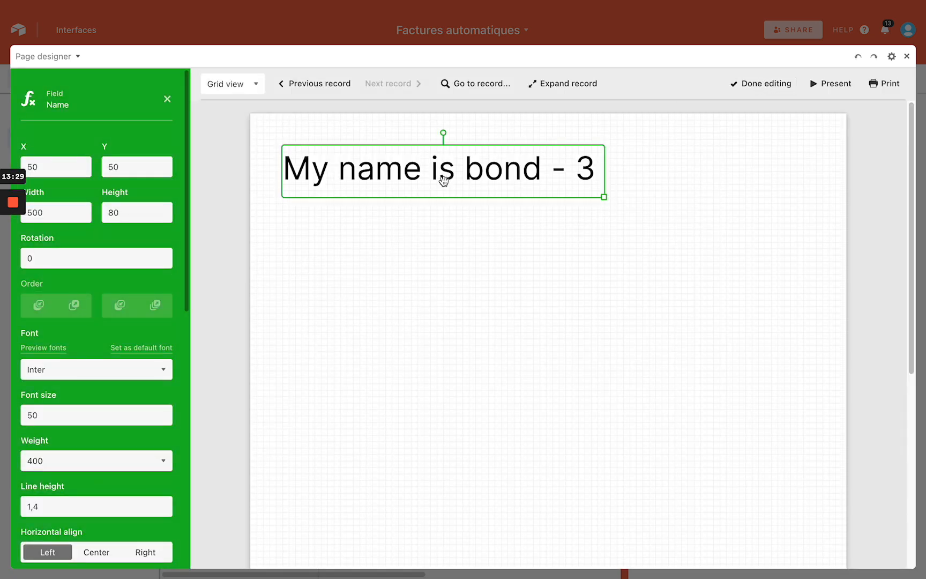
{"action": "key", "text": "BackSpace"}
{"action": "left_click_drag", "start_coordinate": [144, 150], "coordinate": [748, 198]}
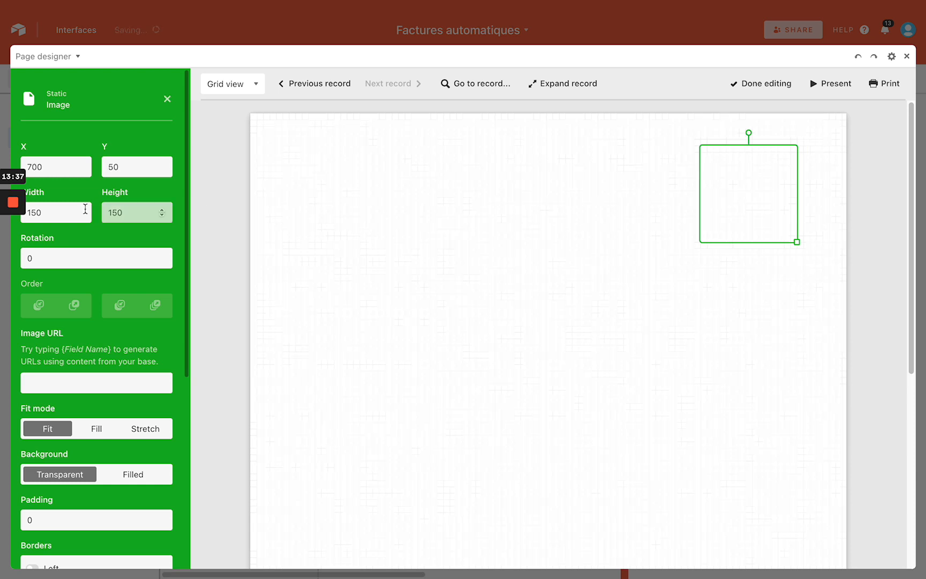
{"action": "scroll", "coordinate": [85, 208], "scroll_direction": "down", "scroll_amount": 5}
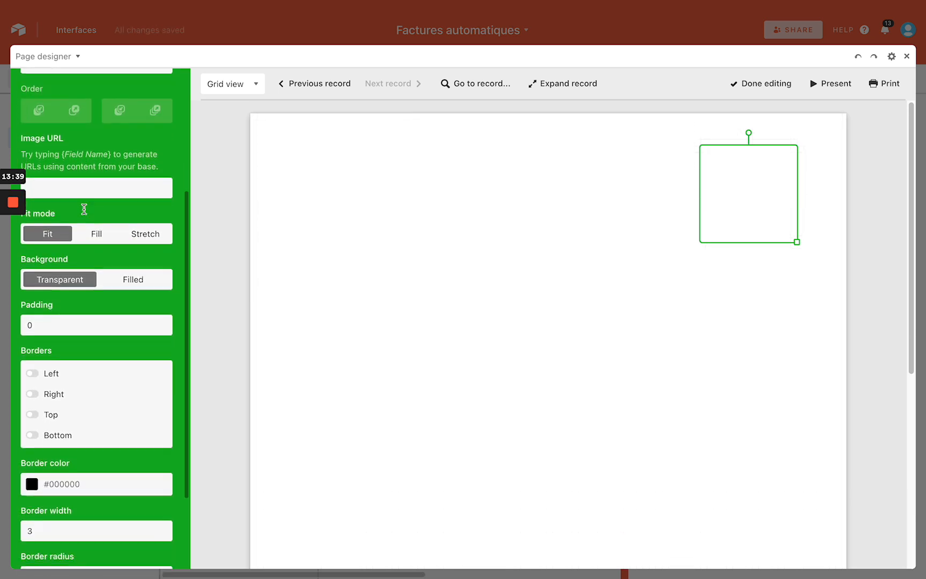
{"action": "scroll", "coordinate": [85, 209], "scroll_direction": "down", "scroll_amount": 3}
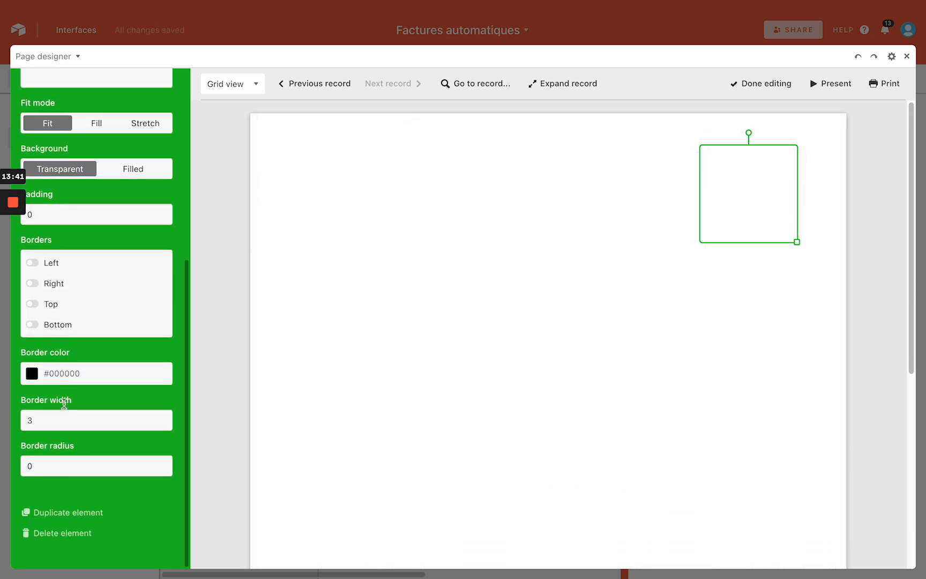
{"action": "scroll", "coordinate": [49, 265], "scroll_direction": "up", "scroll_amount": 2}
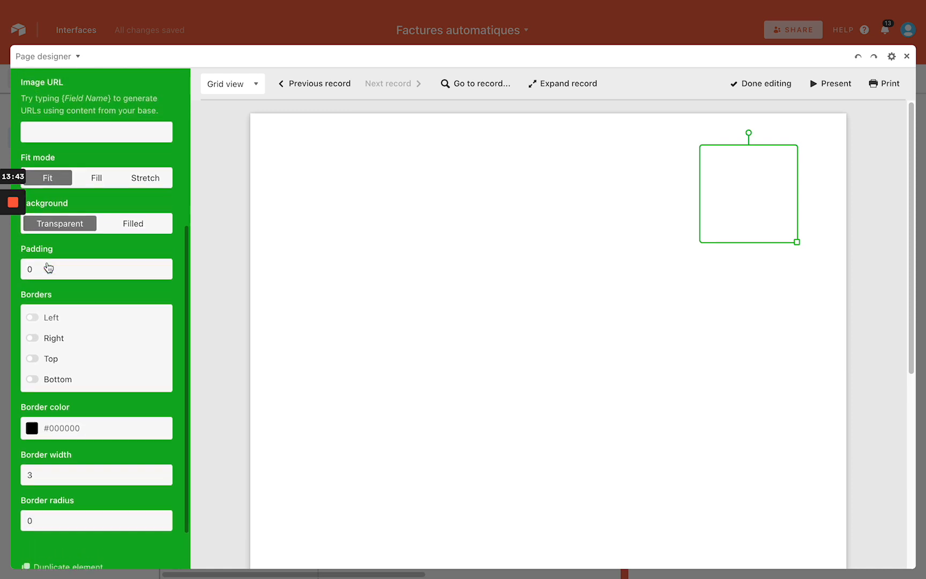
{"action": "scroll", "coordinate": [48, 267], "scroll_direction": "up", "scroll_amount": 6}
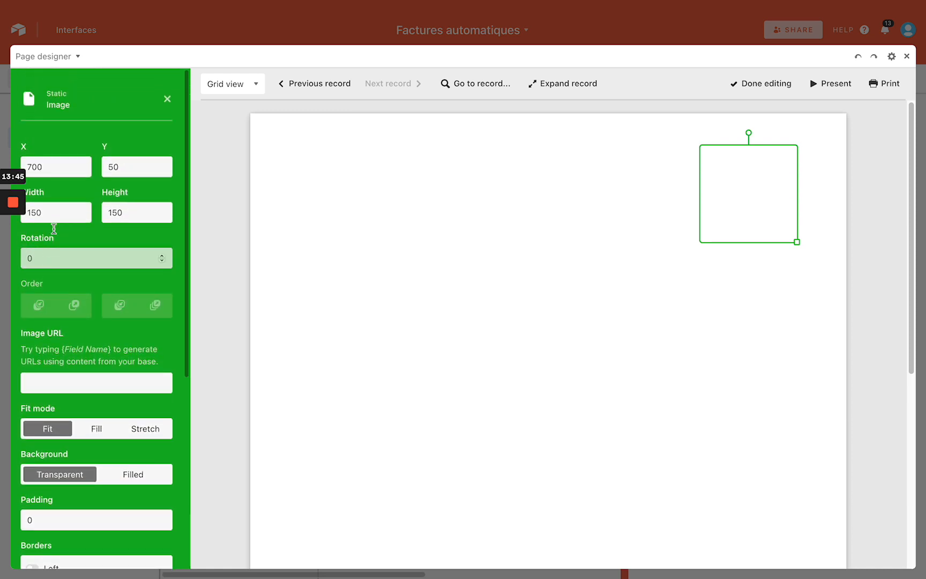
Set the image box's URL to the copied Metaverse logo image address
{"action": "left_click", "coordinate": [65, 384]}
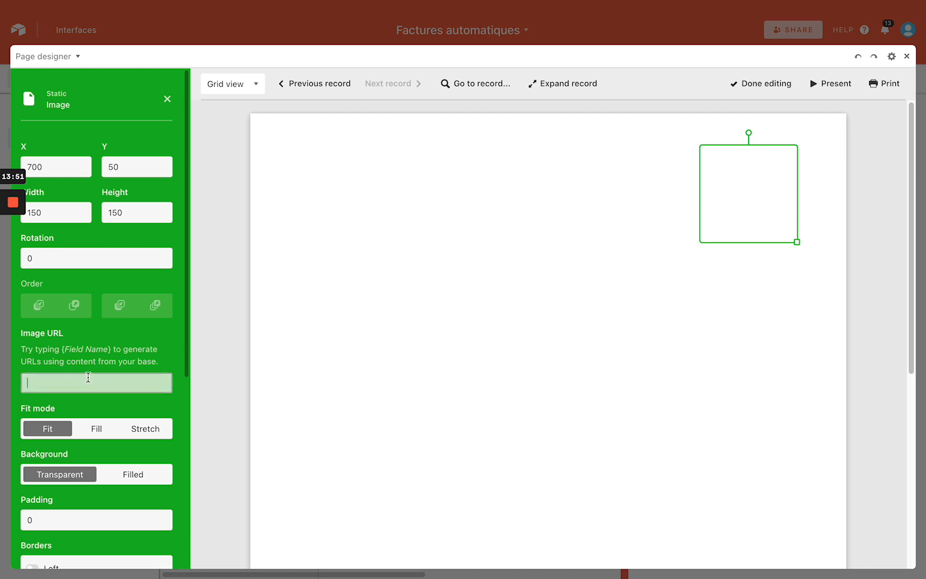
{"action": "key", "text": "ctrl+Left"}
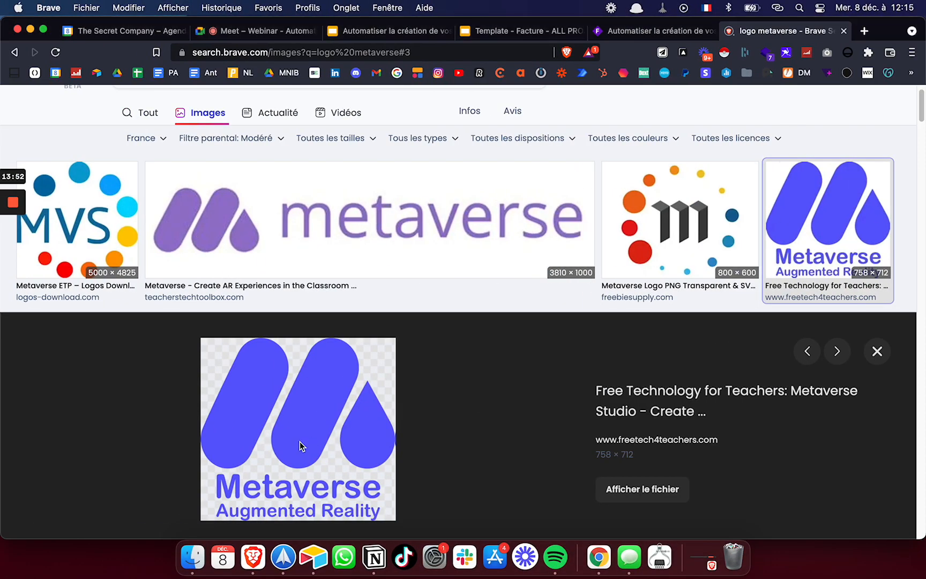
{"action": "right_click", "coordinate": [299, 441]}
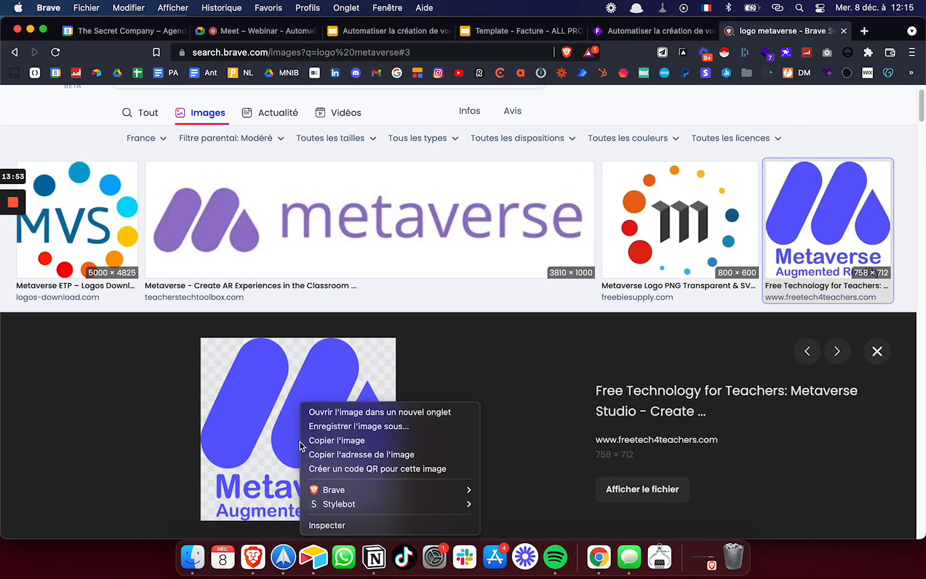
{"action": "left_click", "coordinate": [363, 454]}
{"action": "key", "text": "ctrl+Right"}
{"action": "key", "text": "super+v"}
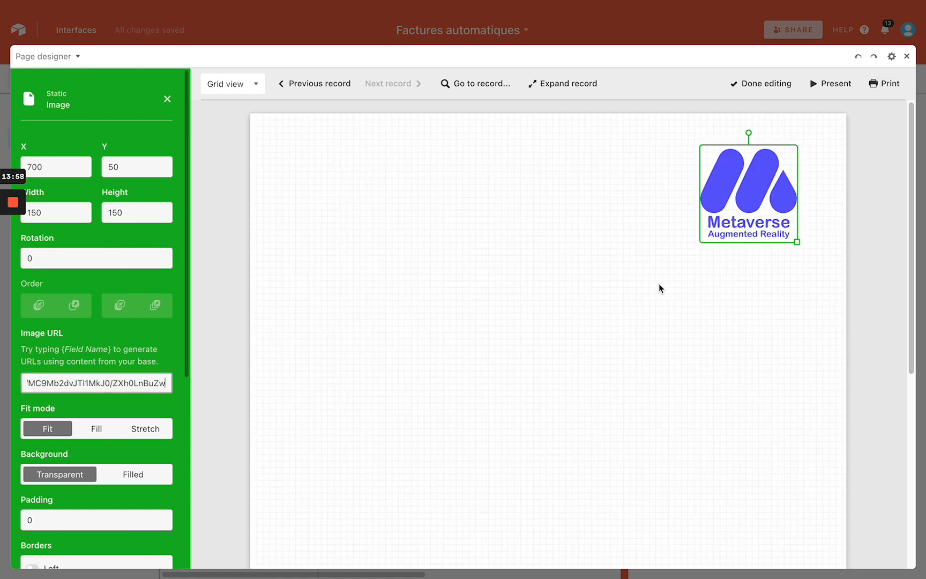
Enlarge the logo to about 180 × 170 and add a text element at the page's top-left
{"action": "left_click", "coordinate": [833, 273]}
{"action": "left_click", "coordinate": [785, 238]}
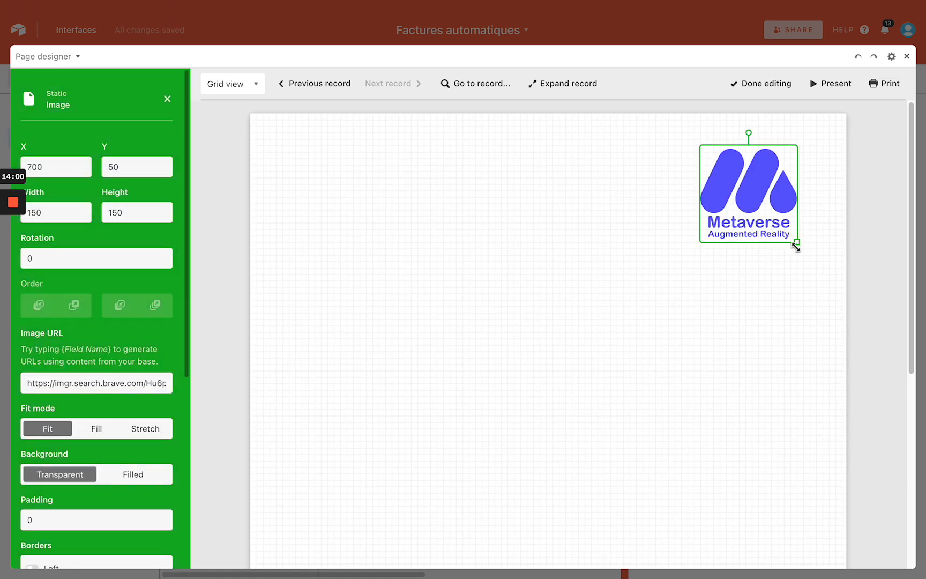
{"action": "left_click_drag", "start_coordinate": [796, 247], "coordinate": [818, 256]}
{"action": "left_click_drag", "start_coordinate": [788, 229], "coordinate": [775, 236]}
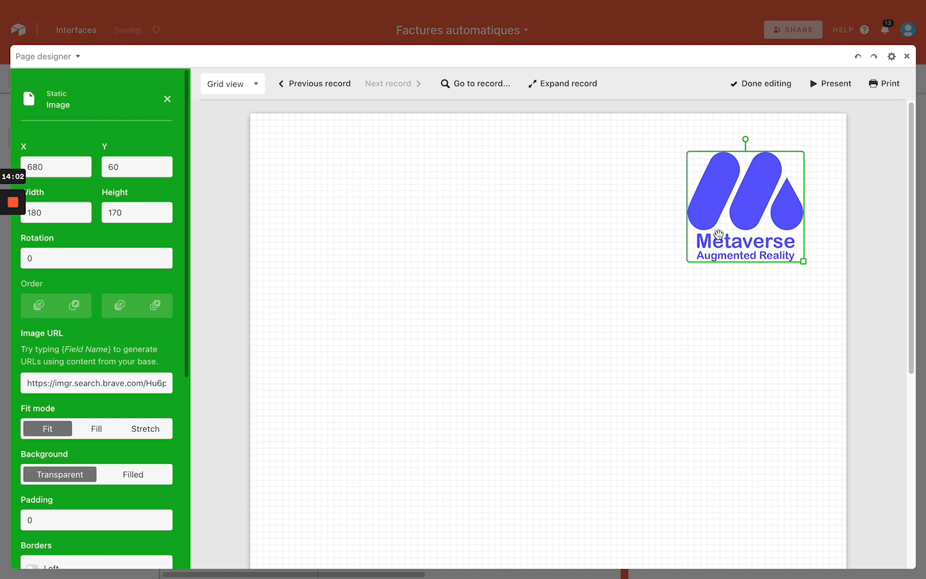
{"action": "left_click", "coordinate": [166, 102]}
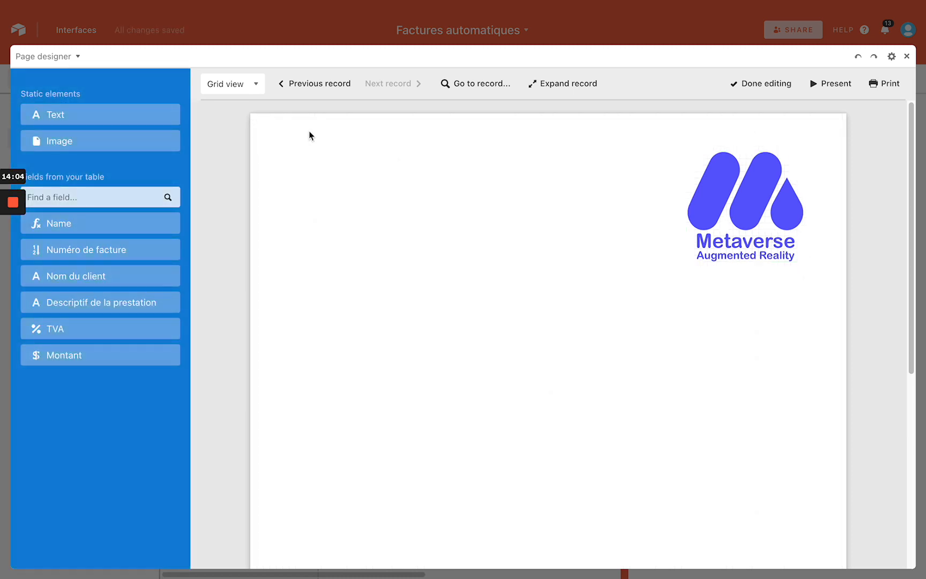
{"action": "left_click", "coordinate": [103, 116]}
{"action": "left_click_drag", "start_coordinate": [497, 334], "coordinate": [333, 149]}
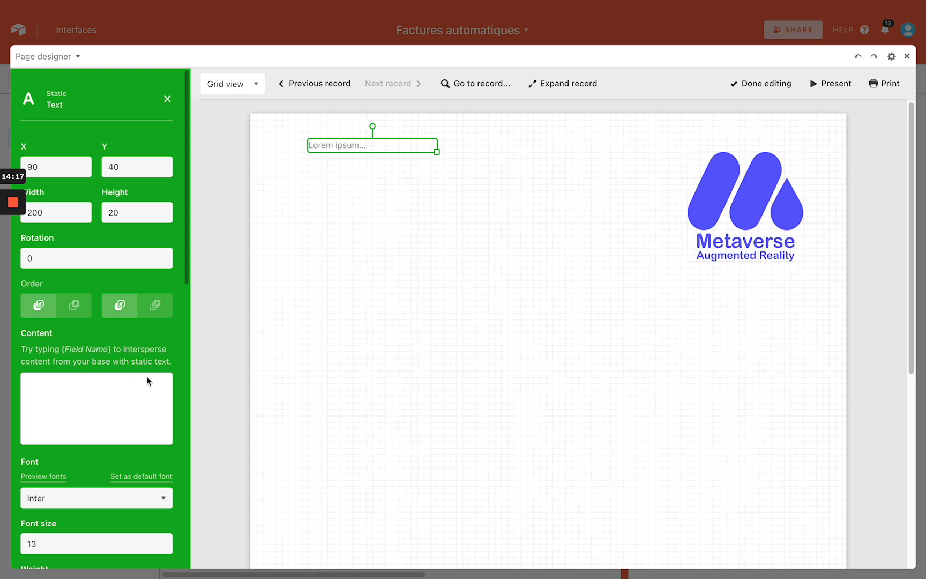
Make the top-left label read 'Numéro de facture' at font size 23, widened and placed at X 60, Y 70
{"action": "left_click", "coordinate": [112, 404]}
{"action": "type", "text": "Numéro de facture"}
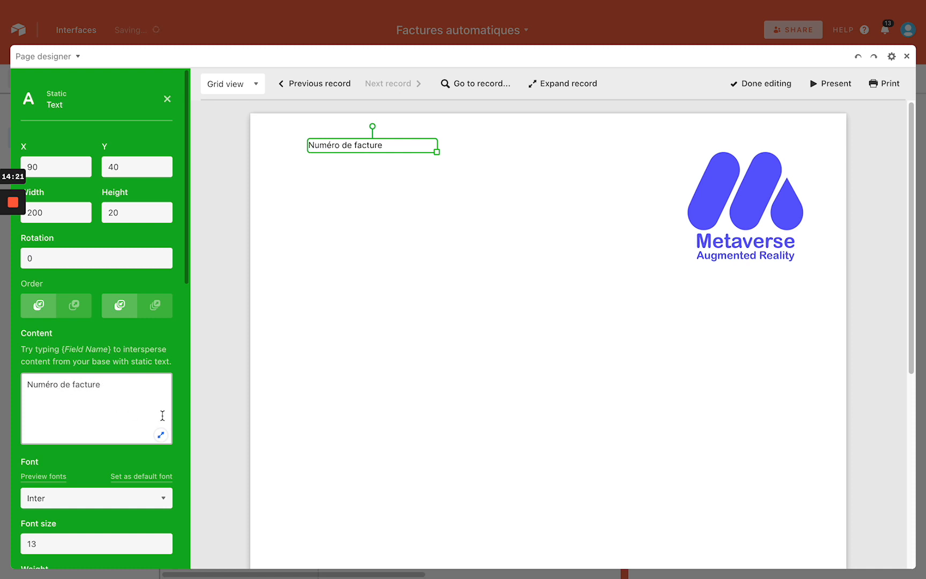
{"action": "mouse_move", "coordinate": [347, 145]}
{"action": "left_mouse_down"}
{"action": "mouse_move", "coordinate": [342, 176]}
{"action": "mouse_move", "coordinate": [351, 154]}
{"action": "left_mouse_up"}
{"action": "left_click", "coordinate": [397, 213]}
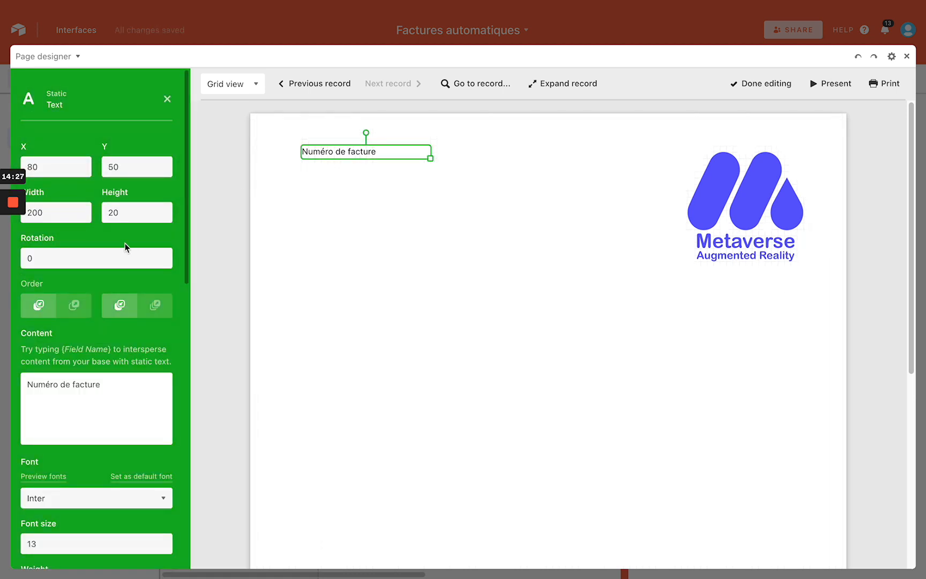
{"action": "scroll", "coordinate": [59, 166], "scroll_direction": "down", "scroll_amount": 3}
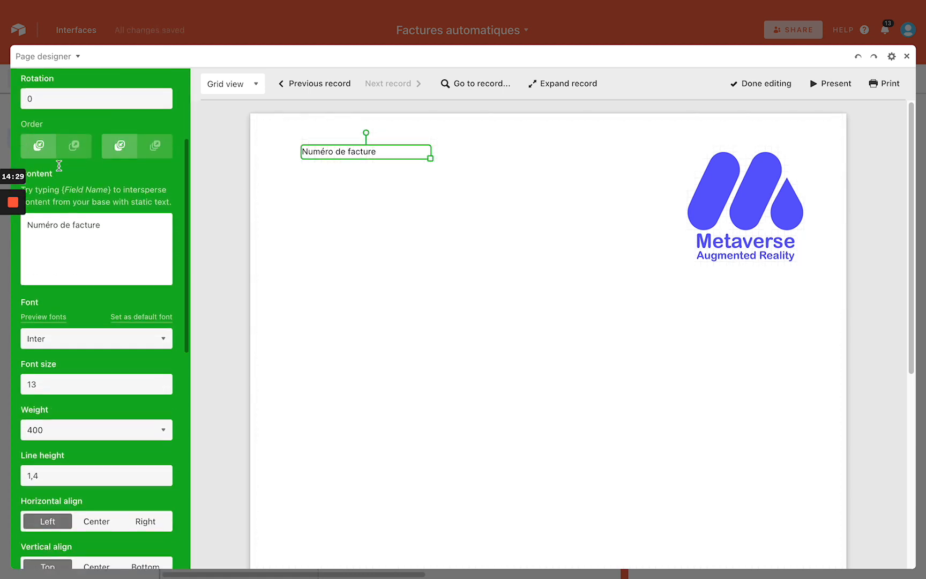
{"action": "left_click", "coordinate": [162, 373]}
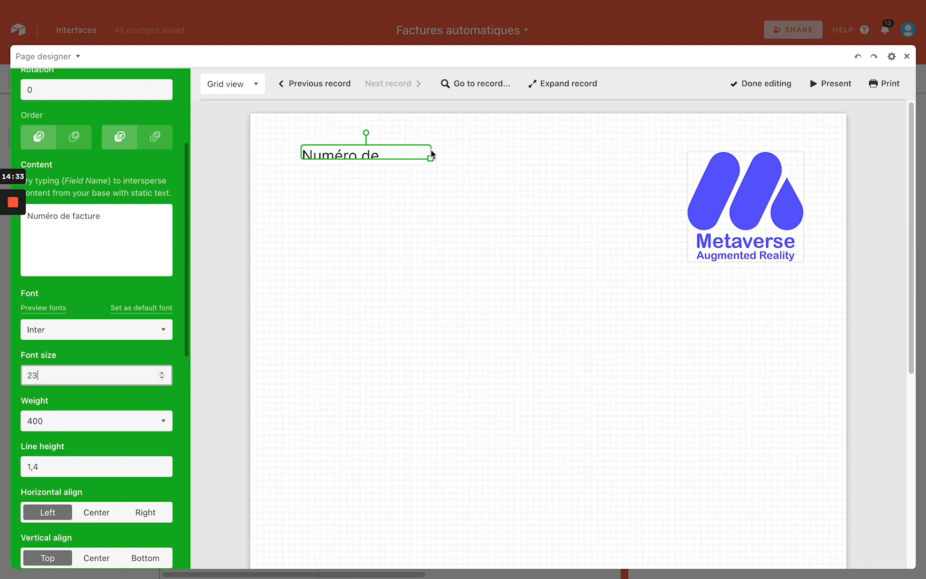
{"action": "left_click_drag", "start_coordinate": [430, 159], "coordinate": [489, 181]}
{"action": "left_click_drag", "start_coordinate": [416, 159], "coordinate": [444, 159]}
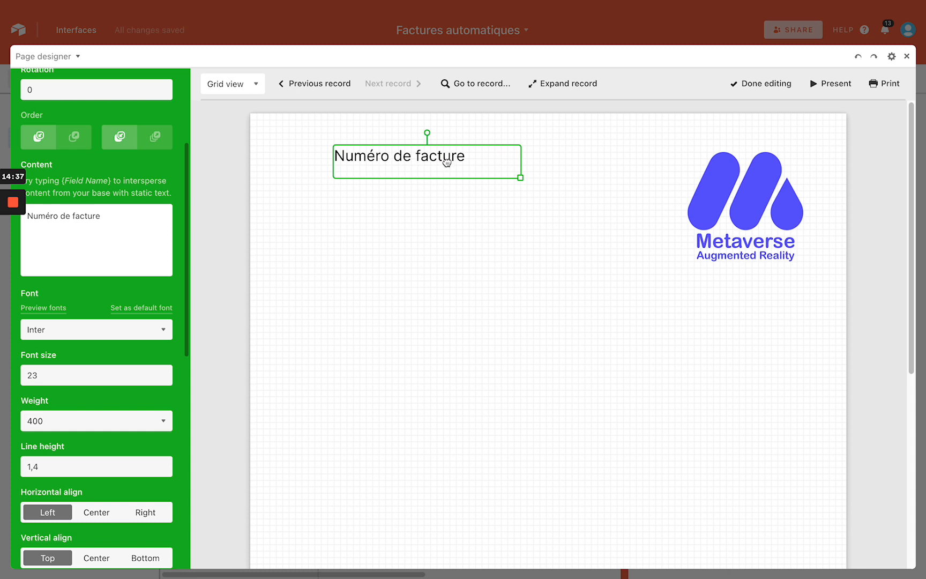
{"action": "left_click", "coordinate": [440, 204]}
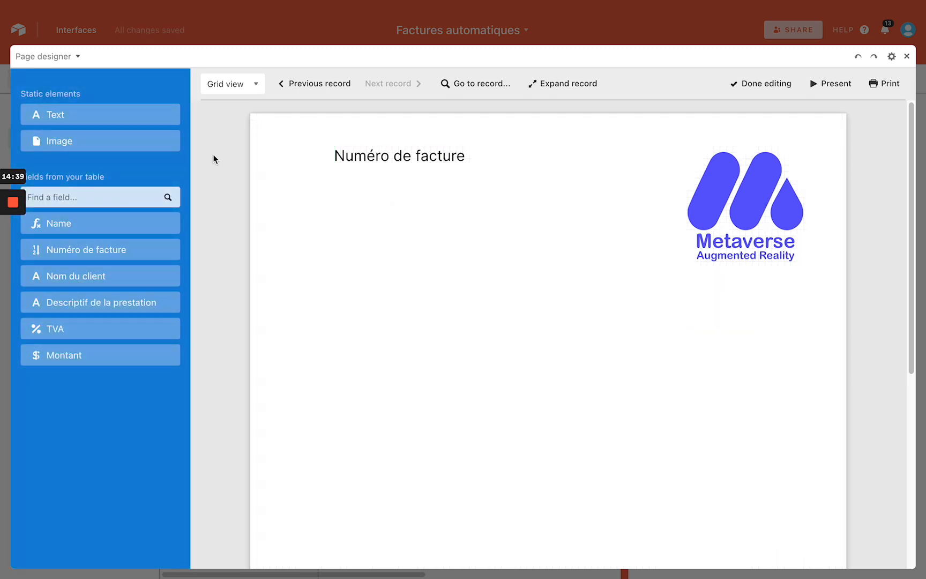
{"action": "left_click", "coordinate": [410, 151]}
{"action": "left_click_drag", "start_coordinate": [409, 151], "coordinate": [364, 163]}
{"action": "left_click", "coordinate": [168, 98]}
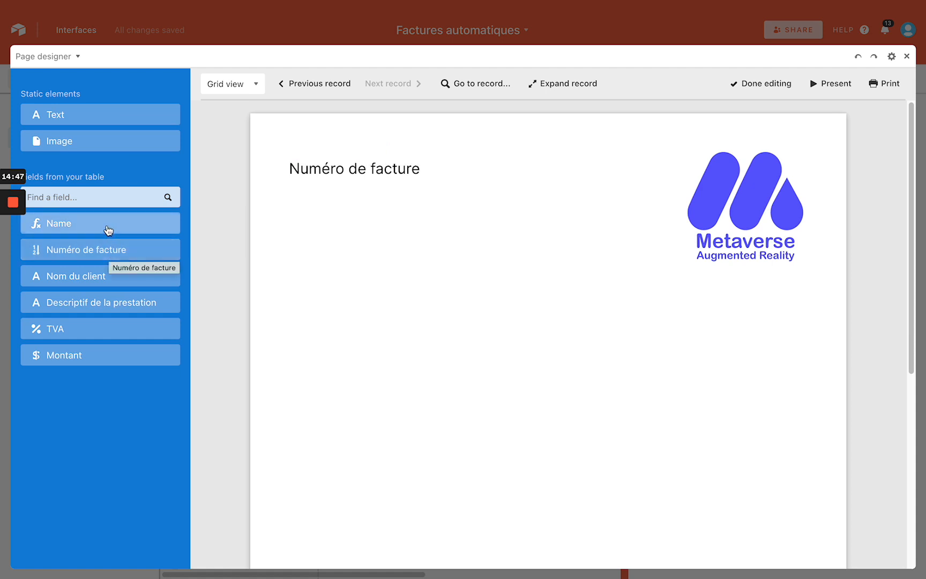
Place the Numéro de facture and Nom du client fields on the invoice page
{"action": "left_click", "coordinate": [109, 250]}
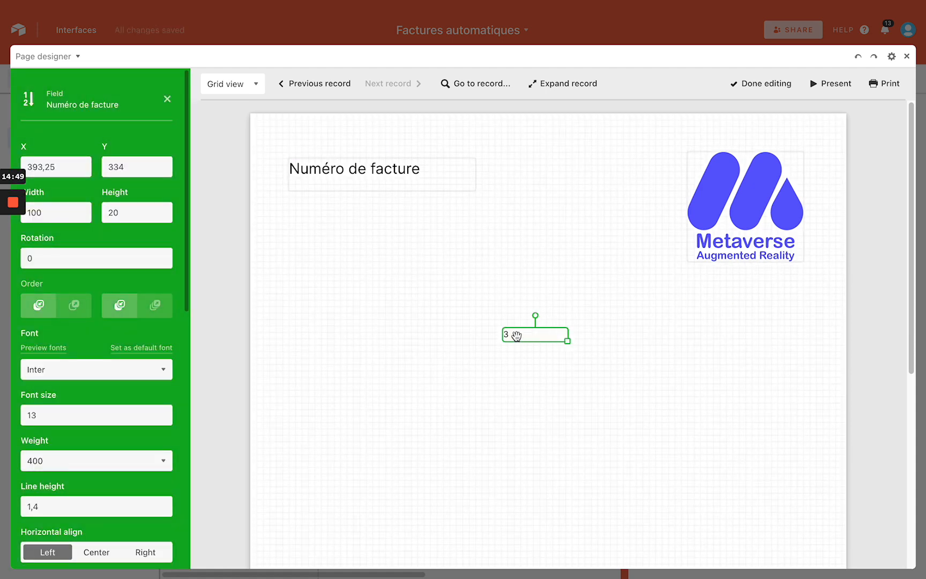
{"action": "left_click_drag", "start_coordinate": [516, 335], "coordinate": [466, 173]}
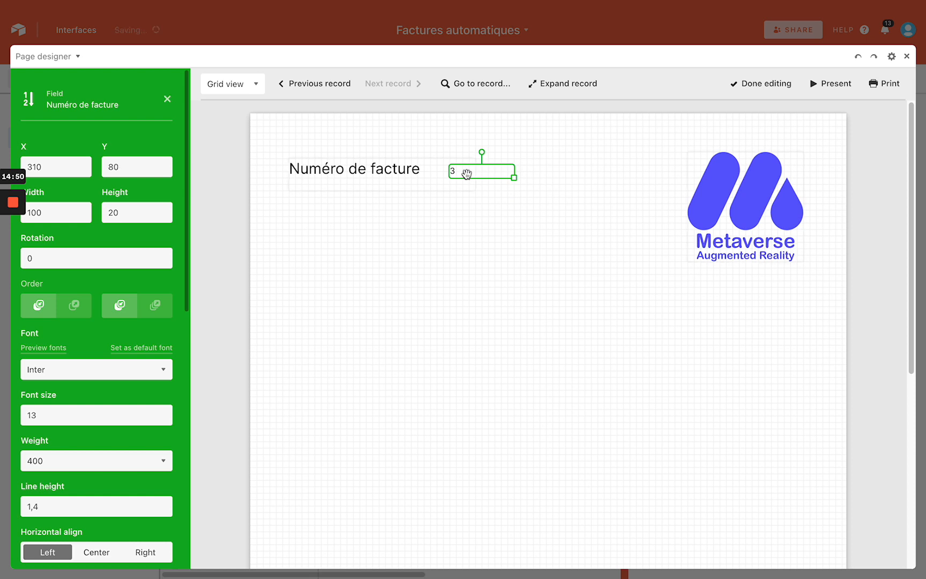
{"action": "left_click", "coordinate": [455, 251]}
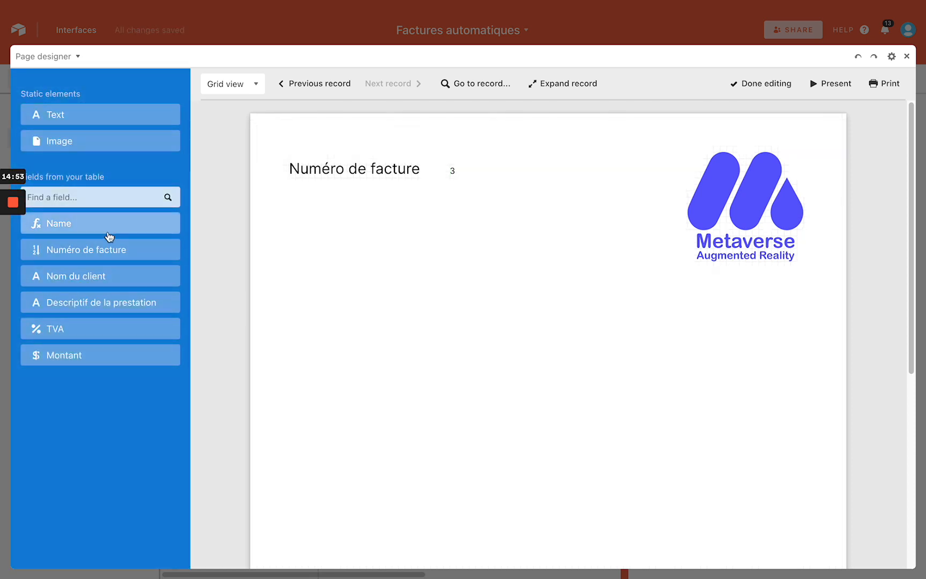
{"action": "left_click_drag", "start_coordinate": [97, 276], "coordinate": [480, 227]}
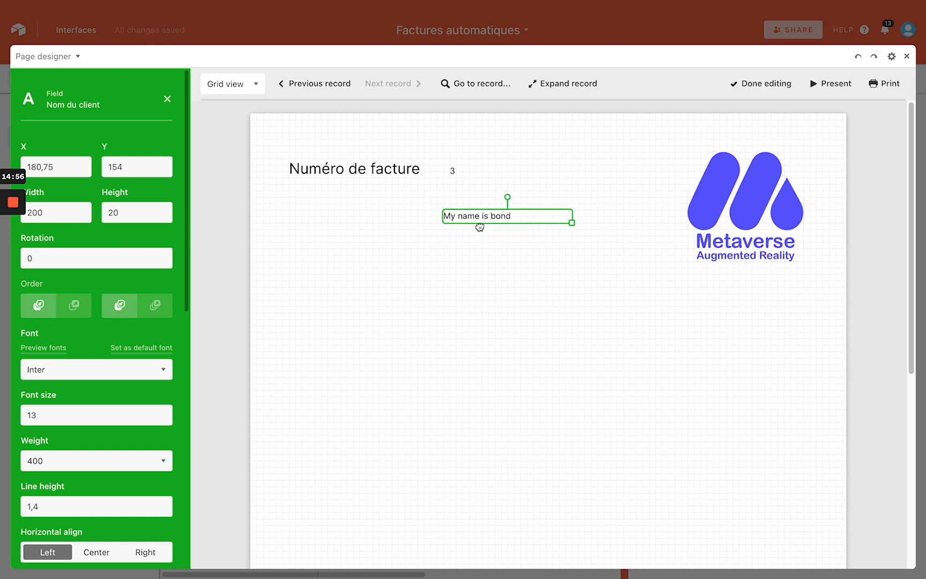
Duplicate the Numéro de facture label below itself and rename the copy Nom du client
{"action": "left_click", "coordinate": [368, 171]}
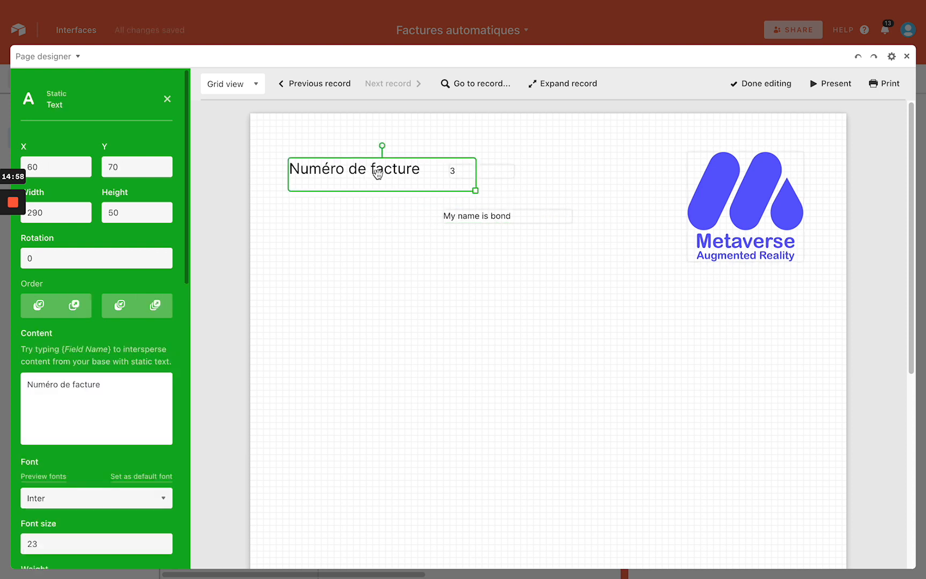
{"action": "mouse_move", "coordinate": [379, 173]}
{"action": "left_mouse_down"}
{"action": "mouse_move", "coordinate": [382, 205]}
{"action": "mouse_move", "coordinate": [377, 176]}
{"action": "left_mouse_up"}
{"action": "key", "text": "ctrl+d"}
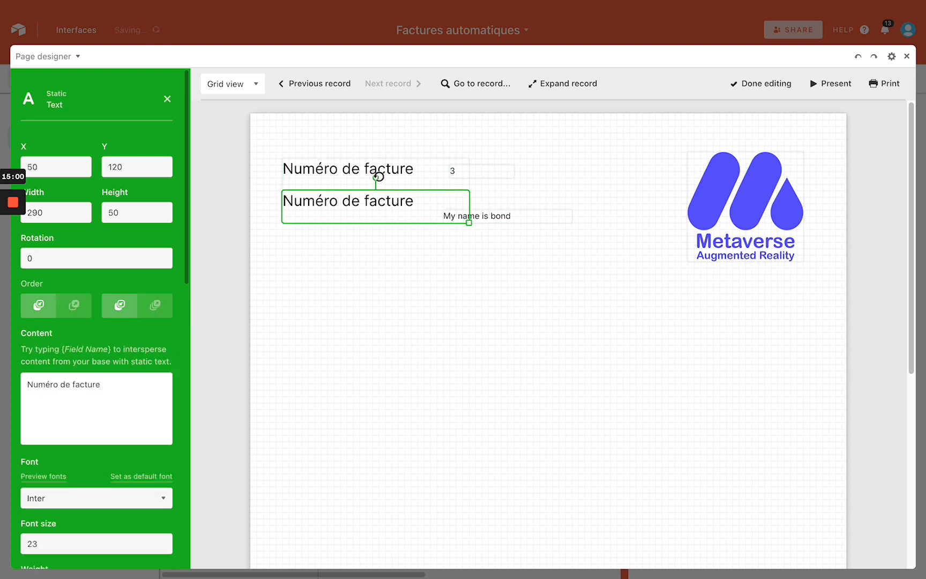
{"action": "left_click_drag", "start_coordinate": [376, 217], "coordinate": [375, 222]}
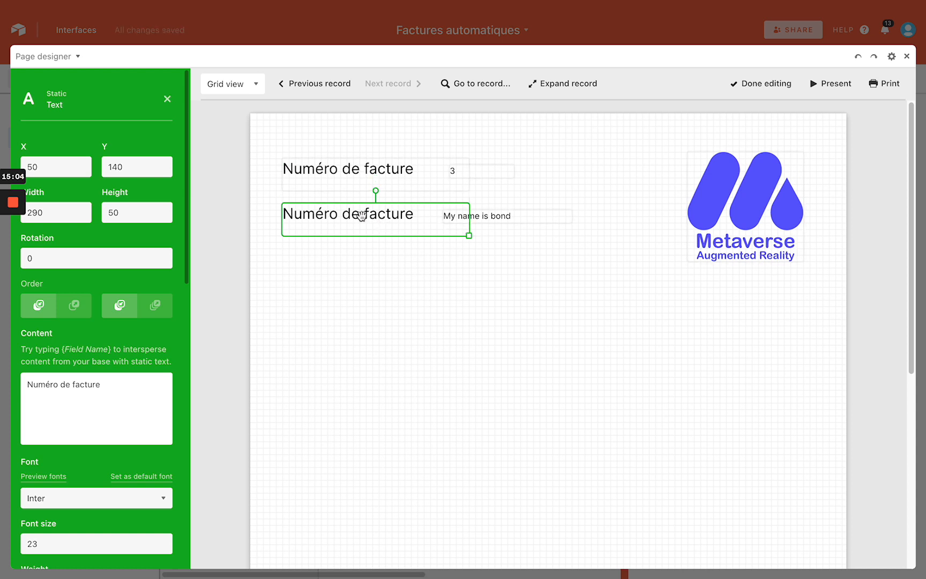
{"action": "triple_click", "coordinate": [121, 409]}
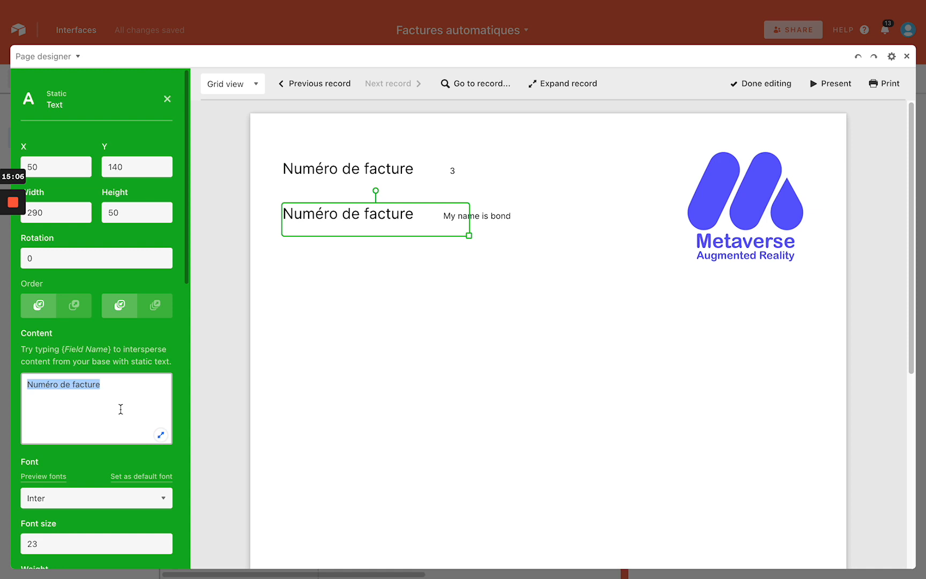
{"action": "type", "text": "Nom du client"}
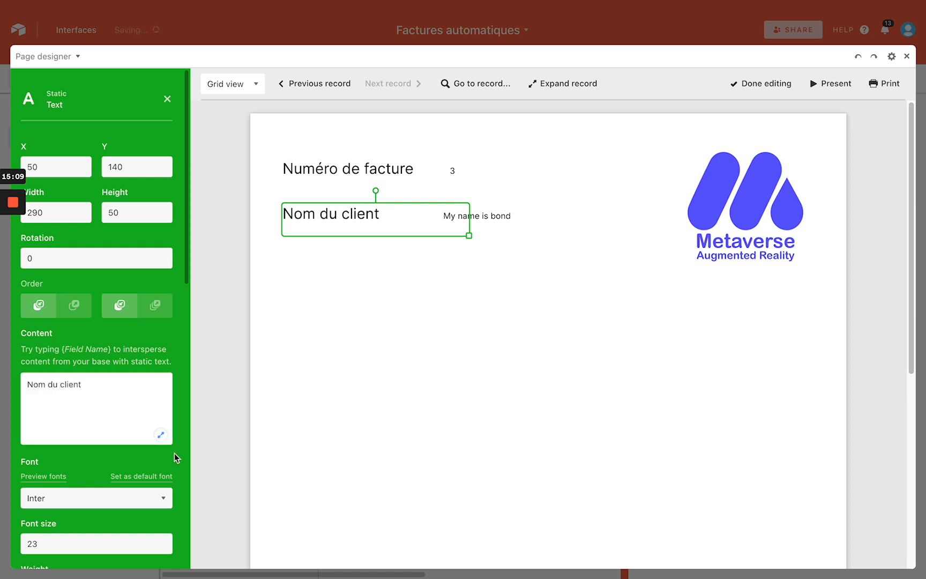
{"action": "left_click", "coordinate": [359, 383]}
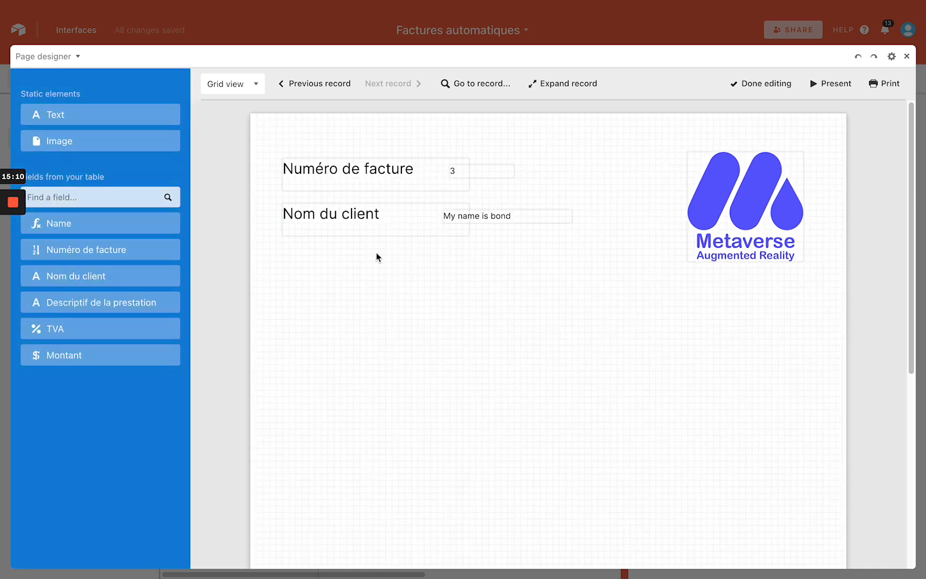
Add the description, Montant and TVA fields as the invoice's service line
{"action": "left_click_drag", "start_coordinate": [105, 301], "coordinate": [380, 323]}
{"action": "left_click_drag", "start_coordinate": [443, 329], "coordinate": [446, 373]}
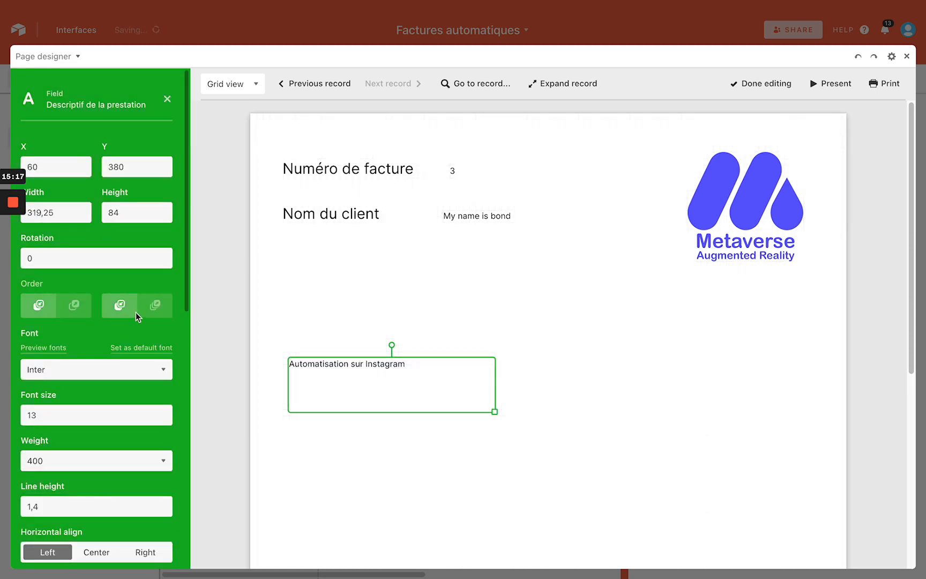
{"action": "left_click", "coordinate": [164, 105]}
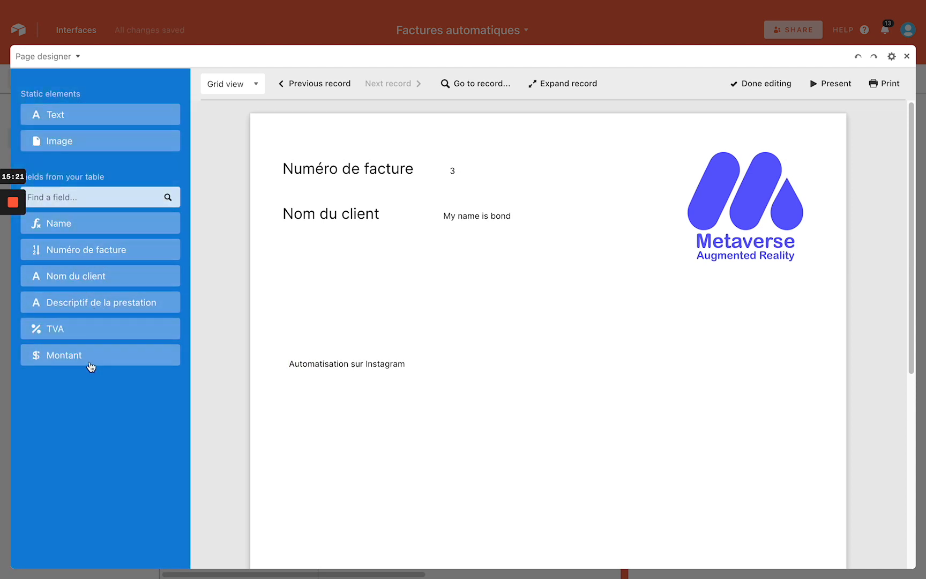
{"action": "left_click_drag", "start_coordinate": [91, 364], "coordinate": [611, 365]}
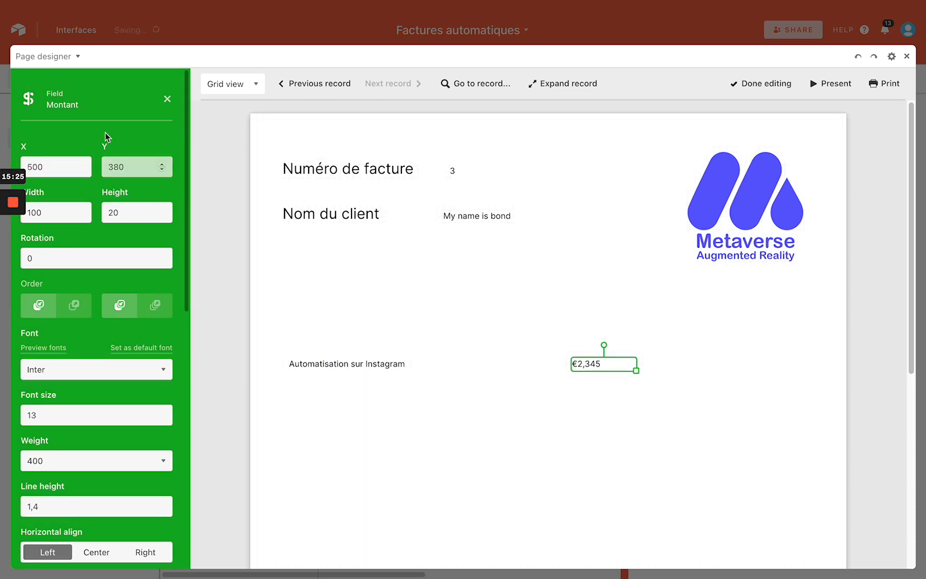
{"action": "left_click", "coordinate": [168, 100]}
{"action": "left_click_drag", "start_coordinate": [76, 327], "coordinate": [499, 366]}
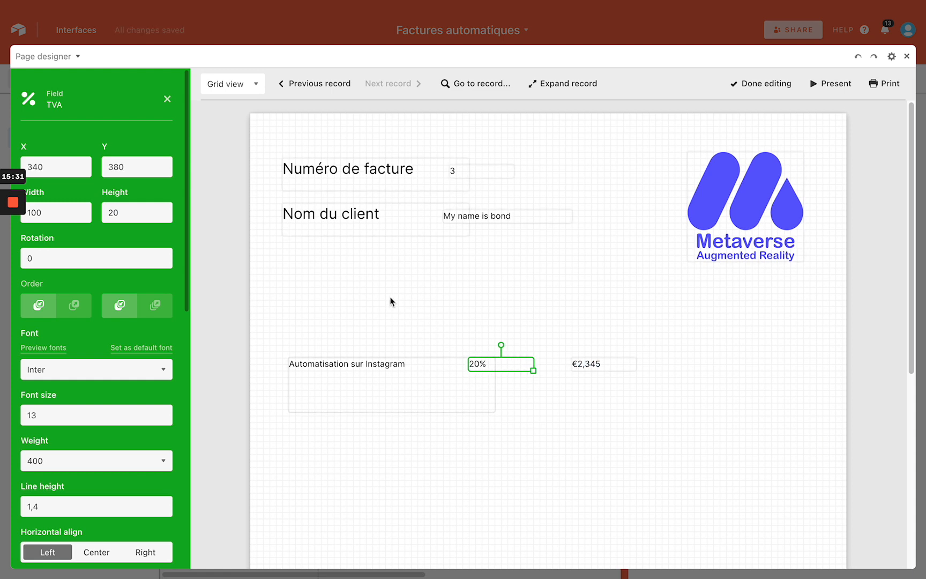
Place copies of the label above the line items as column headings
{"action": "left_click", "coordinate": [340, 217]}
{"action": "left_click_drag", "start_coordinate": [339, 216], "coordinate": [509, 329]}
{"action": "left_click_drag", "start_coordinate": [310, 262], "coordinate": [599, 318]}
Retype the leftmost heading as Descriptif at font size 13 and nudge it right
{"action": "left_click", "coordinate": [364, 323]}
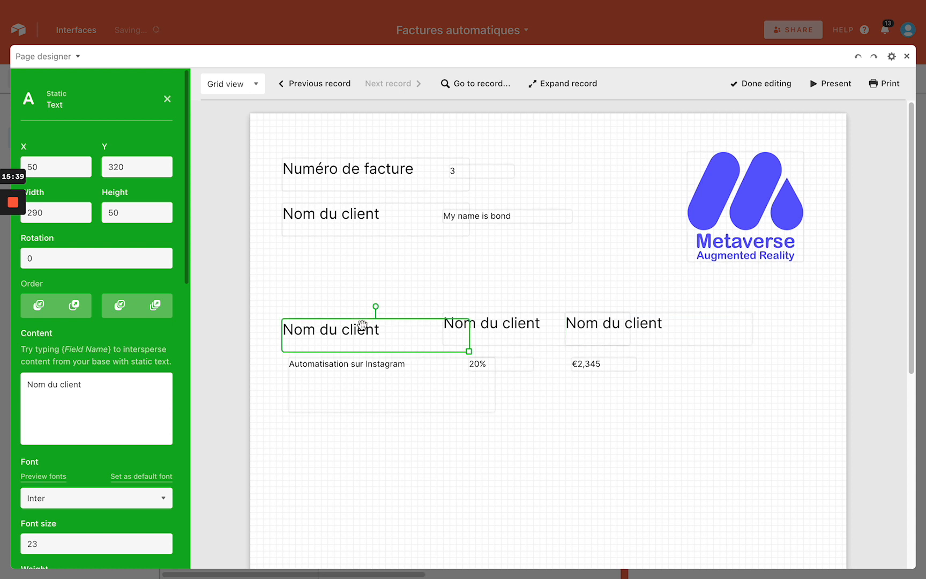
{"action": "left_click_drag", "start_coordinate": [86, 384], "coordinate": [25, 384]}
{"action": "type", "text": "Descriptif"}
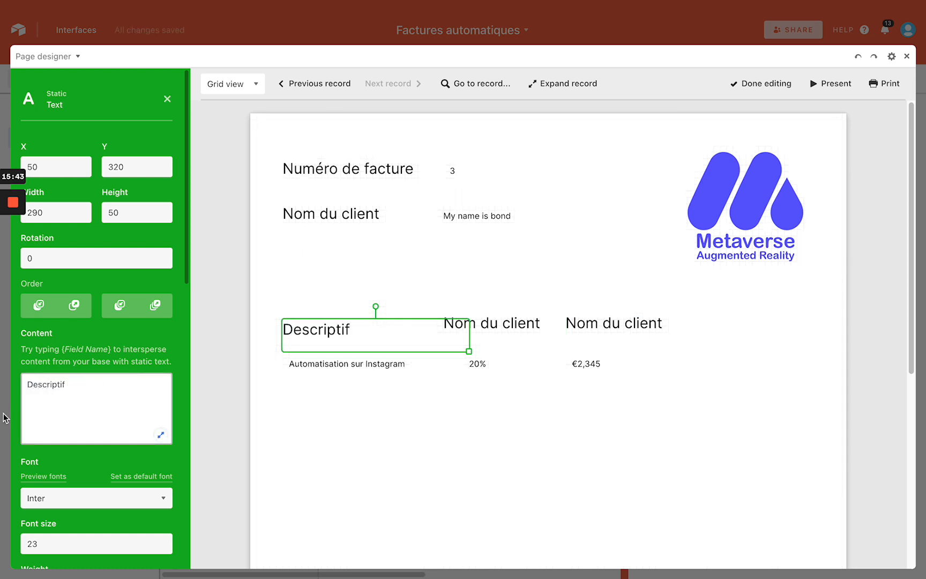
{"action": "left_click", "coordinate": [117, 544]}
{"action": "left_click", "coordinate": [162, 546]}
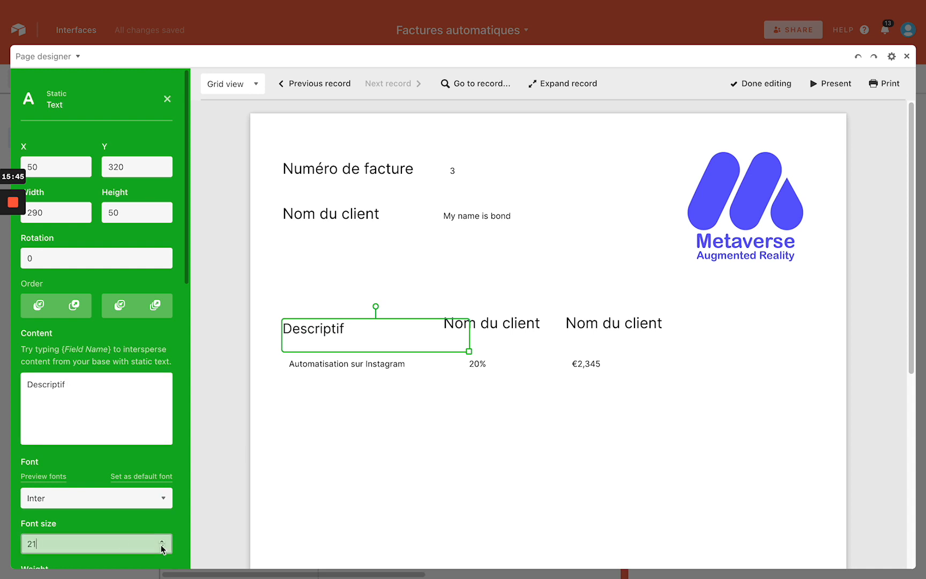
{"action": "left_click_drag", "start_coordinate": [324, 328], "coordinate": [334, 329]}
Paste two copies of Descriptif and delete the two Nom du client headings
{"action": "key", "text": "super+v"}
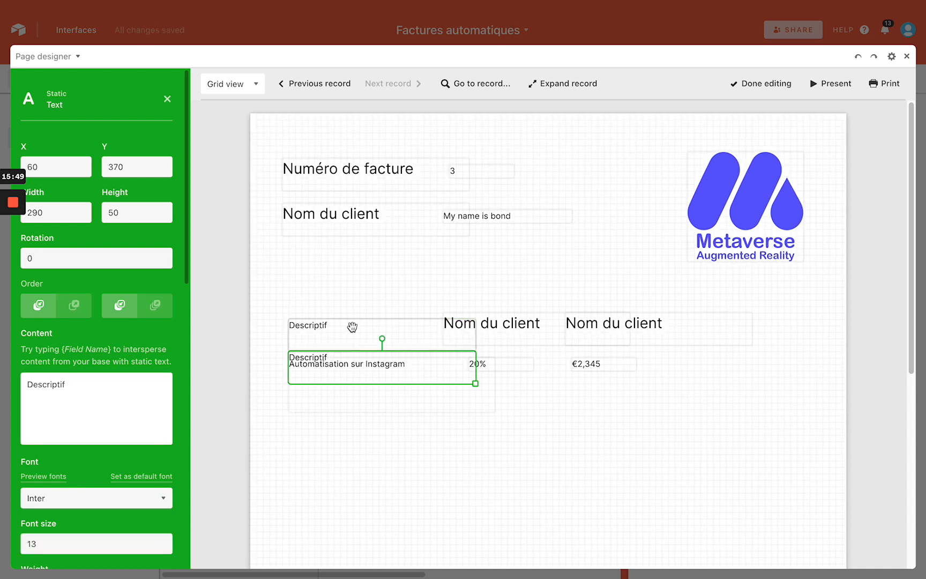
{"action": "key", "text": "super+v"}
{"action": "left_click", "coordinate": [500, 337]}
{"action": "key", "text": "BackSpace"}
{"action": "left_click", "coordinate": [676, 315]}
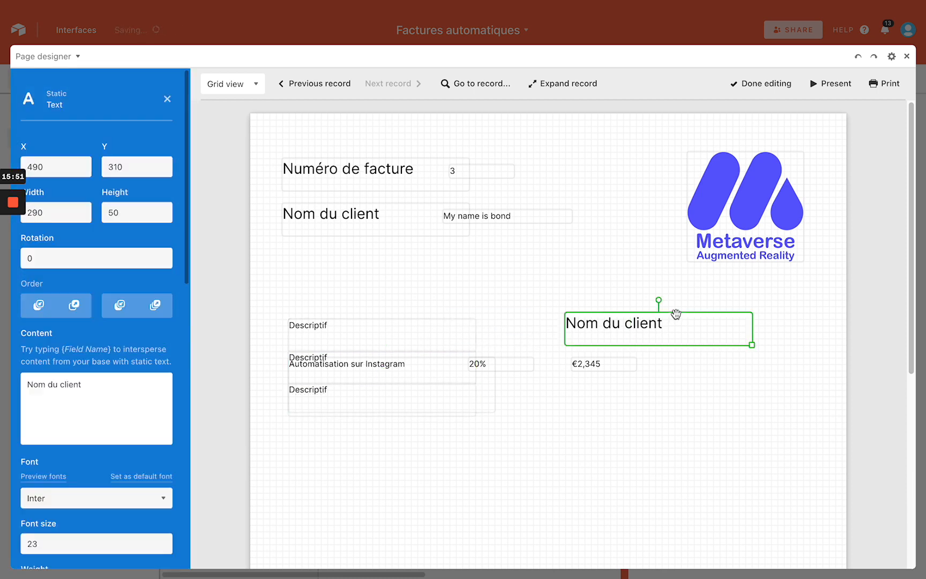
{"action": "key", "text": "BackSpace"}
Move the copies into the header row and retype them as TVA and Montant total
{"action": "left_click_drag", "start_coordinate": [397, 367], "coordinate": [570, 342]}
{"action": "left_click", "coordinate": [66, 397]}
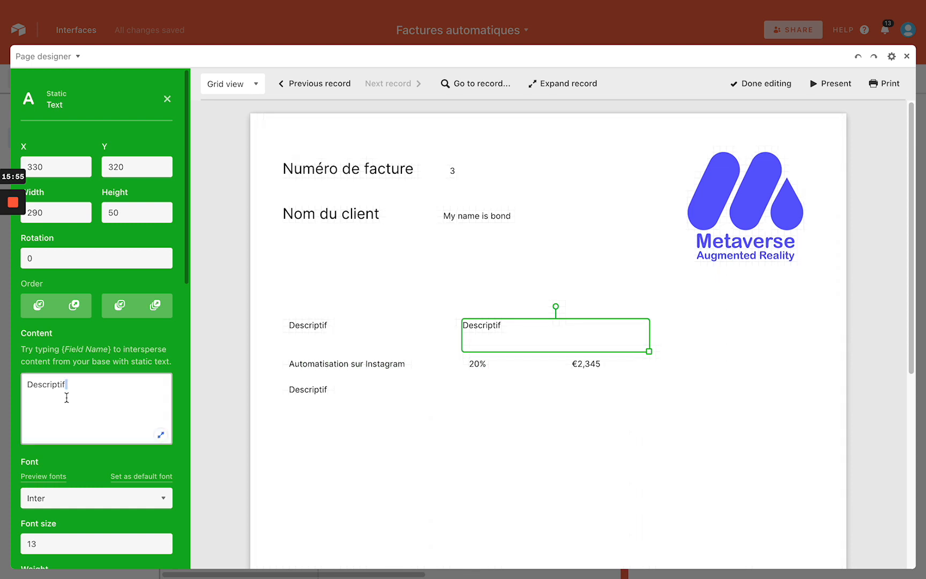
{"action": "key", "text": "super+a"}
{"action": "type", "text": "T"}
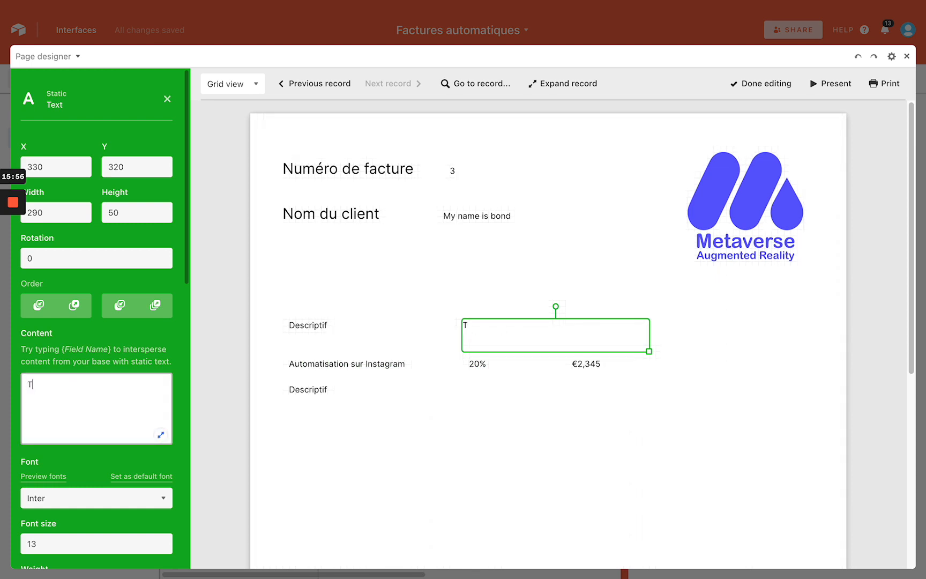
{"action": "left_click_drag", "start_coordinate": [313, 397], "coordinate": [589, 333]}
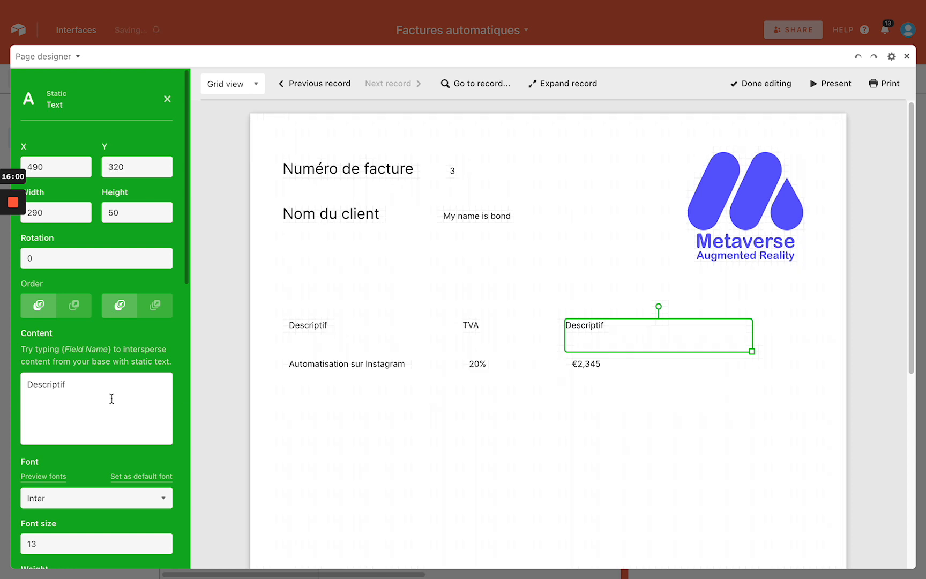
{"action": "left_click", "coordinate": [92, 396]}
{"action": "key", "text": "super+a"}
{"action": "type", "text": "M"}
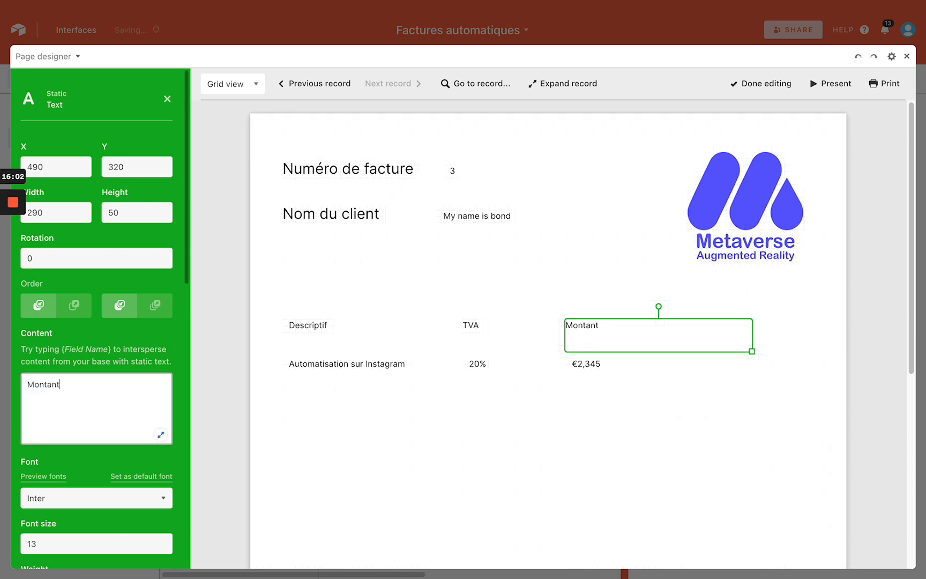
{"action": "left_click", "coordinate": [219, 487]}
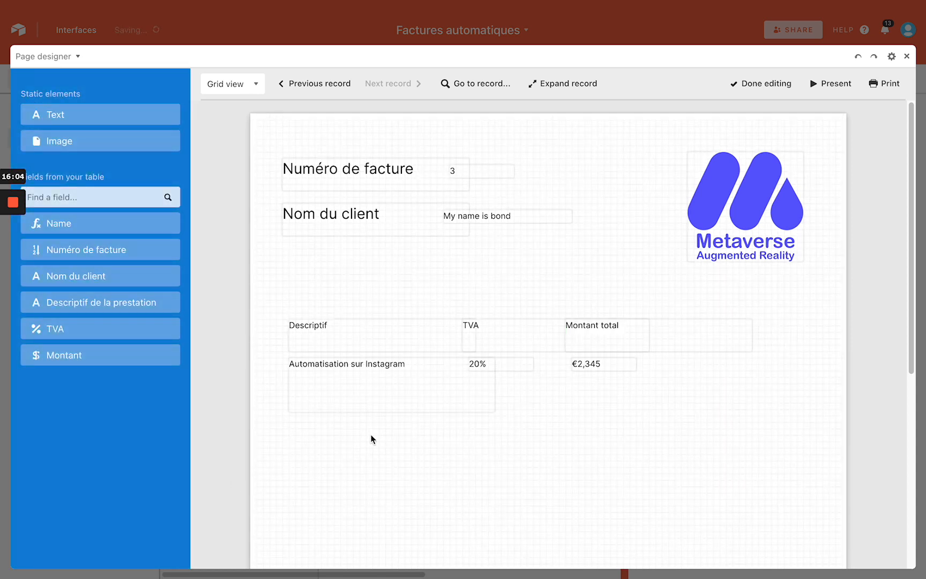
Check the Whimsical invoice planning board in the browser, then return to the page designer
{"action": "scroll", "coordinate": [370, 434], "scroll_direction": "down", "scroll_amount": 1}
{"action": "scroll", "coordinate": [494, 411], "scroll_direction": "up", "scroll_amount": 1}
{"action": "scroll", "coordinate": [627, 402], "scroll_direction": "down", "scroll_amount": 3}
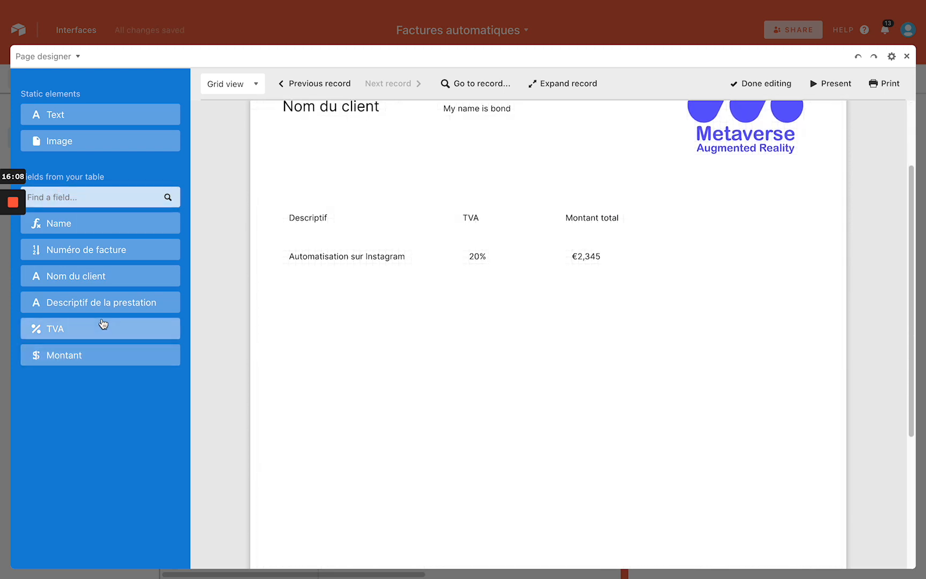
{"action": "key", "text": "ctrl+Left"}
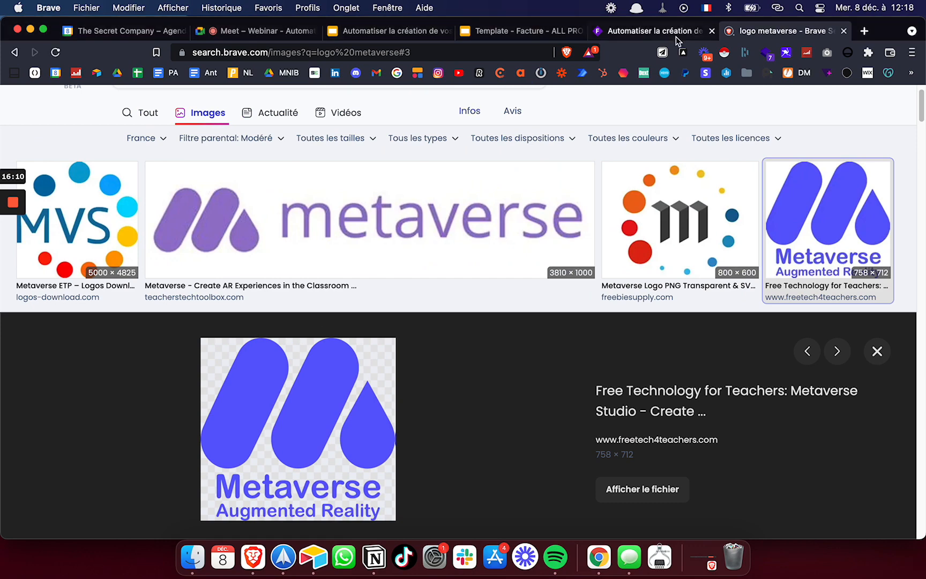
{"action": "left_click", "coordinate": [675, 36]}
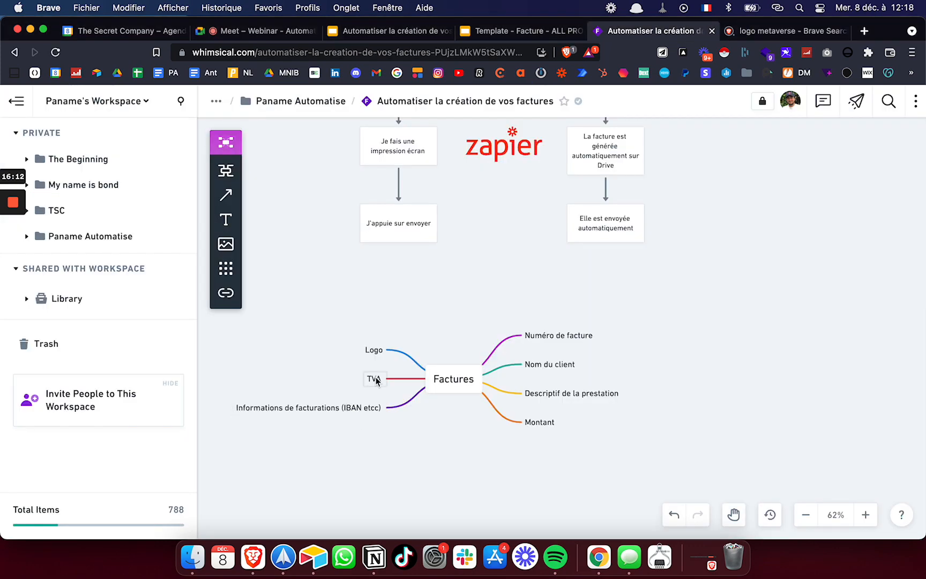
{"action": "key", "text": "ctrl+Right"}
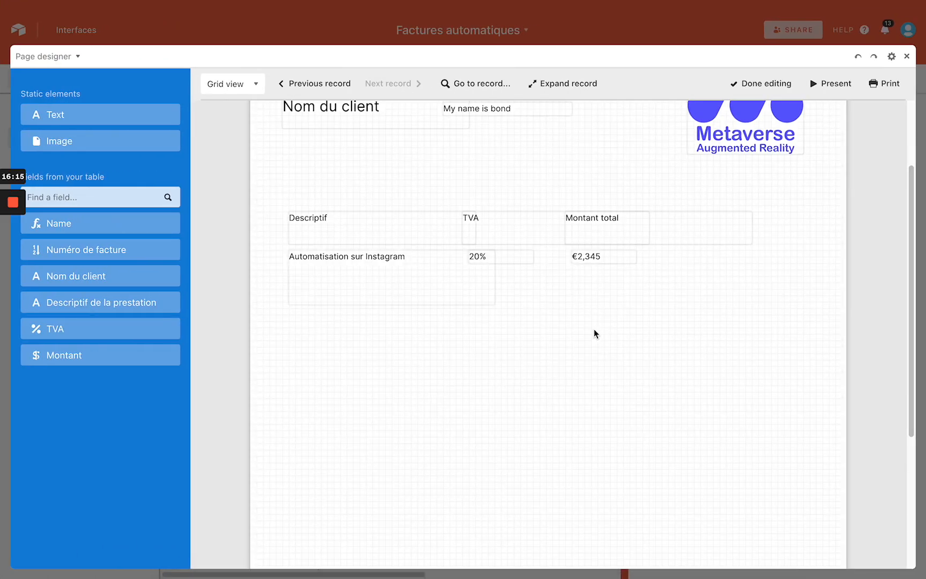
Place a text block below the invoice table, starting with the account holder's name
{"action": "scroll", "coordinate": [594, 333], "scroll_direction": "down", "scroll_amount": 1}
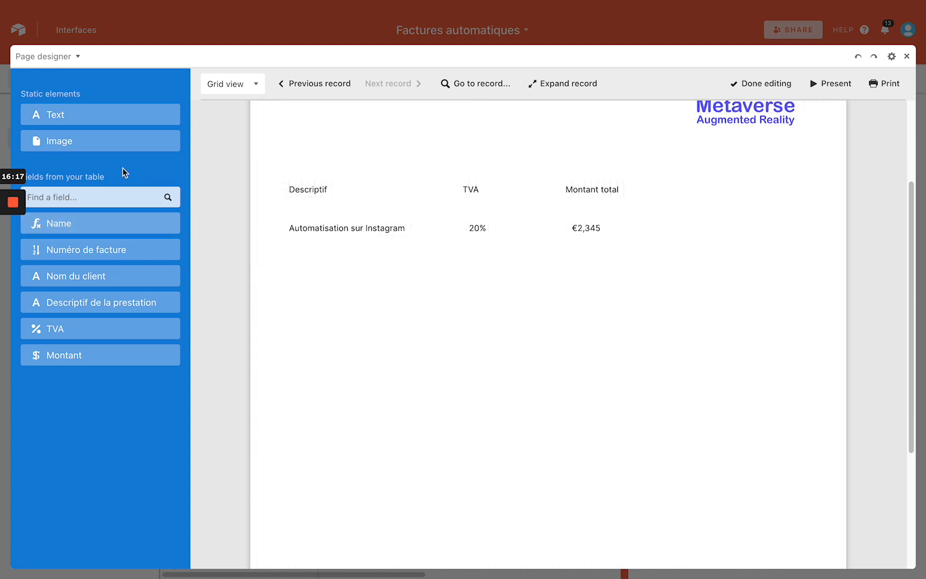
{"action": "left_click_drag", "start_coordinate": [102, 113], "coordinate": [464, 310]}
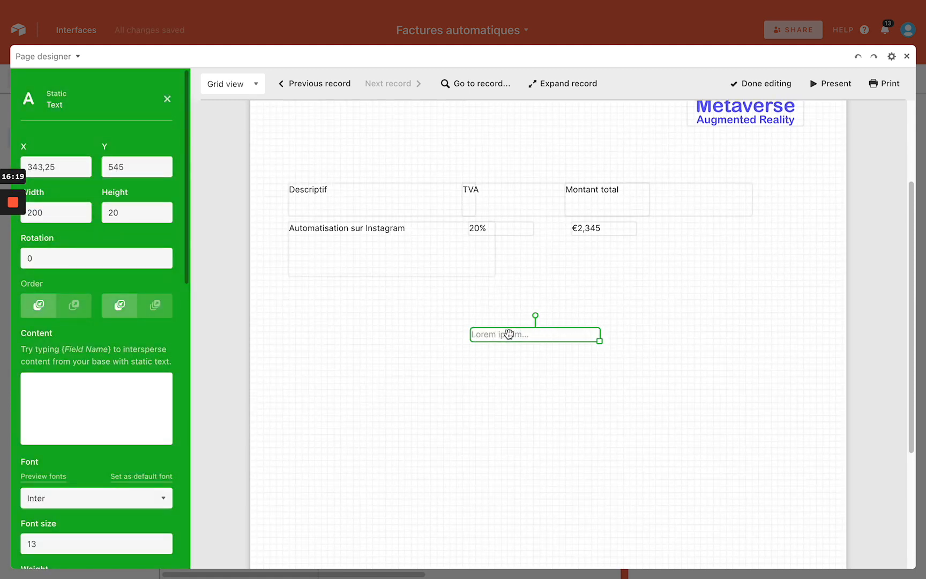
{"action": "left_click", "coordinate": [93, 417]}
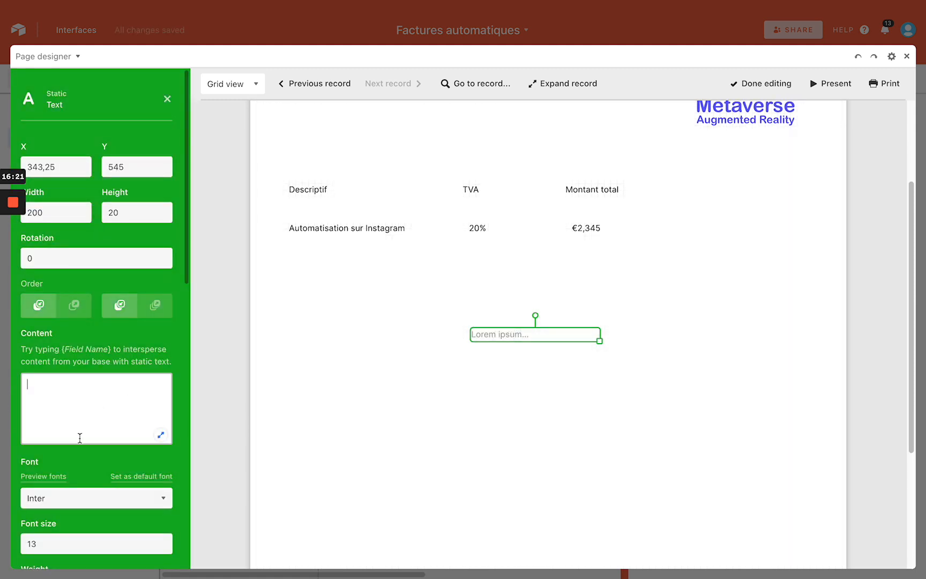
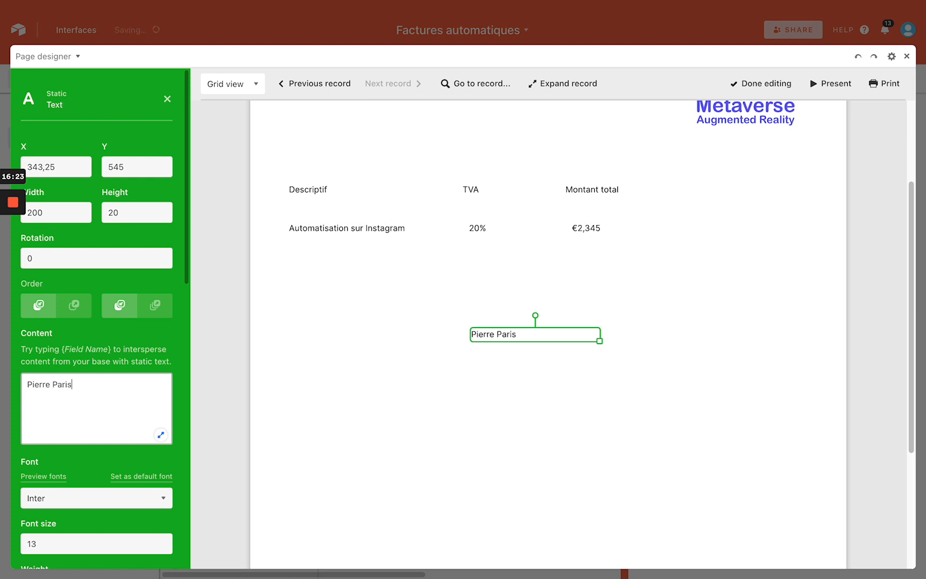
{"action": "key", "text": "Return"}
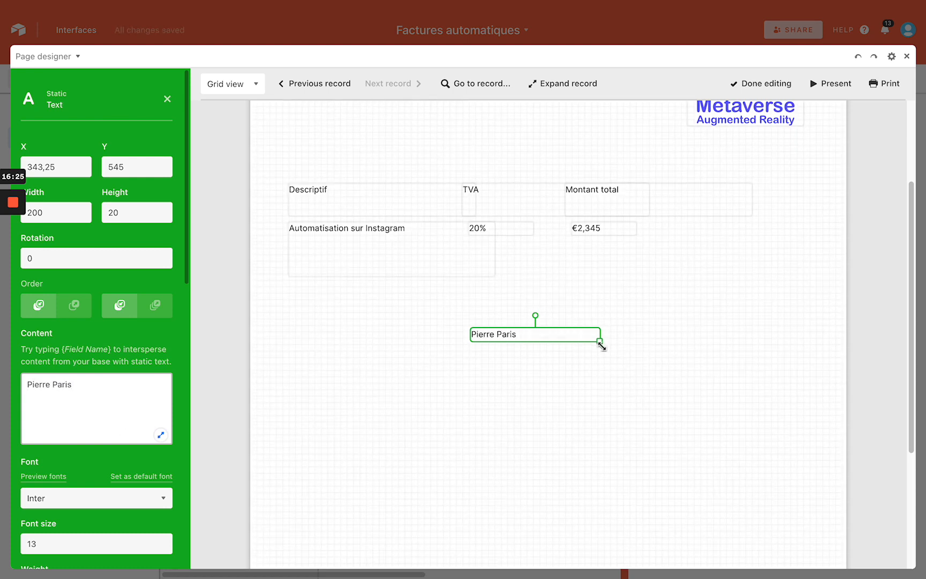
{"action": "left_click_drag", "start_coordinate": [601, 346], "coordinate": [658, 413]}
Add IBAN, BIC and Nom de la banque lines, then move the block lower
{"action": "type", "text": "IBNA"}
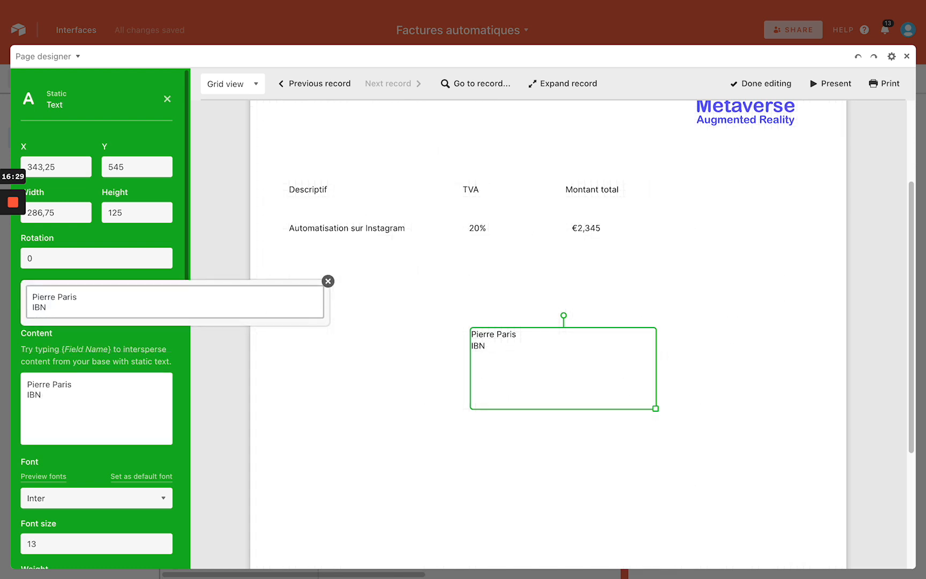
{"action": "key", "text": "Return"}
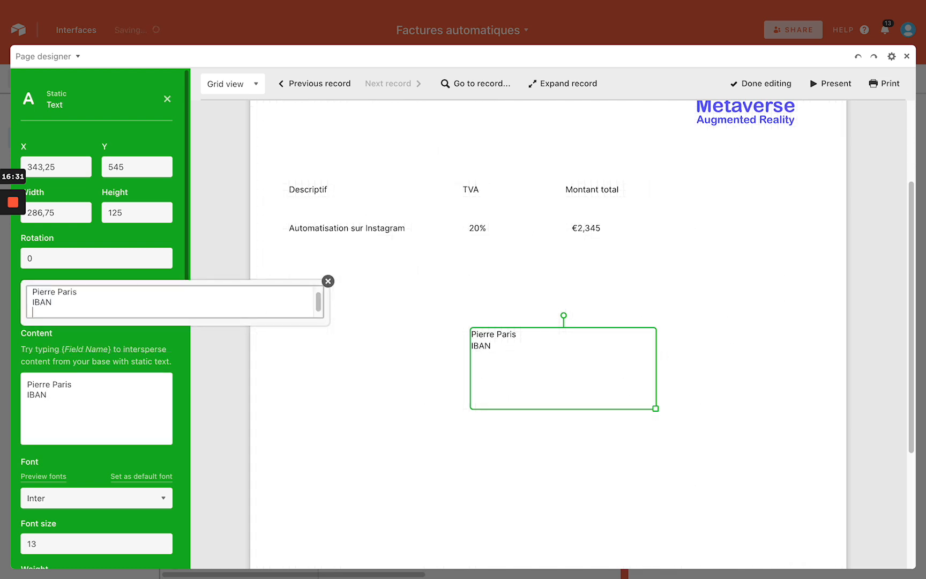
{"action": "type", "text": "BIC"}
{"action": "key", "text": "Return"}
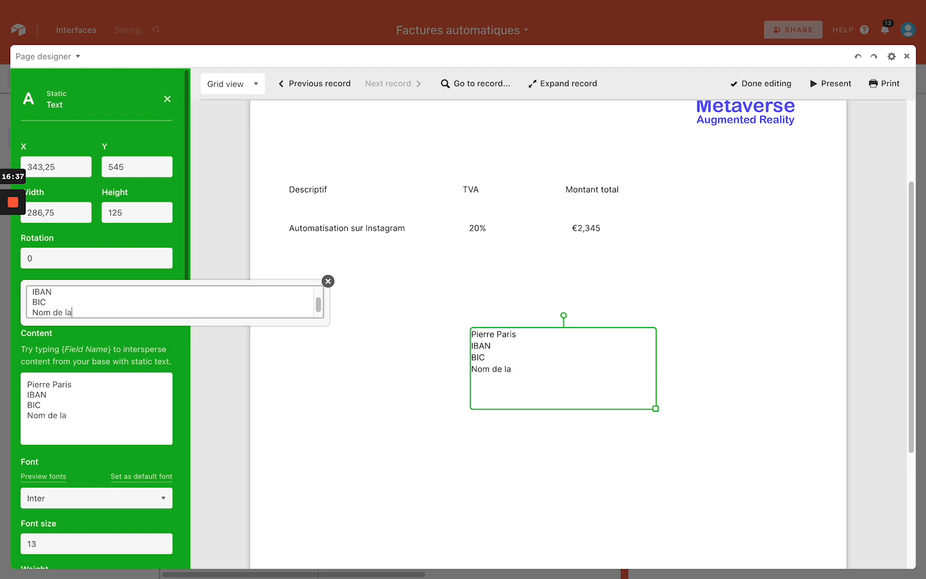
{"action": "type", "text": "Nom de la banque"}
{"action": "left_click", "coordinate": [471, 392]}
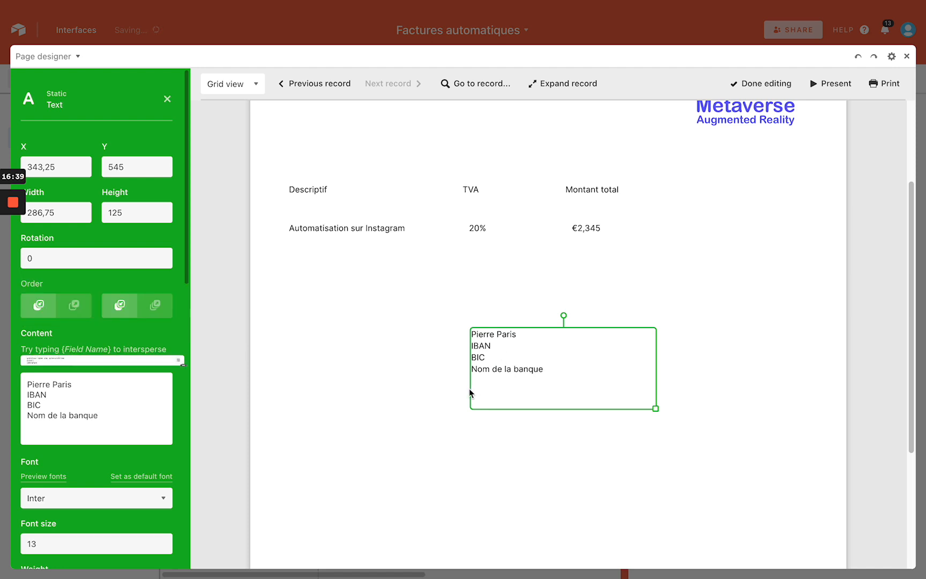
{"action": "left_click_drag", "start_coordinate": [501, 353], "coordinate": [506, 395]}
{"action": "scroll", "coordinate": [507, 386], "scroll_direction": "up", "scroll_amount": 4}
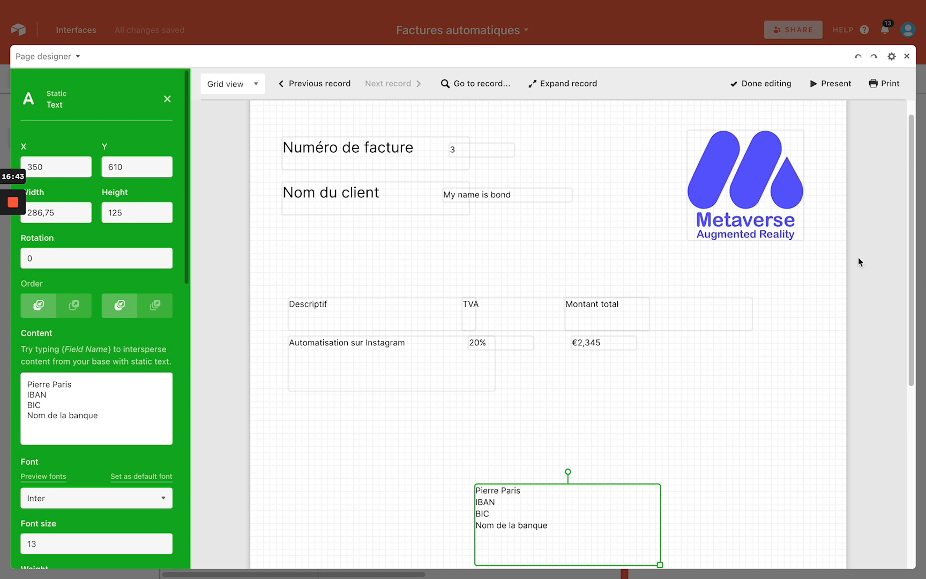
{"action": "left_click", "coordinate": [874, 278]}
{"action": "scroll", "coordinate": [748, 276], "scroll_direction": "down", "scroll_amount": 5}
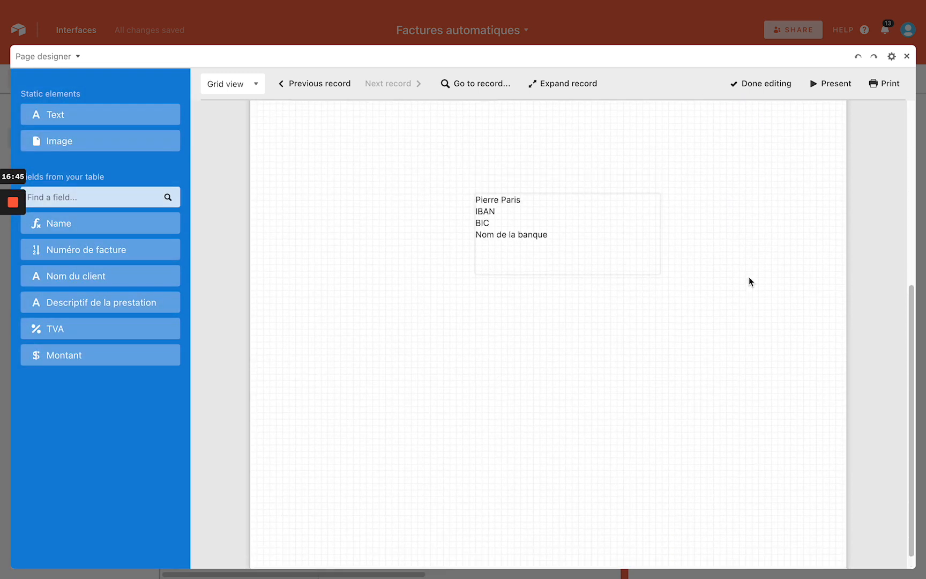
{"action": "scroll", "coordinate": [749, 278], "scroll_direction": "up", "scroll_amount": 5}
Step through all three invoice records, stop on the Google record, and finish editing
{"action": "left_click", "coordinate": [310, 83]}
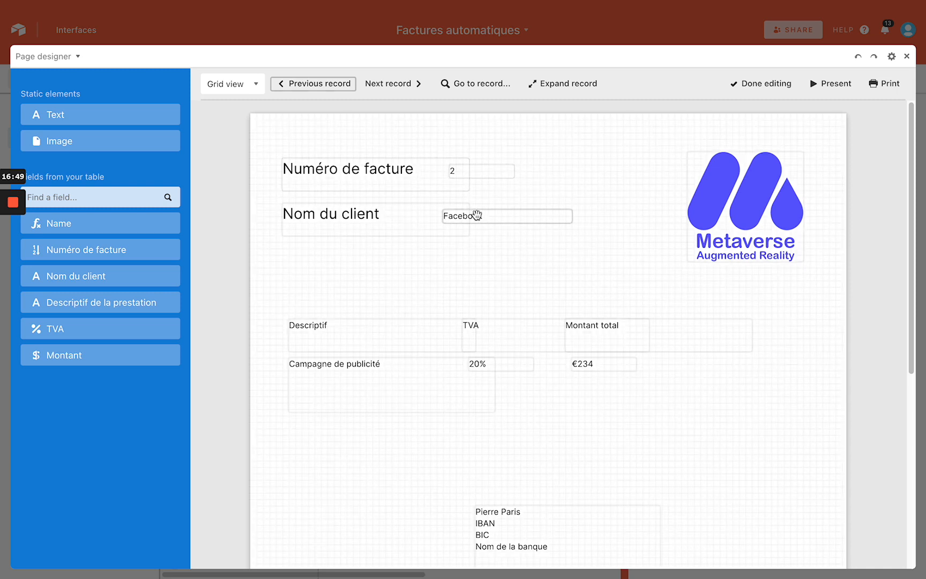
{"action": "left_click", "coordinate": [317, 85]}
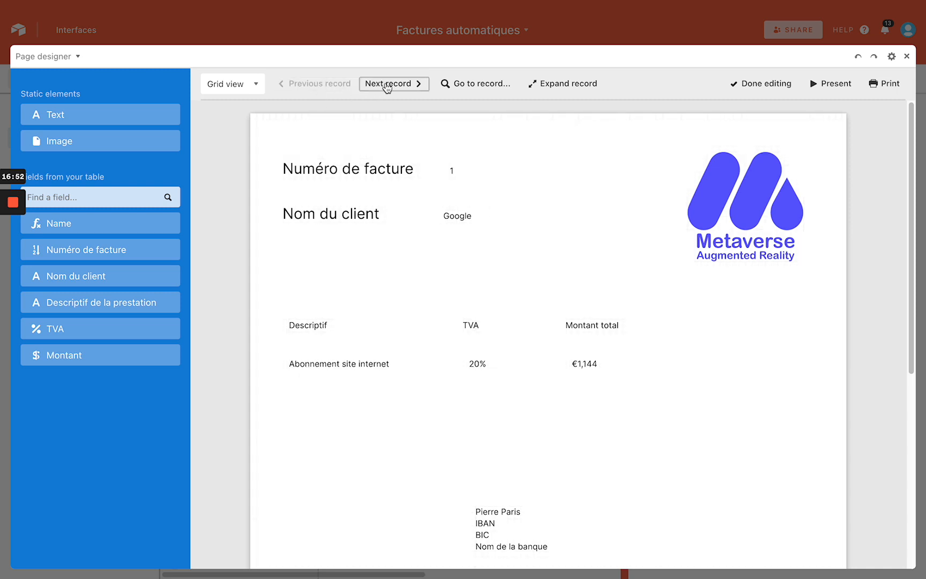
{"action": "left_click", "coordinate": [386, 85]}
{"action": "left_click", "coordinate": [387, 85]}
{"action": "left_click", "coordinate": [329, 85]}
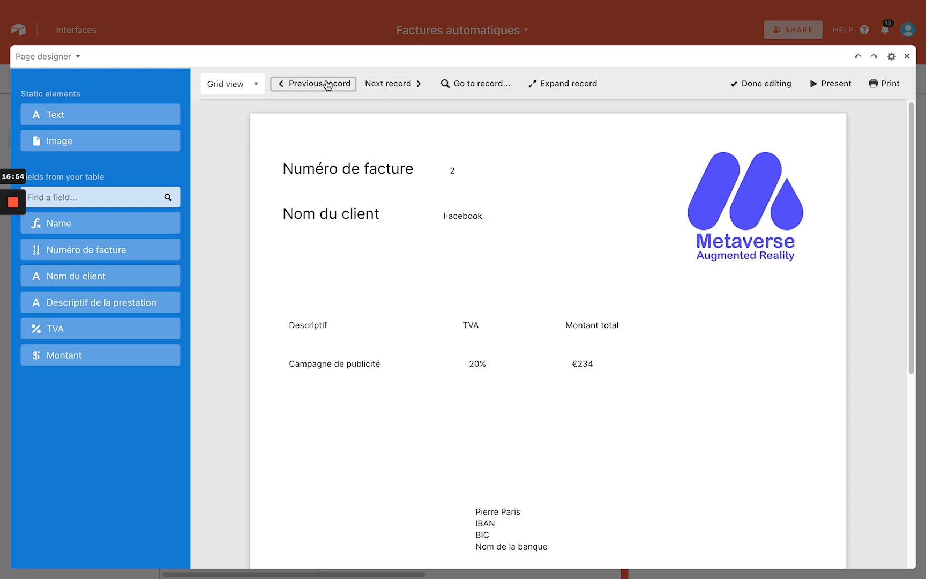
{"action": "left_click", "coordinate": [328, 84]}
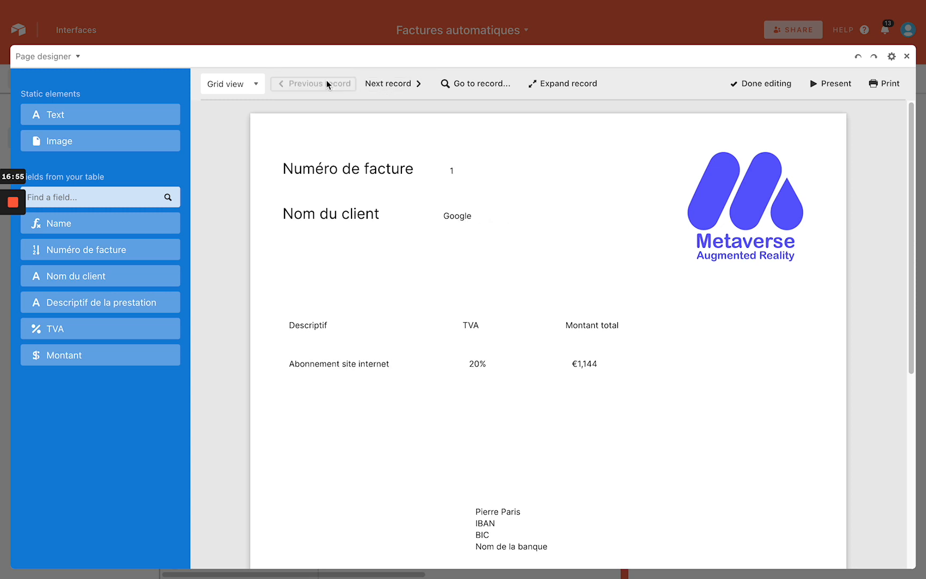
{"action": "left_click", "coordinate": [775, 85]}
Narrow the Numéro de facture column and start a new Button-type field
{"action": "left_click", "coordinate": [906, 57]}
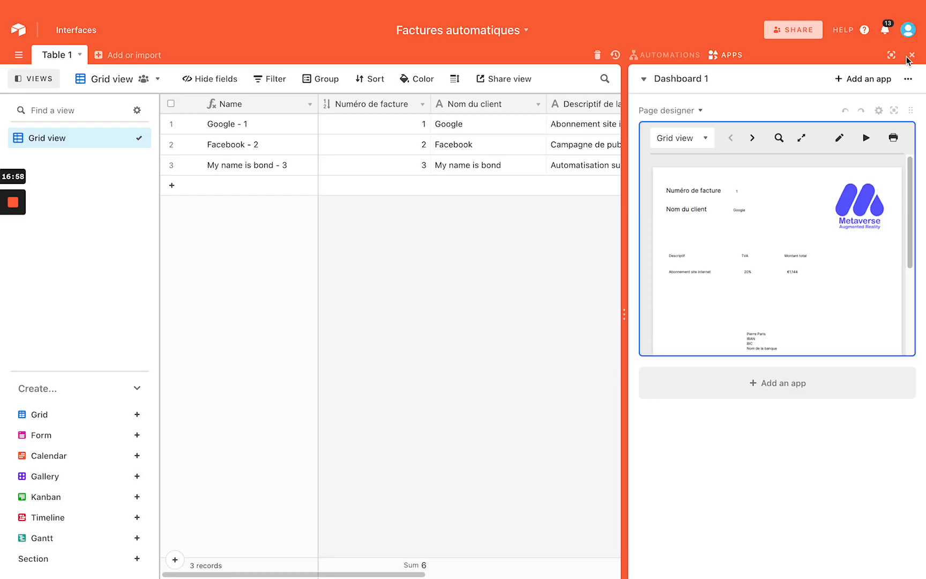
{"action": "left_click", "coordinate": [911, 55]}
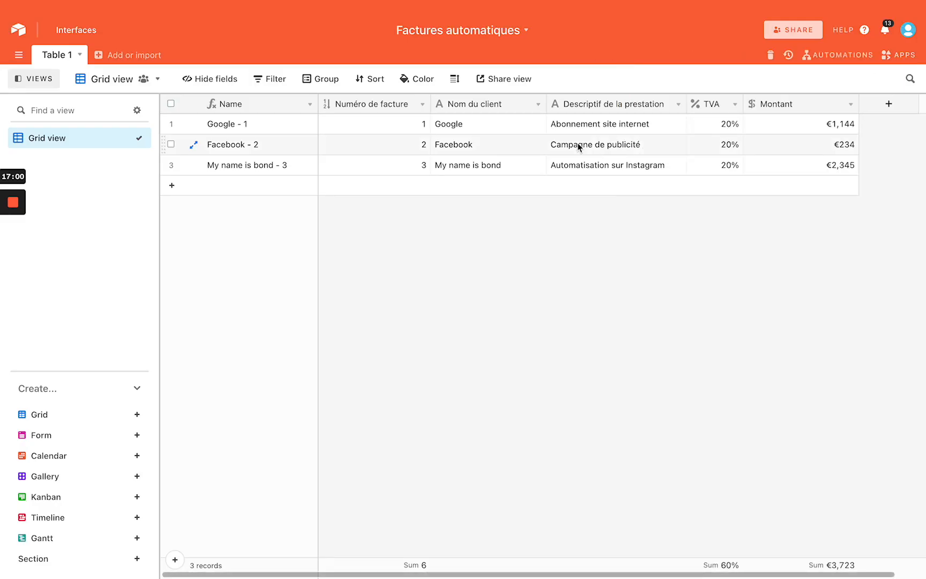
{"action": "left_click_drag", "start_coordinate": [430, 104], "coordinate": [378, 104]}
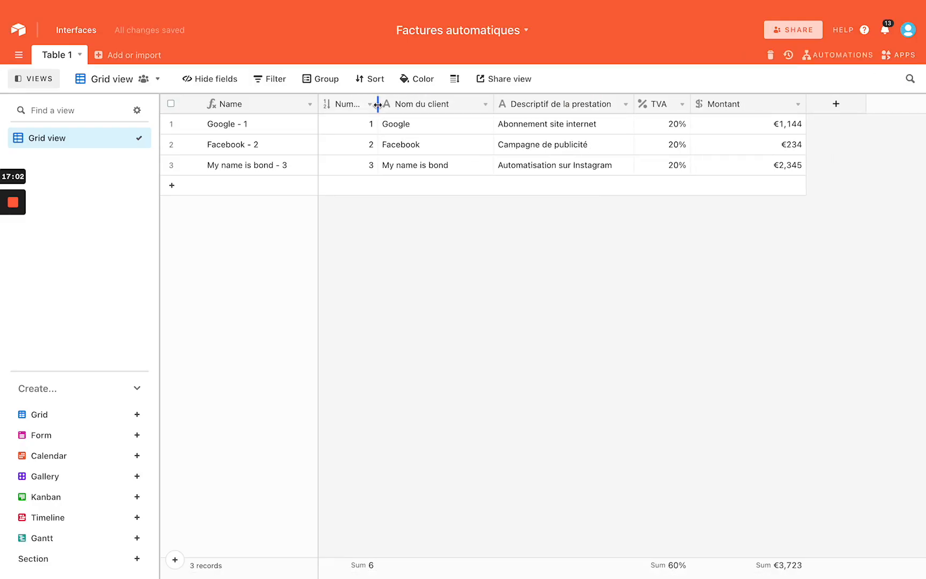
{"action": "left_click", "coordinate": [845, 106]}
{"action": "scroll", "coordinate": [721, 386], "scroll_direction": "down", "scroll_amount": 4}
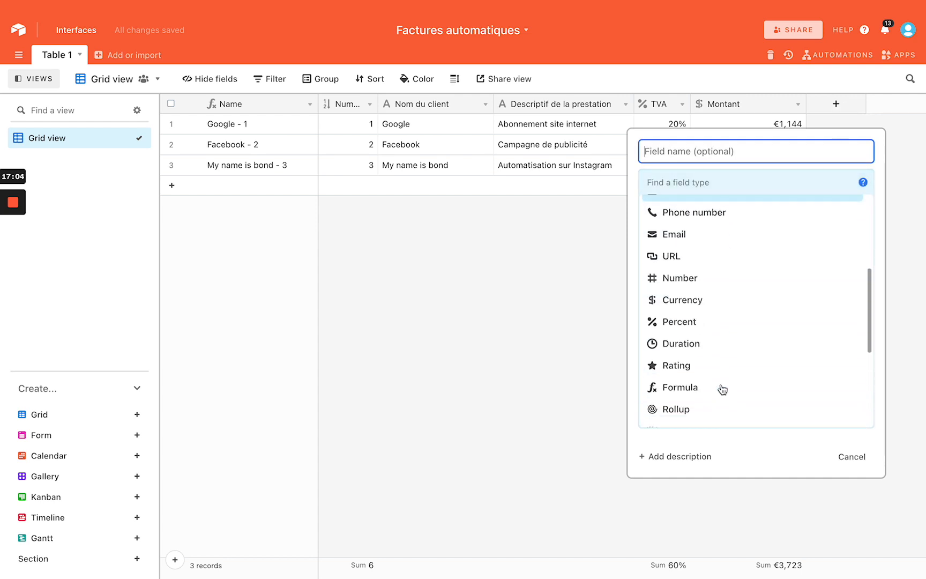
{"action": "scroll", "coordinate": [716, 365], "scroll_direction": "down", "scroll_amount": 4}
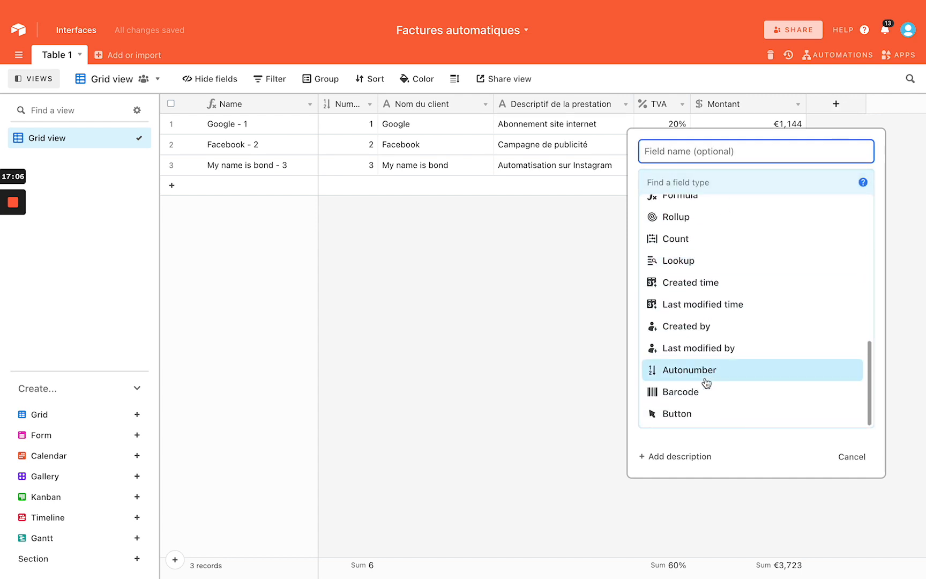
{"action": "left_click", "coordinate": [693, 417]}
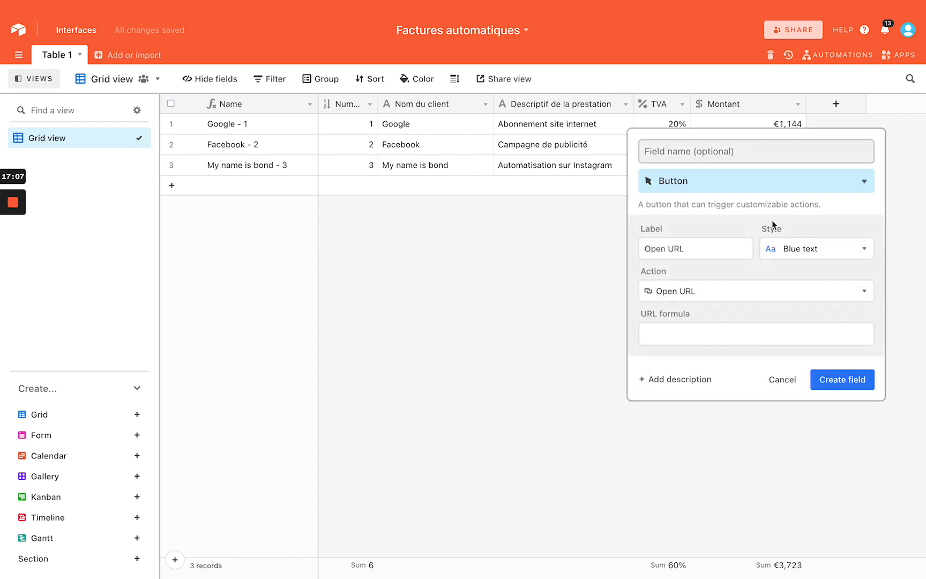
Set the button action to Open in page designer using Dashboard 1's Page designer app
{"action": "left_click", "coordinate": [700, 247]}
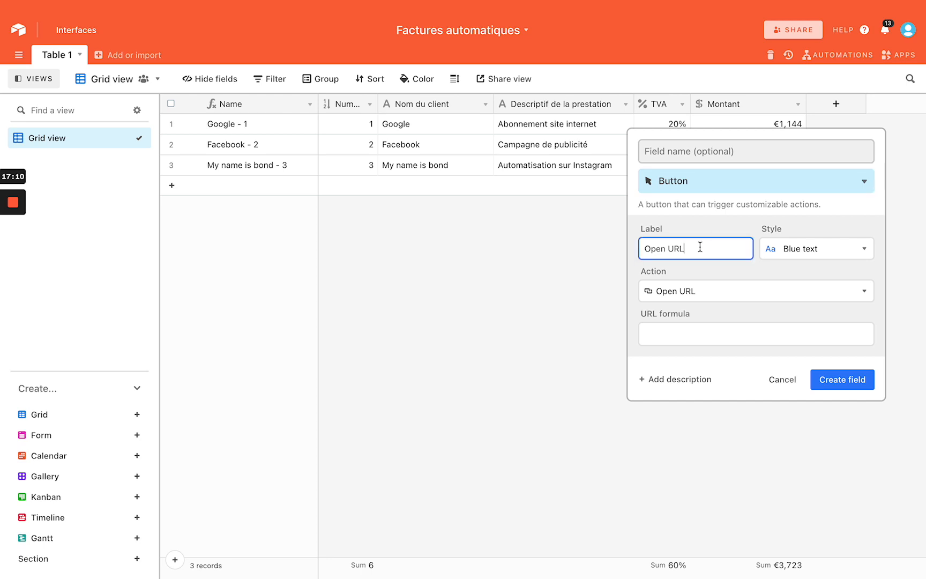
{"action": "left_click", "coordinate": [695, 293]}
{"action": "scroll", "coordinate": [703, 362], "scroll_direction": "down", "scroll_amount": 1}
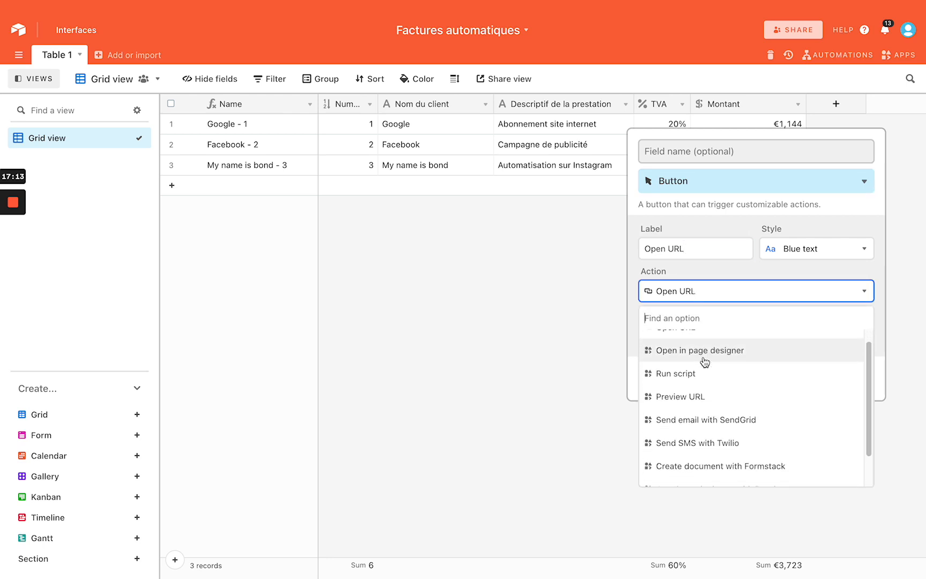
{"action": "left_click", "coordinate": [705, 352]}
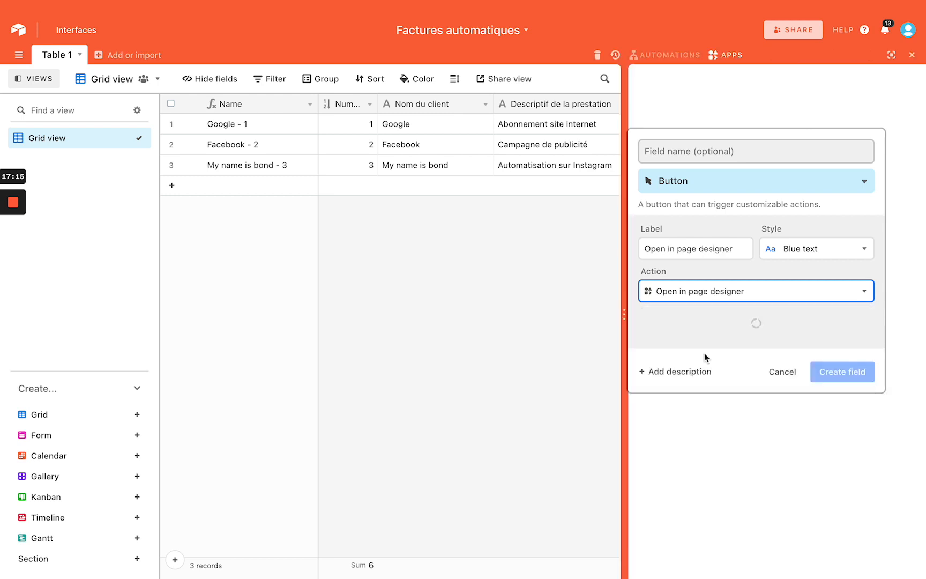
{"action": "left_click", "coordinate": [709, 335]}
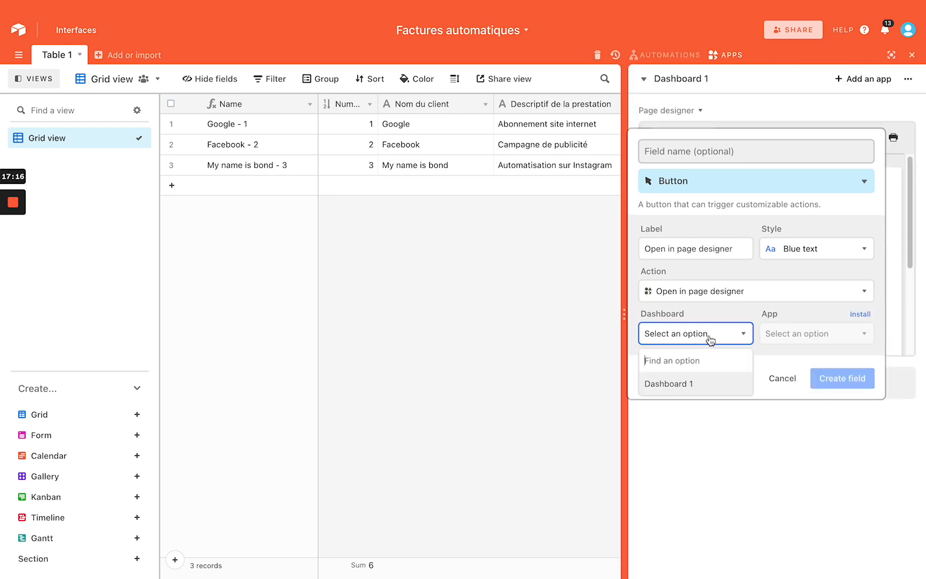
{"action": "left_click", "coordinate": [697, 384]}
{"action": "left_click", "coordinate": [786, 336]}
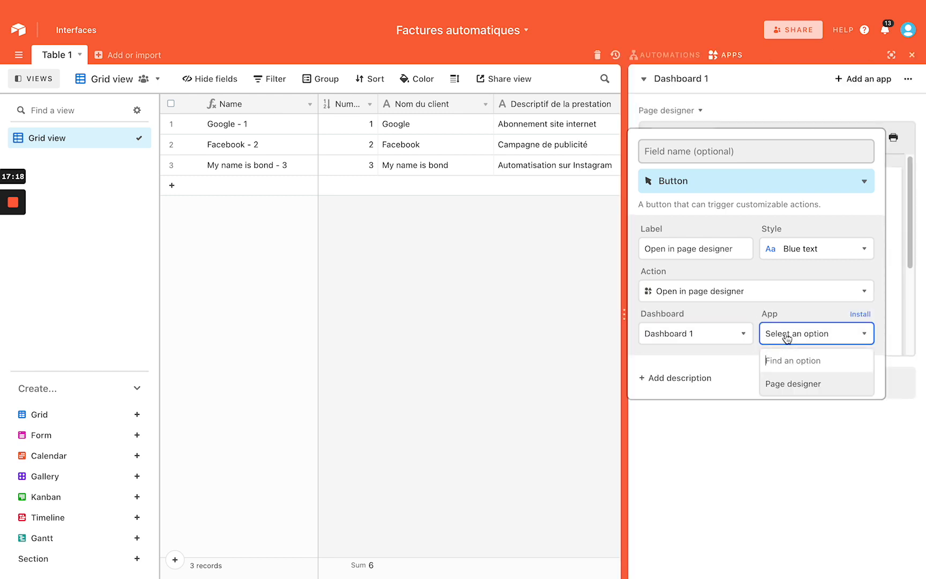
{"action": "left_click", "coordinate": [794, 385]}
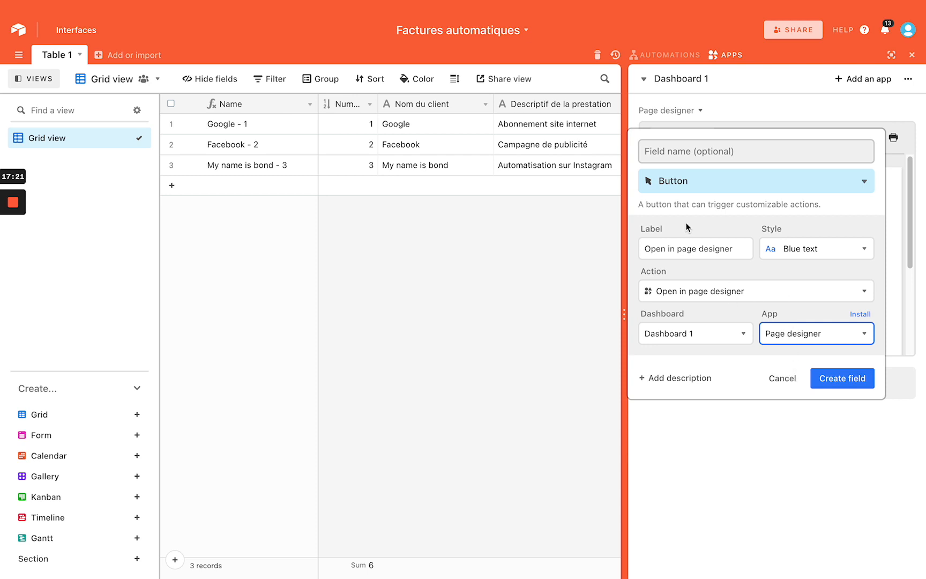
Name the field Open, shorten its label to Open, and create it
{"action": "left_click", "coordinate": [689, 150]}
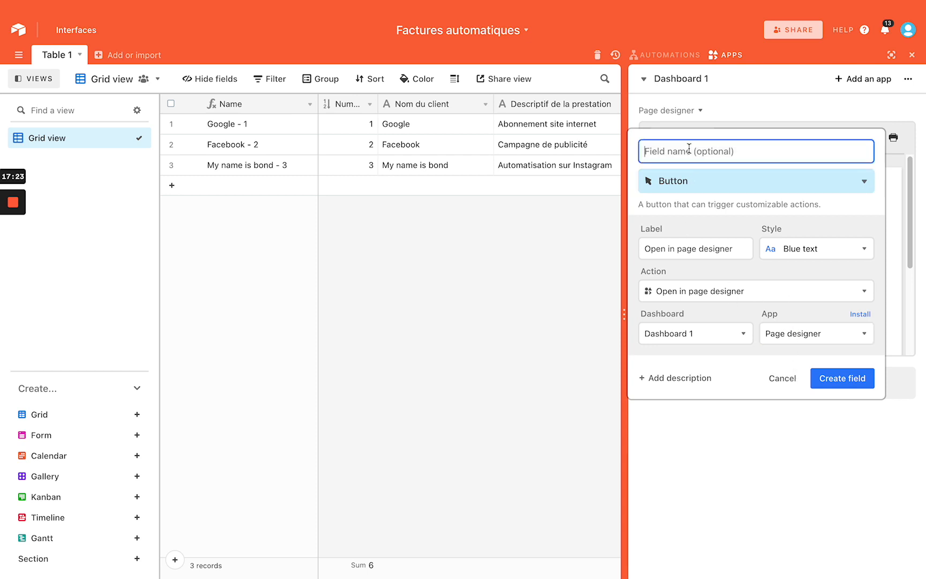
{"action": "type", "text": "Open"}
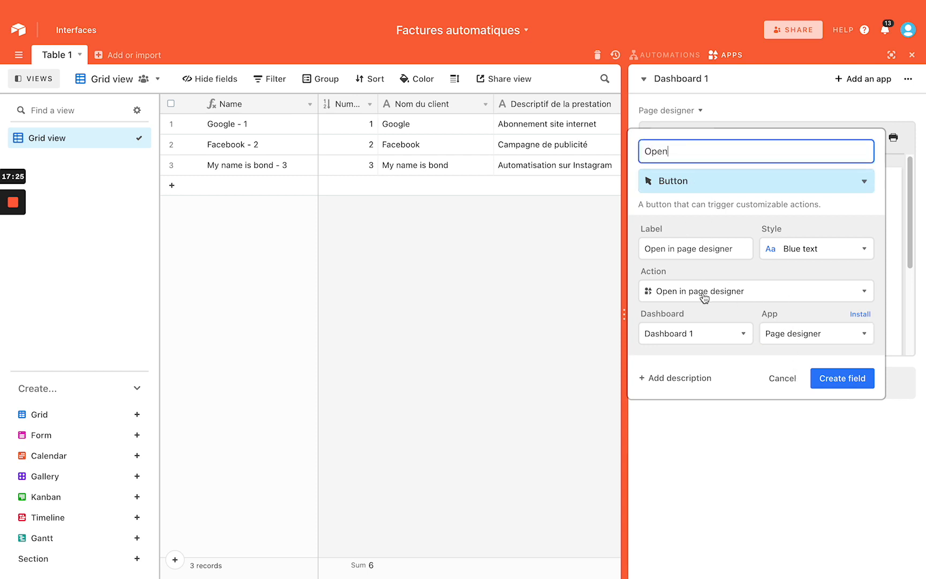
{"action": "double_click", "coordinate": [707, 255]}
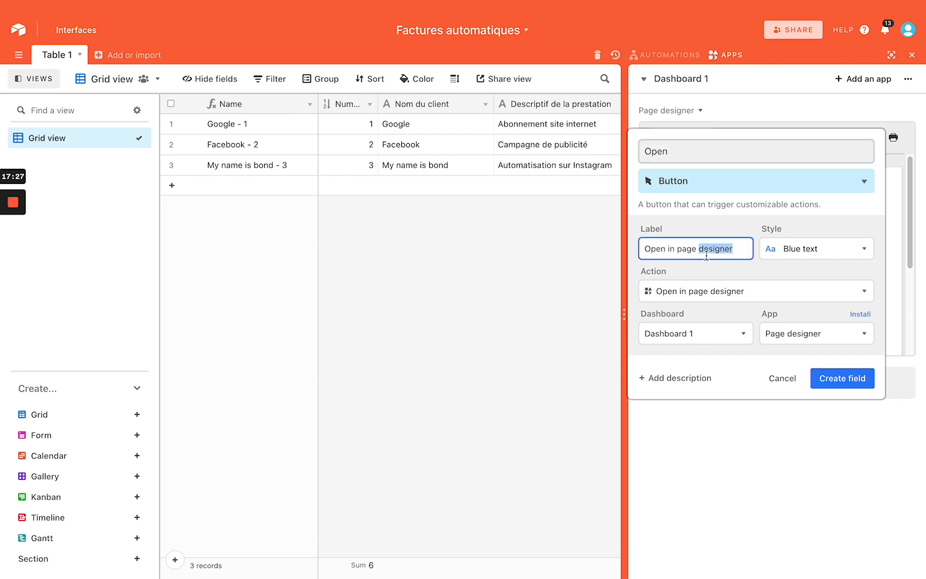
{"action": "left_click_drag", "start_coordinate": [667, 250], "coordinate": [744, 250]}
{"action": "key", "text": "BackSpace"}
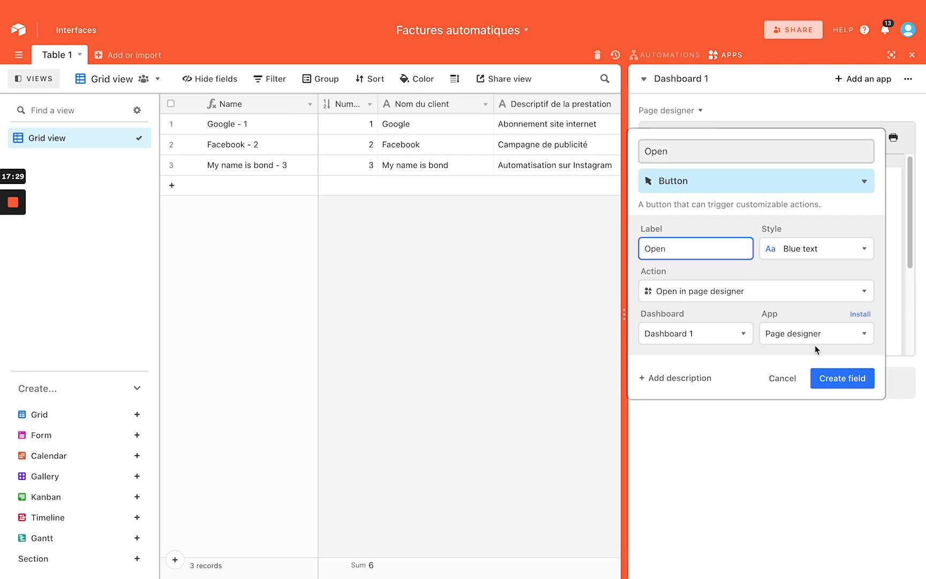
{"action": "left_click", "coordinate": [842, 378]}
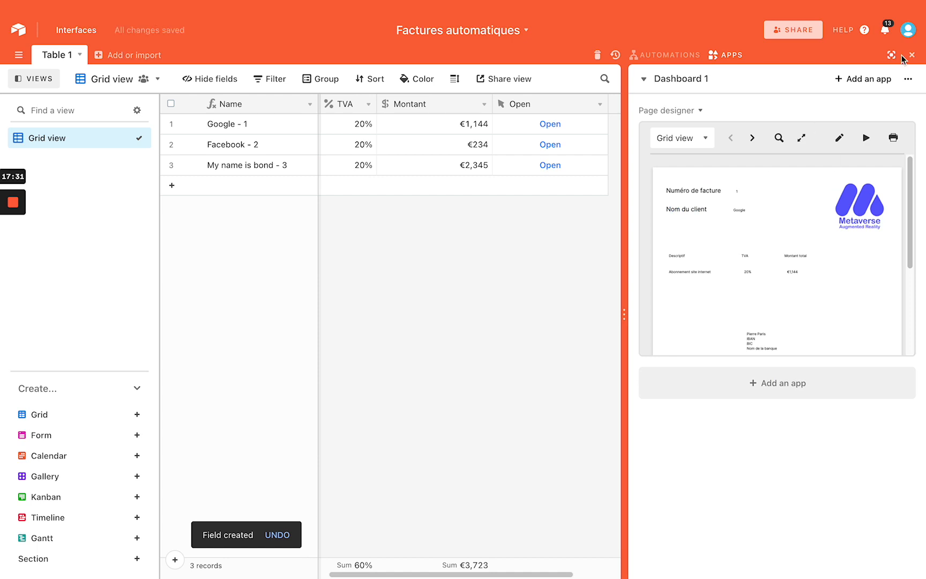
Narrow the Open column and test row 1's button on the Google invoice preview
{"action": "left_click_drag", "start_coordinate": [608, 105], "coordinate": [554, 113]}
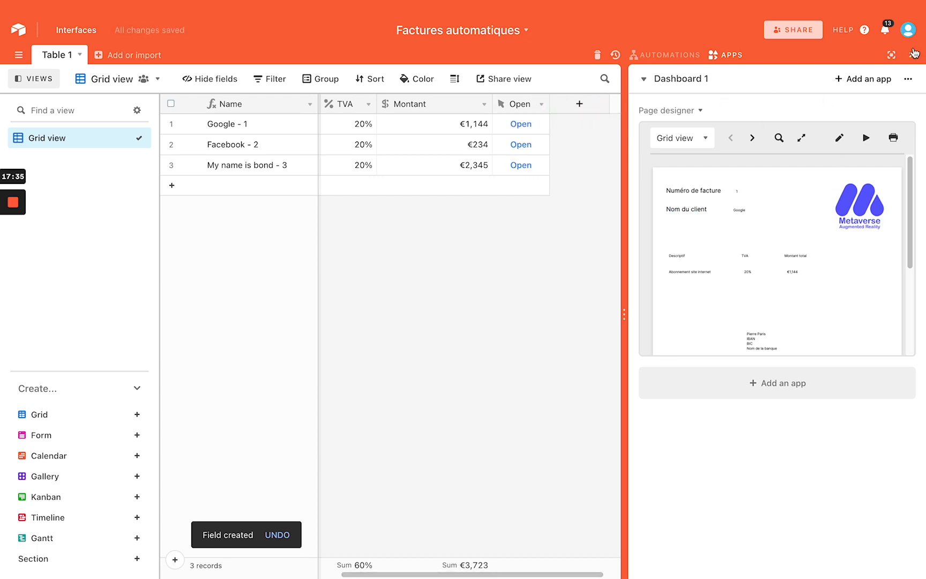
{"action": "left_click", "coordinate": [911, 55]}
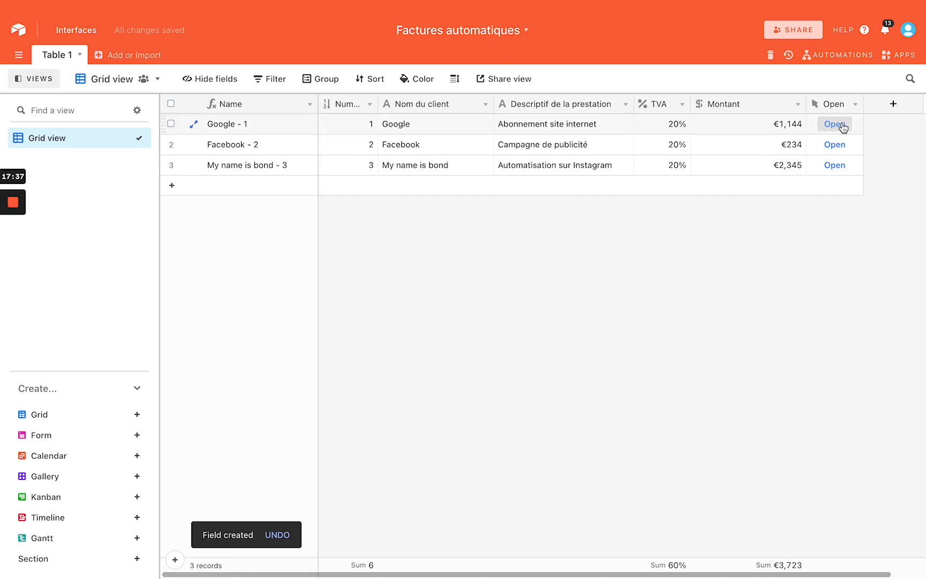
{"action": "left_click", "coordinate": [834, 124]}
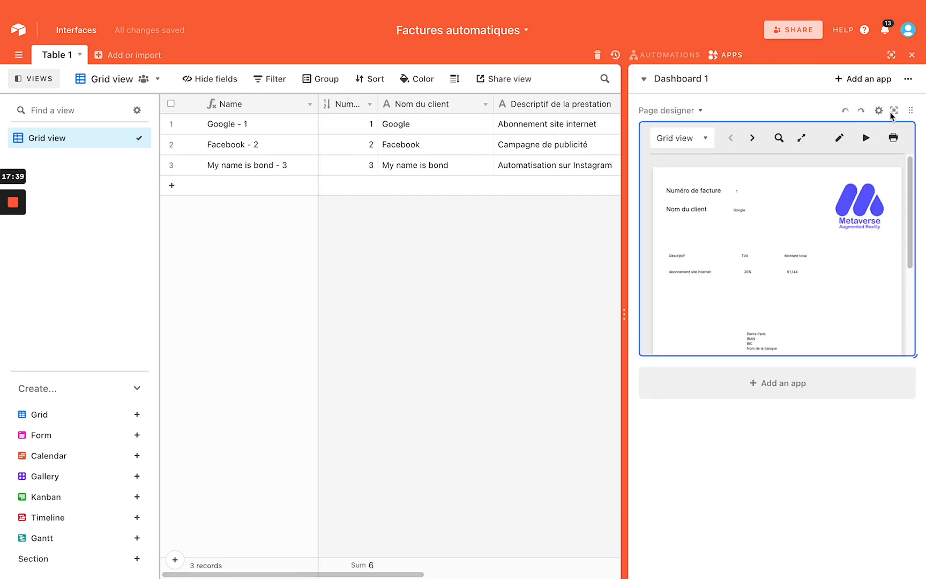
{"action": "left_click", "coordinate": [893, 110]}
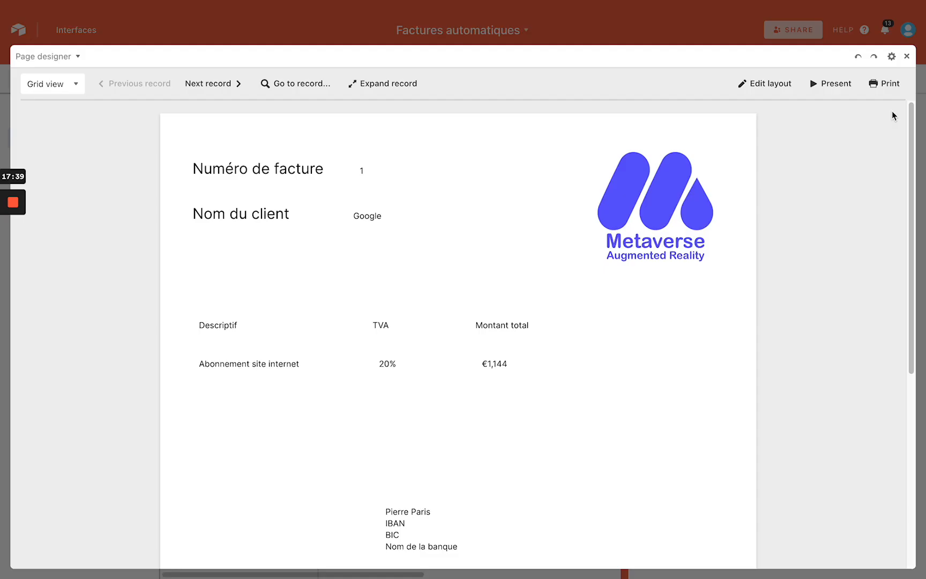
{"action": "left_click", "coordinate": [907, 57]}
{"action": "left_click", "coordinate": [906, 55]}
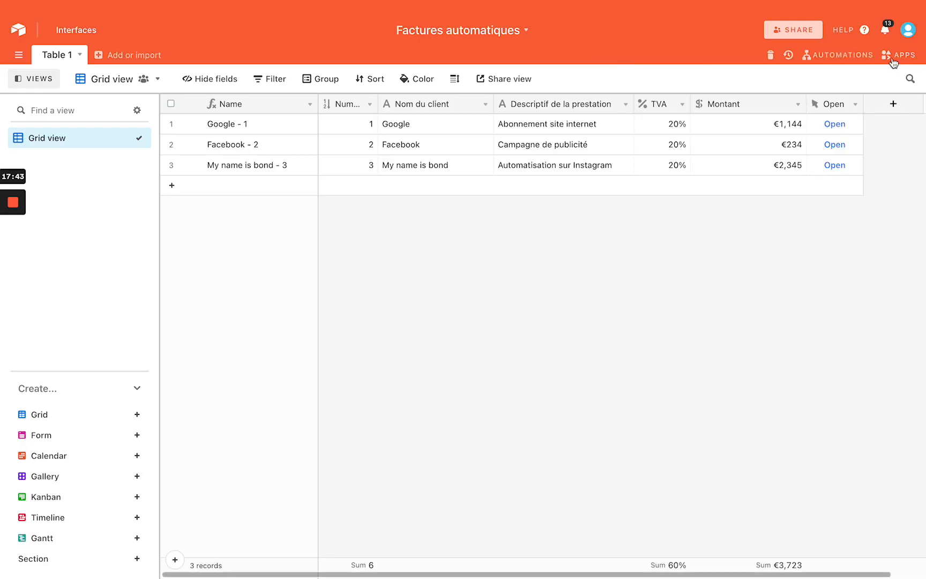
{"action": "left_click", "coordinate": [899, 54]}
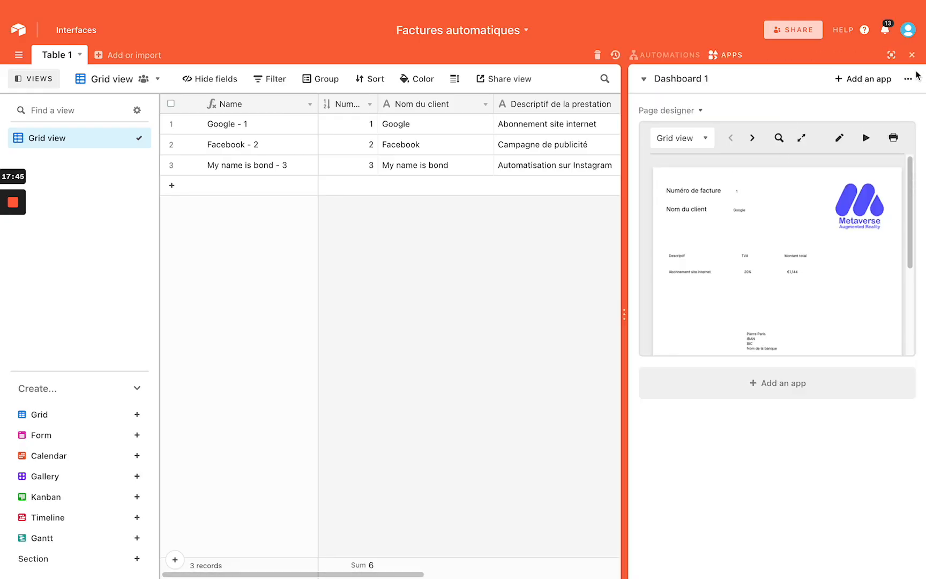
{"action": "left_click", "coordinate": [912, 56]}
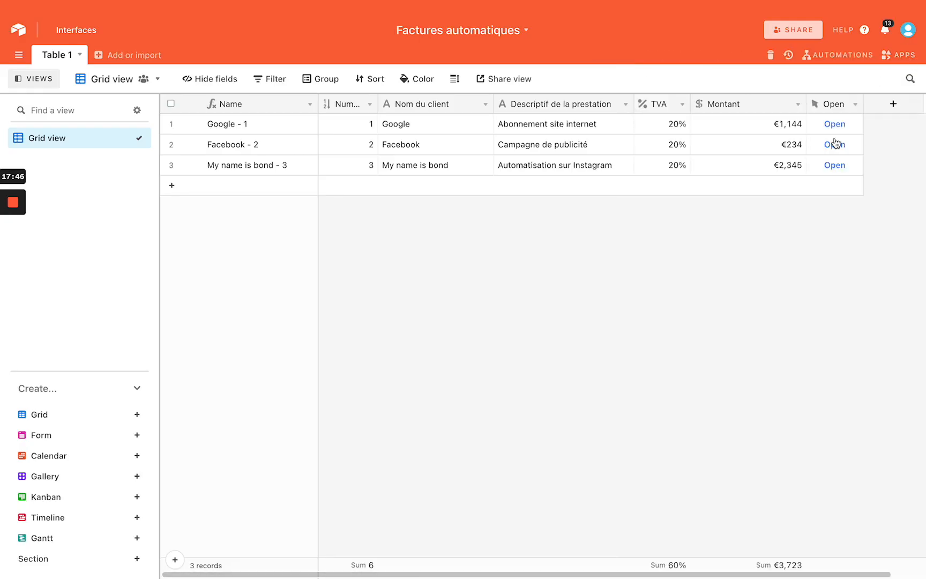
Add a widened Facture attachment field, then preview row 1's Google invoice
{"action": "left_click", "coordinate": [893, 105]}
{"action": "left_click", "coordinate": [701, 250]}
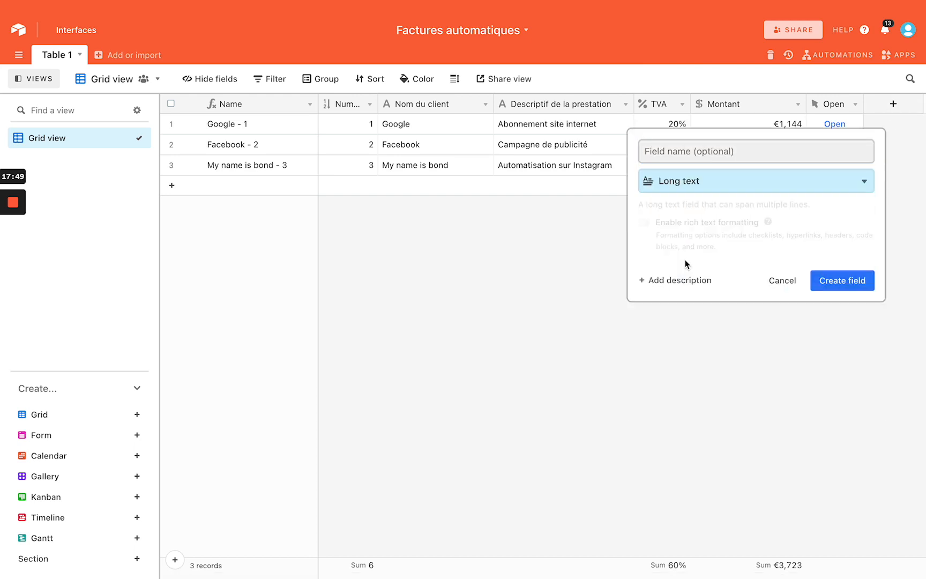
{"action": "left_click", "coordinate": [785, 287]}
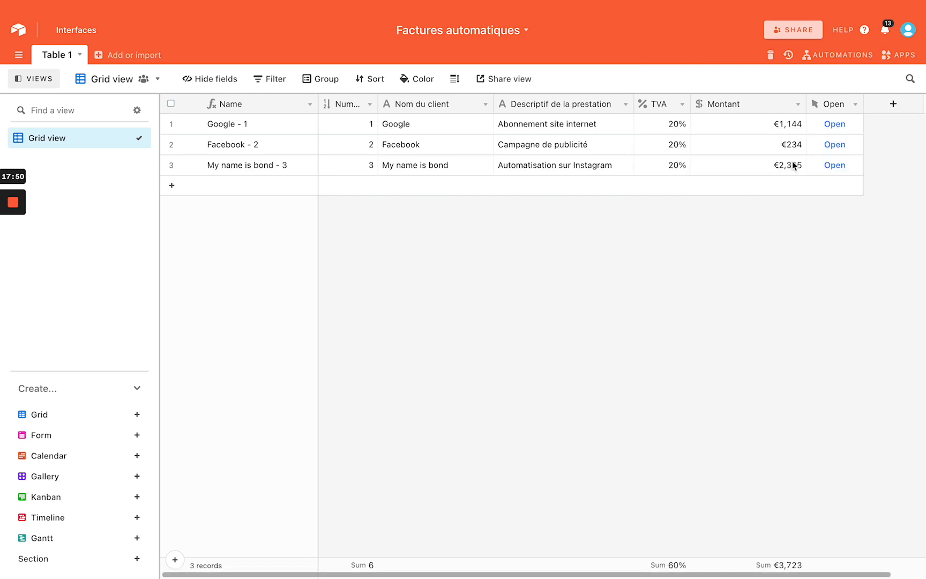
{"action": "left_click", "coordinate": [893, 104]}
{"action": "left_click", "coordinate": [694, 271]}
{"action": "left_click", "coordinate": [700, 151]}
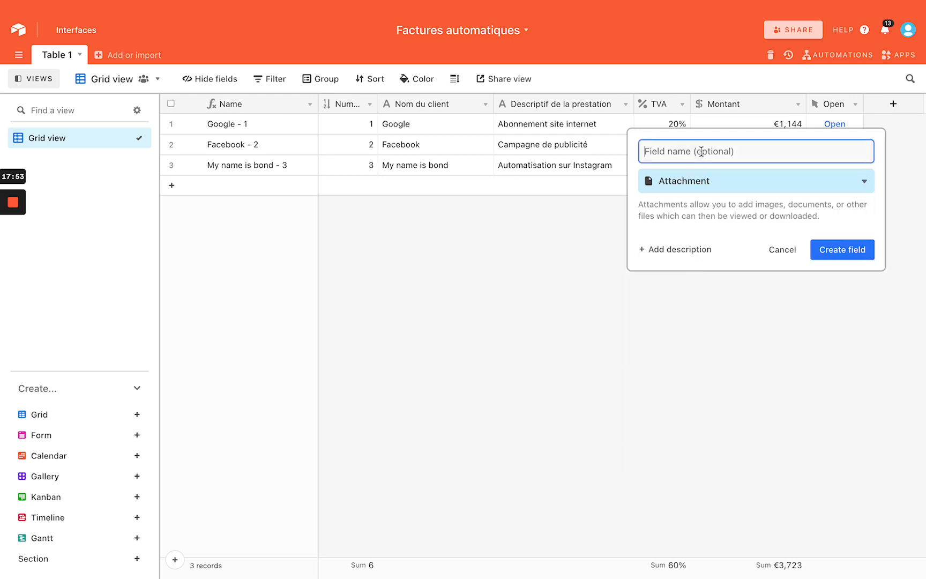
{"action": "type", "text": "Facture"}
{"action": "key", "text": "Return"}
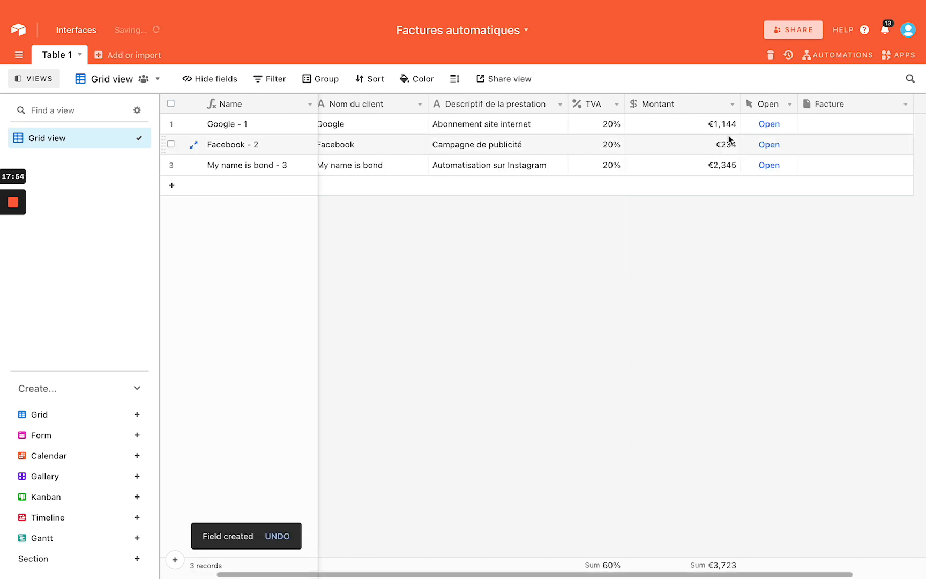
{"action": "left_click_drag", "start_coordinate": [856, 102], "coordinate": [868, 102]}
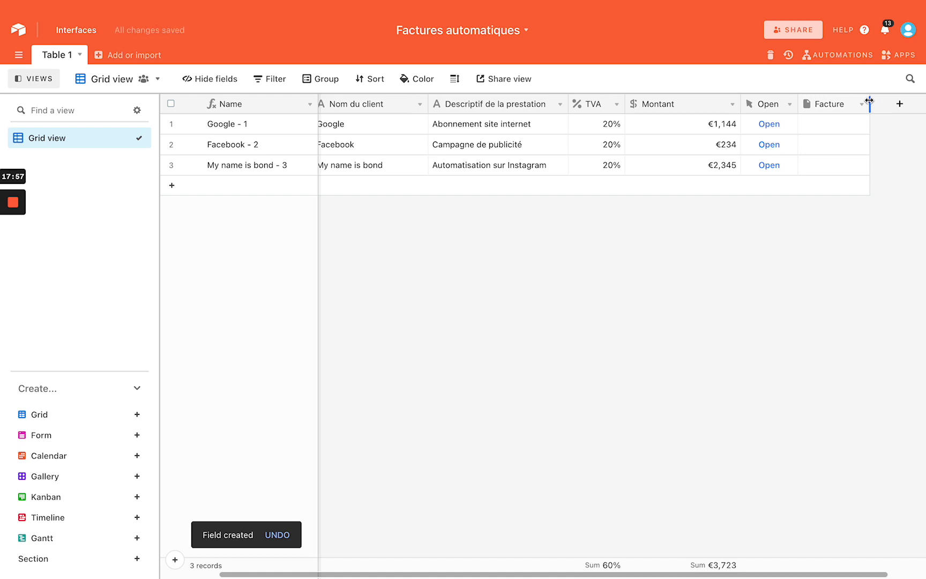
{"action": "left_click", "coordinate": [769, 124]}
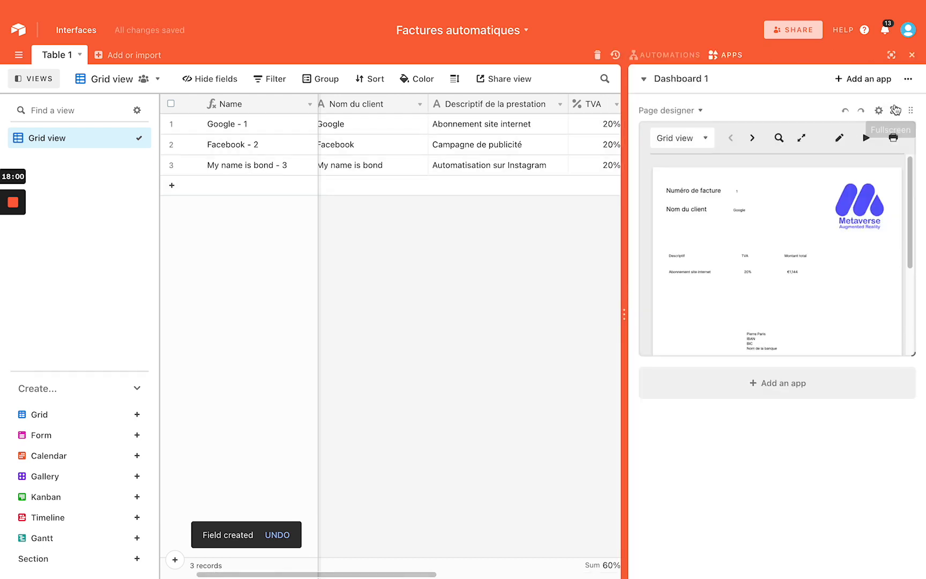
Show the Google invoice as a full page and frame it for screen capture
{"action": "left_click", "coordinate": [894, 107]}
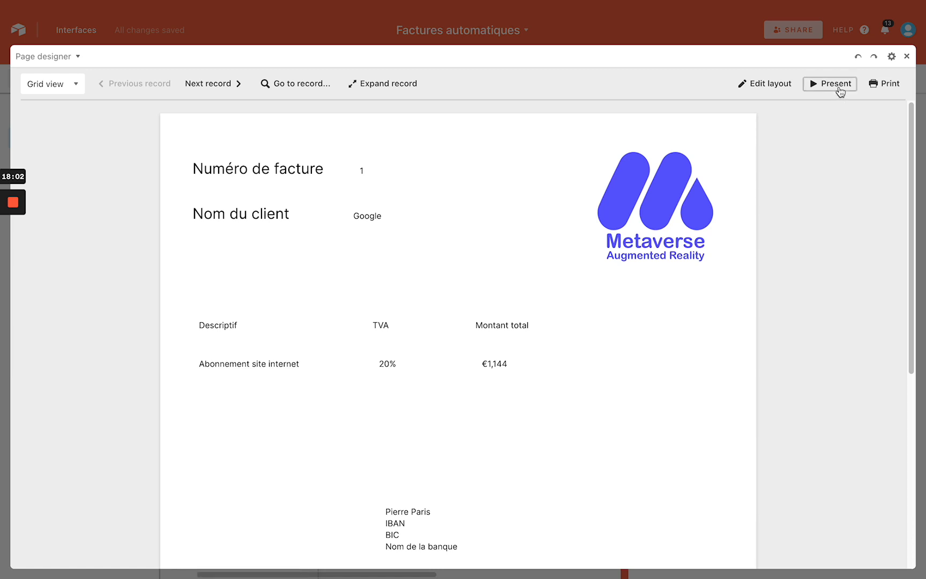
{"action": "left_click", "coordinate": [831, 84]}
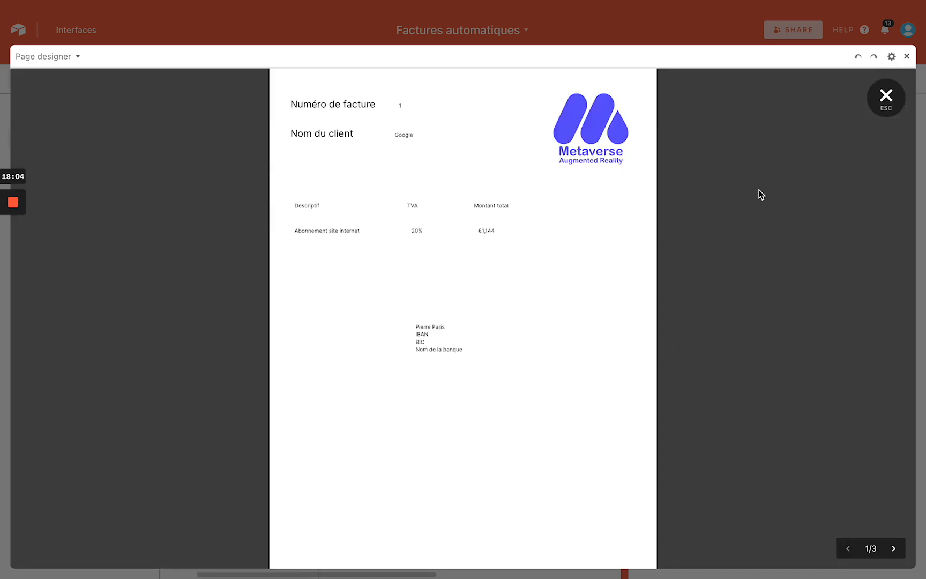
{"action": "key", "text": "super+shift+5"}
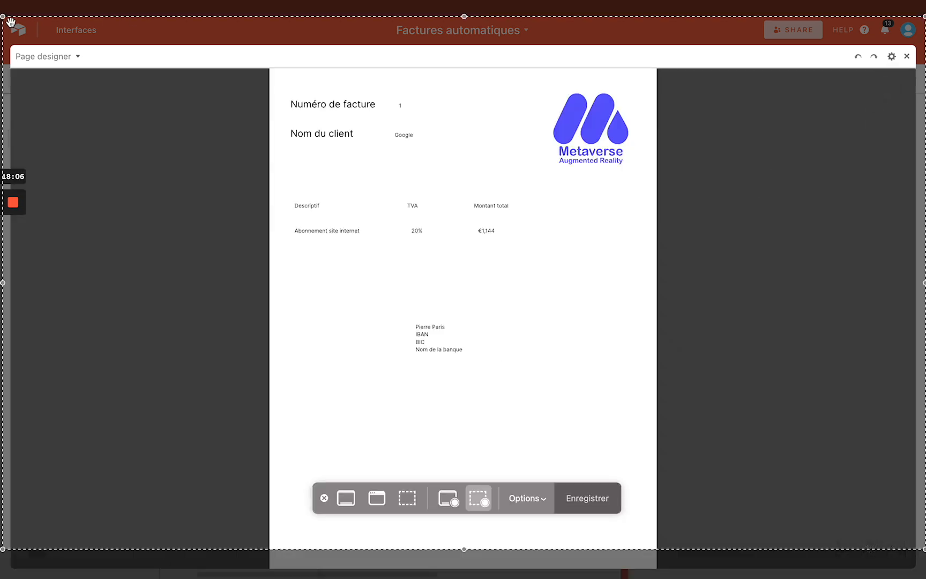
{"action": "left_click_drag", "start_coordinate": [4, 18], "coordinate": [273, 73]}
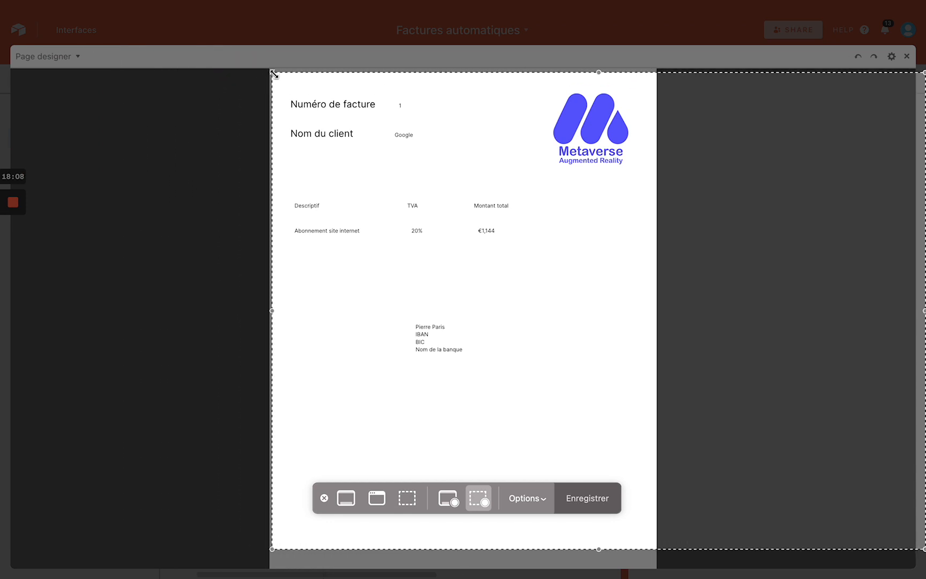
{"action": "left_click_drag", "start_coordinate": [922, 549], "coordinate": [652, 561]}
{"action": "left_click", "coordinate": [585, 498]}
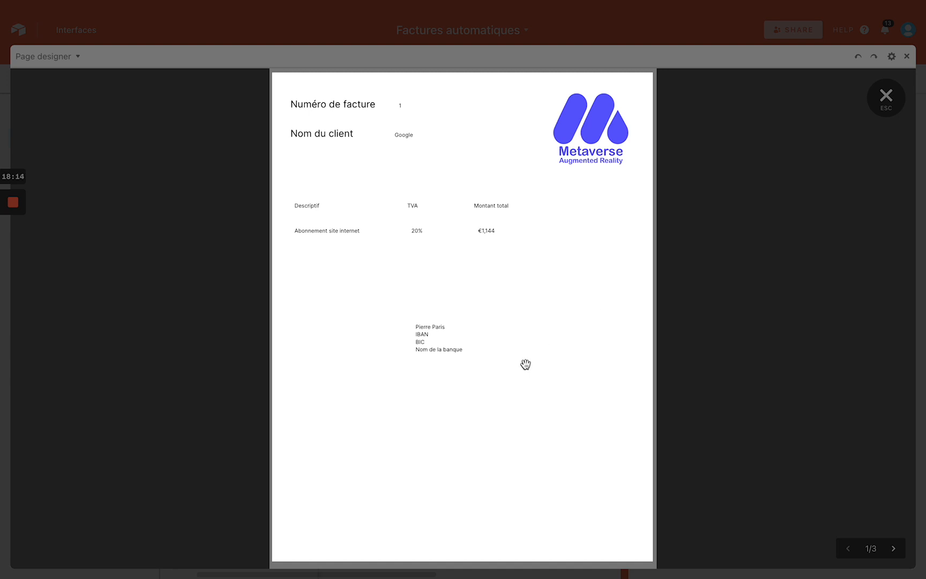
{"action": "key", "text": "super+shift+5"}
{"action": "left_click", "coordinate": [452, 503]}
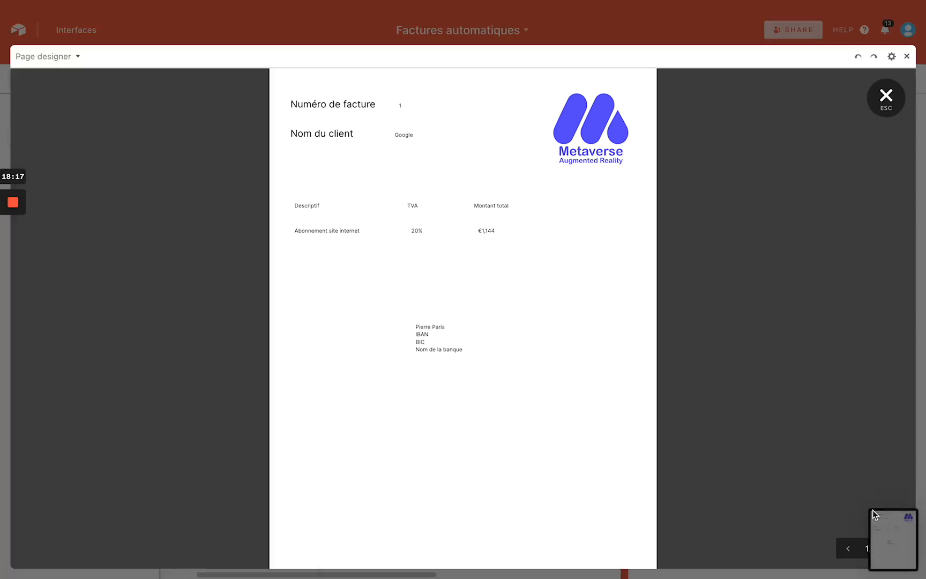
Screenshot the invoice and drop the image into the Google - 1 Facture cell
{"action": "key", "text": "super+shift+5"}
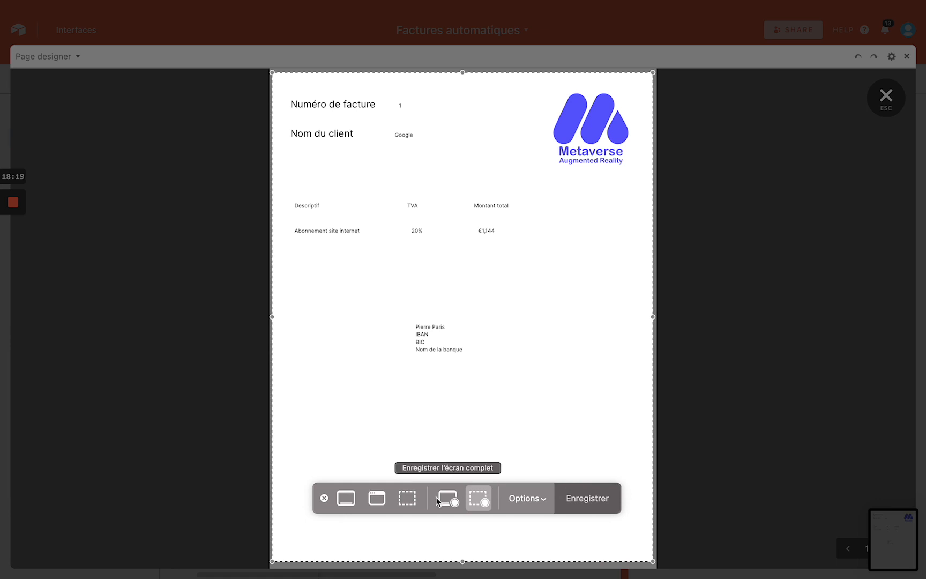
{"action": "left_click", "coordinate": [407, 498]}
{"action": "left_click", "coordinate": [585, 503]}
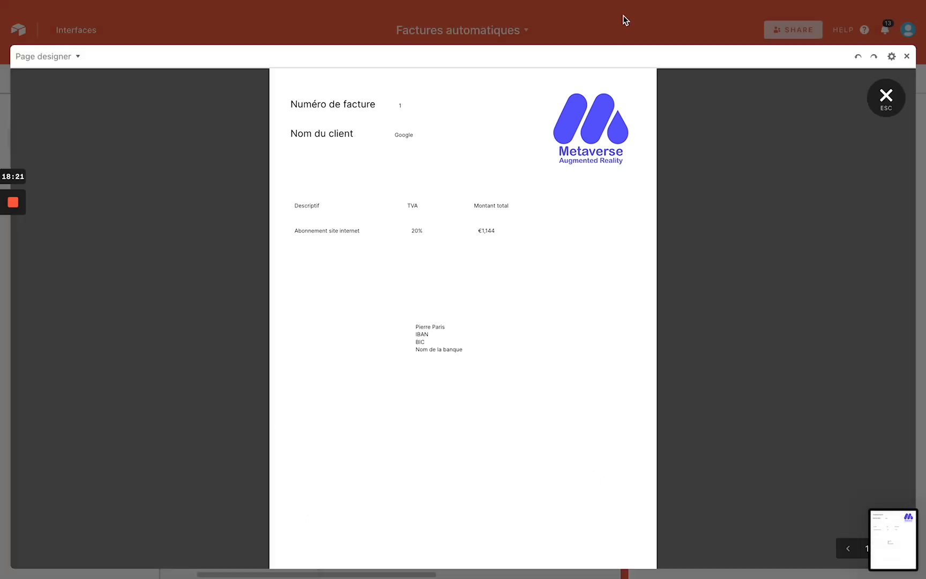
{"action": "key", "text": "Escape"}
{"action": "left_click_drag", "start_coordinate": [875, 515], "coordinate": [497, 123]}
{"action": "scroll", "coordinate": [541, 242], "scroll_direction": "right", "scroll_amount": 5}
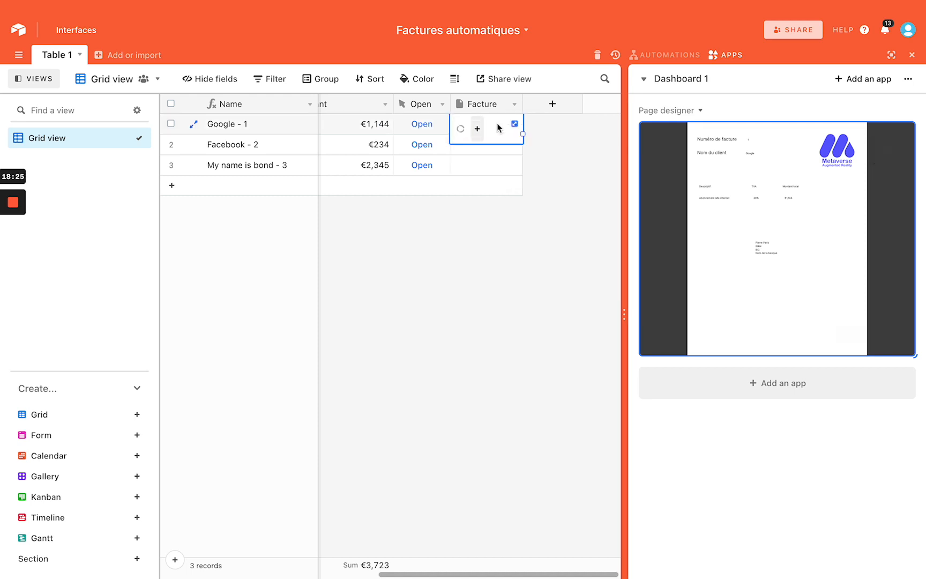
Add a checkbox field 'Envoyer la facture' after Facture and narrow its column
{"action": "left_click", "coordinate": [911, 55]}
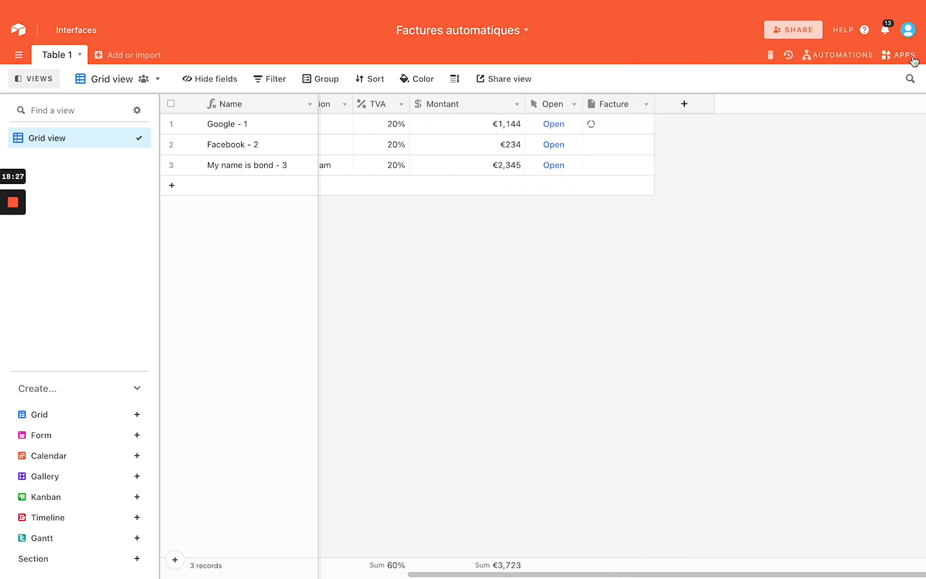
{"action": "scroll", "coordinate": [679, 217], "scroll_direction": "right", "scroll_amount": 5}
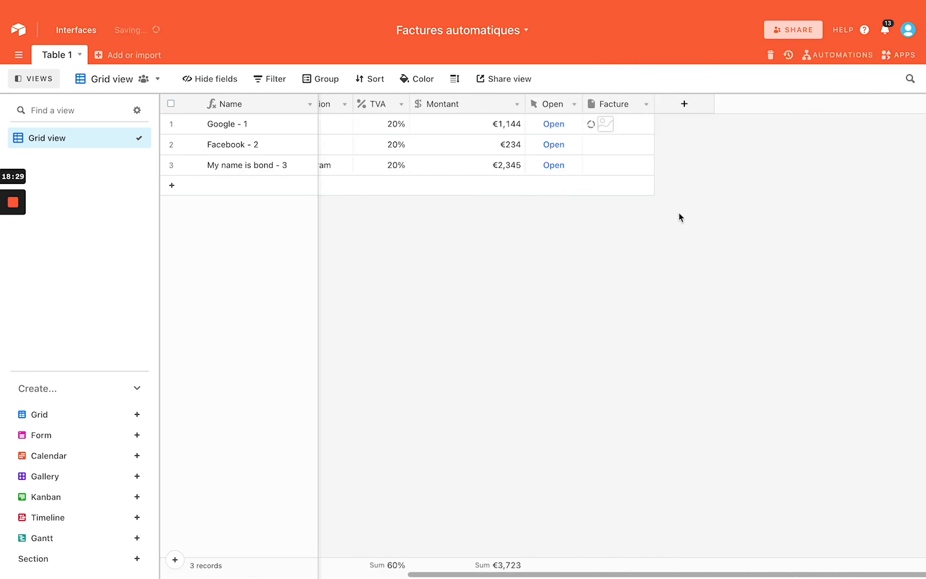
{"action": "left_click", "coordinate": [682, 106]}
{"action": "left_click", "coordinate": [700, 295]}
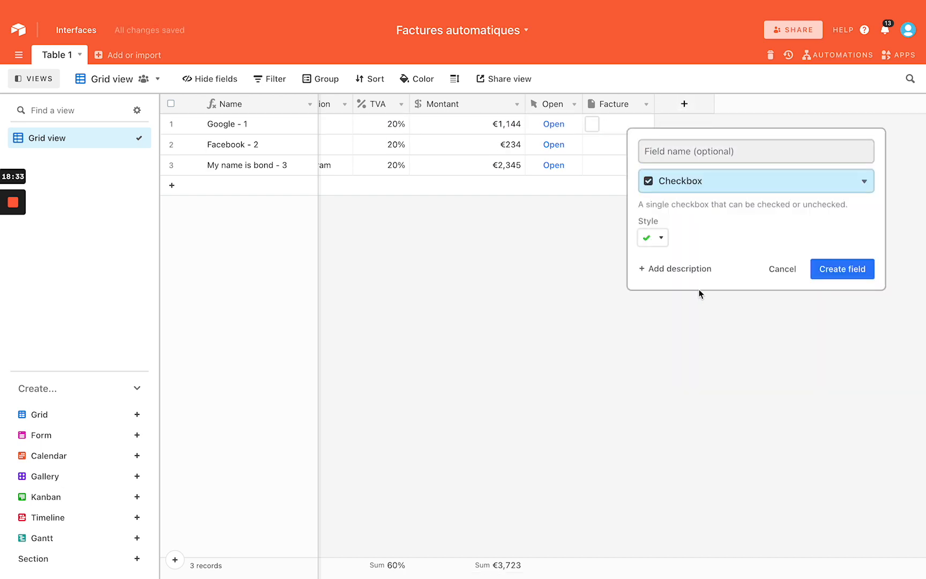
{"action": "type", "text": "En"}
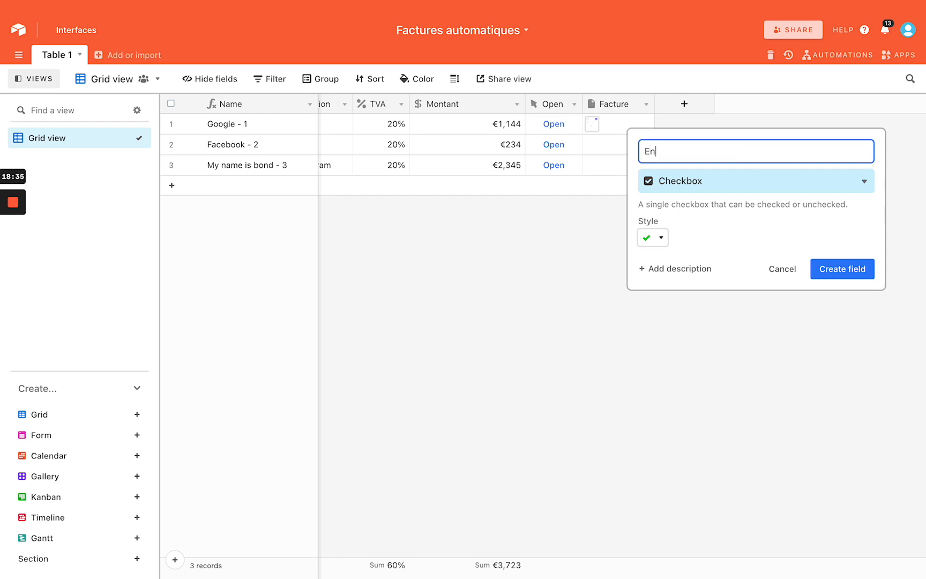
{"action": "type", "text": "voyer la facture"}
{"action": "key", "text": "Return"}
{"action": "left_click_drag", "start_coordinate": [824, 101], "coordinate": [812, 101]}
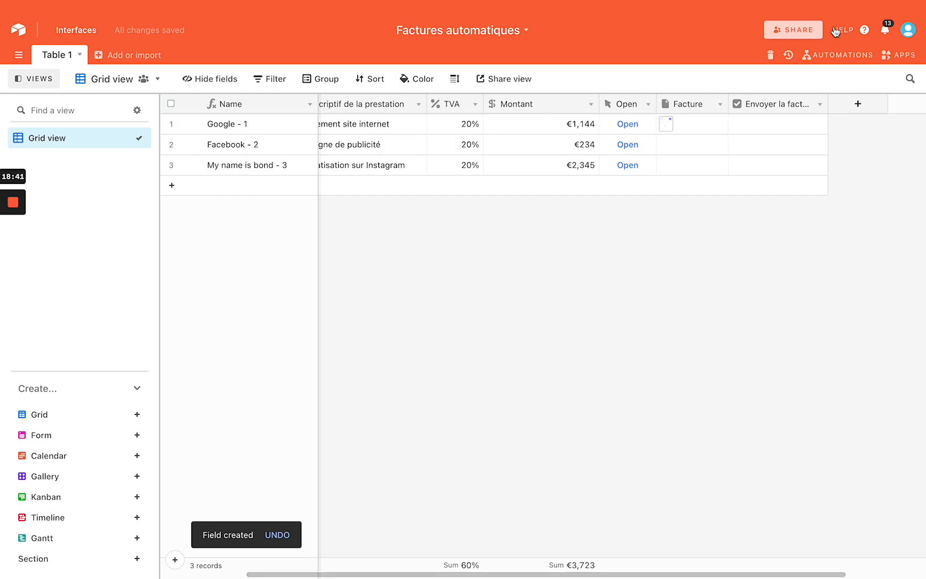
Create a custom automation and rename it 'Envoyer la facture'
{"action": "left_click", "coordinate": [833, 56]}
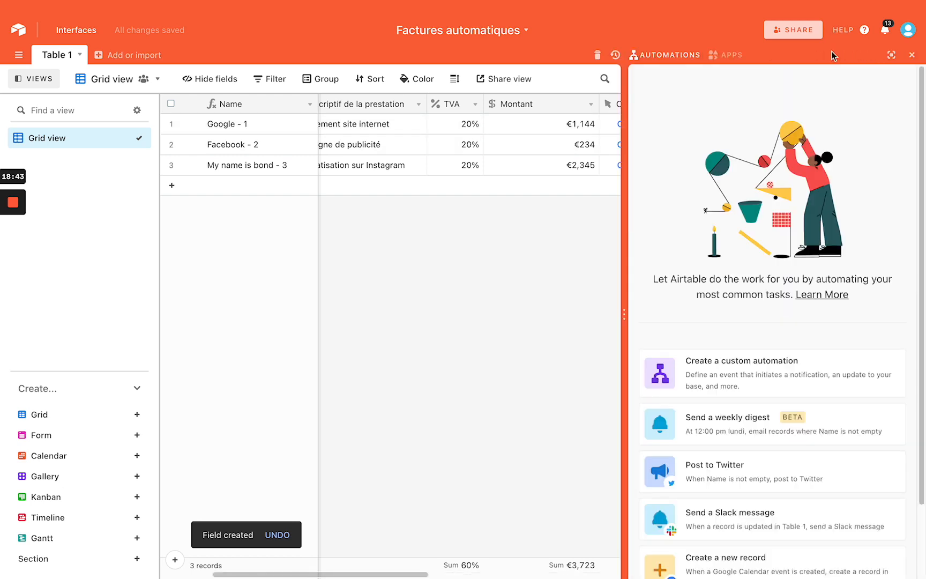
{"action": "left_click", "coordinate": [753, 364]}
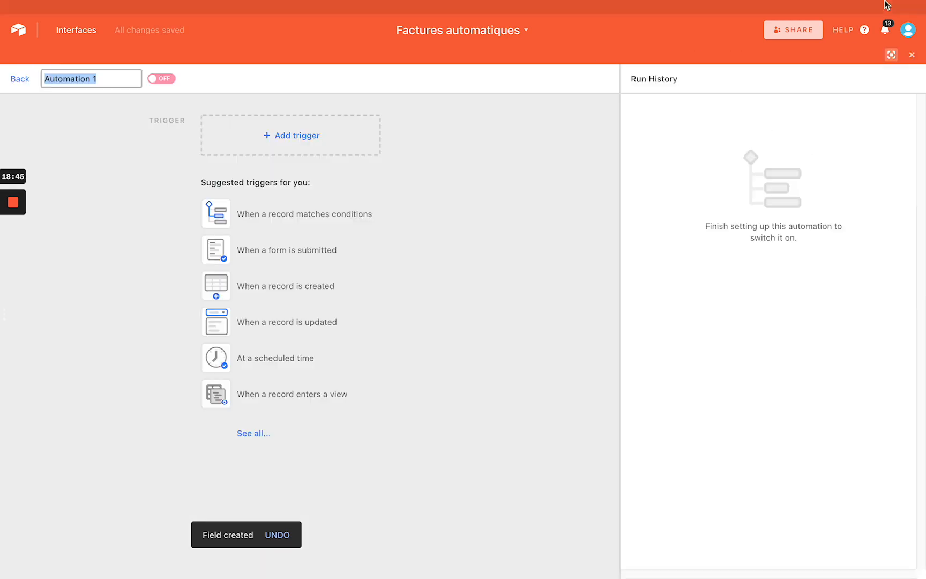
{"action": "left_click", "coordinate": [914, 55]}
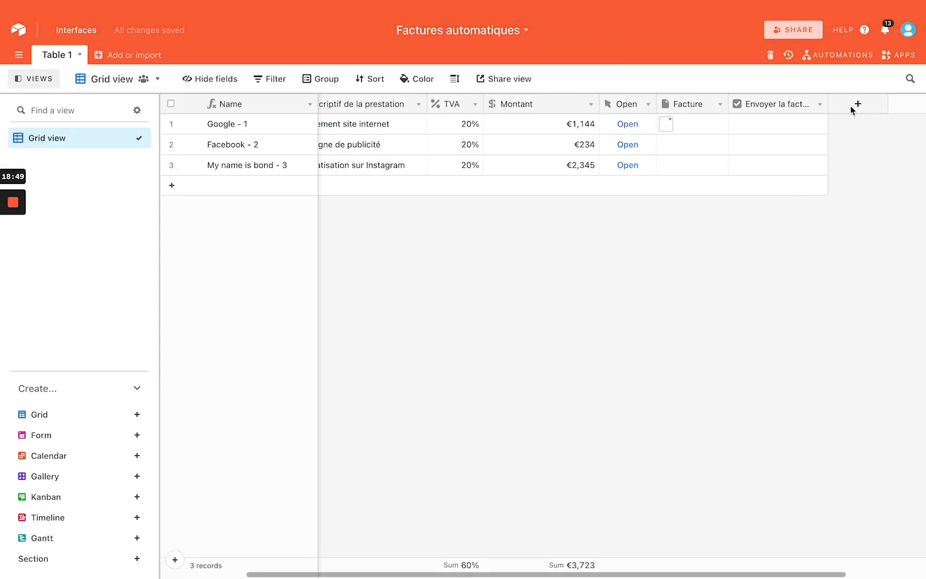
{"action": "left_click", "coordinate": [852, 55]}
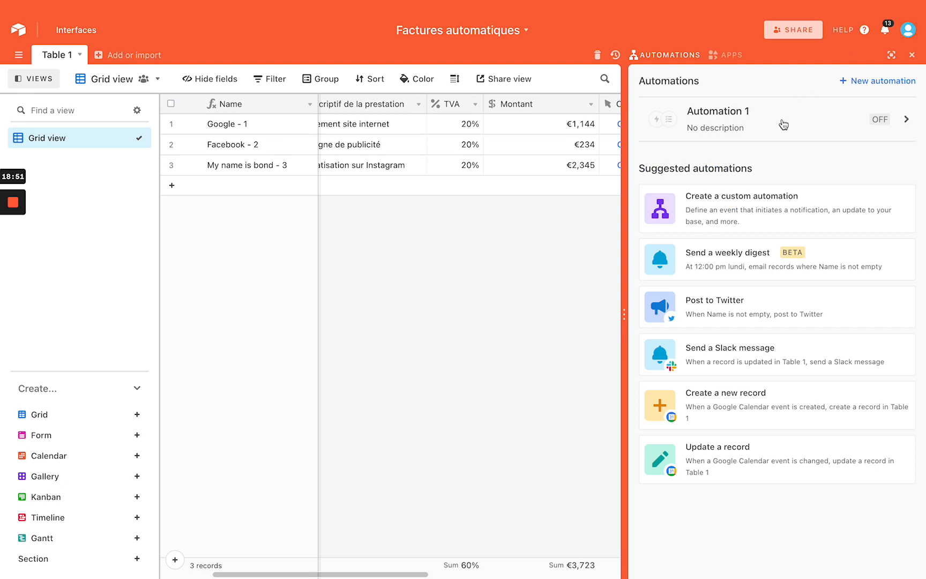
{"action": "left_click", "coordinate": [762, 218]}
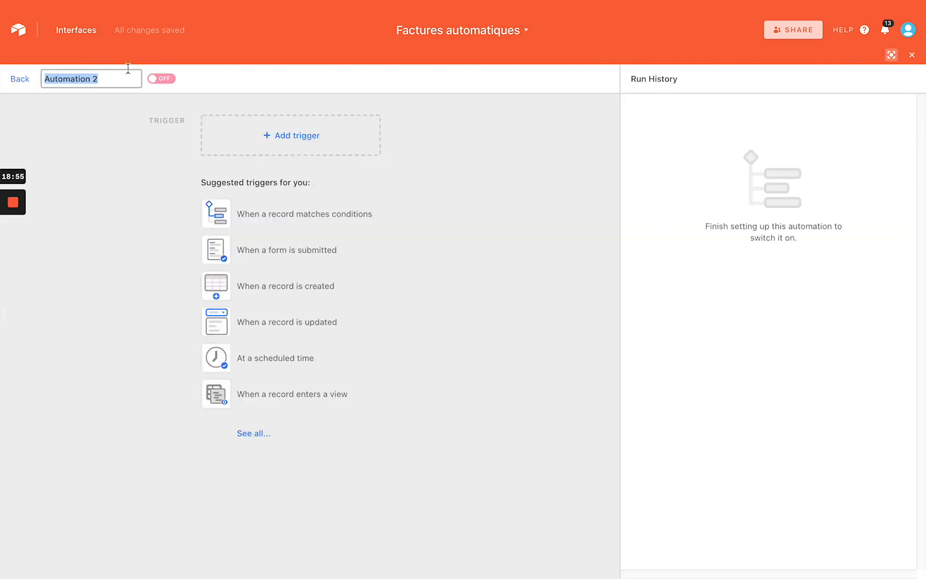
{"action": "type", "text": "Envoyer la facture"}
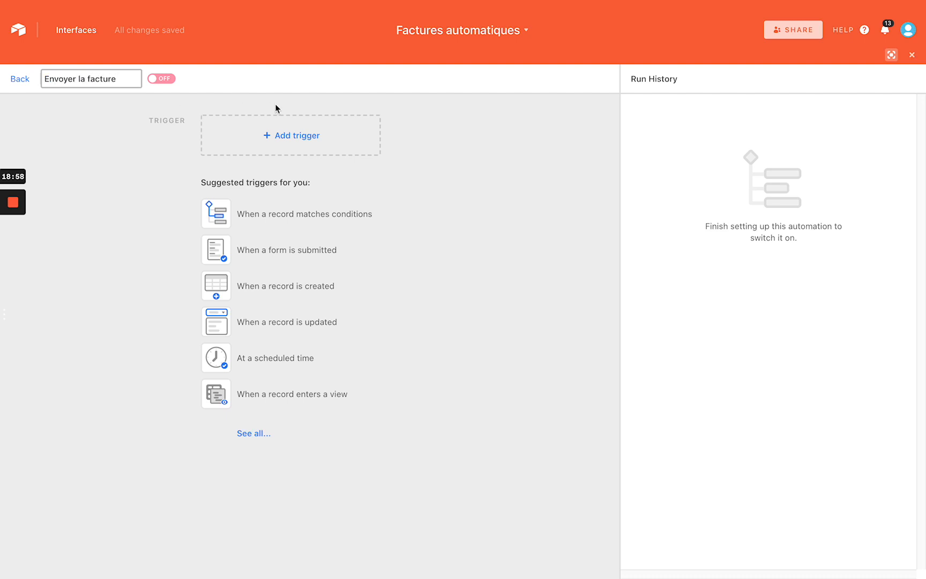
{"action": "left_click", "coordinate": [275, 135]}
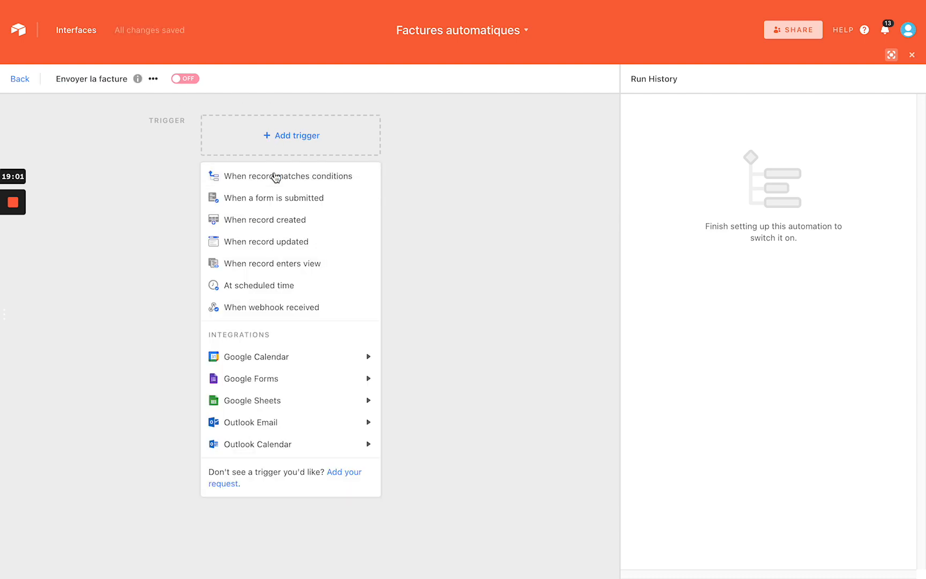
Trigger the automation when a Table 1 record has Envoyer la facture checked
{"action": "left_click", "coordinate": [275, 177]}
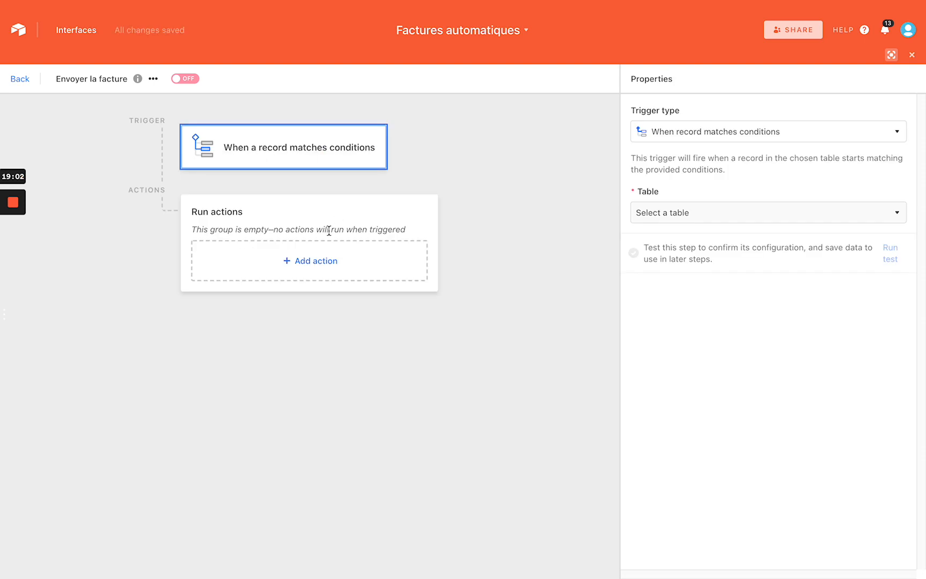
{"action": "left_click", "coordinate": [678, 214]}
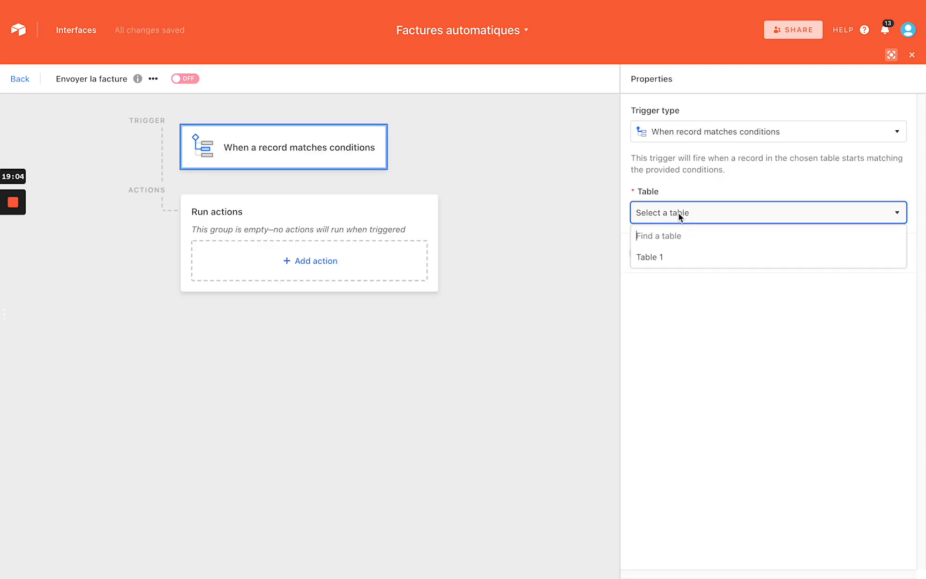
{"action": "left_click", "coordinate": [671, 258]}
{"action": "left_click", "coordinate": [668, 260]}
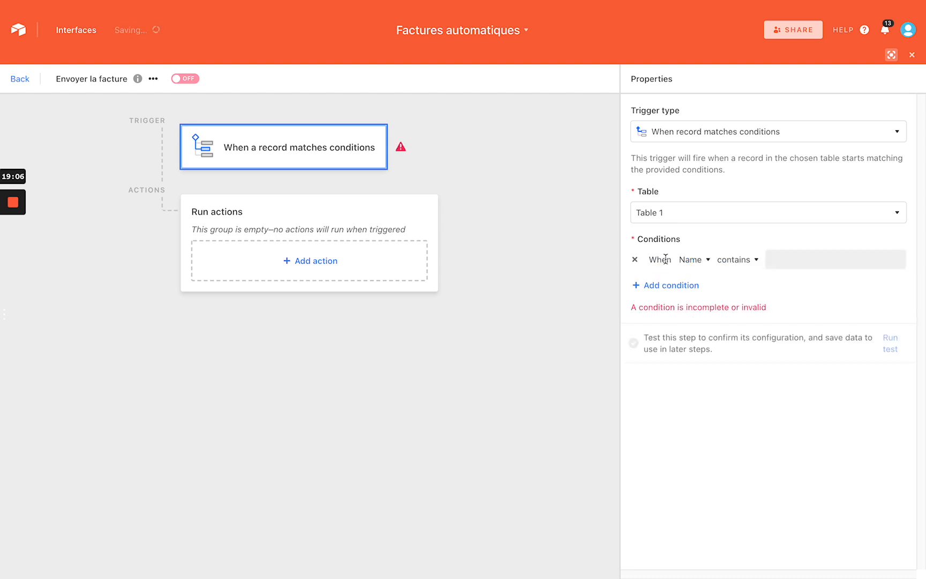
{"action": "left_click", "coordinate": [702, 262]}
{"action": "scroll", "coordinate": [717, 341], "scroll_direction": "down", "scroll_amount": 2}
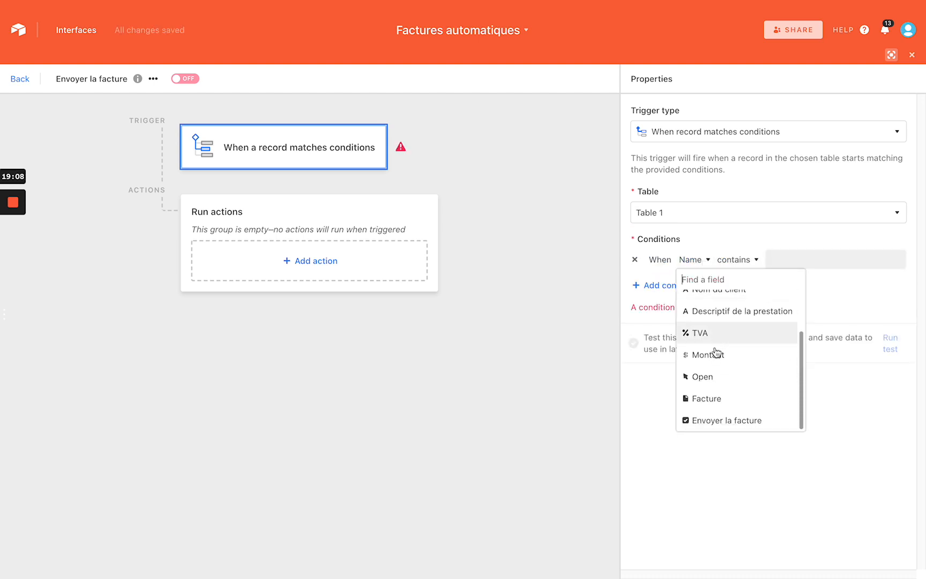
{"action": "left_click", "coordinate": [716, 421]}
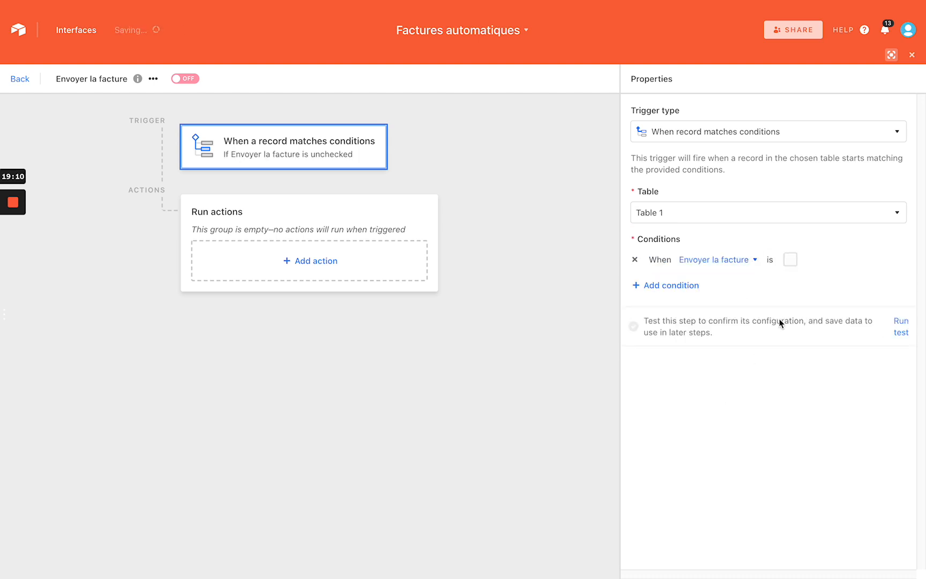
{"action": "left_click", "coordinate": [791, 260]}
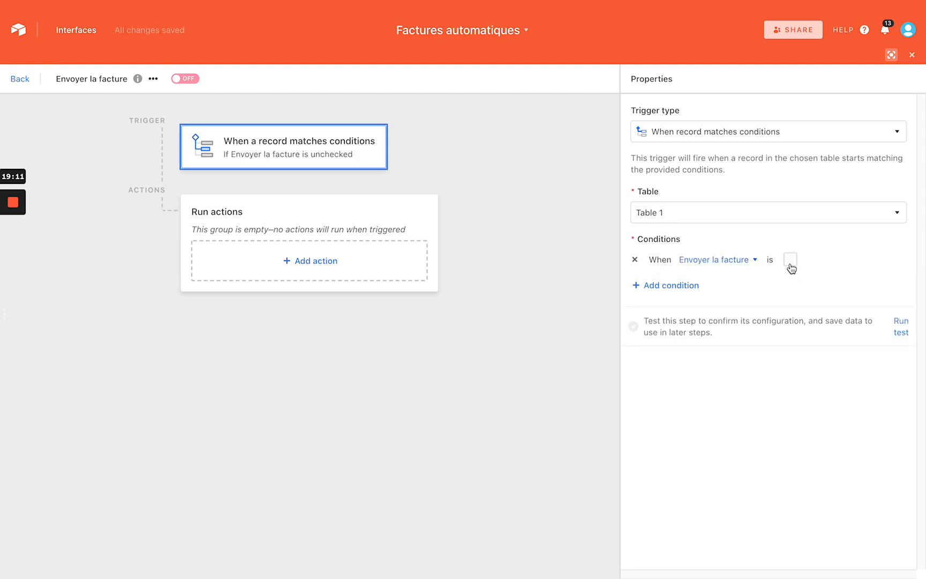
Replace a mistaken Gmail action with Airtable's Send an email action
{"action": "left_click", "coordinate": [311, 276]}
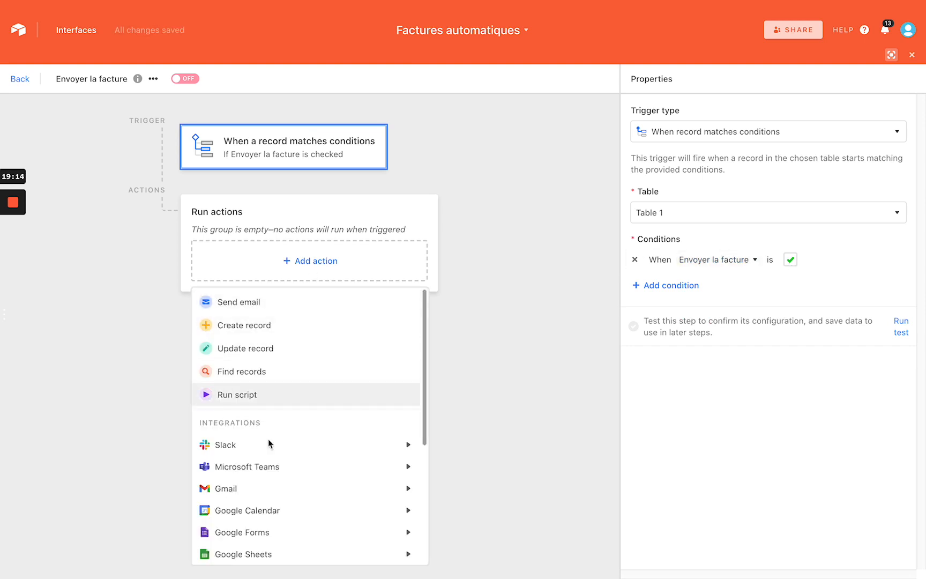
{"action": "mouse_move", "coordinate": [261, 494]}
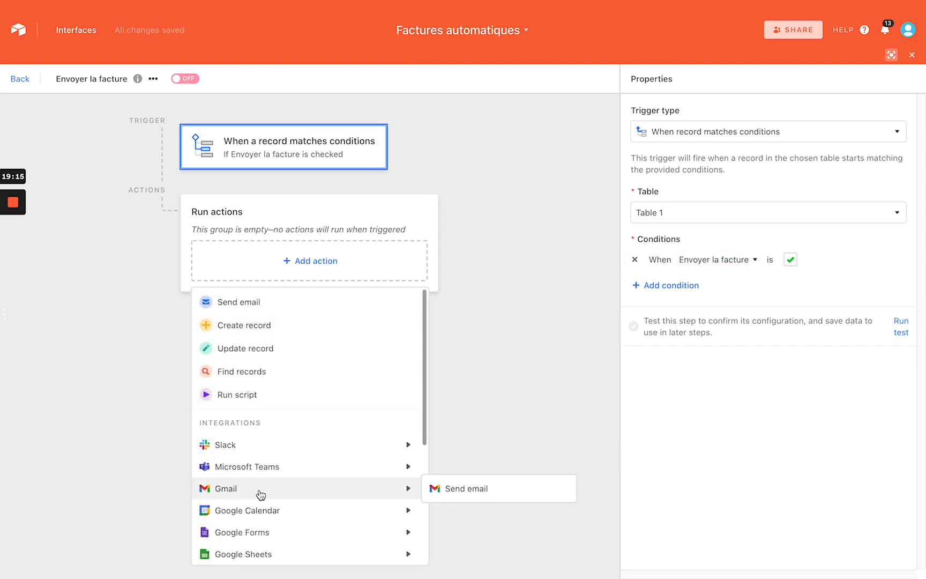
{"action": "left_click", "coordinate": [447, 493]}
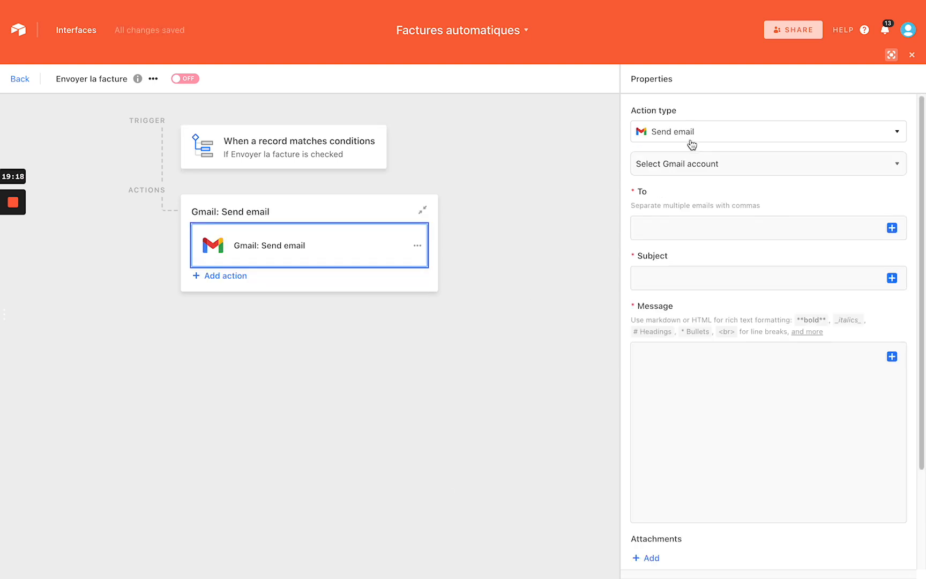
{"action": "left_click", "coordinate": [415, 246]}
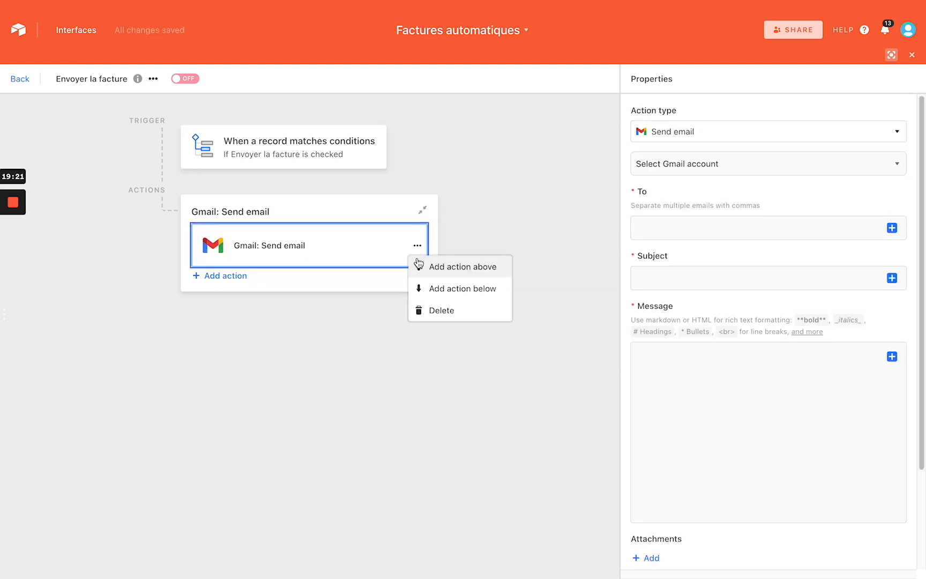
{"action": "left_click", "coordinate": [437, 310]}
{"action": "left_click", "coordinate": [536, 307]}
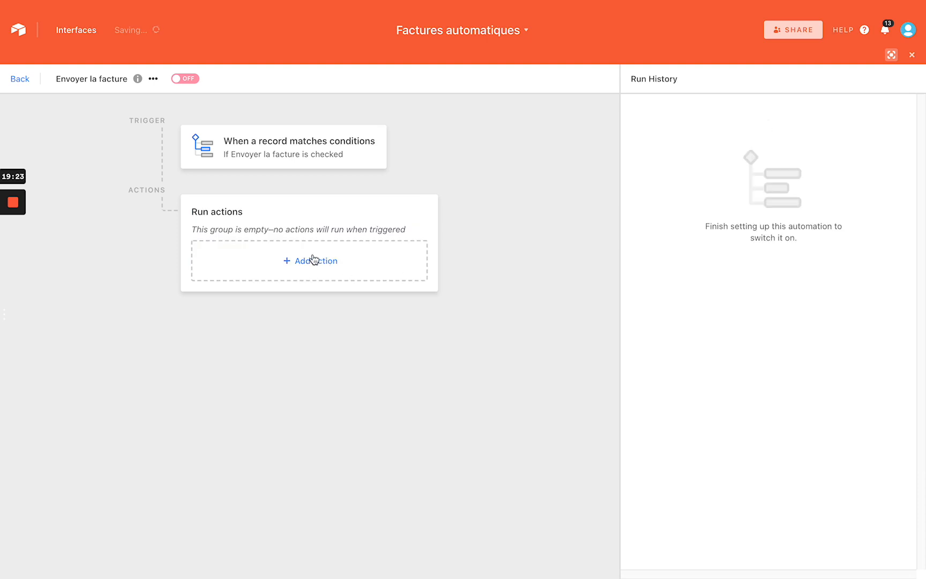
{"action": "left_click", "coordinate": [313, 260]}
{"action": "left_click", "coordinate": [268, 302]}
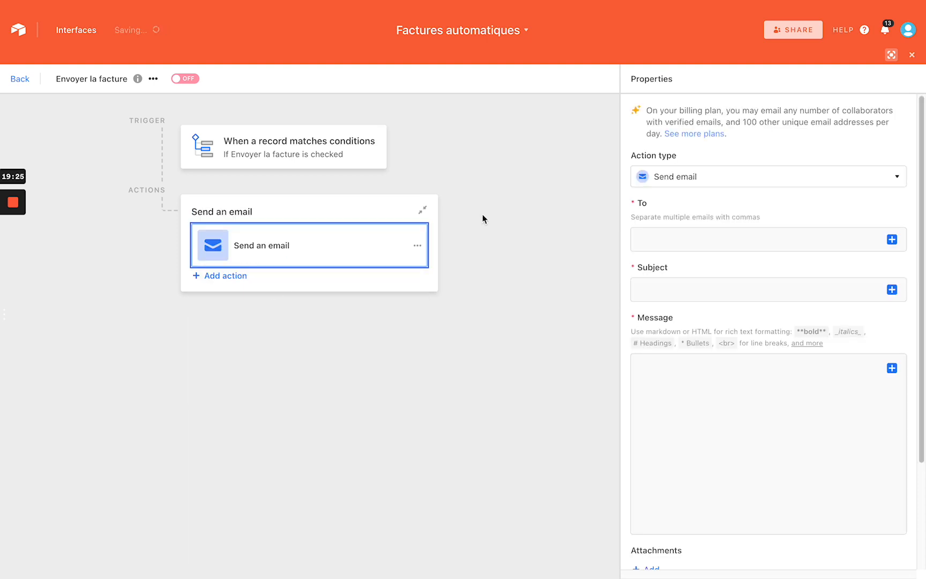
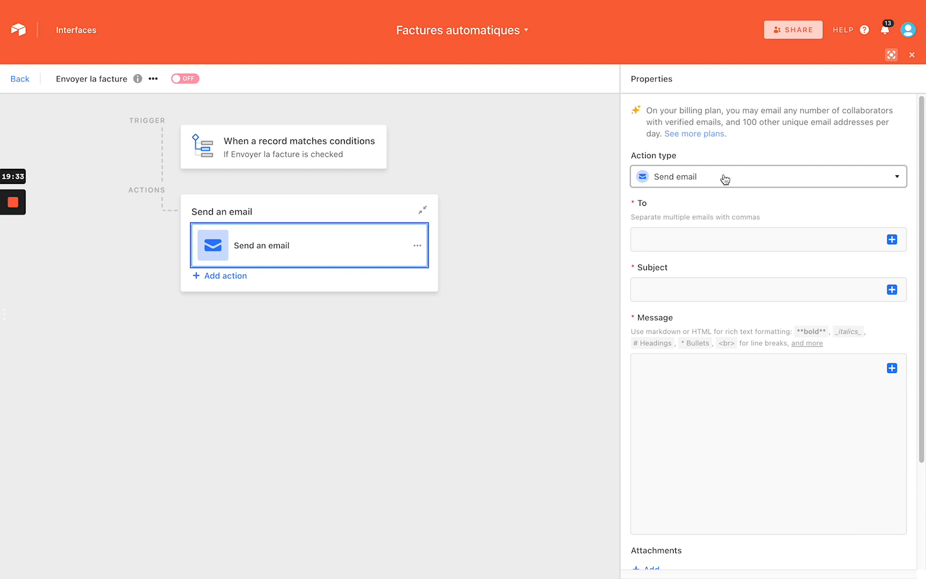
Enter the recipient's e-mail address in the To field of the Send an email action
{"action": "left_click", "coordinate": [711, 236]}
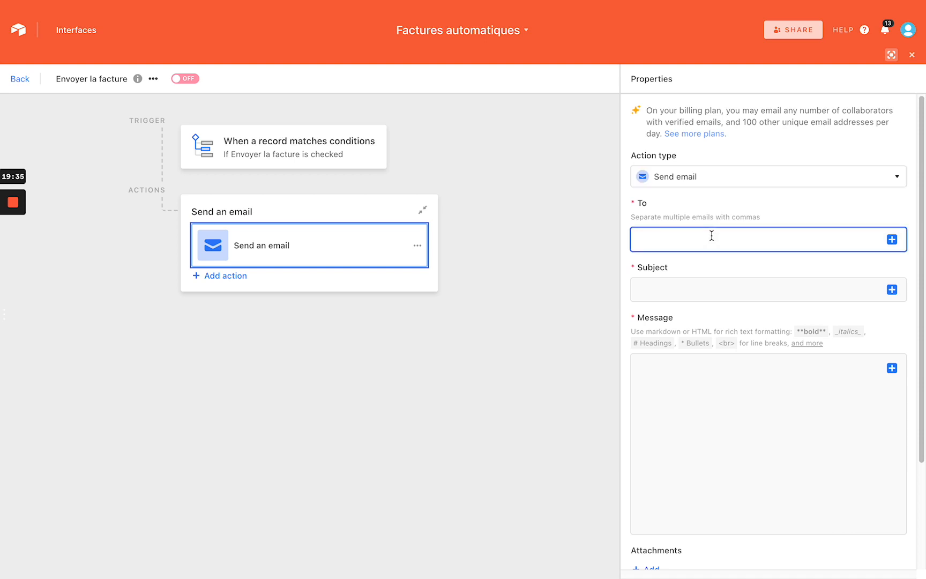
{"action": "left_click", "coordinate": [891, 239]}
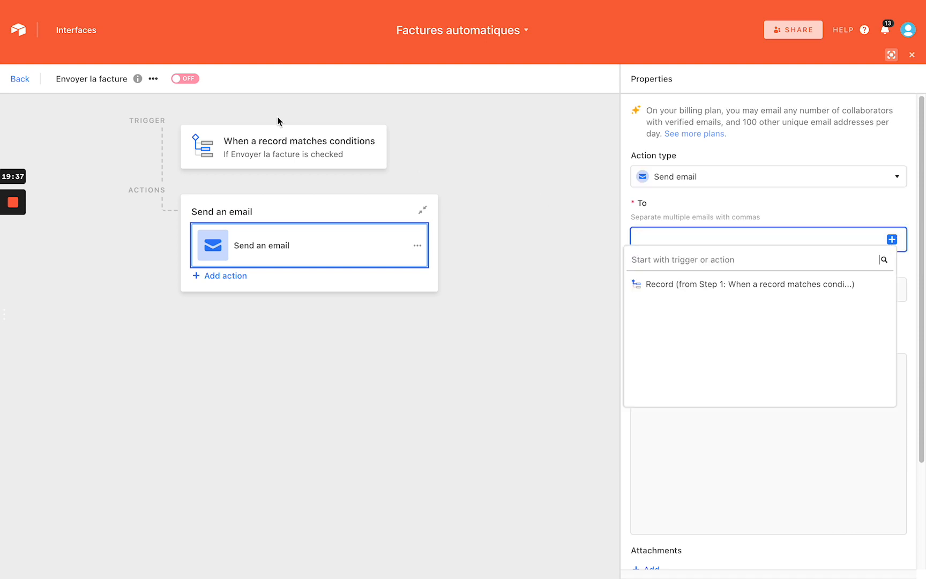
{"action": "left_click", "coordinate": [687, 239]}
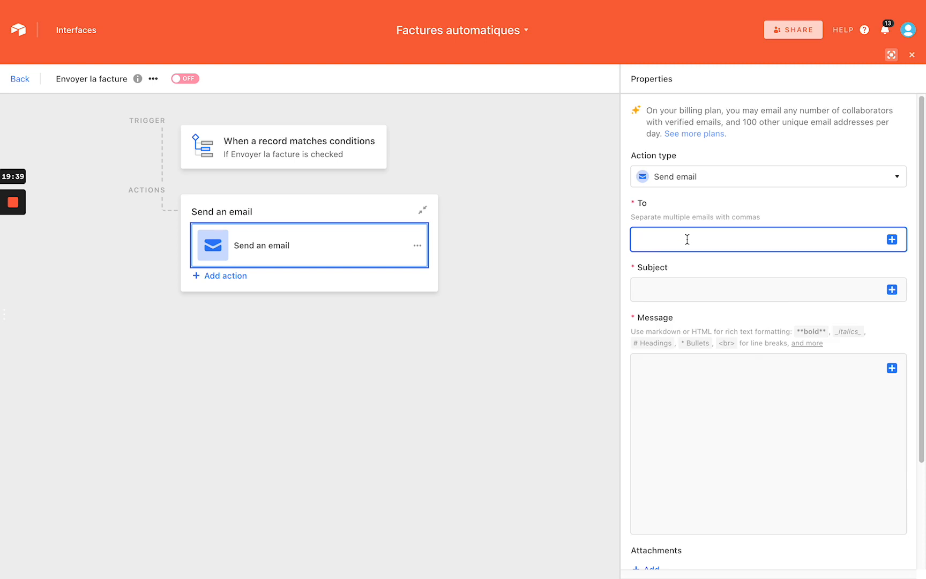
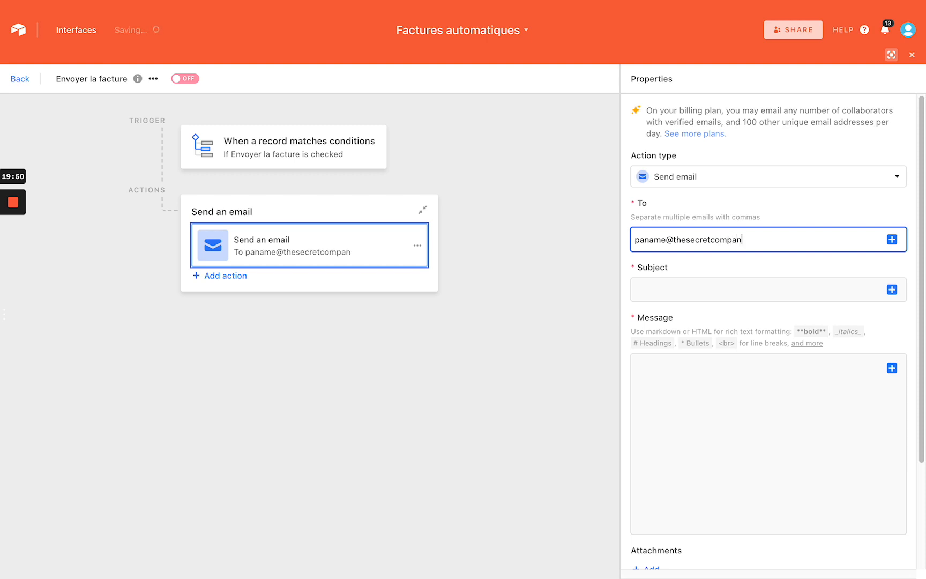
Set the subject to 'Ta facture est ready' and the message to 'Elle voici ta facture'
{"action": "left_click", "coordinate": [719, 287]}
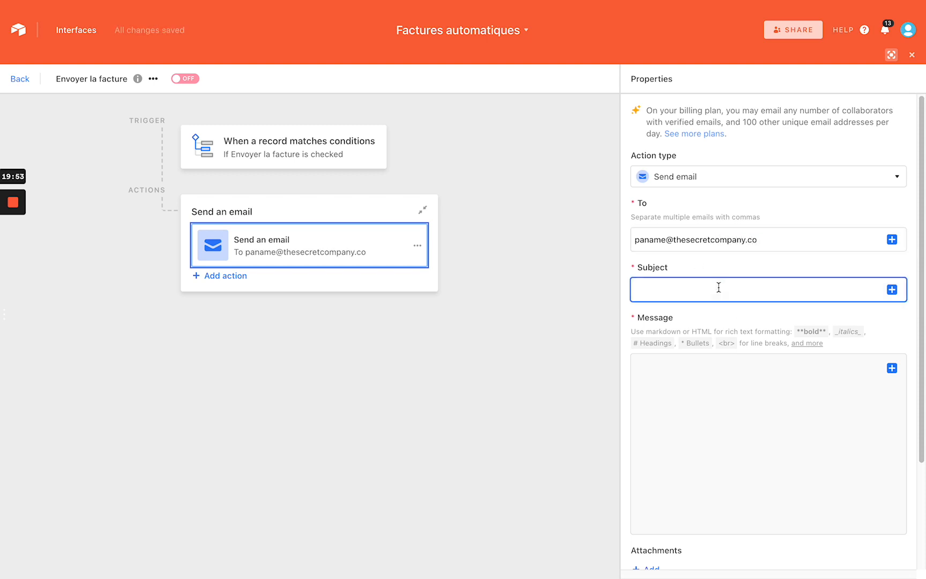
{"action": "type", "text": "Ta facture est ready"}
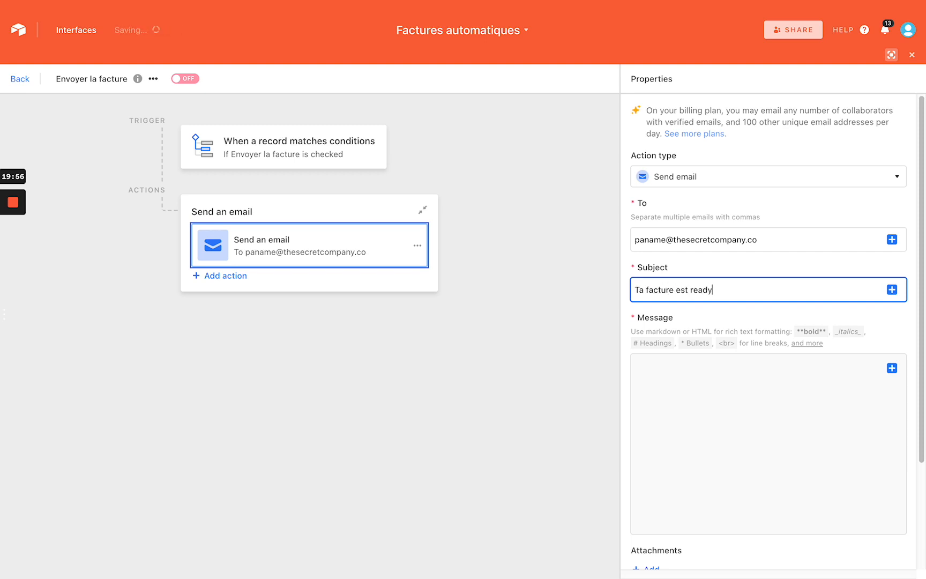
{"action": "left_click", "coordinate": [741, 386]}
{"action": "scroll", "coordinate": [729, 365], "scroll_direction": "down", "scroll_amount": 2}
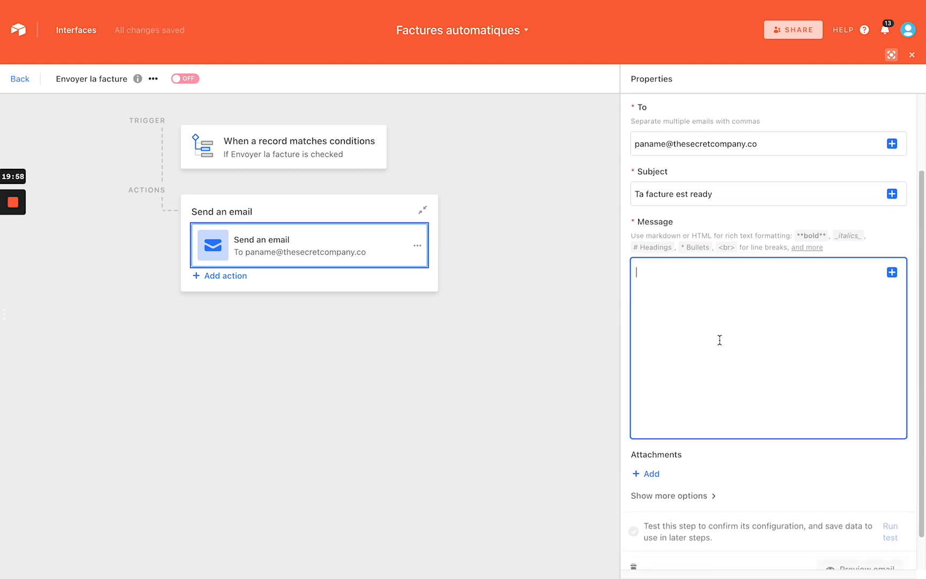
{"action": "type", "text": "Elle voici t"}
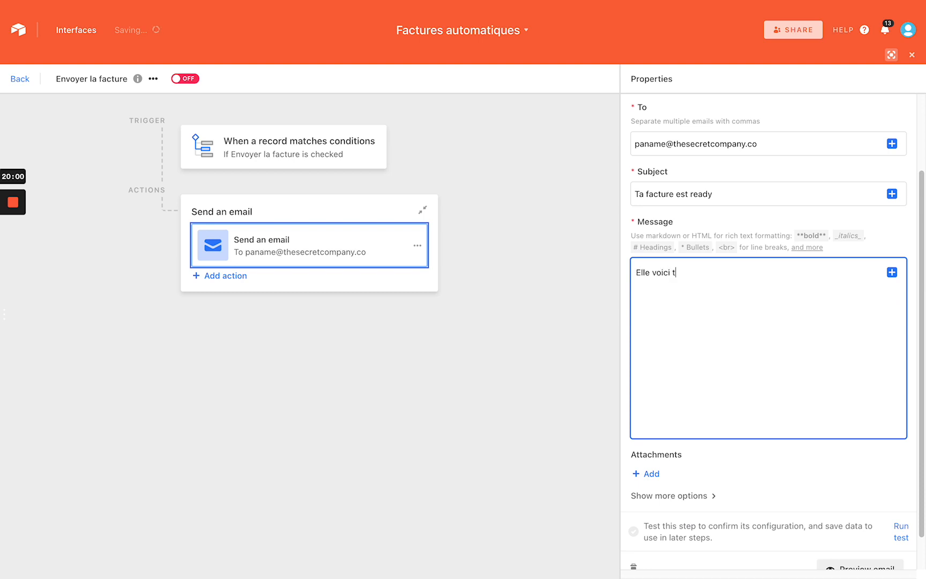
{"action": "type", "text": "a facture"}
{"action": "scroll", "coordinate": [773, 364], "scroll_direction": "down", "scroll_amount": 1}
Attach the triggering record's Facture field to the email
{"action": "left_click", "coordinate": [649, 435]}
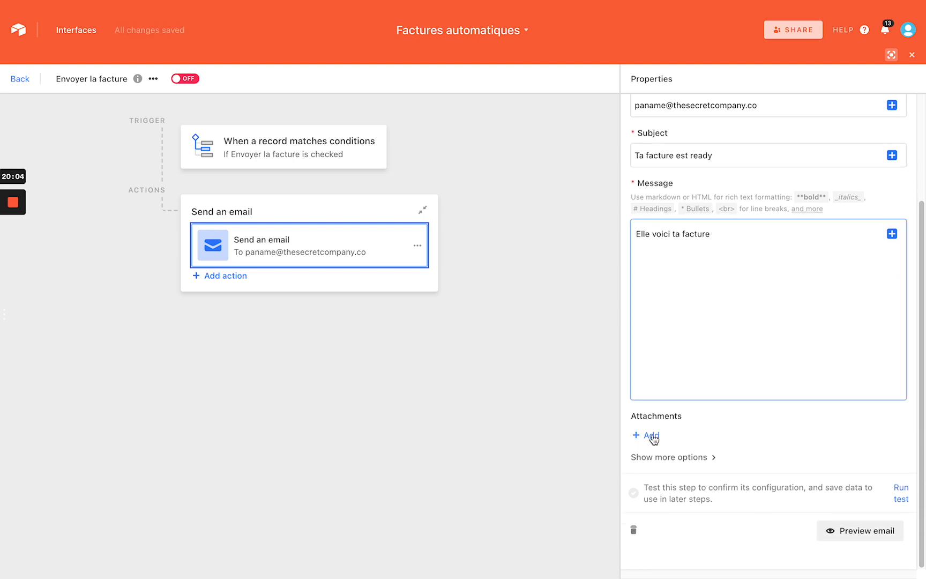
{"action": "left_click", "coordinate": [865, 456]}
{"action": "scroll", "coordinate": [713, 470], "scroll_direction": "down", "scroll_amount": 5}
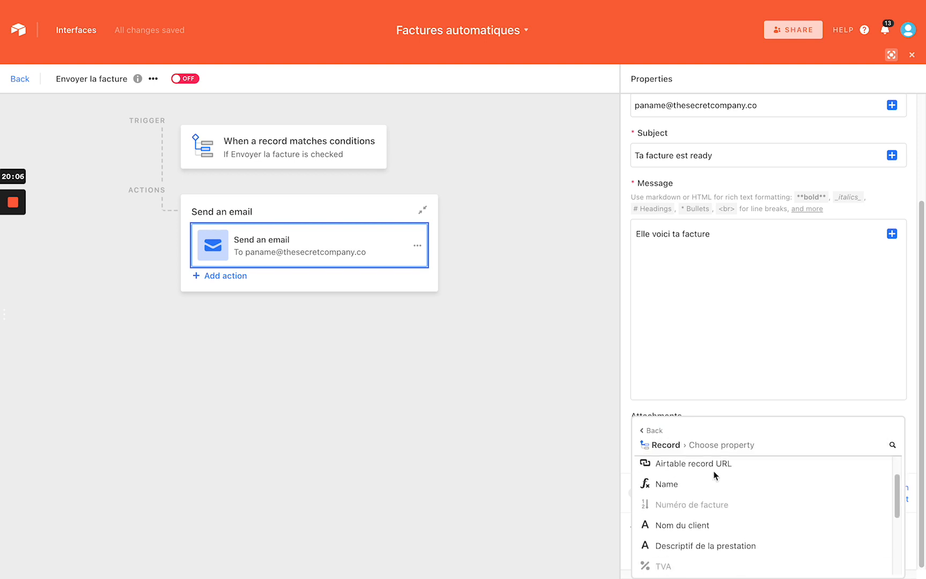
{"action": "scroll", "coordinate": [713, 470], "scroll_direction": "down", "scroll_amount": 2}
{"action": "mouse_move", "coordinate": [717, 492]}
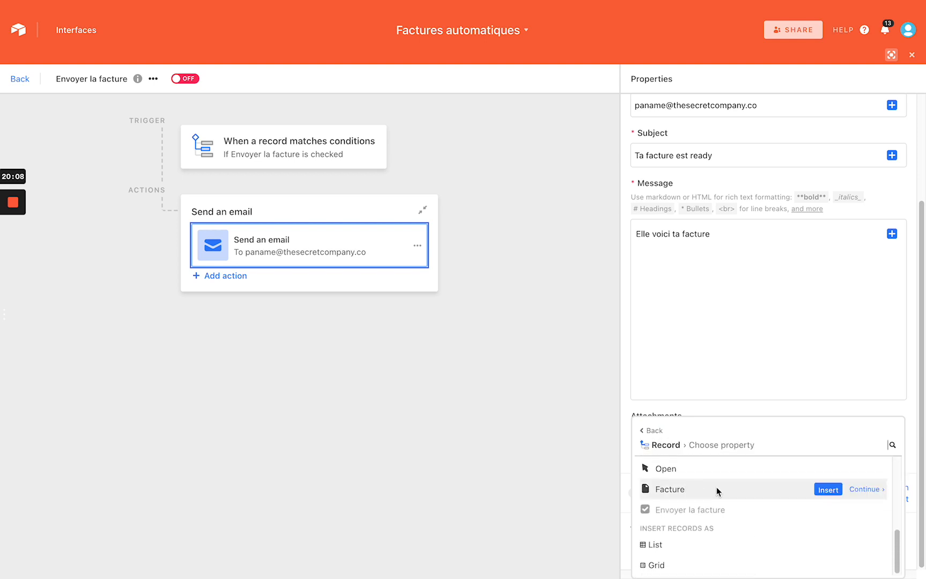
{"action": "left_click", "coordinate": [829, 489]}
{"action": "left_click", "coordinate": [763, 356]}
{"action": "scroll", "coordinate": [762, 356], "scroll_direction": "down", "scroll_amount": 1}
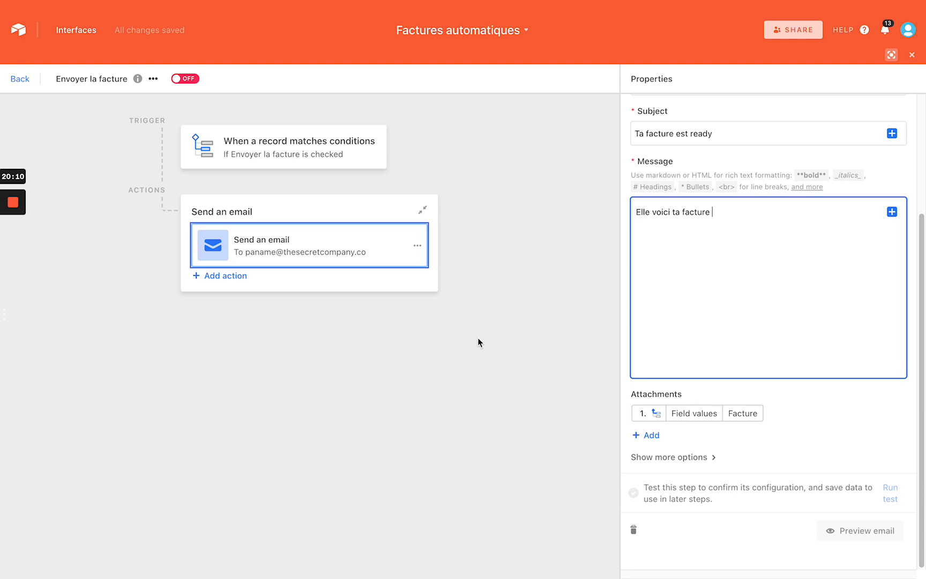
{"action": "left_click", "coordinate": [454, 358]}
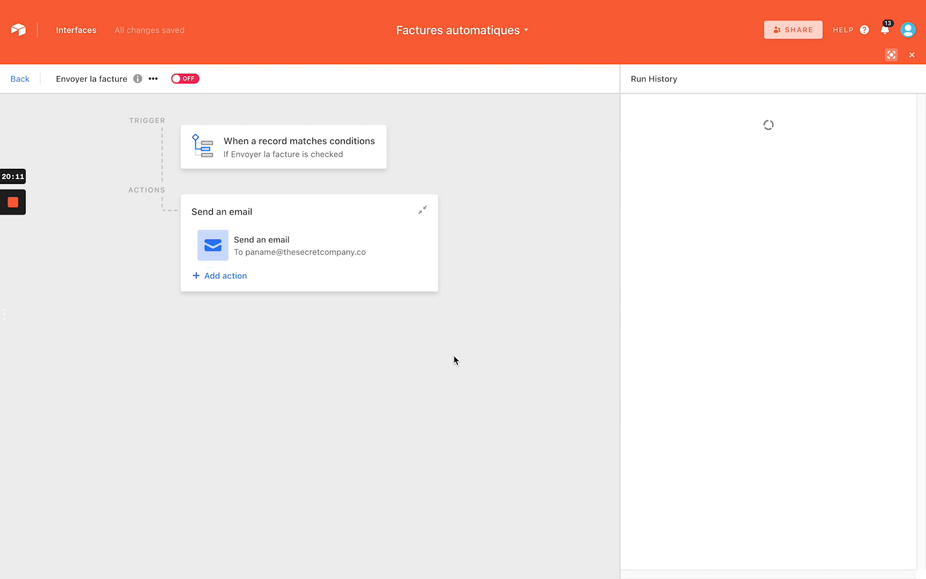
Switch the automation on and tick Envoyer la facture for the Google record
{"action": "left_click", "coordinate": [188, 79]}
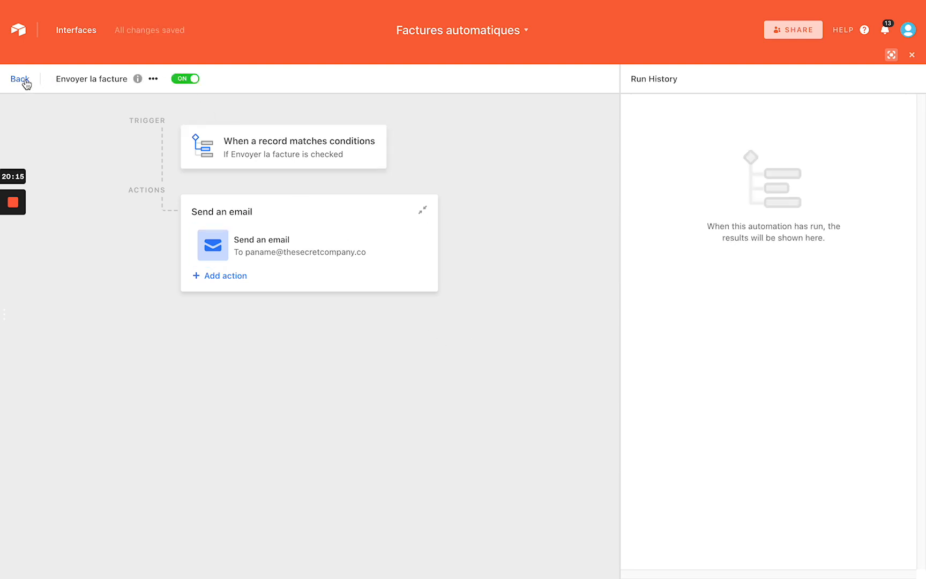
{"action": "left_click", "coordinate": [24, 81]}
{"action": "scroll", "coordinate": [539, 222], "scroll_direction": "right", "scroll_amount": 5}
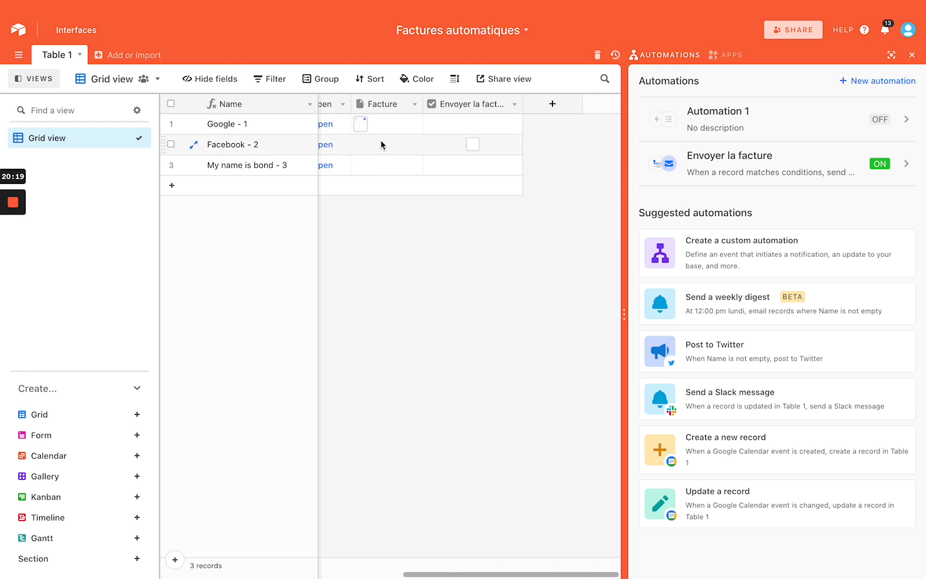
{"action": "left_click", "coordinate": [474, 125]}
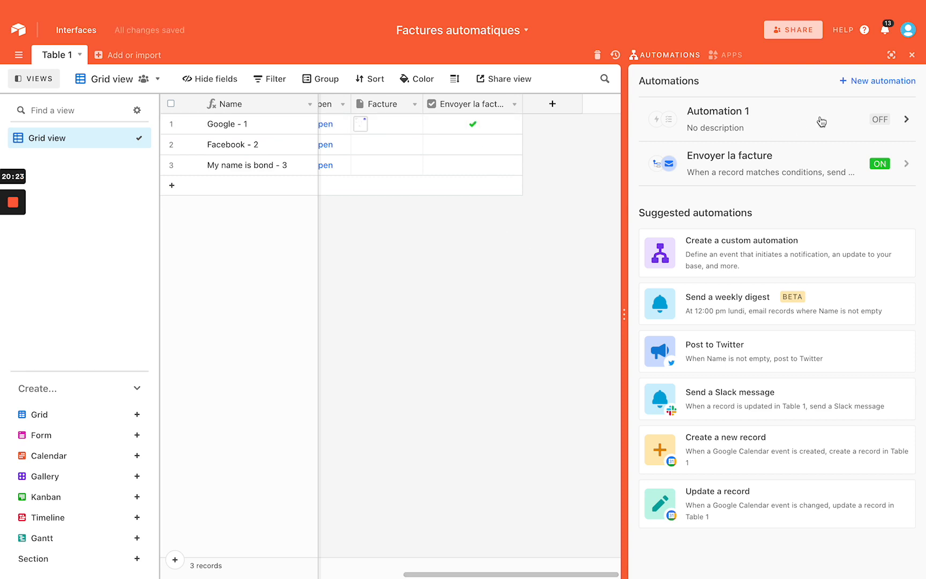
Check the successful run and its sent Facture attachment in Run History
{"action": "left_click", "coordinate": [792, 162]}
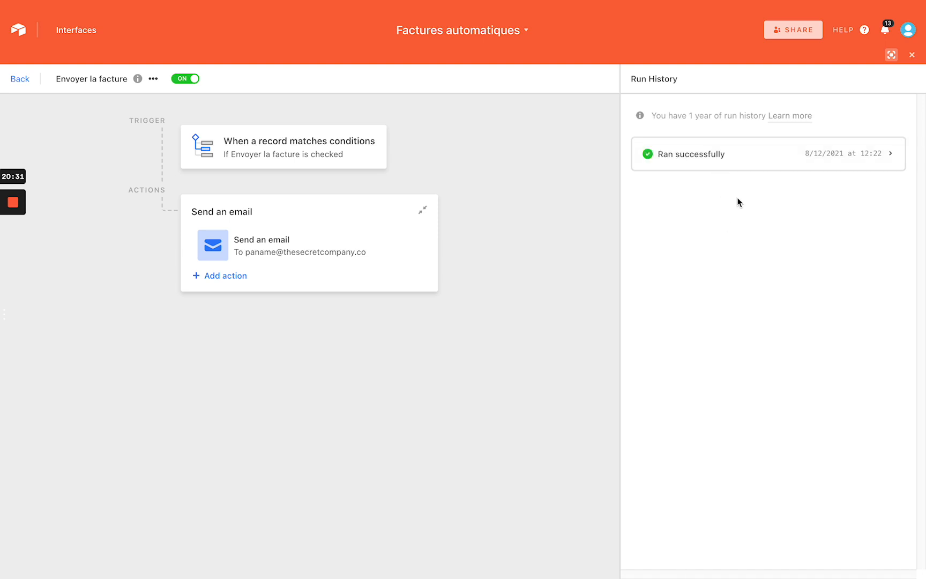
{"action": "left_click", "coordinate": [728, 168]}
{"action": "scroll", "coordinate": [750, 244], "scroll_direction": "down", "scroll_amount": 3}
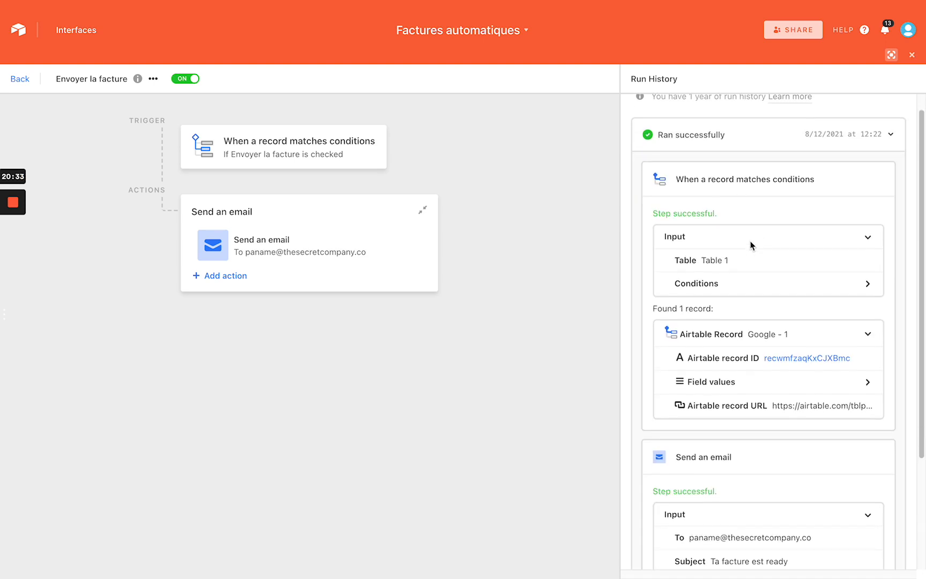
{"action": "scroll", "coordinate": [750, 245], "scroll_direction": "down", "scroll_amount": 2}
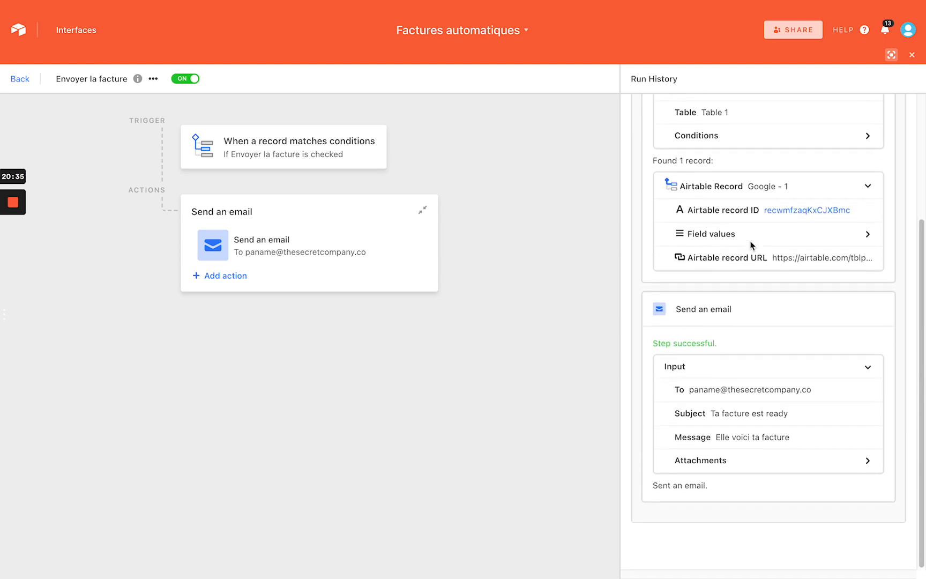
{"action": "left_click", "coordinate": [744, 460]}
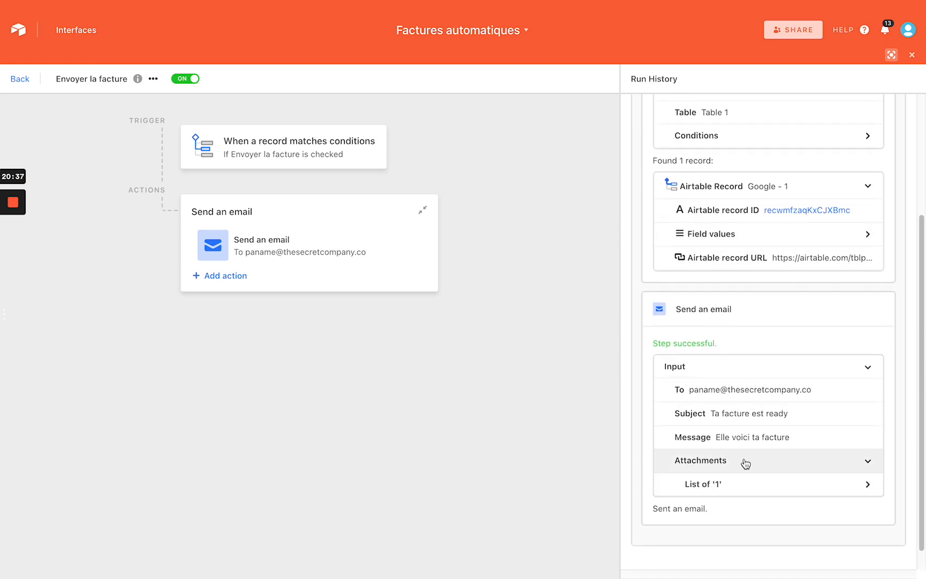
{"action": "scroll", "coordinate": [744, 462], "scroll_direction": "down", "scroll_amount": 1}
{"action": "left_click", "coordinate": [745, 462]}
{"action": "scroll", "coordinate": [746, 448], "scroll_direction": "down", "scroll_amount": 3}
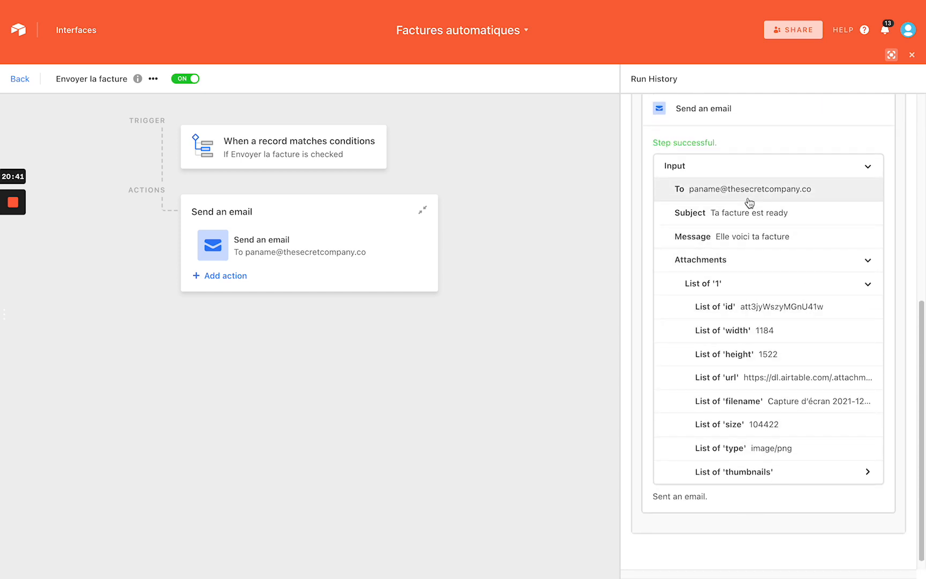
{"action": "scroll", "coordinate": [748, 202], "scroll_direction": "up", "scroll_amount": 6}
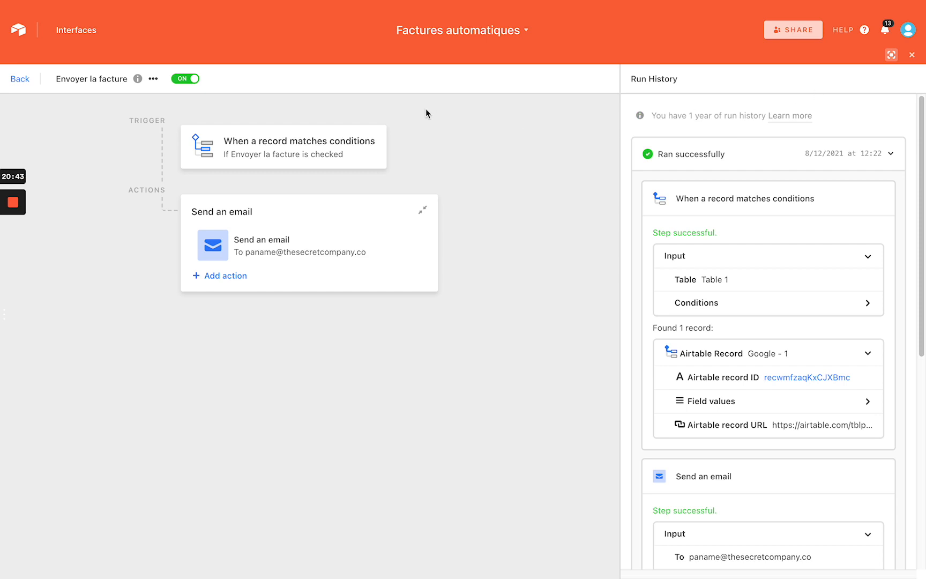
{"action": "left_click", "coordinate": [20, 79]}
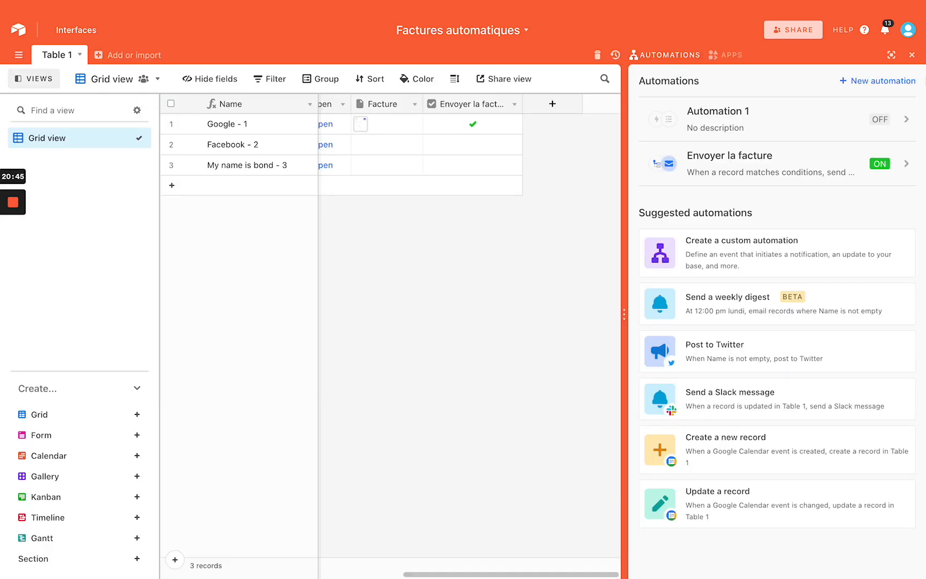
Close the automations list and widen the Envoyer la facture column
{"action": "left_click", "coordinate": [912, 56]}
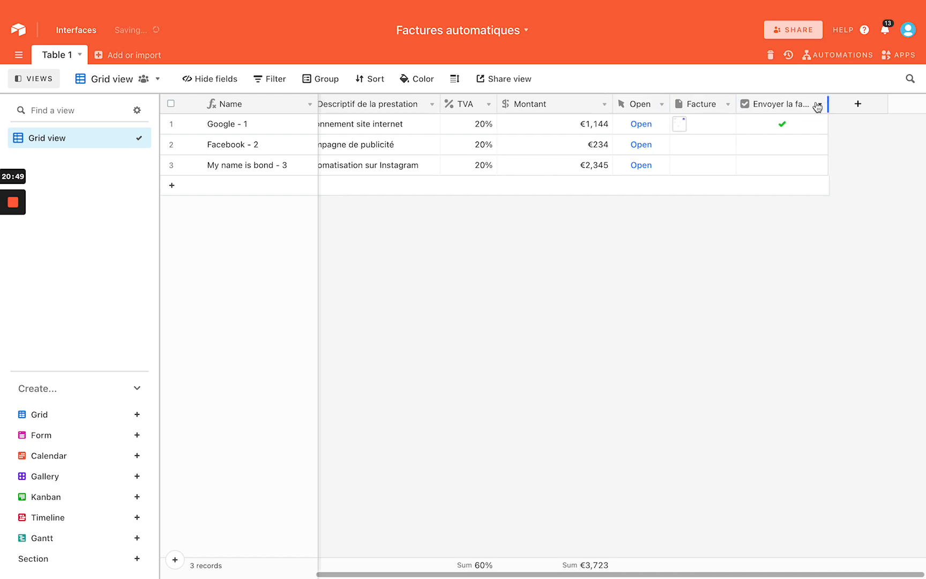
{"action": "left_click_drag", "start_coordinate": [820, 106], "coordinate": [835, 106]}
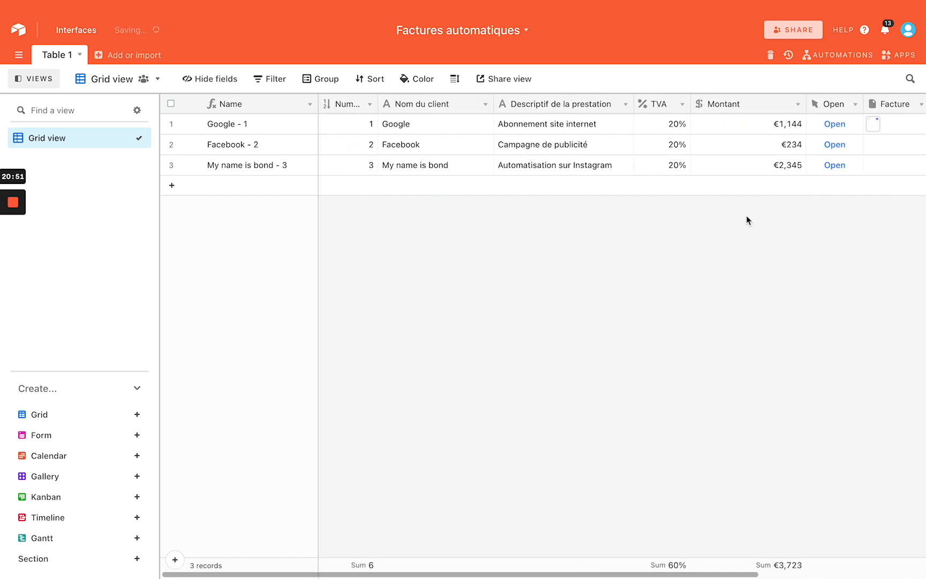
{"action": "scroll", "coordinate": [748, 220], "scroll_direction": "right", "scroll_amount": 5}
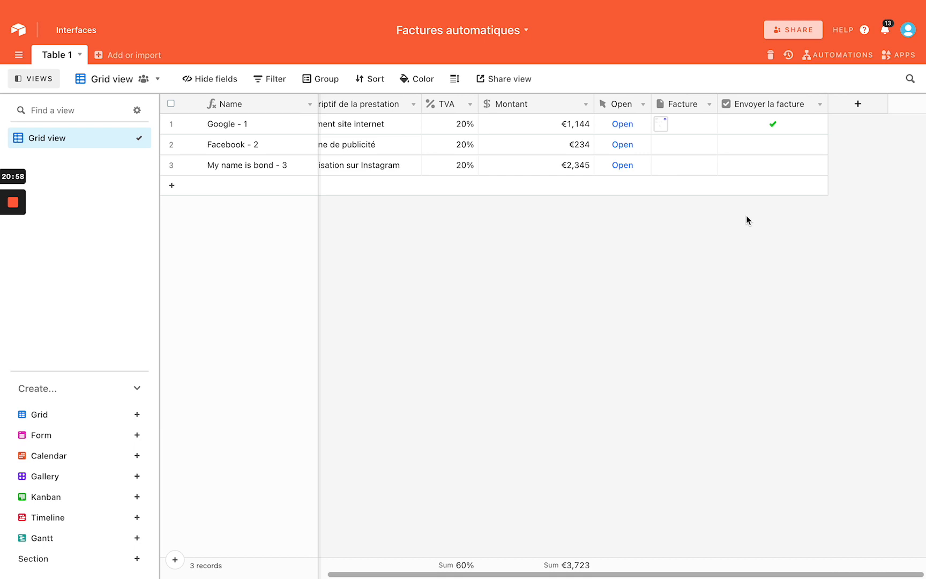
Add an Email-type field named Email du client
{"action": "left_click", "coordinate": [858, 105]}
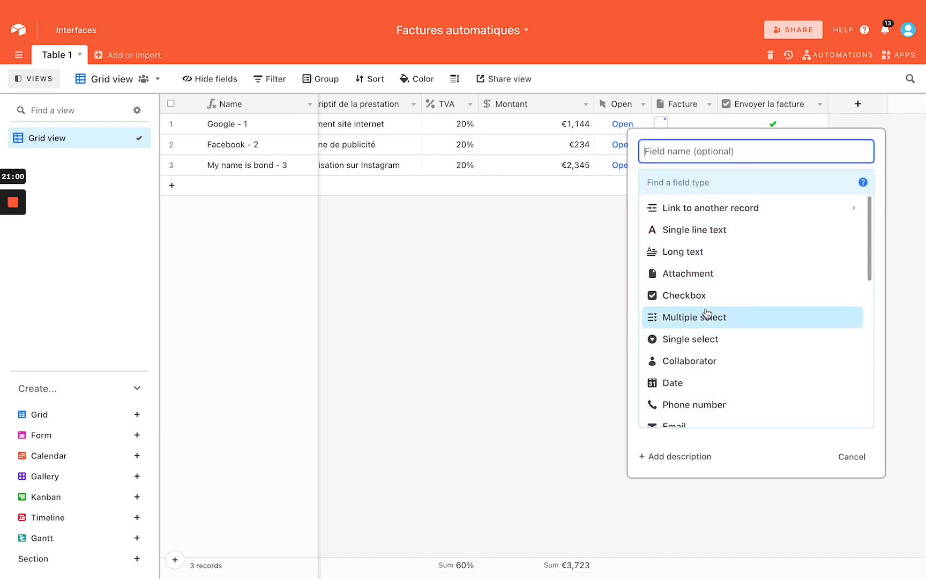
{"action": "scroll", "coordinate": [707, 313], "scroll_direction": "down", "scroll_amount": 1}
{"action": "scroll", "coordinate": [704, 319], "scroll_direction": "down", "scroll_amount": 1}
{"action": "left_click", "coordinate": [688, 365]}
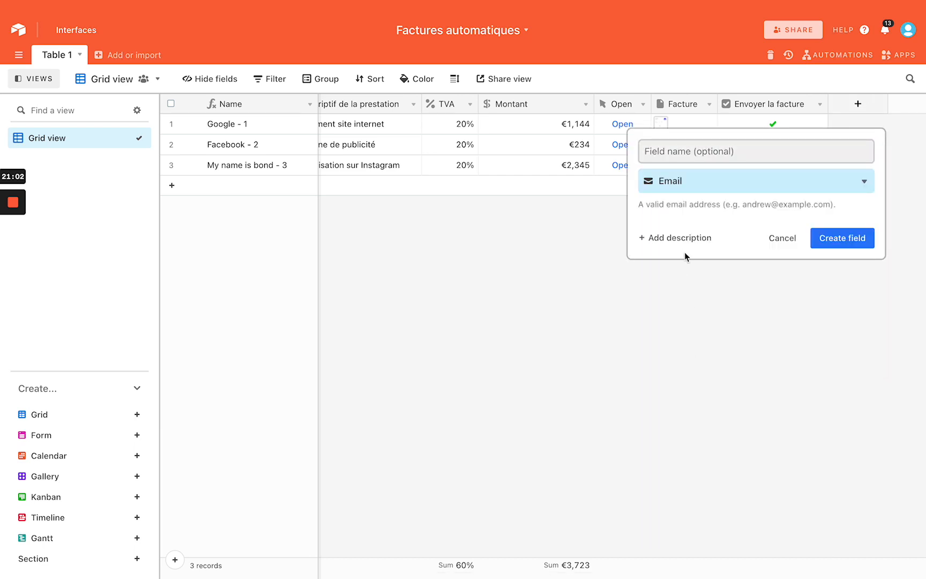
{"action": "left_click", "coordinate": [694, 148]}
{"action": "type", "text": "Elma"}
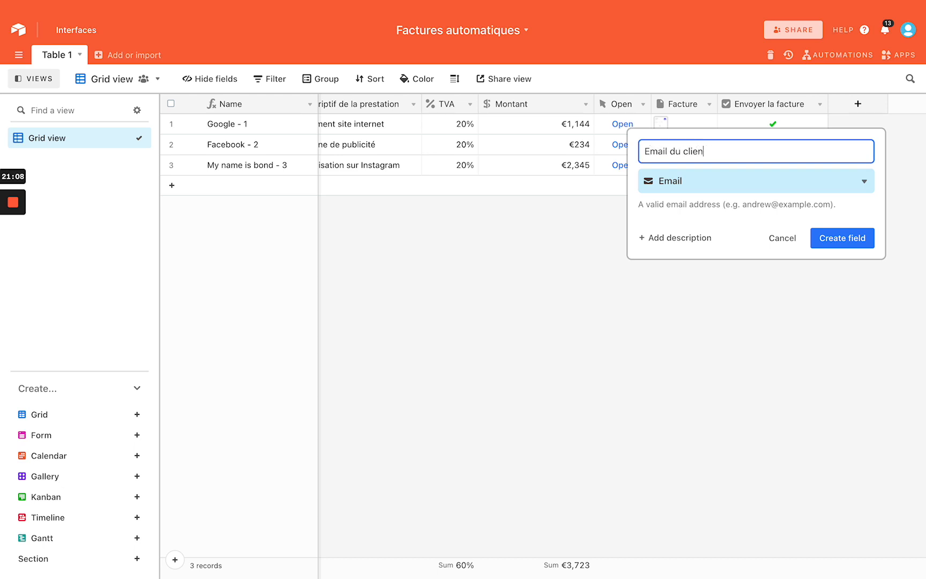
{"action": "left_click", "coordinate": [824, 240]}
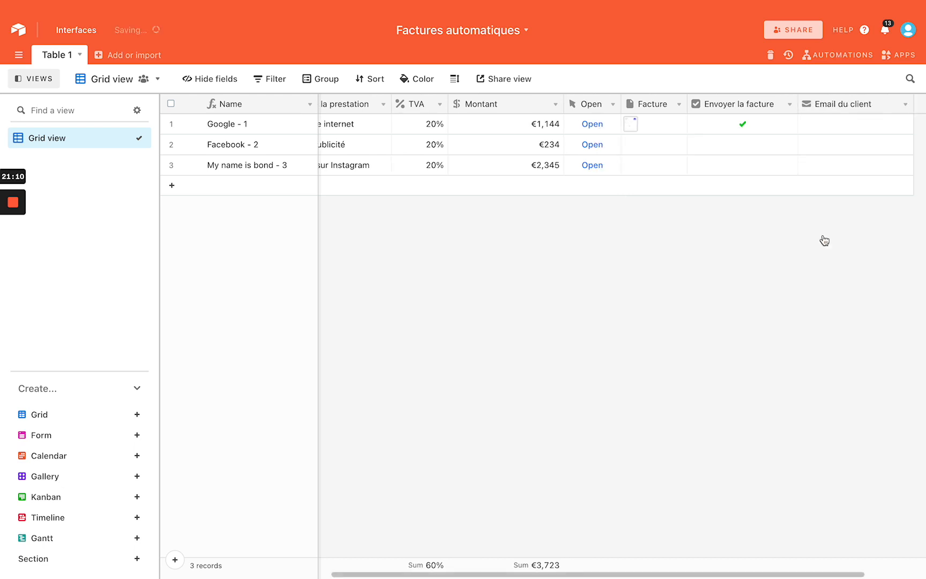
Move the Email du client column to sit right after Name
{"action": "left_click_drag", "start_coordinate": [852, 102], "coordinate": [337, 103]}
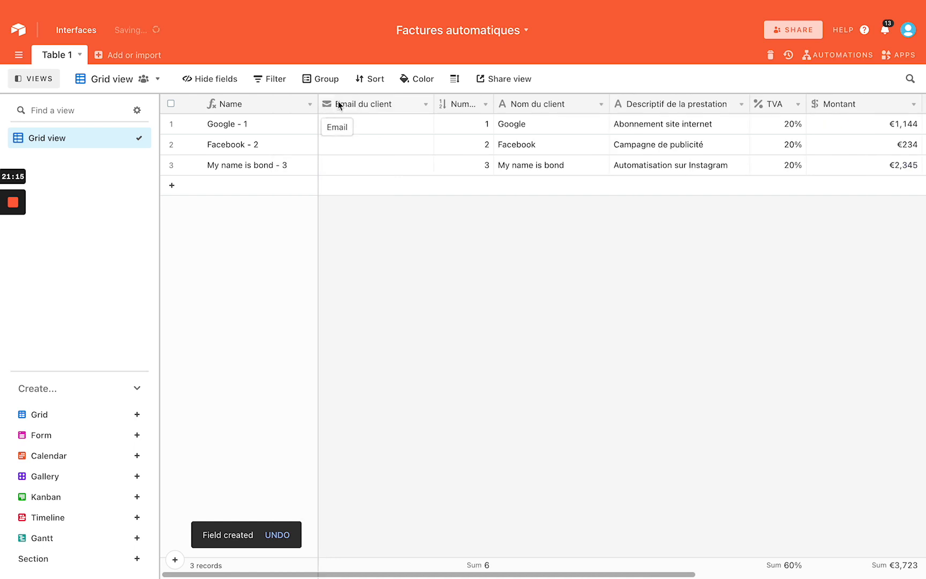
{"action": "left_click_drag", "start_coordinate": [433, 101], "coordinate": [408, 101]}
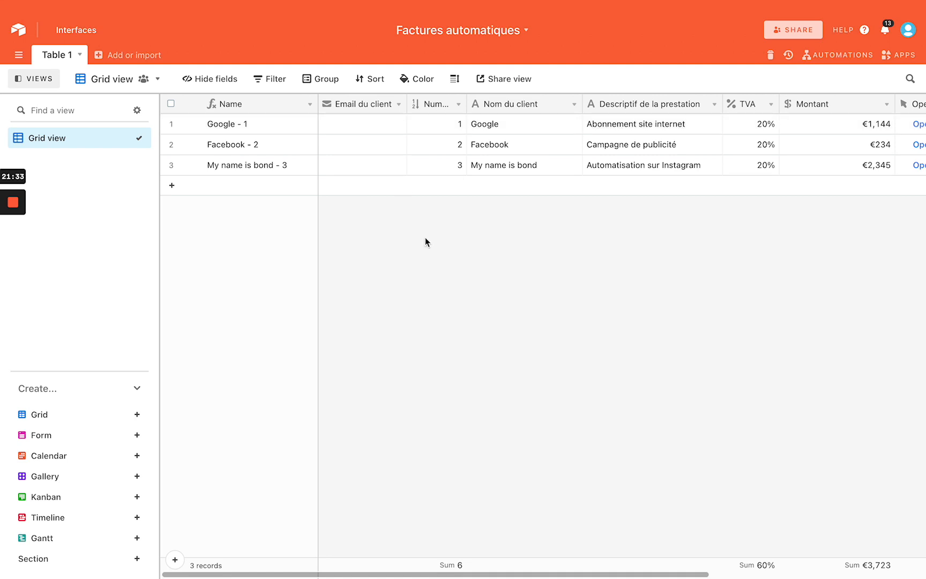
{"action": "left_click", "coordinate": [369, 123]}
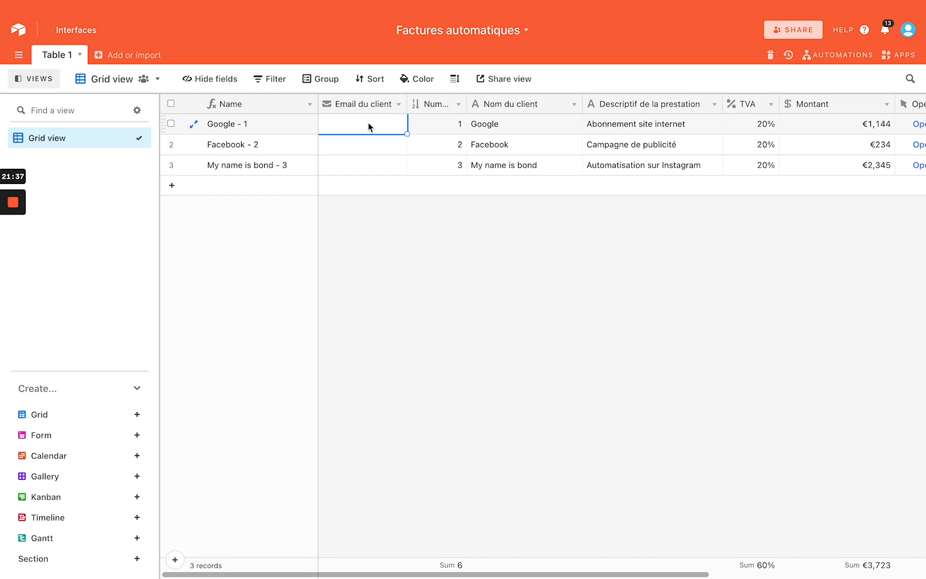
{"action": "scroll", "coordinate": [368, 127], "scroll_direction": "right", "scroll_amount": 5}
{"action": "left_click", "coordinate": [837, 56]}
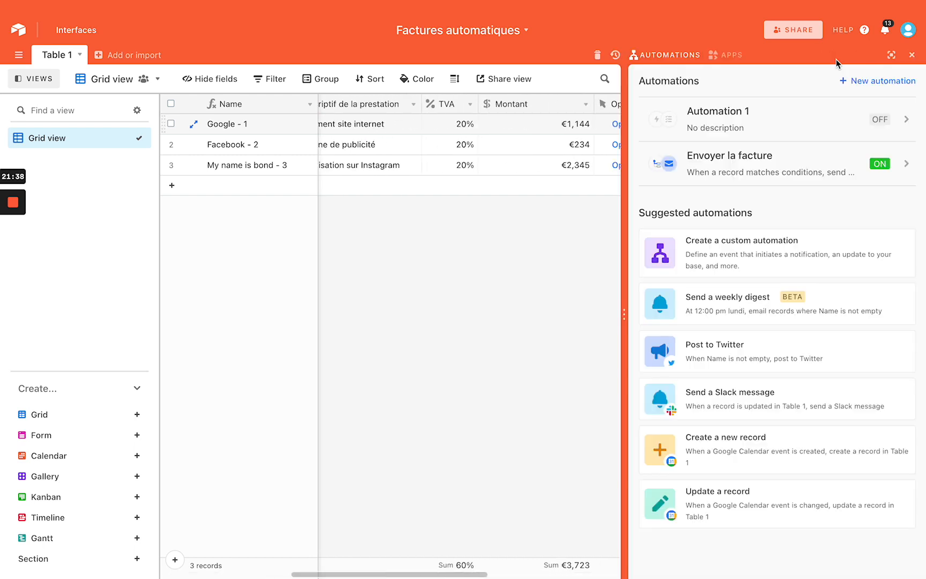
{"action": "left_click", "coordinate": [778, 159]}
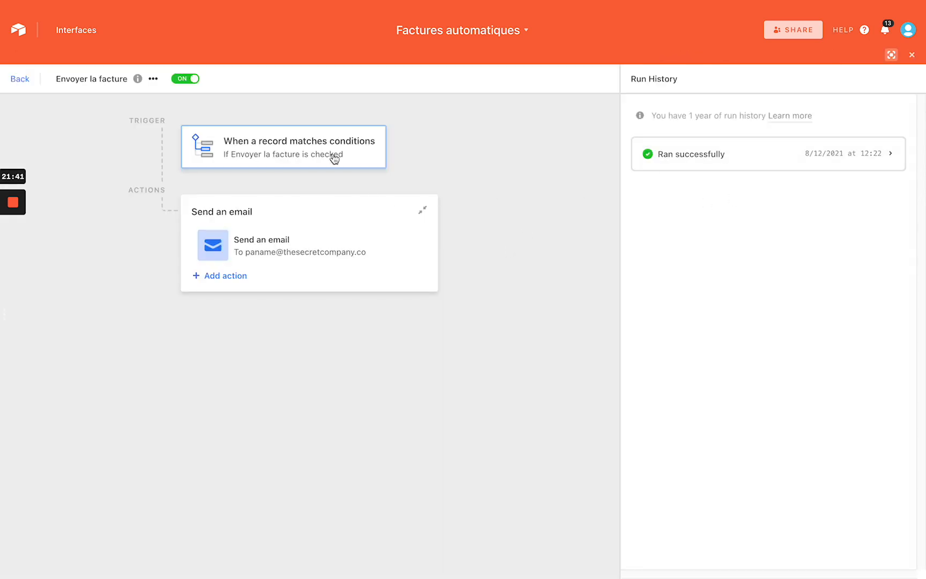
{"action": "left_click", "coordinate": [334, 158]}
{"action": "left_click", "coordinate": [289, 245]}
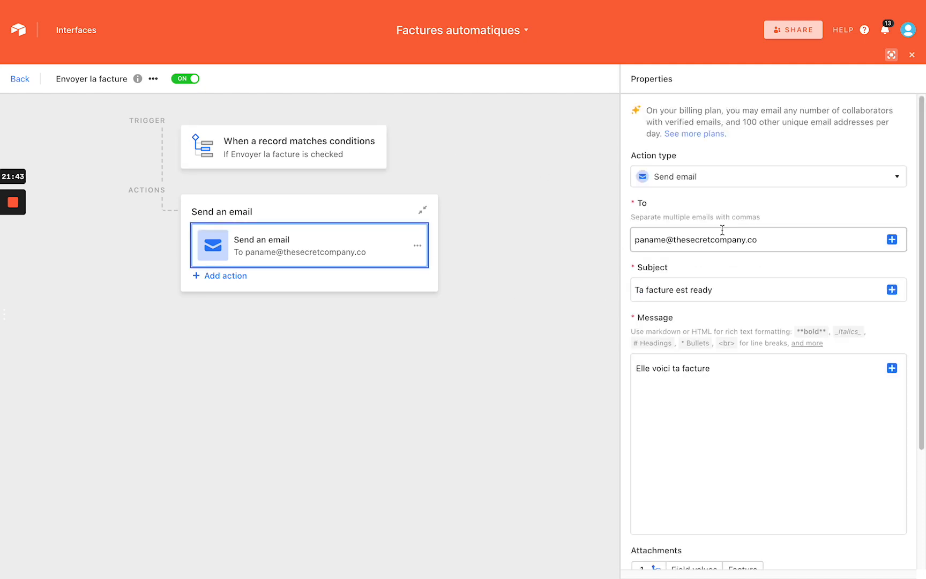
{"action": "left_click", "coordinate": [892, 240]}
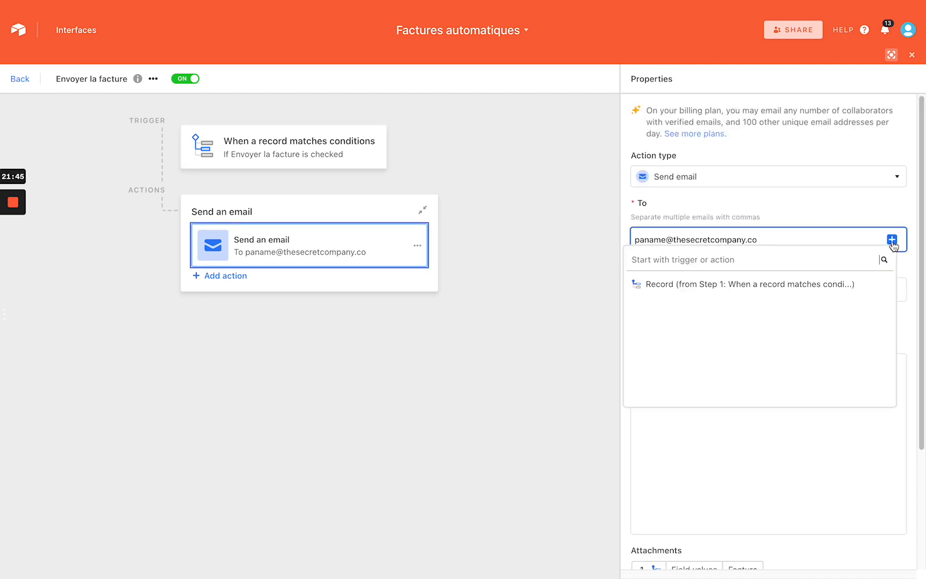
{"action": "left_click", "coordinate": [847, 285]}
{"action": "scroll", "coordinate": [752, 322], "scroll_direction": "down", "scroll_amount": 2}
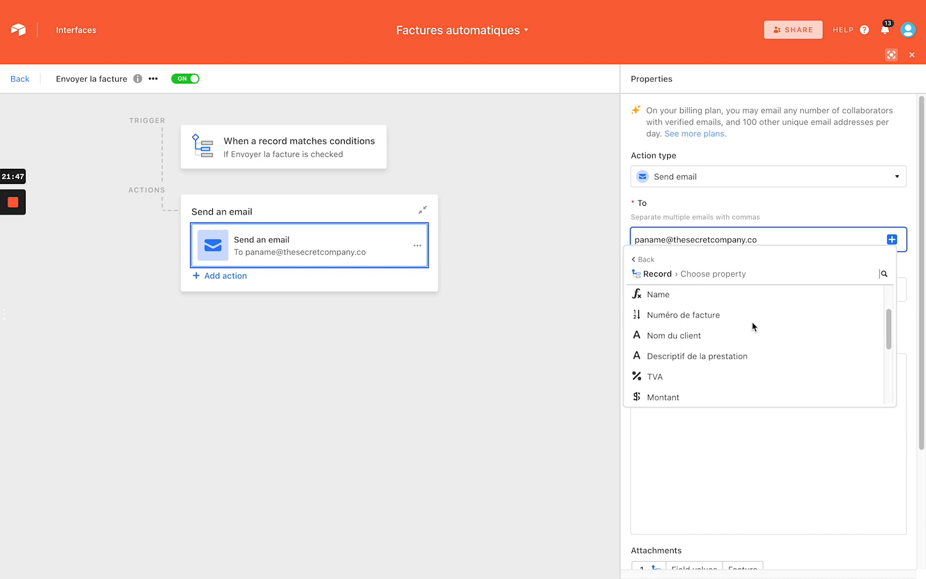
{"action": "scroll", "coordinate": [752, 321], "scroll_direction": "down", "scroll_amount": 3}
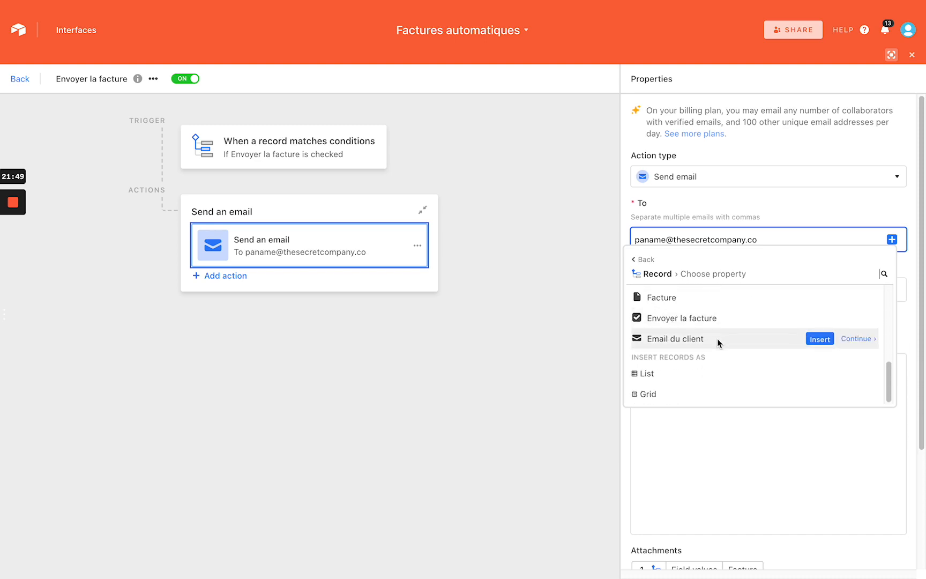
{"action": "left_click", "coordinate": [523, 244]}
{"action": "left_click", "coordinate": [20, 79]}
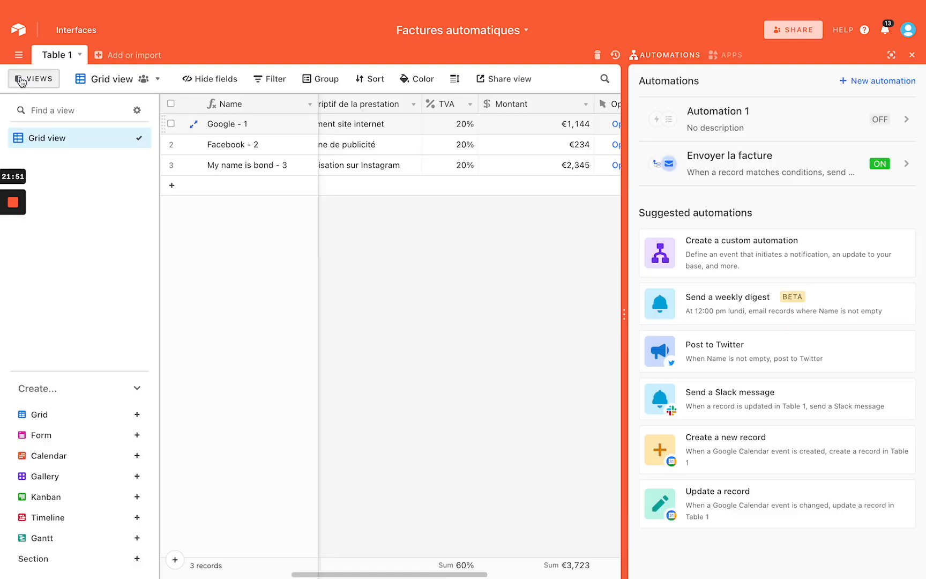
{"action": "left_click", "coordinate": [912, 54]}
Narrow the Email du client, Descriptif de la prestation and Nom du client columns, then begin renaming Table 1
{"action": "scroll", "coordinate": [638, 243], "scroll_direction": "left", "scroll_amount": 5}
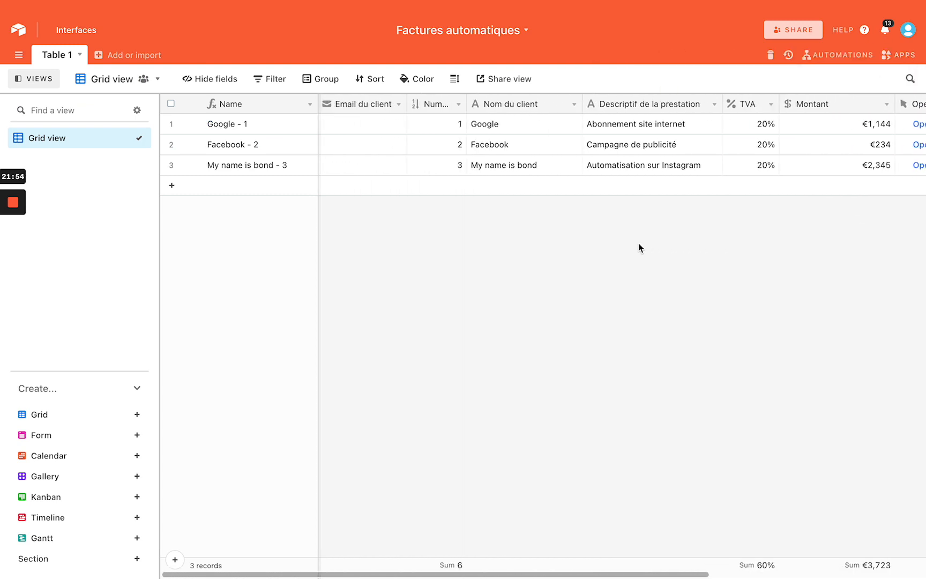
{"action": "left_click_drag", "start_coordinate": [386, 108], "coordinate": [382, 107]}
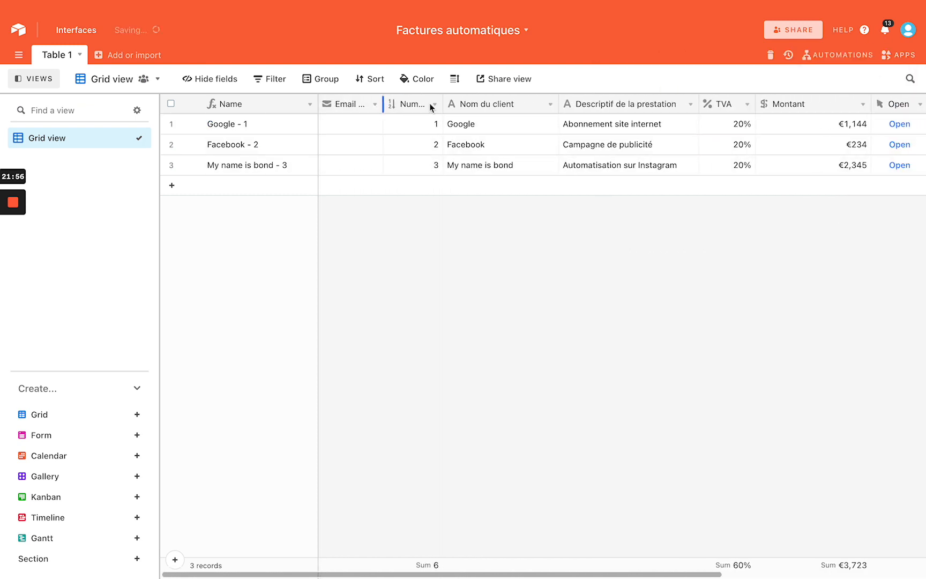
{"action": "left_click_drag", "start_coordinate": [697, 98], "coordinate": [690, 98]}
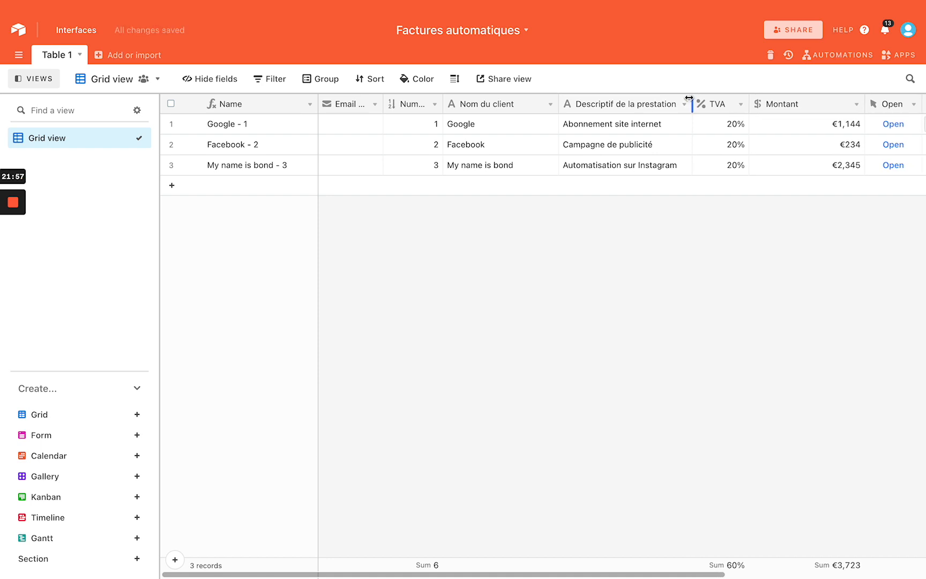
{"action": "left_click", "coordinate": [562, 100]}
{"action": "left_click_drag", "start_coordinate": [562, 100], "coordinate": [545, 100]}
{"action": "left_click", "coordinate": [540, 256]}
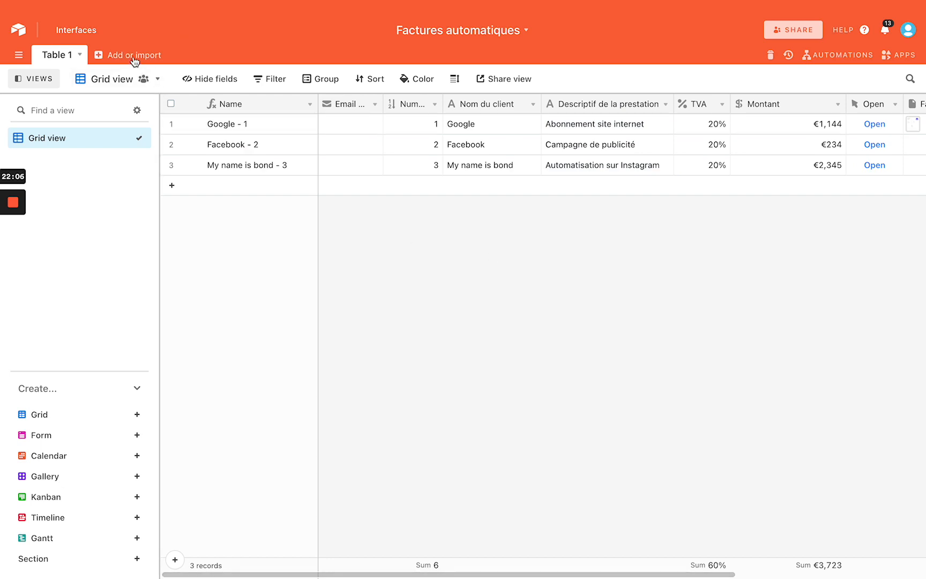
{"action": "double_click", "coordinate": [58, 52]}
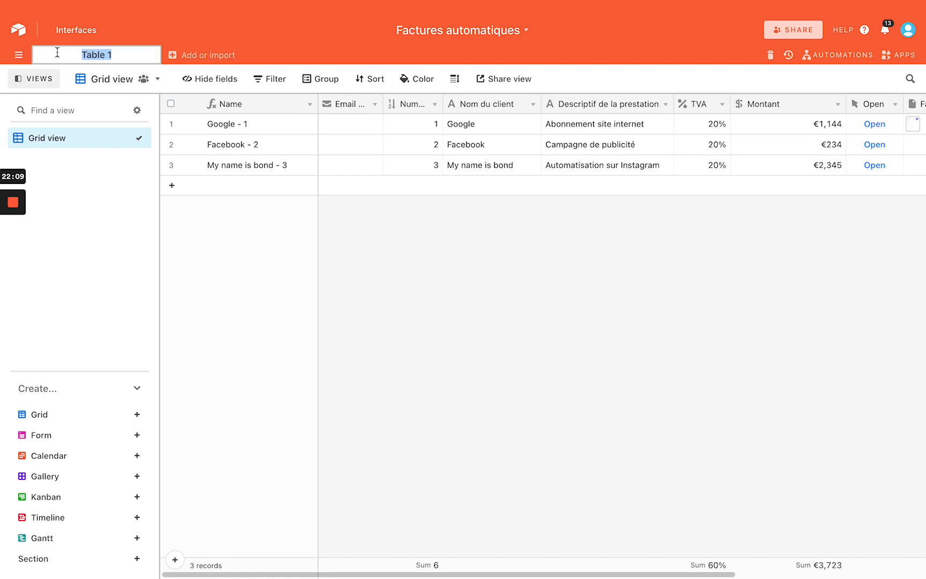
Rename Table 1 to Facture and create an empty table named Produits
{"action": "type", "text": "Facture"}
{"action": "key", "text": "Return"}
{"action": "left_click", "coordinate": [128, 55]}
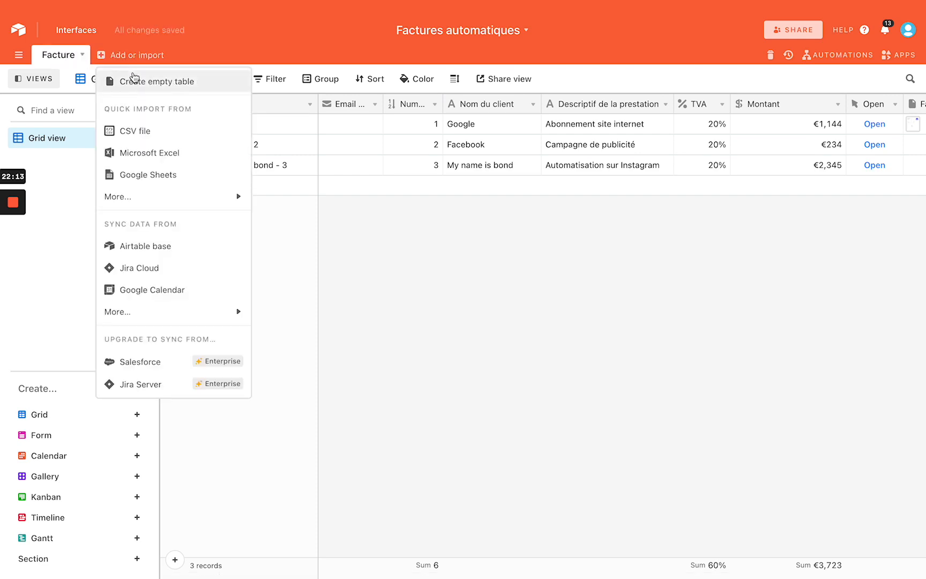
{"action": "left_click", "coordinate": [139, 80]}
{"action": "type", "text": "Pro"}
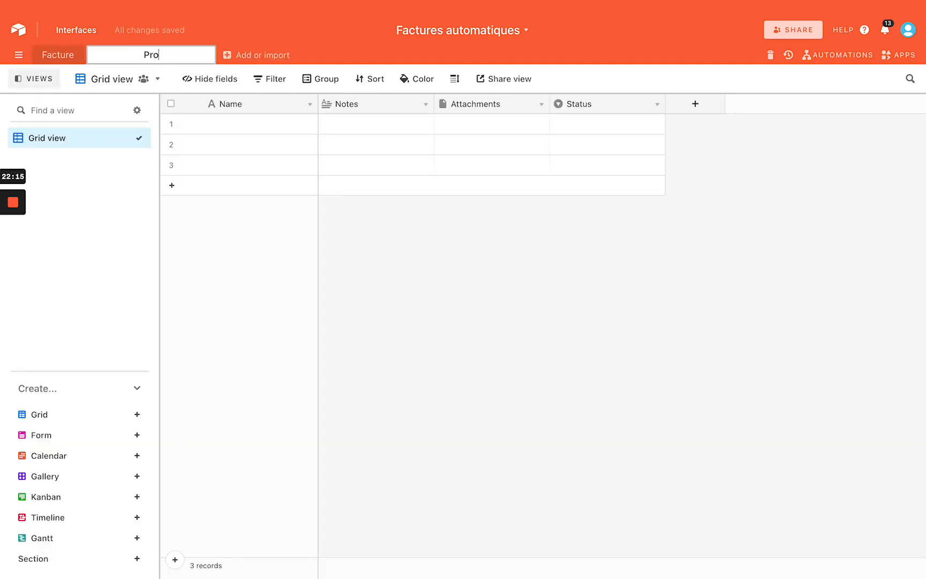
{"action": "type", "text": "duits"}
{"action": "key", "text": "Return"}
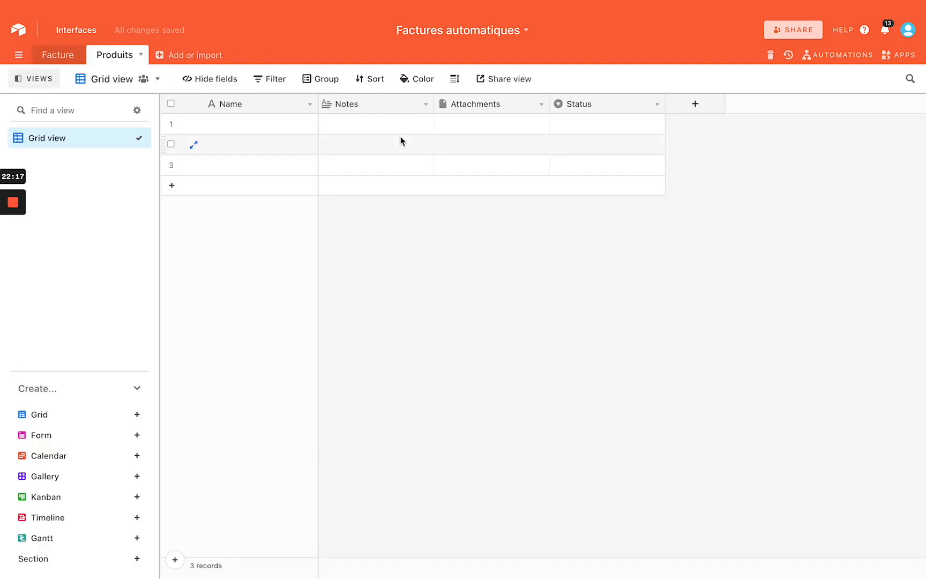
Enter Lunette, Télé and Armoire in the Produits Name column
{"action": "left_click", "coordinate": [253, 123]}
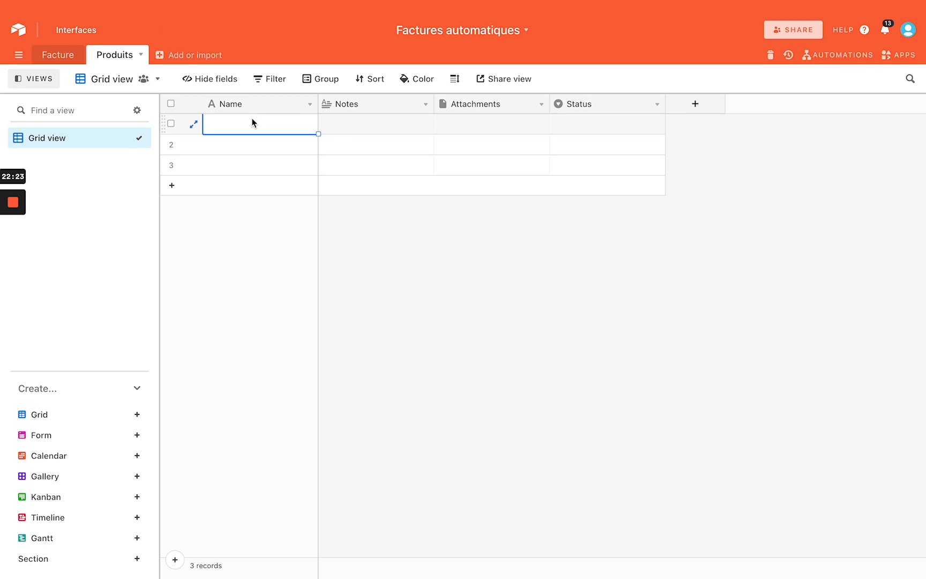
{"action": "type", "text": "Lunette"}
{"action": "key", "text": "Return"}
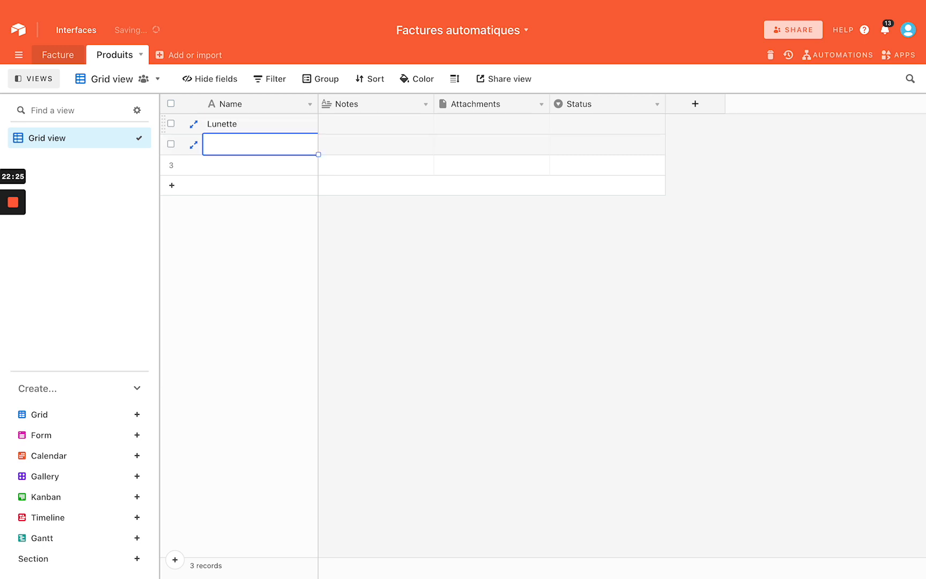
{"action": "type", "text": "Télé"}
{"action": "key", "text": "Return"}
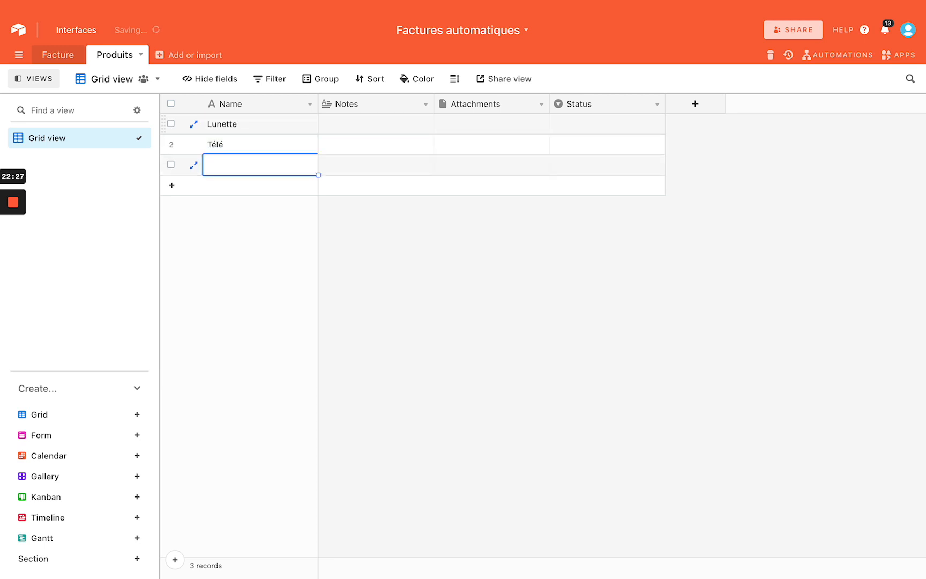
{"action": "type", "text": "Armo"}
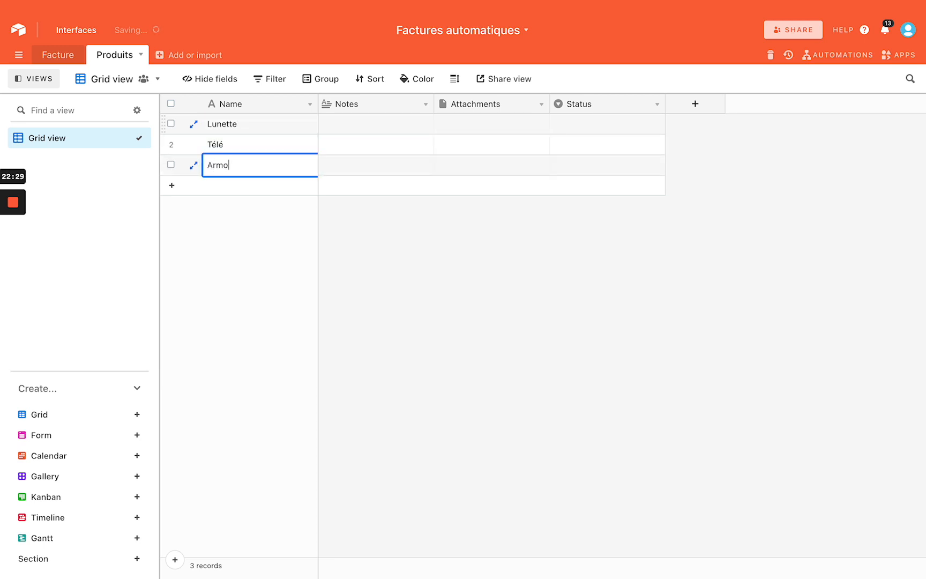
{"action": "type", "text": "ire"}
{"action": "key", "text": "Return"}
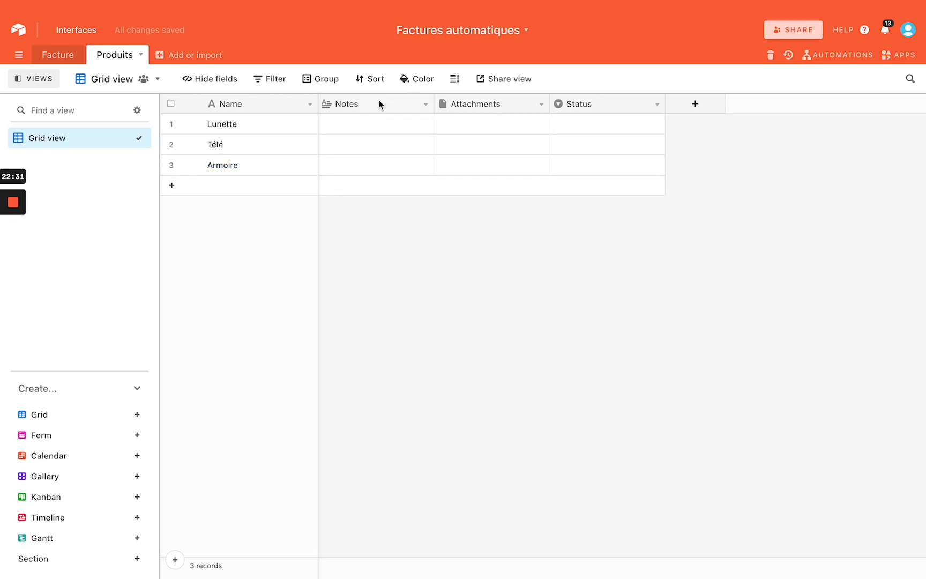
Turn the Notes field into a currency field with the € symbol
{"action": "right_click", "coordinate": [378, 101]}
{"action": "left_click", "coordinate": [426, 103]}
{"action": "left_click", "coordinate": [426, 103]}
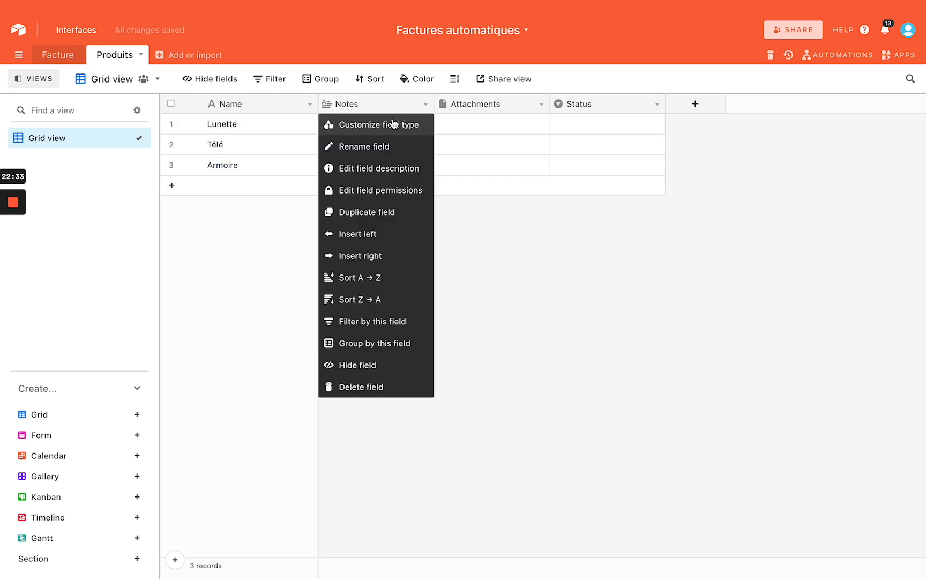
{"action": "left_click", "coordinate": [384, 125]}
{"action": "left_click", "coordinate": [395, 182]}
{"action": "scroll", "coordinate": [400, 296], "scroll_direction": "down", "scroll_amount": 3}
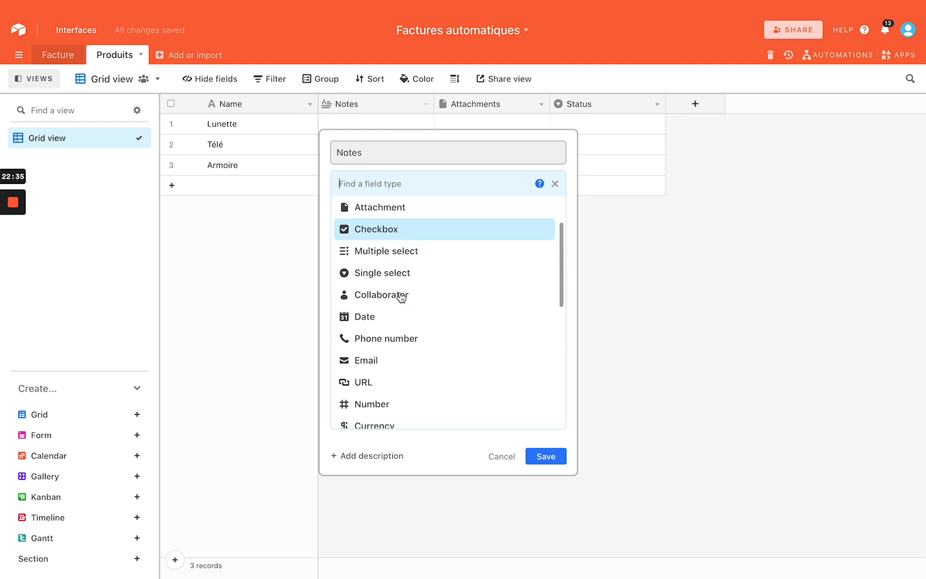
{"action": "scroll", "coordinate": [401, 296], "scroll_direction": "down", "scroll_amount": 3}
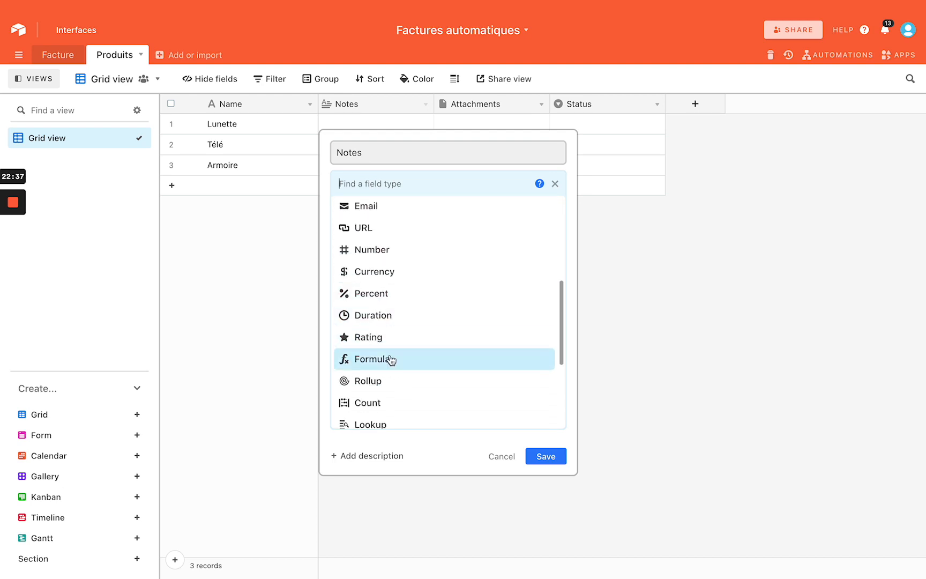
{"action": "left_click", "coordinate": [399, 271]}
{"action": "left_click", "coordinate": [393, 260]}
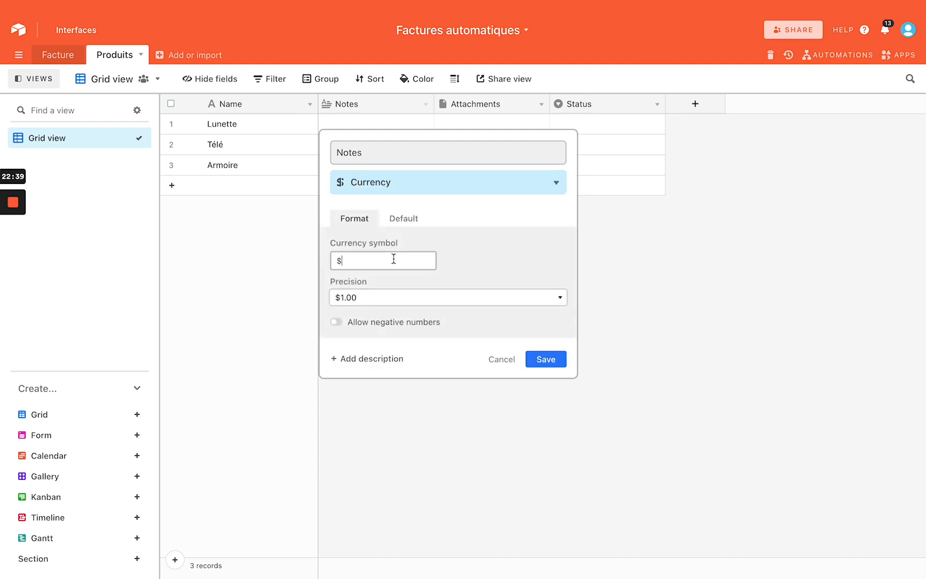
{"action": "key", "text": "BackSpace"}
{"action": "type", "text": "€"}
{"action": "left_click", "coordinate": [540, 361]}
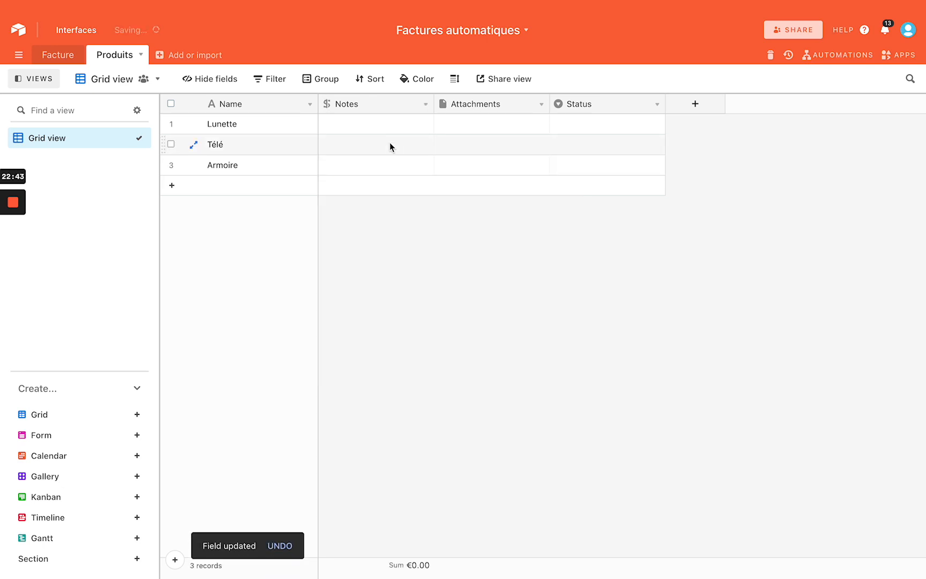
Enter prices 22, 333 and 5660 for Lunette, Télé and Armoire
{"action": "left_click", "coordinate": [381, 125]}
{"action": "type", "text": "22"}
{"action": "key", "text": "Return"}
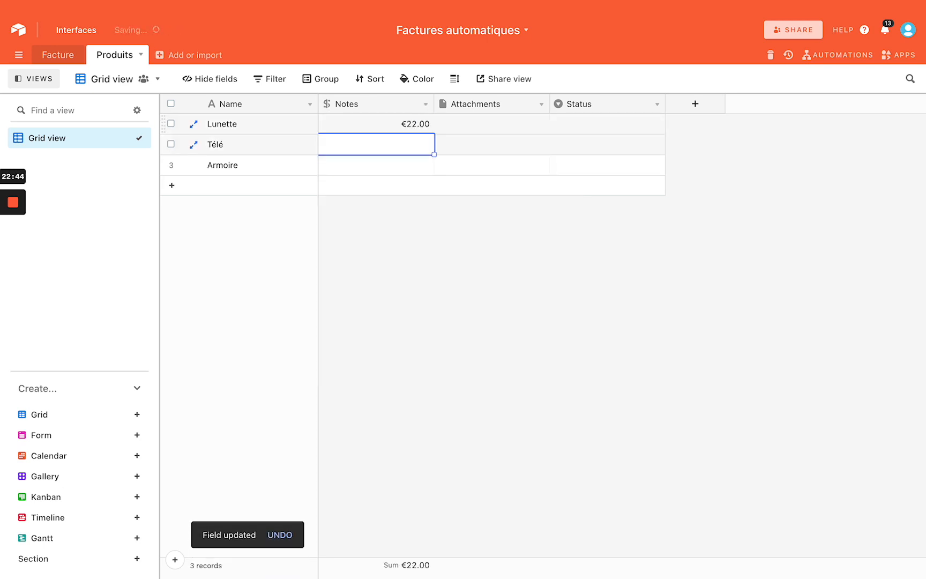
{"action": "type", "text": "333"}
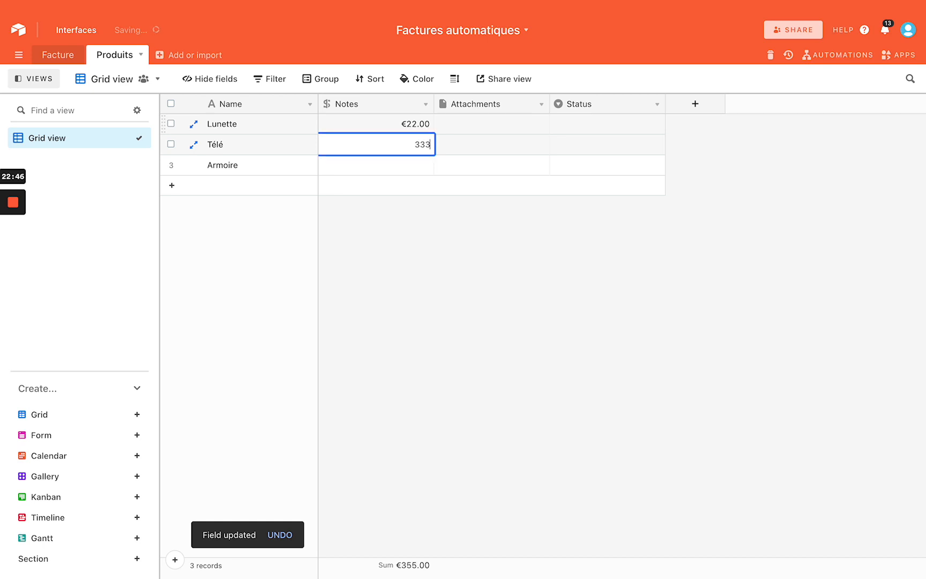
{"action": "key", "text": "Return"}
{"action": "type", "text": "5660"}
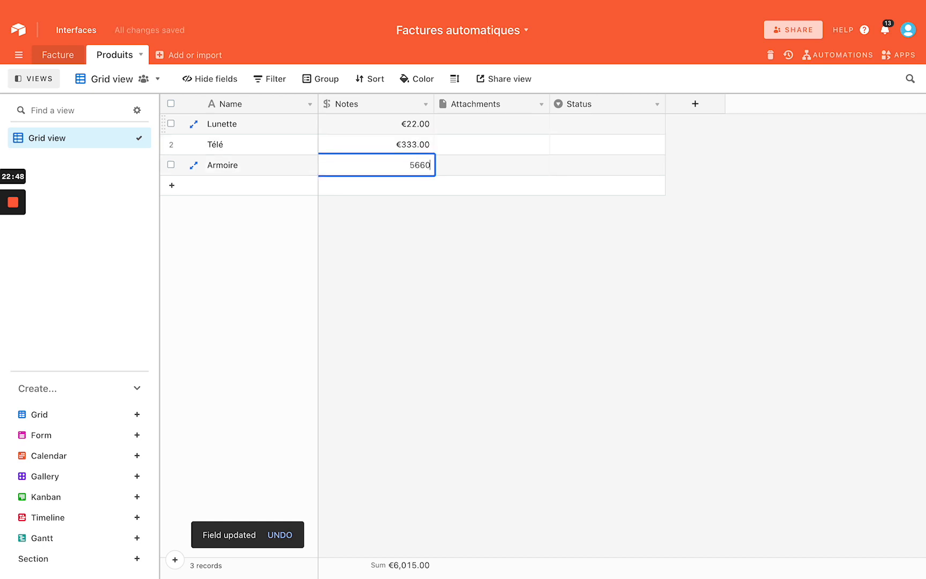
{"action": "key", "text": "Return"}
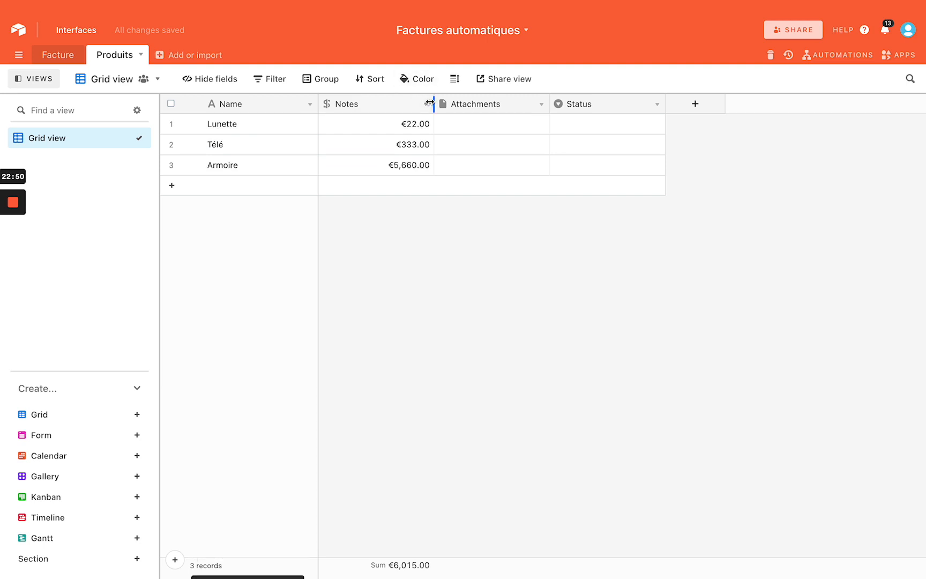
Rename the Notes field to Prix
{"action": "left_click", "coordinate": [427, 104]}
{"action": "left_click", "coordinate": [399, 125]}
{"action": "double_click", "coordinate": [386, 153]}
{"action": "type", "text": "Prix"}
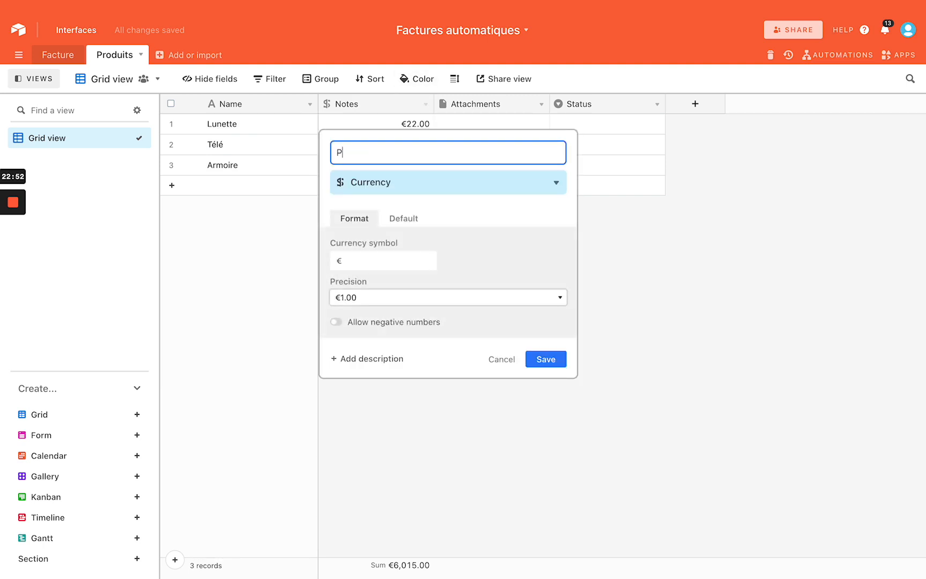
{"action": "key", "text": "Return"}
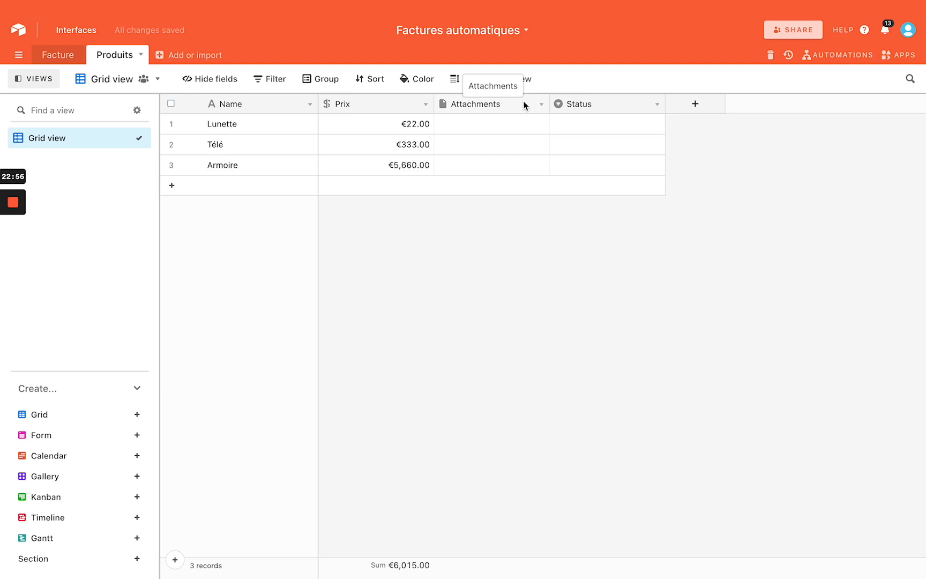
{"action": "right_click", "coordinate": [515, 102]}
Delete the Attachments and Status fields from Produits
{"action": "left_click", "coordinate": [497, 384]}
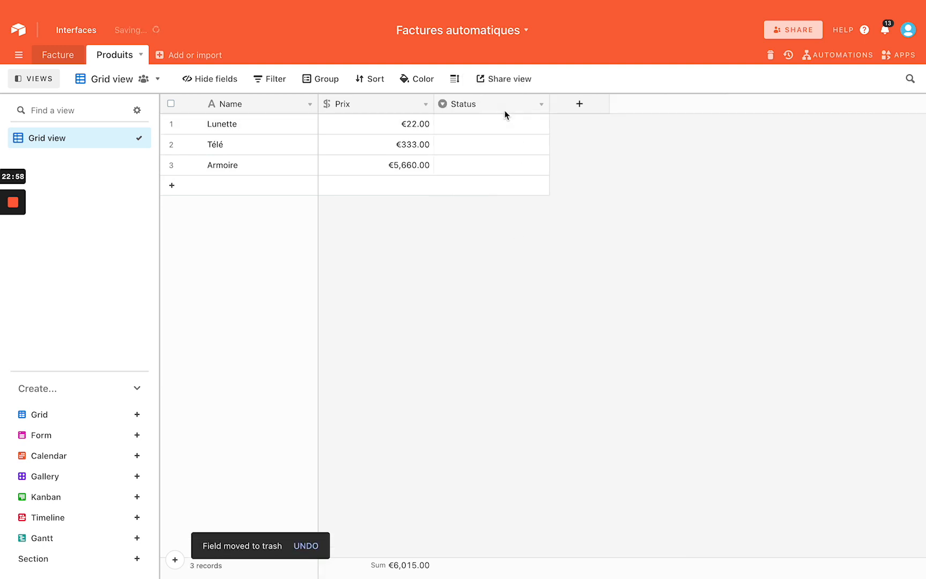
{"action": "right_click", "coordinate": [504, 110]}
{"action": "left_click", "coordinate": [496, 384]}
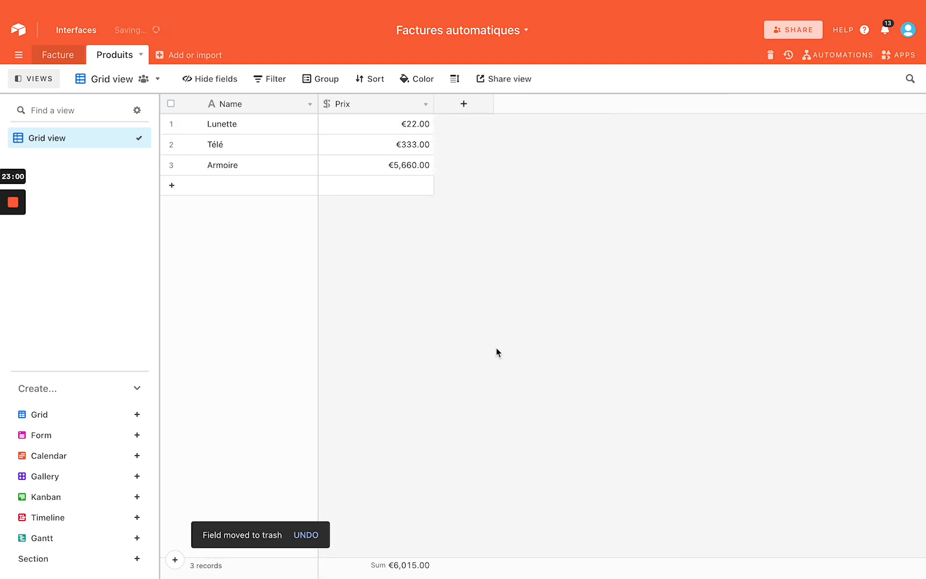
Add a percent field TVA and set 0% for all three products
{"action": "left_click", "coordinate": [464, 104]}
{"action": "scroll", "coordinate": [503, 275], "scroll_direction": "down", "scroll_amount": 5}
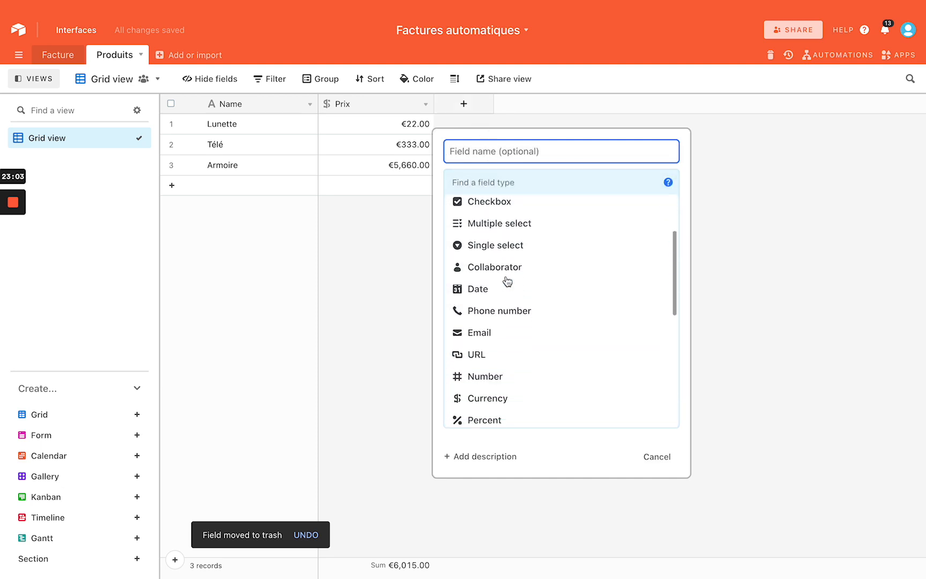
{"action": "left_click", "coordinate": [496, 289]}
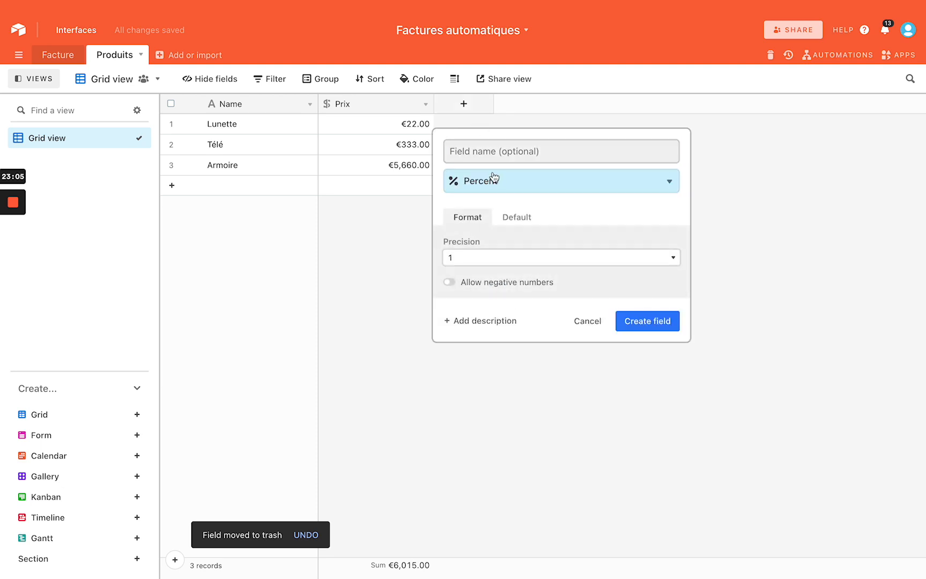
{"action": "type", "text": "TVA"}
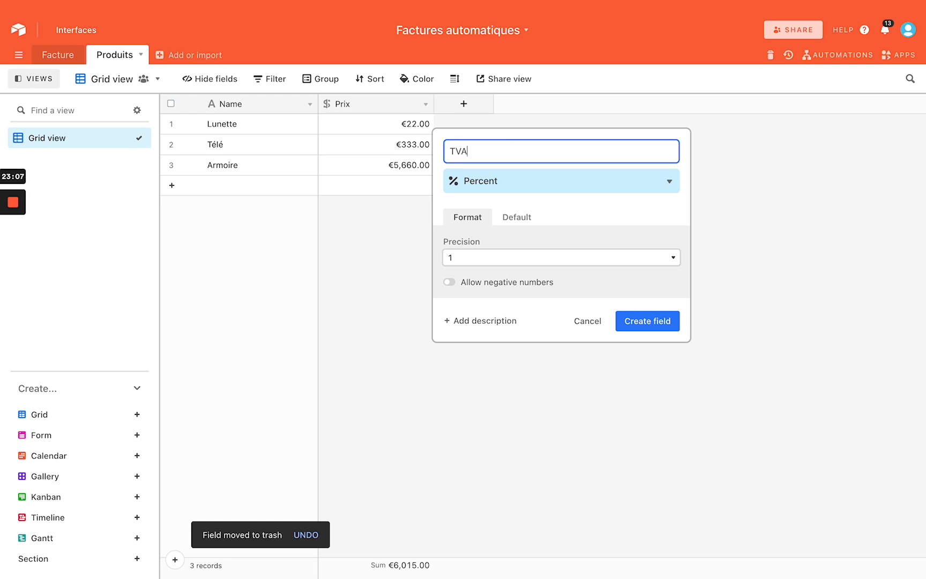
{"action": "left_click", "coordinate": [619, 320]}
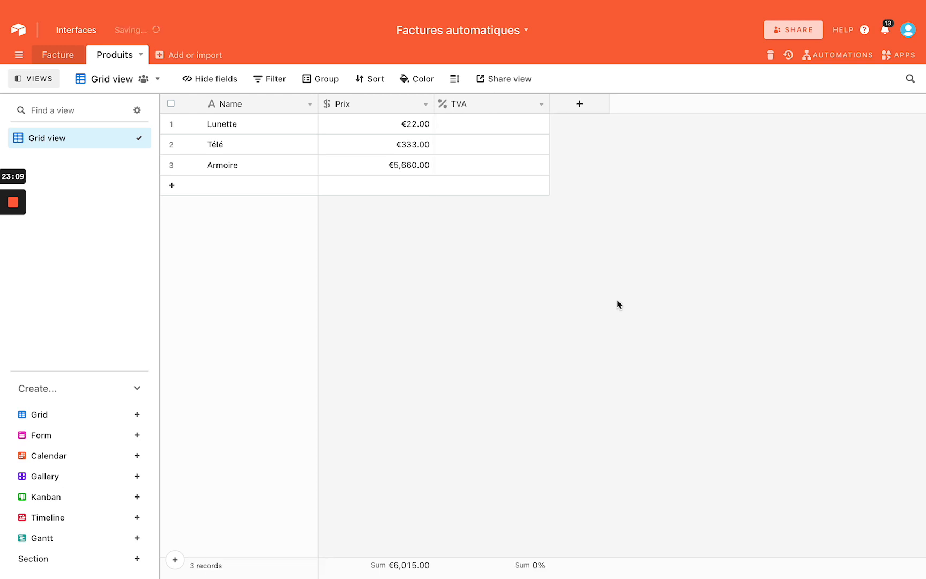
{"action": "left_click", "coordinate": [471, 121]}
{"action": "type", "text": "0"}
{"action": "key", "text": "Return"}
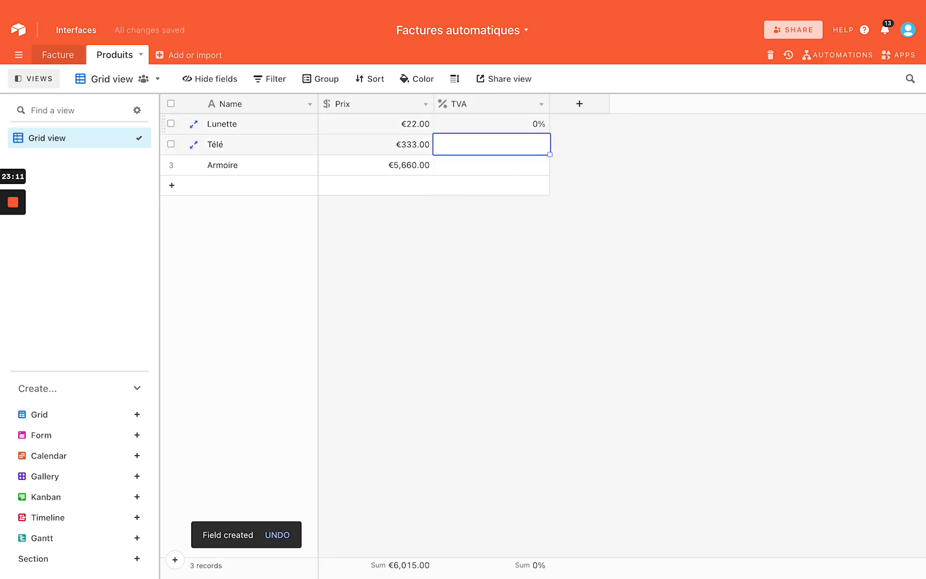
{"action": "type", "text": "0"}
{"action": "key", "text": "Return"}
{"action": "type", "text": "0"}
{"action": "key", "text": "Return"}
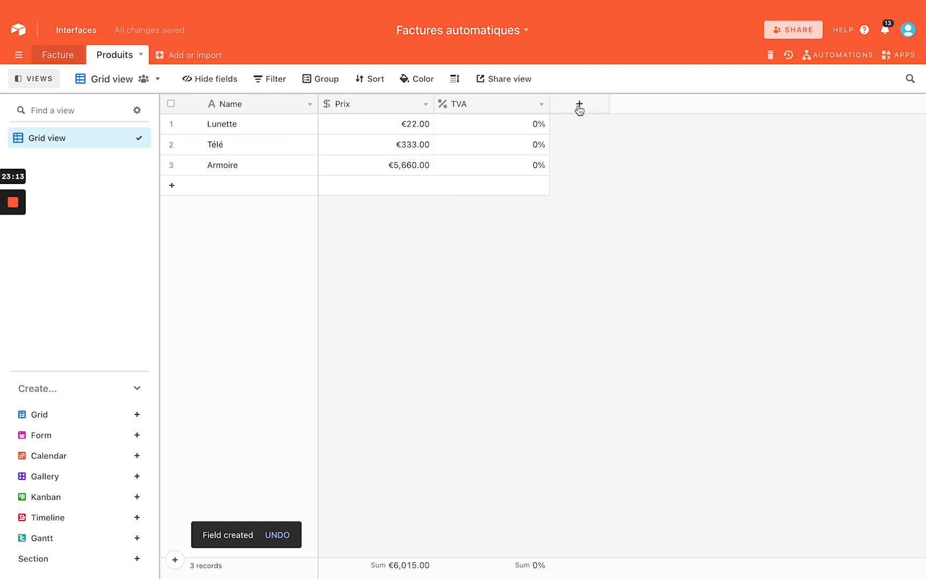
Add a Prix total field and rename Prix to Prix unitaire
{"action": "left_click", "coordinate": [579, 104]}
{"action": "type", "text": "P"}
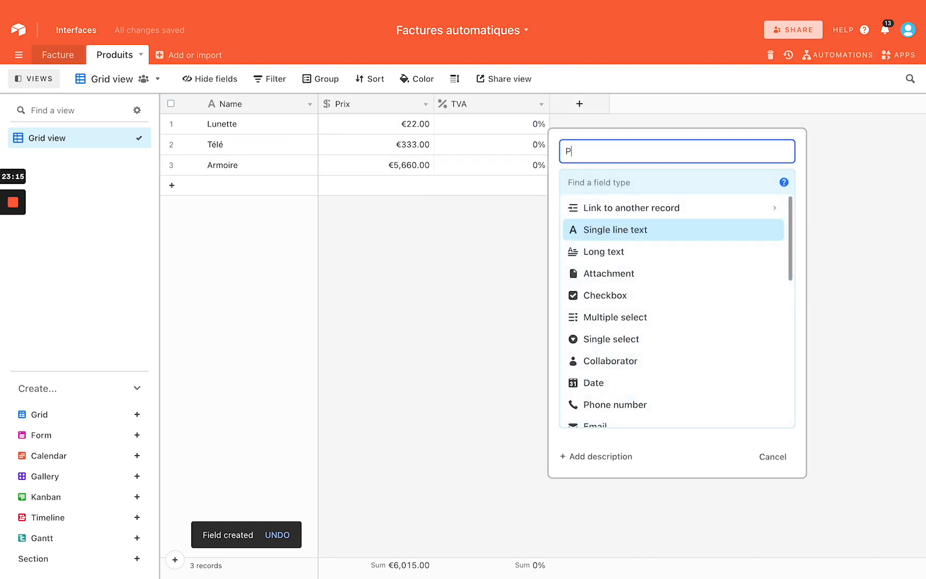
{"action": "type", "text": "rix total"}
{"action": "key", "text": "Return"}
{"action": "left_click", "coordinate": [378, 103]}
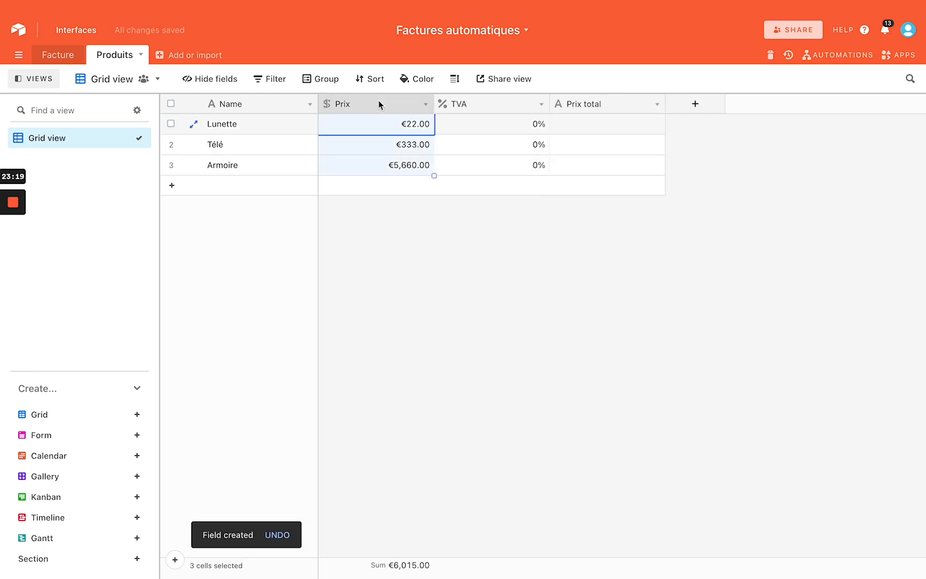
{"action": "double_click", "coordinate": [379, 101]}
{"action": "left_click", "coordinate": [379, 154]}
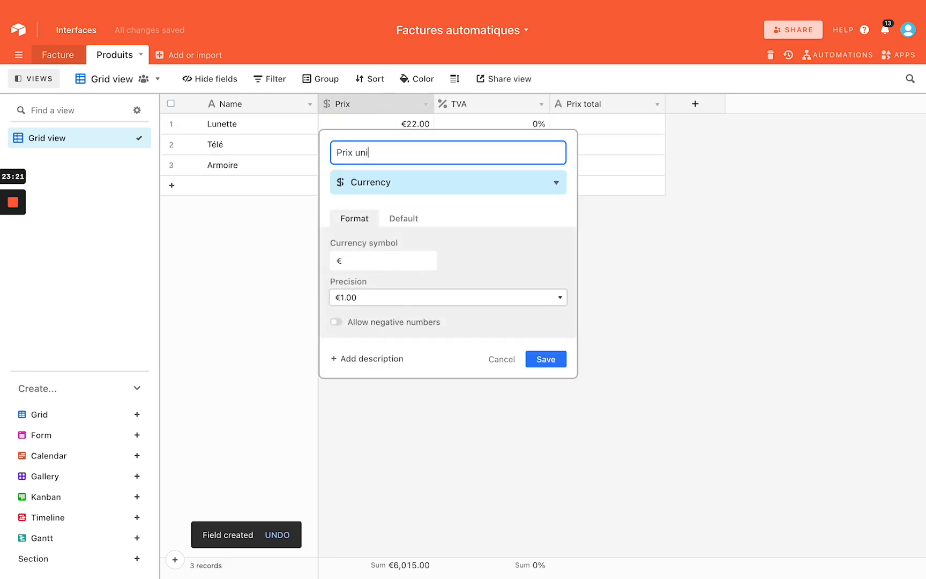
{"action": "type", "text": "unitaire"}
{"action": "key", "text": "Return"}
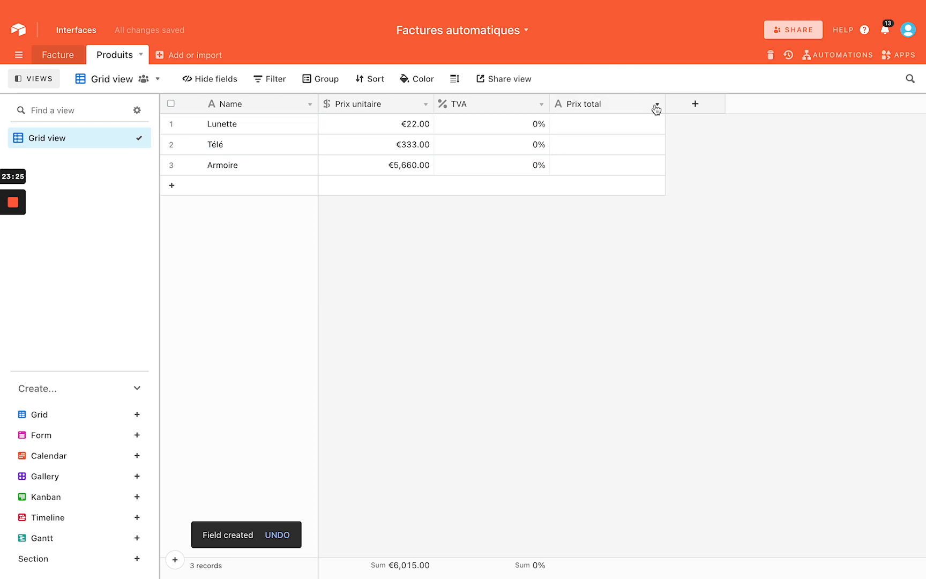
{"action": "left_click_drag", "start_coordinate": [418, 130], "coordinate": [418, 166]}
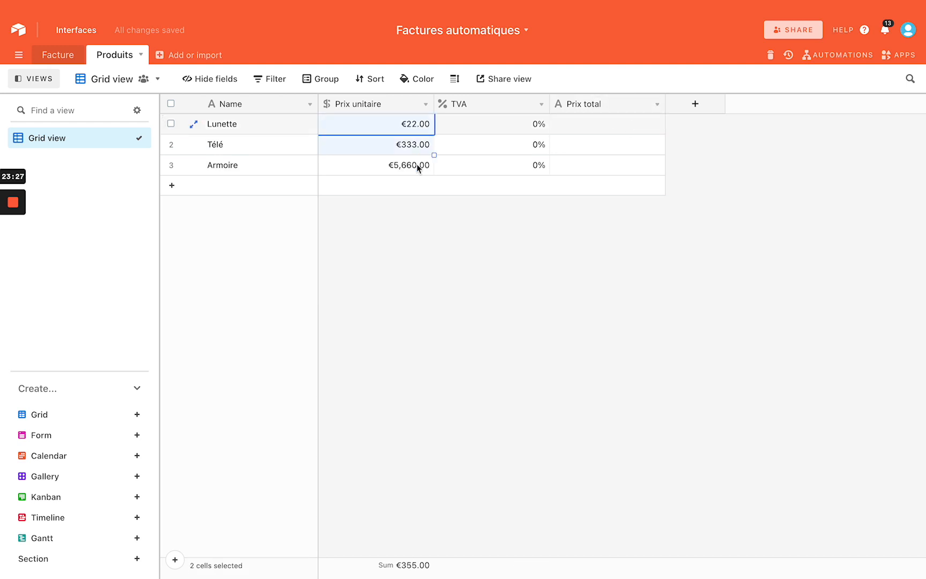
Copy the Prix unitaire values into Prix total, then switch to the Facture table
{"action": "key", "text": "ctrl+c"}
{"action": "left_click", "coordinate": [637, 125]}
{"action": "key", "text": "ctrl+v"}
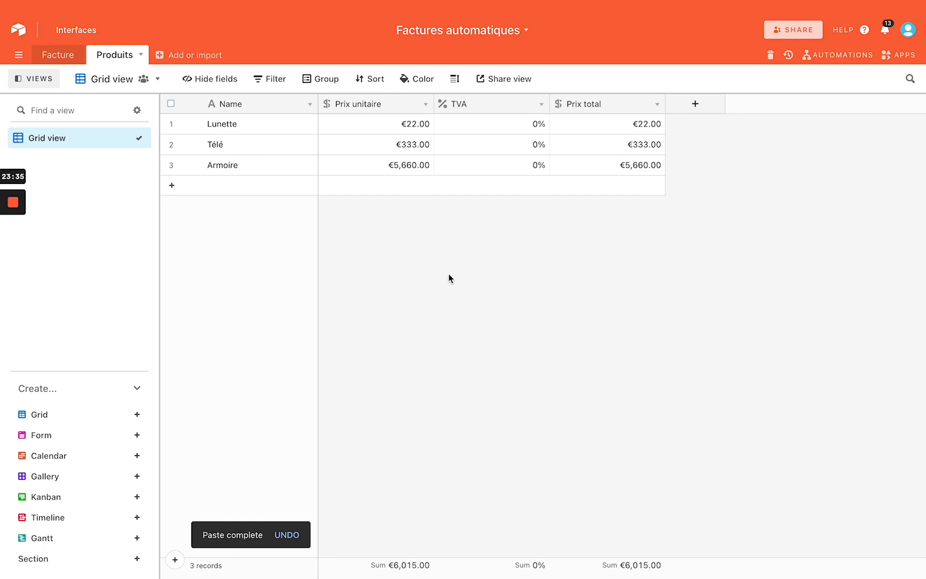
{"action": "left_click", "coordinate": [57, 58]}
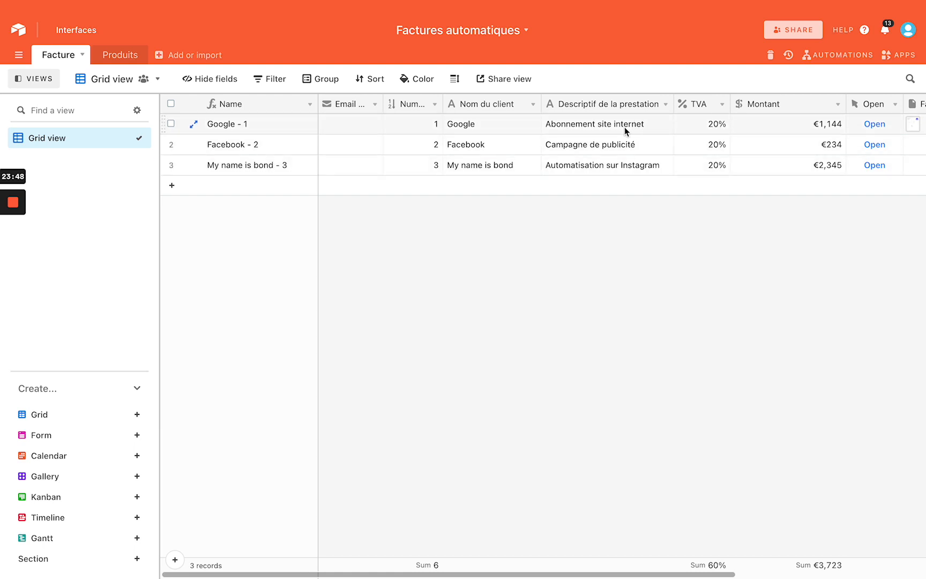
Insert a Produits link-to-record field left of Descriptif de la prestation, skipping lookup fields
{"action": "right_click", "coordinate": [610, 103]}
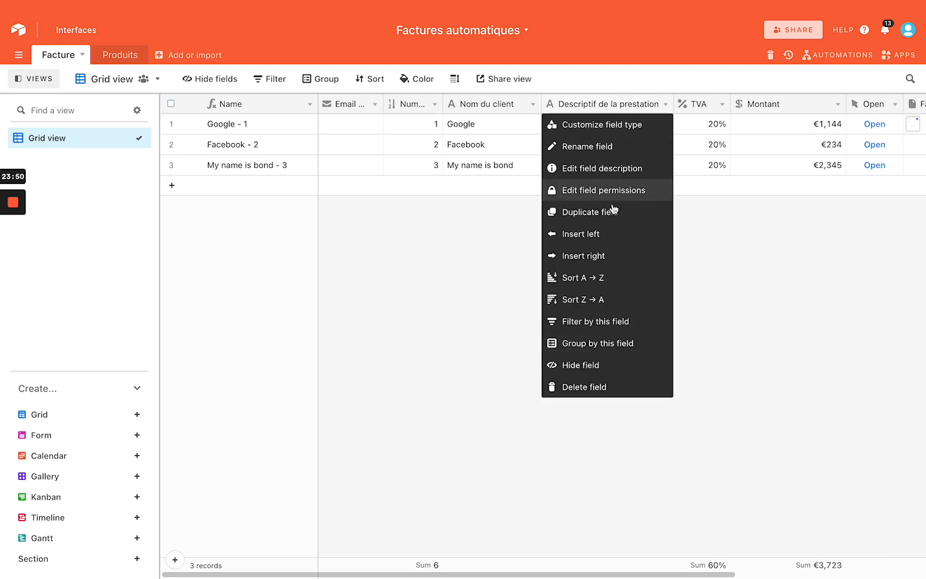
{"action": "left_click", "coordinate": [600, 233]}
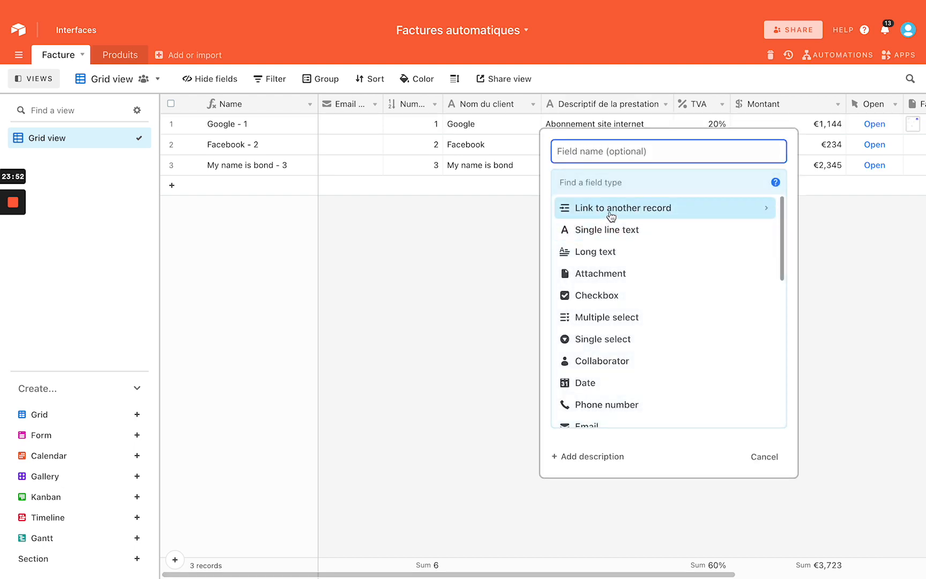
{"action": "left_click", "coordinate": [610, 215]}
{"action": "left_click", "coordinate": [600, 233]}
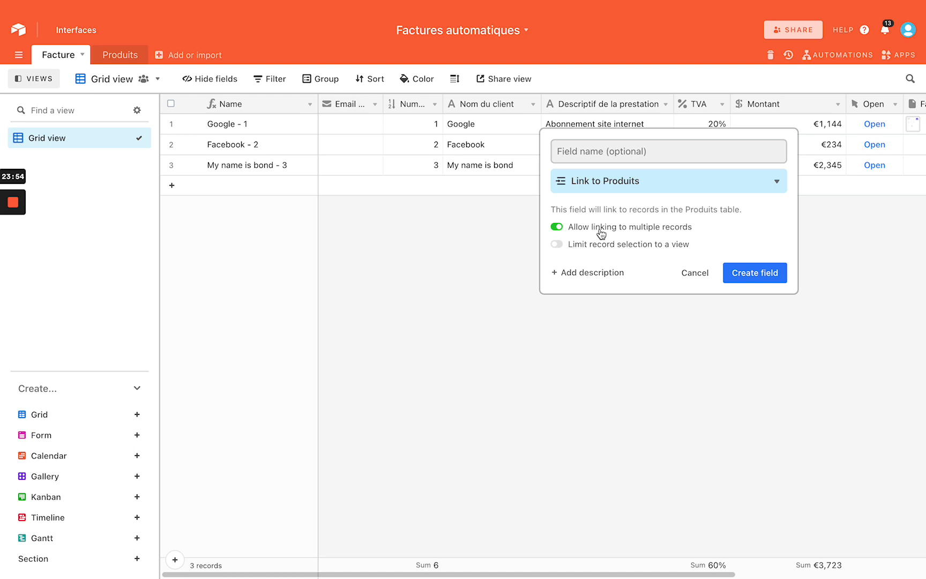
{"action": "left_click", "coordinate": [649, 232]}
{"action": "left_click", "coordinate": [648, 232]}
{"action": "left_click", "coordinate": [770, 278]}
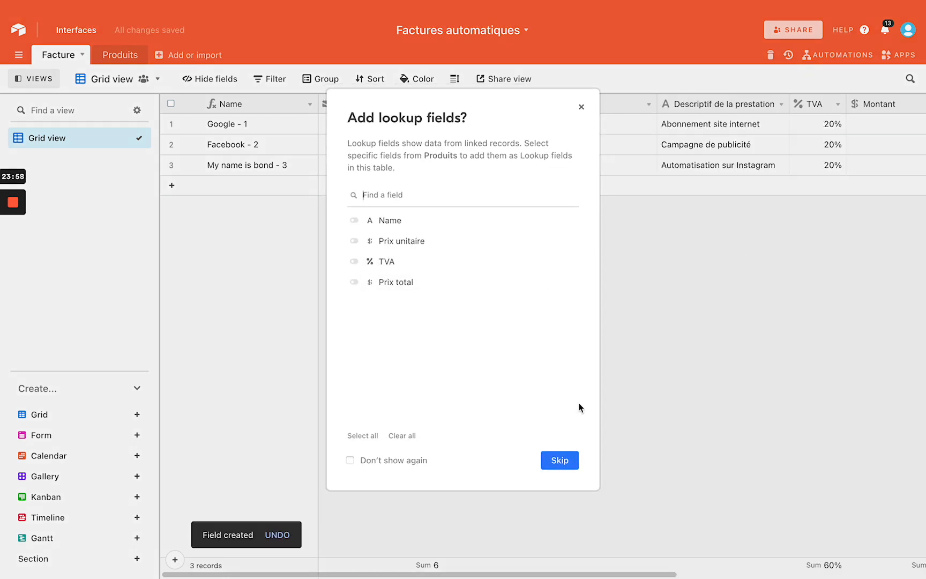
{"action": "left_click", "coordinate": [557, 461]}
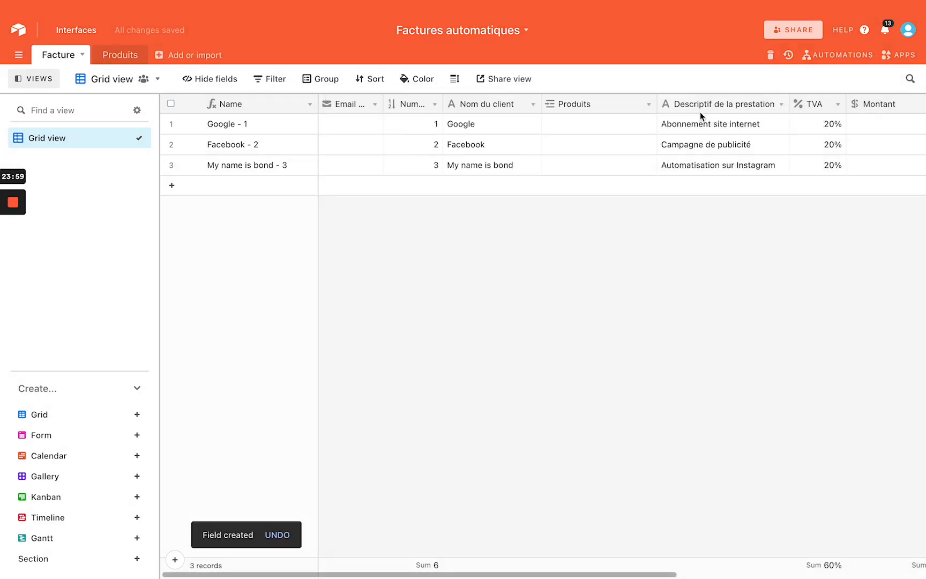
Link Télé and Armoire to Google - 1, and Télé to the third record
{"action": "left_click", "coordinate": [603, 135]}
{"action": "left_click", "coordinate": [603, 135]}
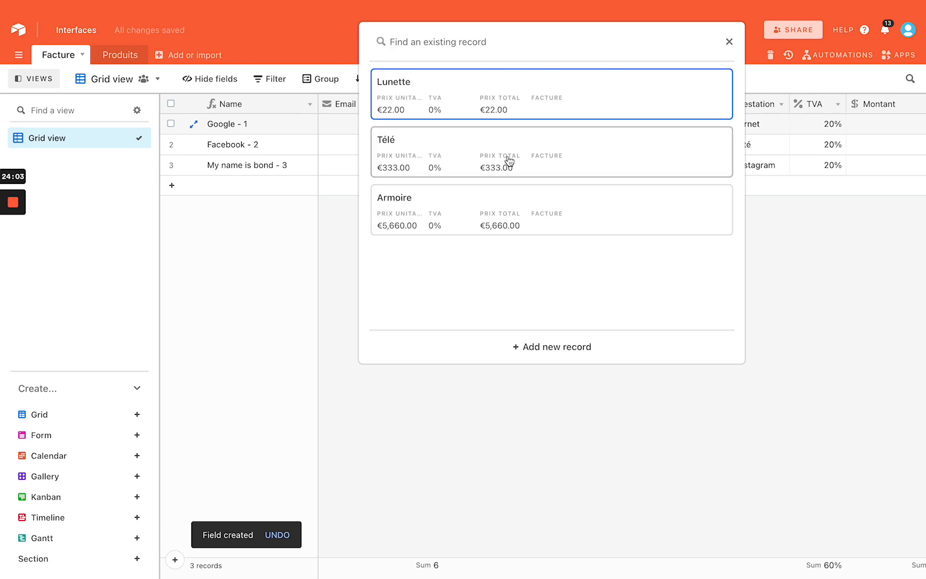
{"action": "left_click", "coordinate": [553, 137]}
{"action": "left_click", "coordinate": [553, 138]}
{"action": "left_click", "coordinate": [491, 164]}
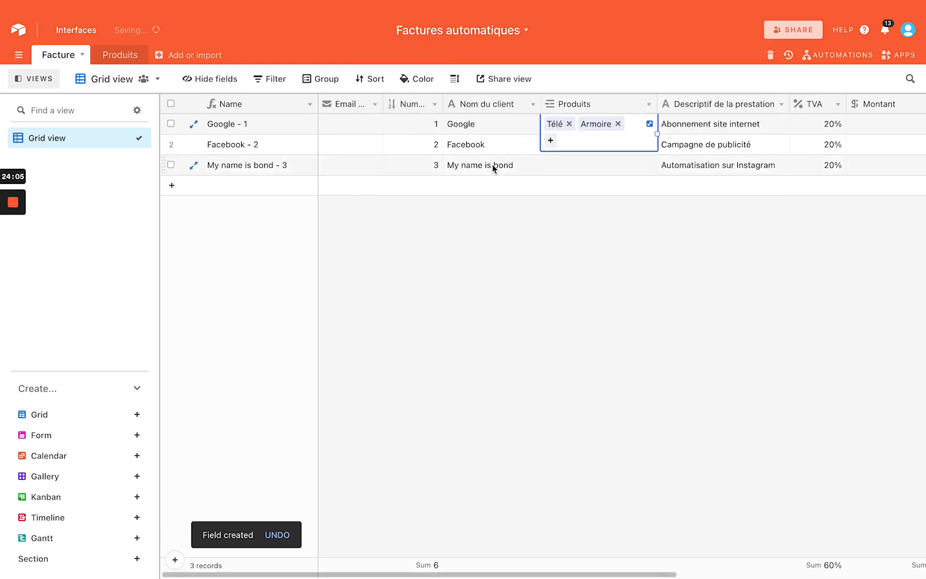
{"action": "double_click", "coordinate": [582, 163]}
{"action": "left_click", "coordinate": [512, 141]}
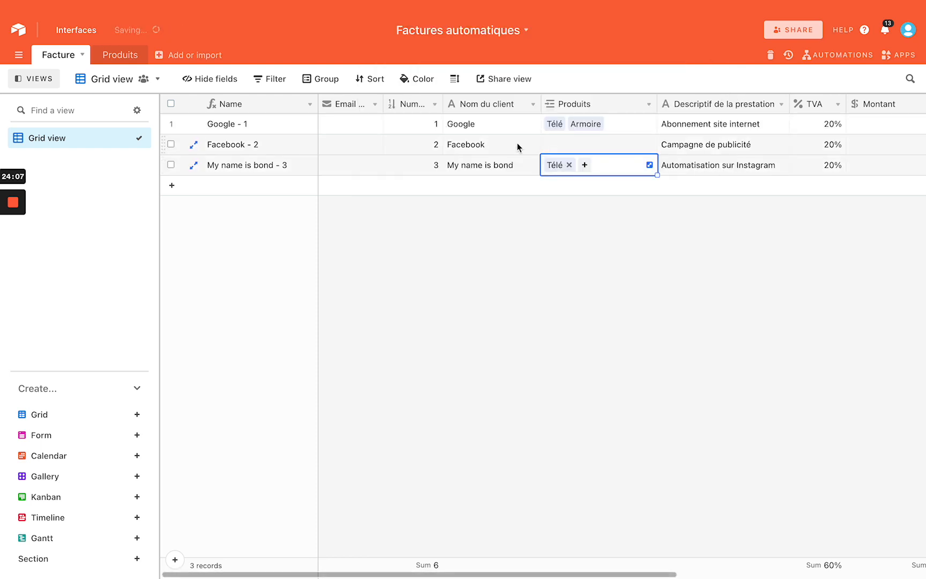
Link Lunette, Armoire and Télé to Facebook - 2
{"action": "left_click", "coordinate": [588, 146]}
{"action": "left_click", "coordinate": [573, 143]}
{"action": "left_click", "coordinate": [529, 114]}
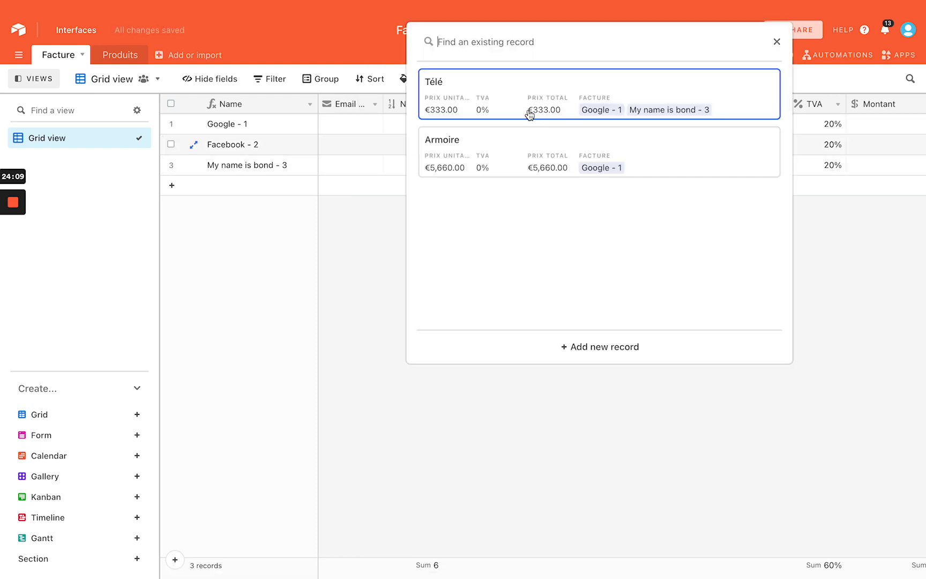
{"action": "left_click", "coordinate": [517, 140]}
{"action": "left_click", "coordinate": [475, 85]}
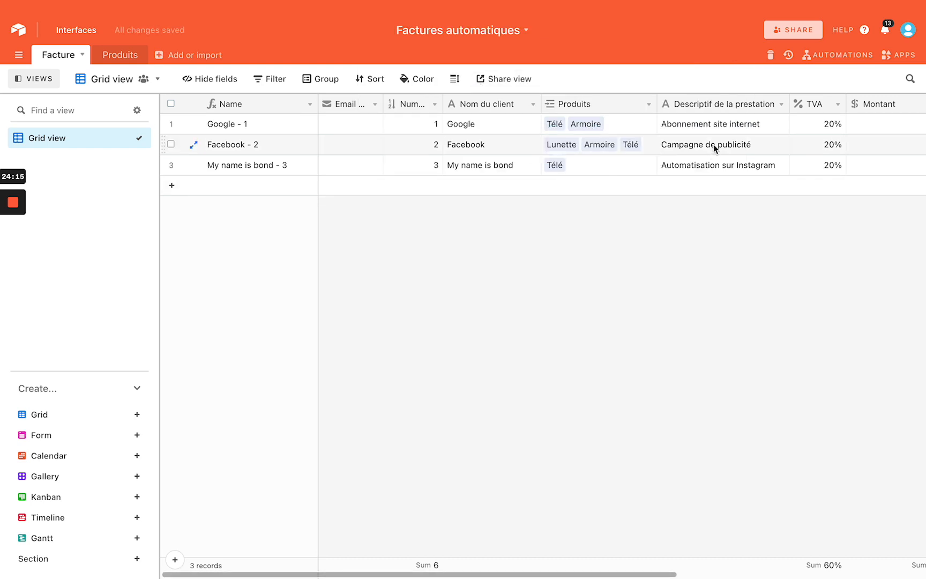
Duplicate the Montant field along with its cell values
{"action": "scroll", "coordinate": [713, 144], "scroll_direction": "right", "scroll_amount": 1}
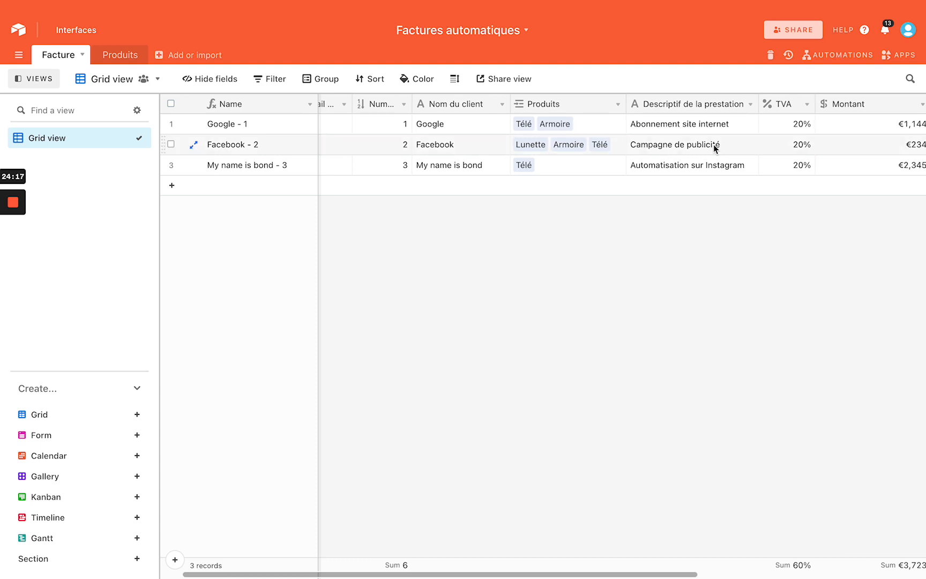
{"action": "scroll", "coordinate": [713, 144], "scroll_direction": "right", "scroll_amount": 5}
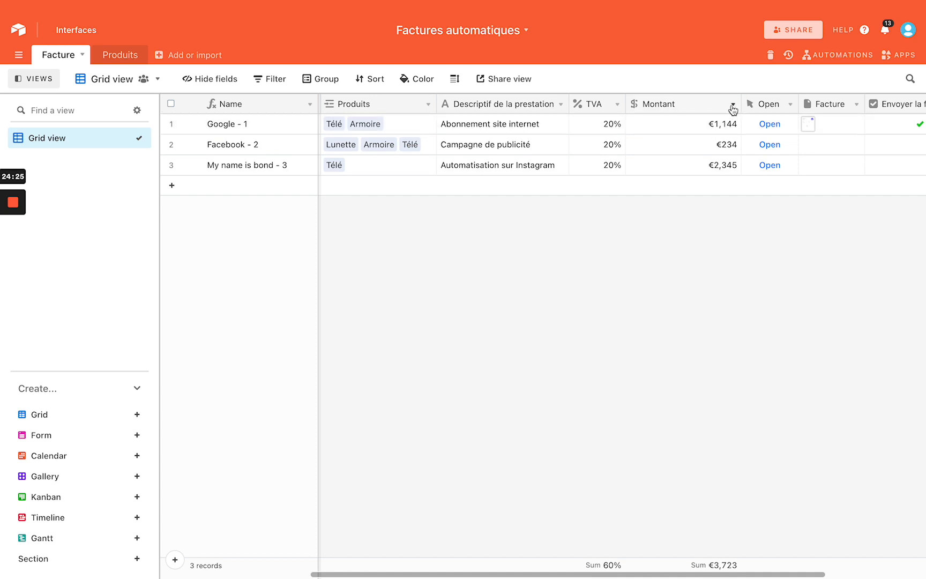
{"action": "right_click", "coordinate": [692, 105]}
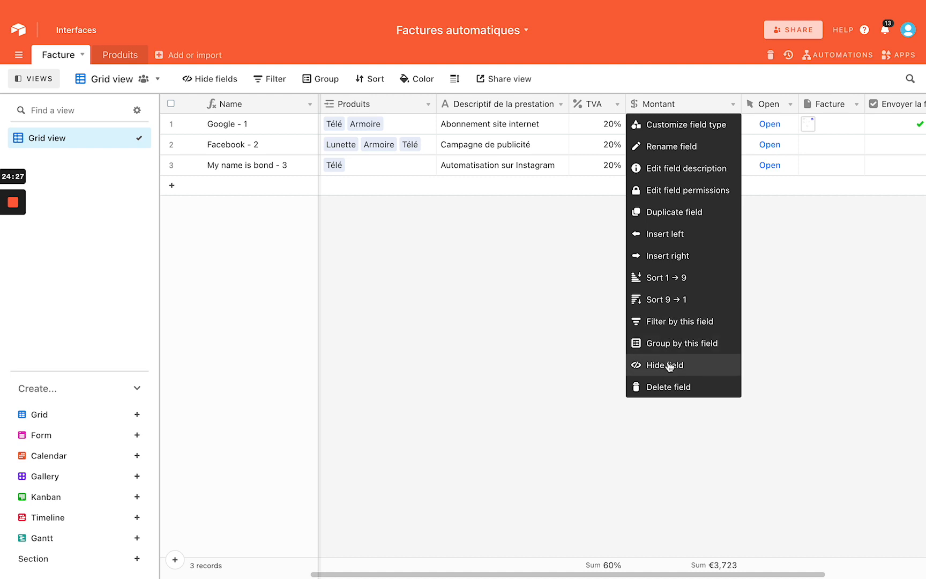
{"action": "left_click", "coordinate": [676, 214]}
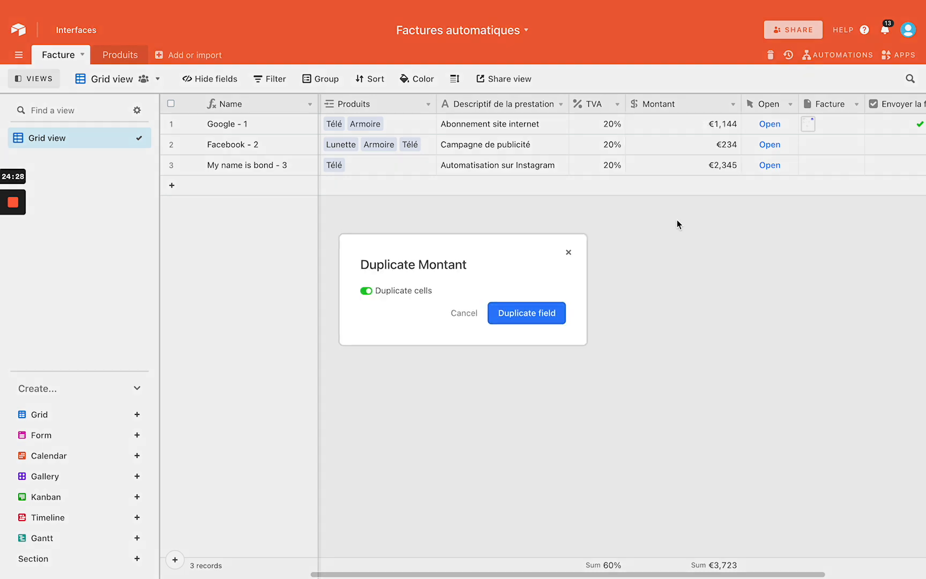
{"action": "left_click", "coordinate": [544, 314]}
Delete the original Montant field and rename the copy to Montant
{"action": "right_click", "coordinate": [699, 110]}
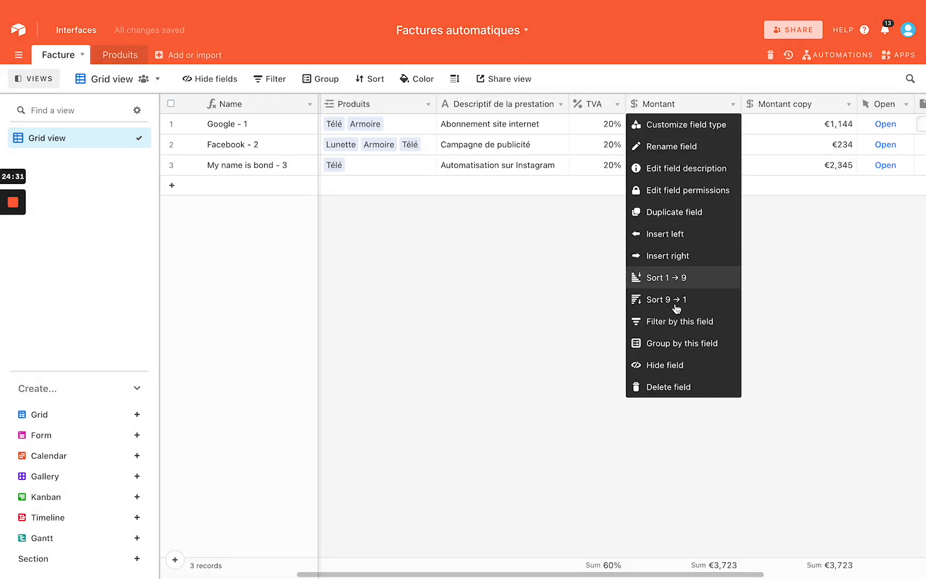
{"action": "left_click", "coordinate": [665, 386]}
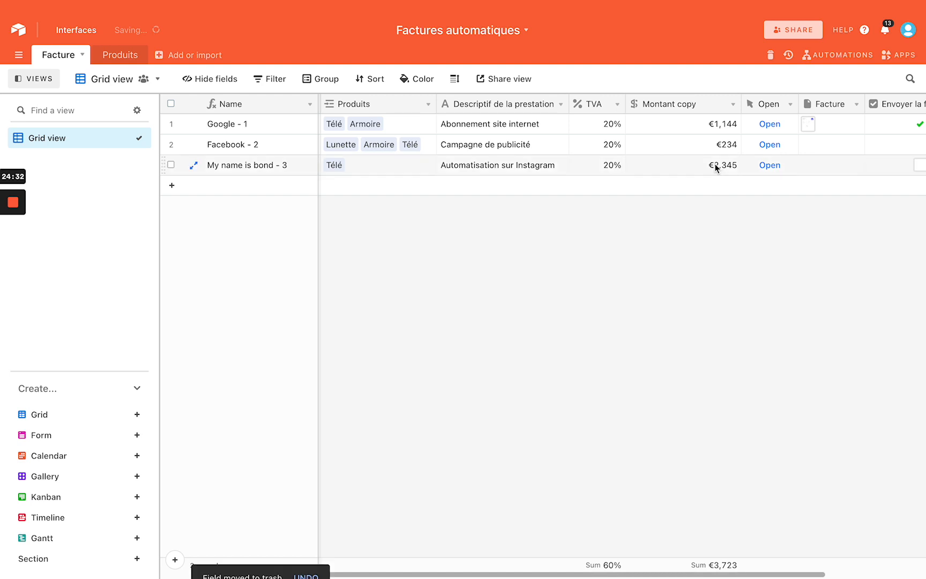
{"action": "left_click", "coordinate": [732, 108]}
{"action": "left_click", "coordinate": [711, 123]}
{"action": "left_click", "coordinate": [473, 157]}
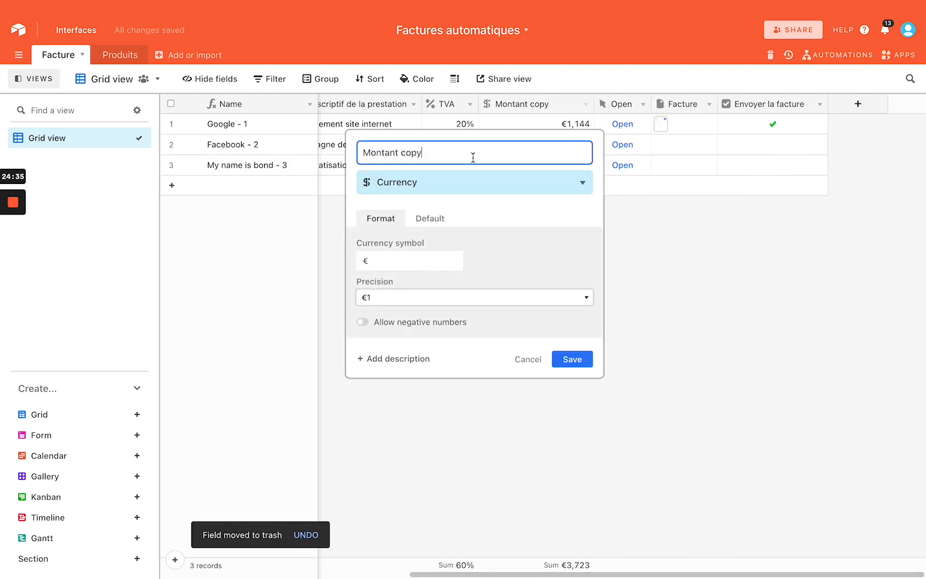
{"action": "key", "text": "Return"}
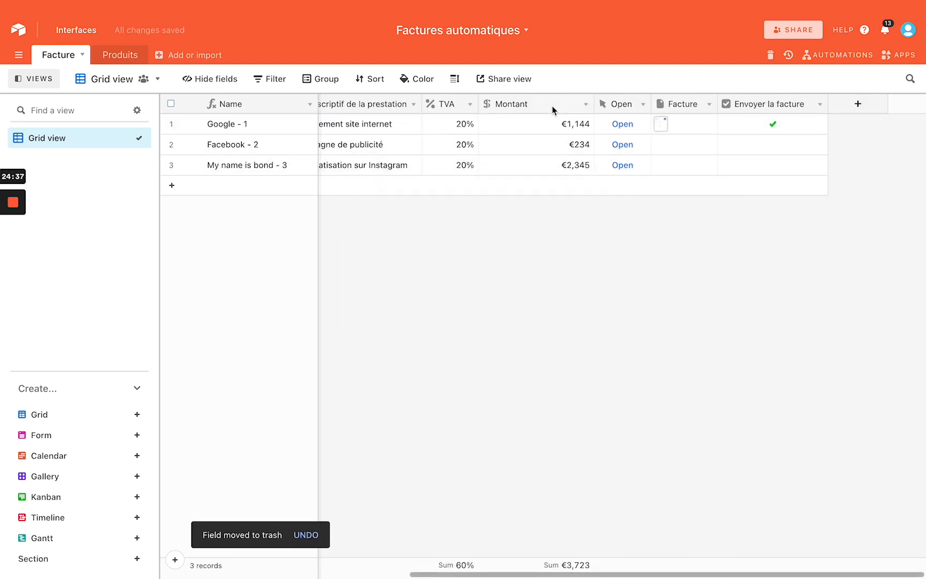
{"action": "left_click", "coordinate": [586, 106]}
{"action": "left_click", "coordinate": [561, 124]}
{"action": "left_click", "coordinate": [700, 280]}
{"action": "scroll", "coordinate": [701, 280], "scroll_direction": "left", "scroll_amount": 4}
{"action": "scroll", "coordinate": [700, 280], "scroll_direction": "right", "scroll_amount": 1}
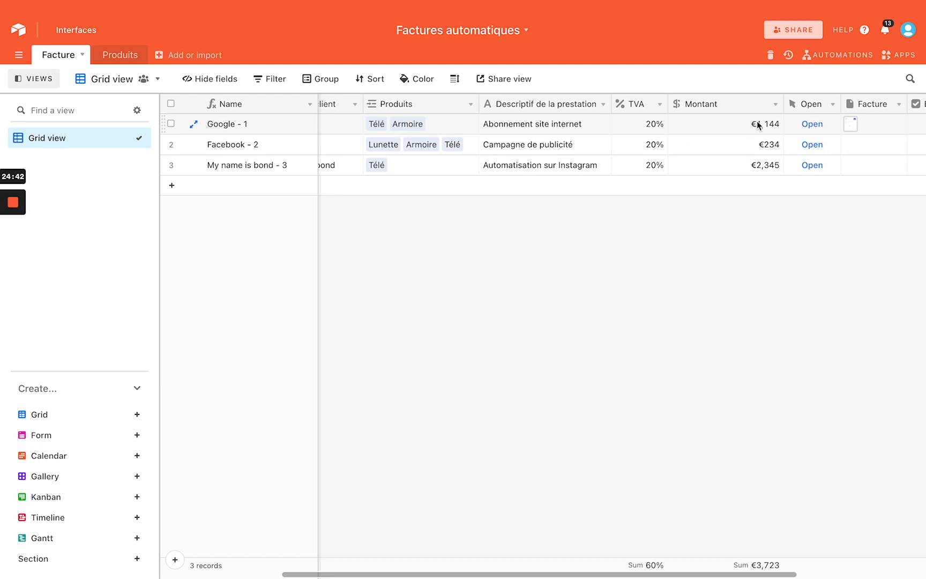
Change the Montant field's type to Rollup
{"action": "left_click", "coordinate": [775, 105]}
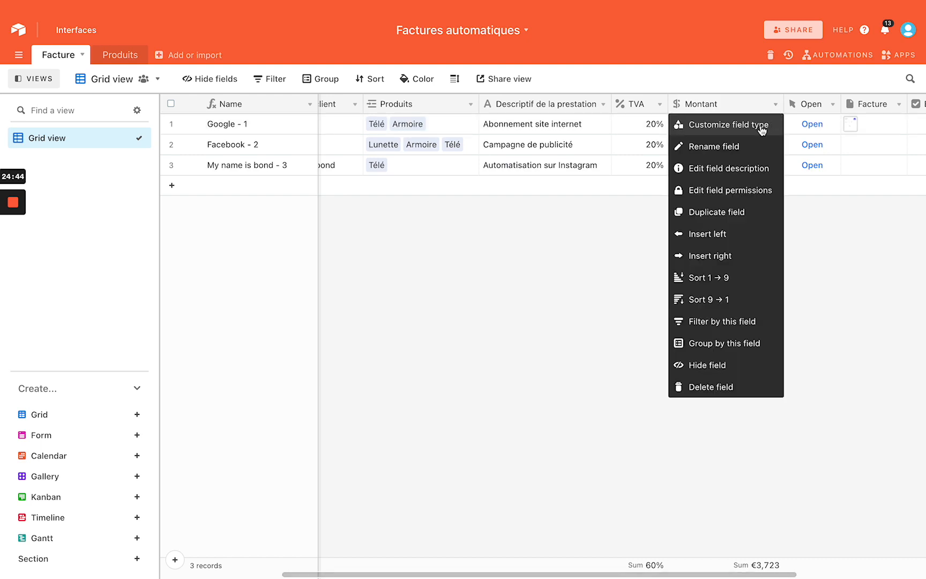
{"action": "left_click", "coordinate": [760, 126]}
{"action": "left_click", "coordinate": [508, 188]}
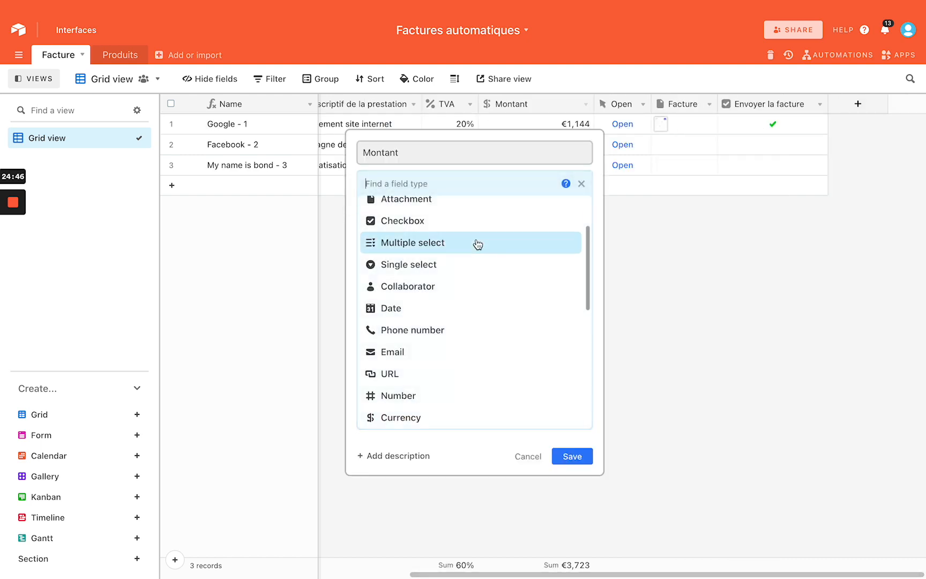
{"action": "scroll", "coordinate": [476, 244], "scroll_direction": "down", "scroll_amount": 1}
{"action": "scroll", "coordinate": [478, 244], "scroll_direction": "down", "scroll_amount": 4}
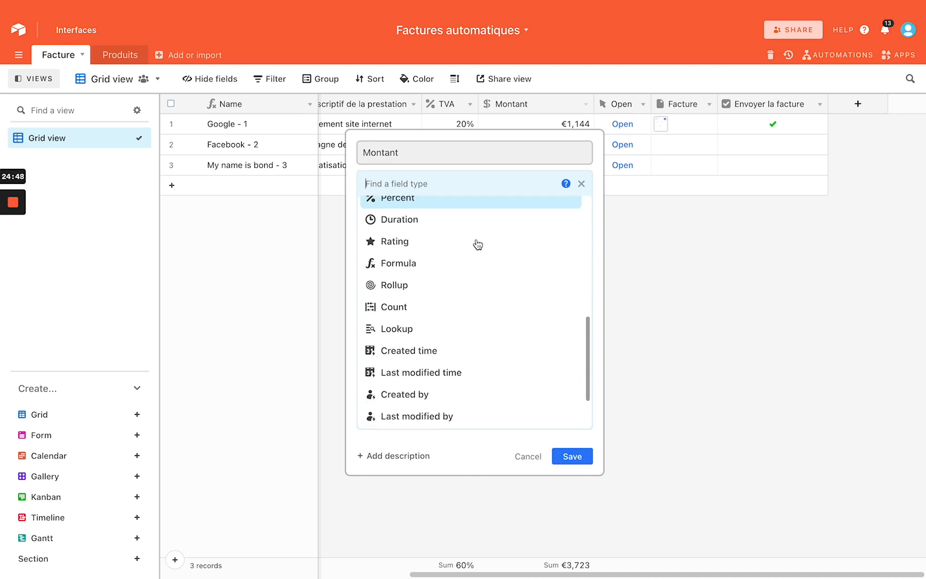
{"action": "left_click", "coordinate": [443, 285]}
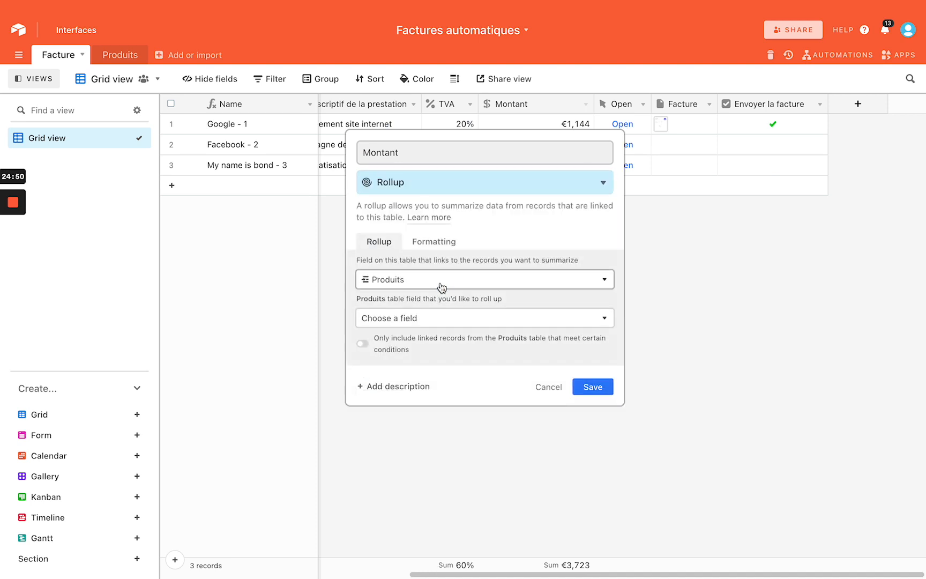
Roll up Produits' Prix unitaire with SUM(values), save, and narrow the Montant column
{"action": "left_click", "coordinate": [422, 318]}
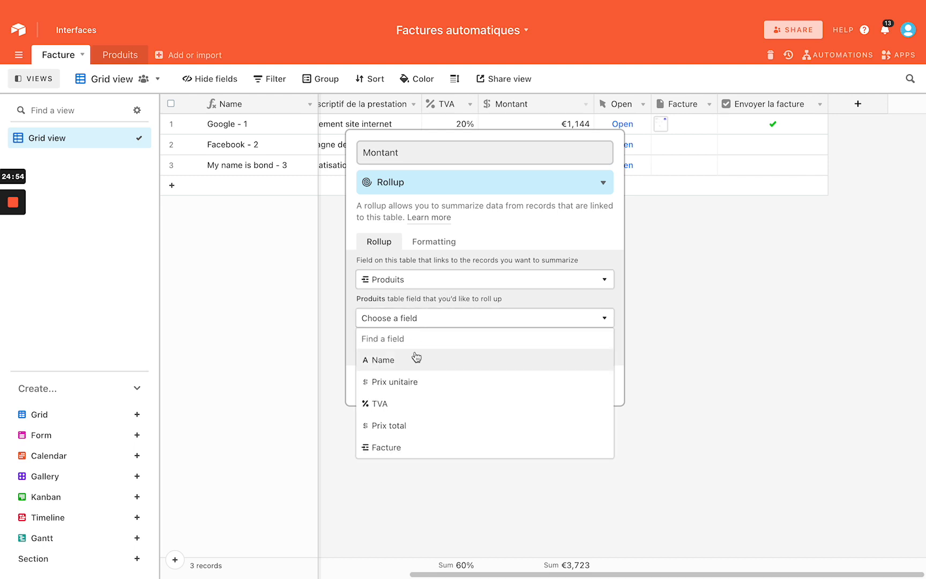
{"action": "left_click", "coordinate": [406, 380]}
{"action": "left_click", "coordinate": [397, 393]}
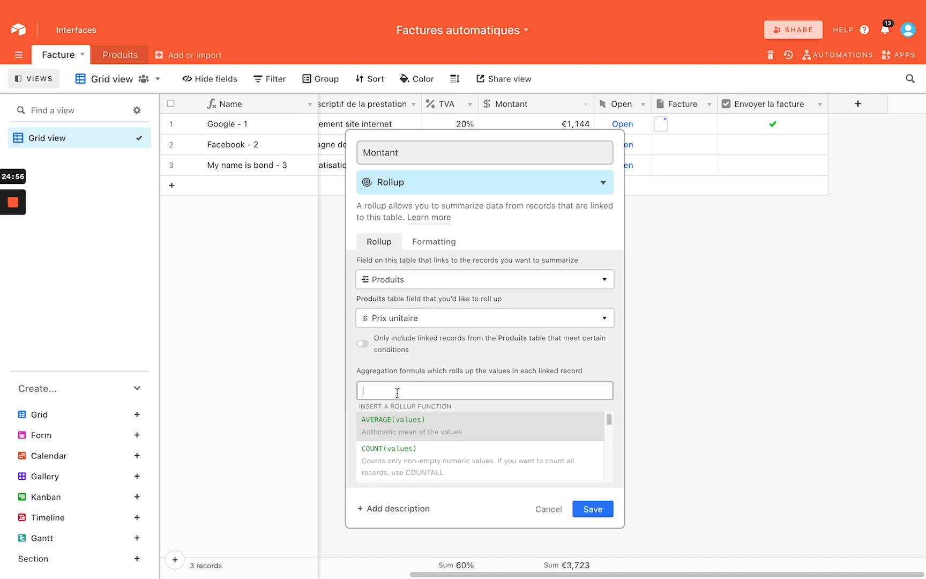
{"action": "type", "text": "sum"}
{"action": "key", "text": "Return"}
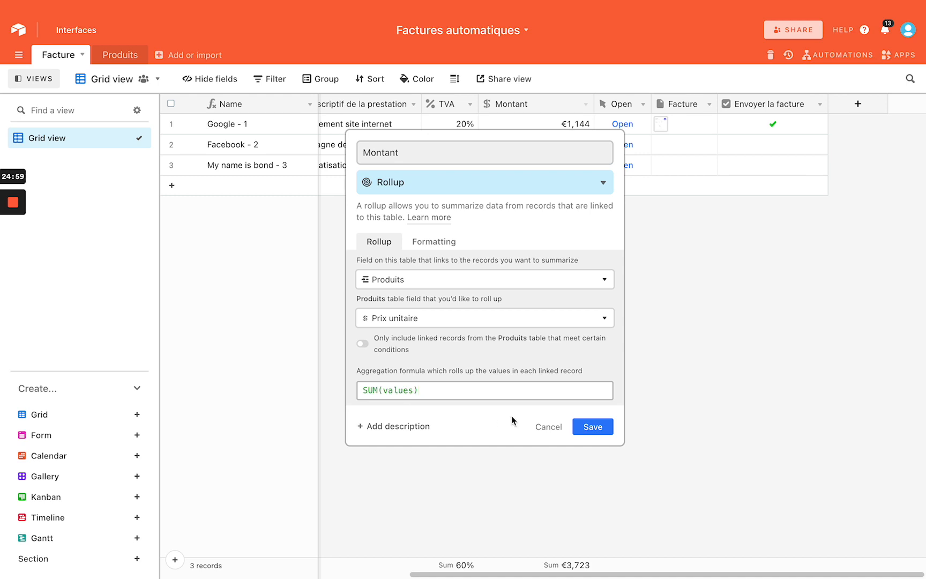
{"action": "left_click", "coordinate": [591, 426]}
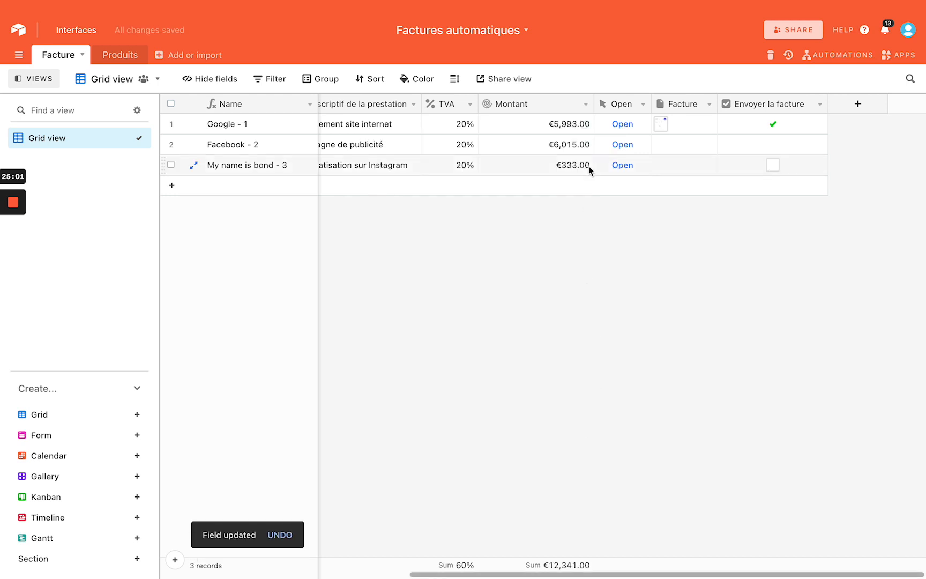
{"action": "left_click_drag", "start_coordinate": [589, 104], "coordinate": [565, 104]}
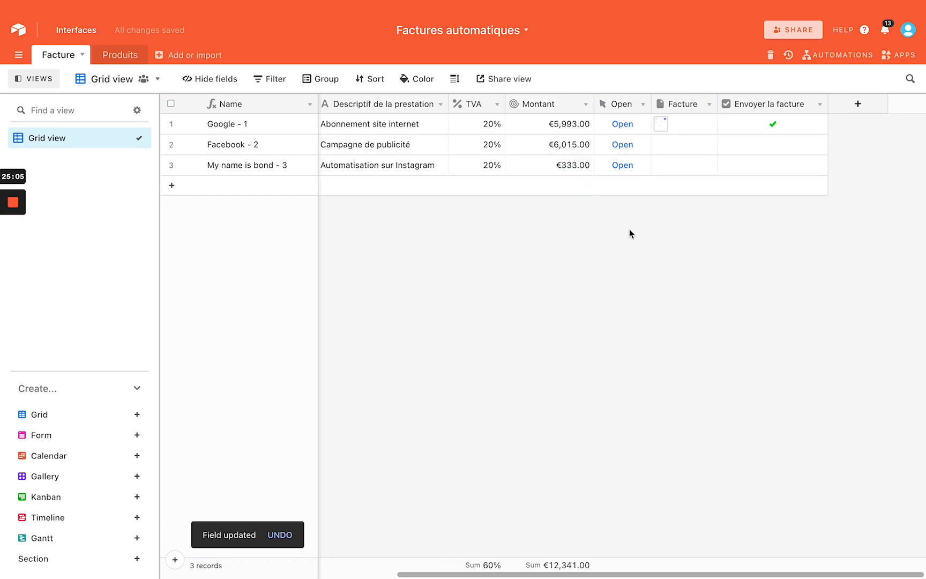
{"action": "scroll", "coordinate": [629, 229], "scroll_direction": "left", "scroll_amount": 10}
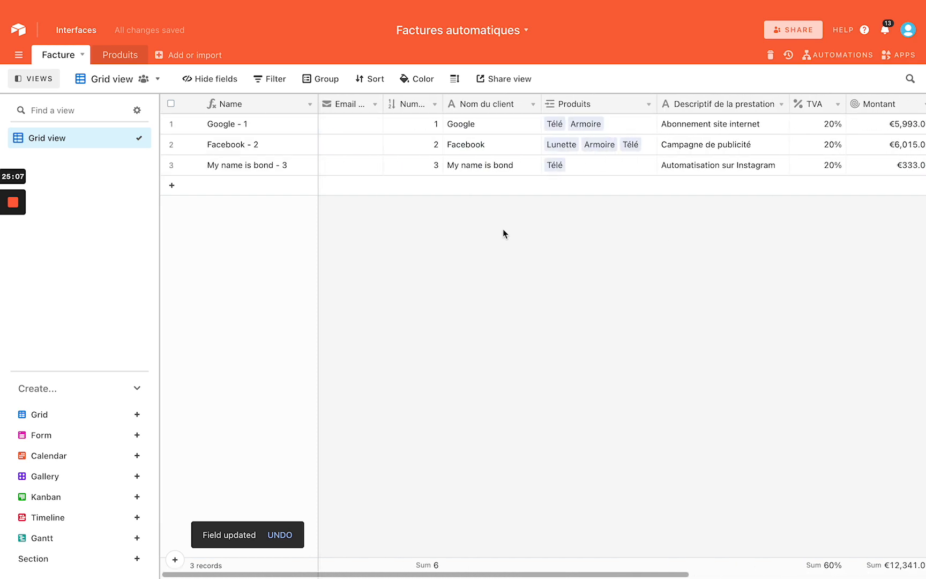
Open the Page designer app and start editing the invoice layout
{"action": "left_click", "coordinate": [903, 56]}
{"action": "left_click", "coordinate": [893, 111]}
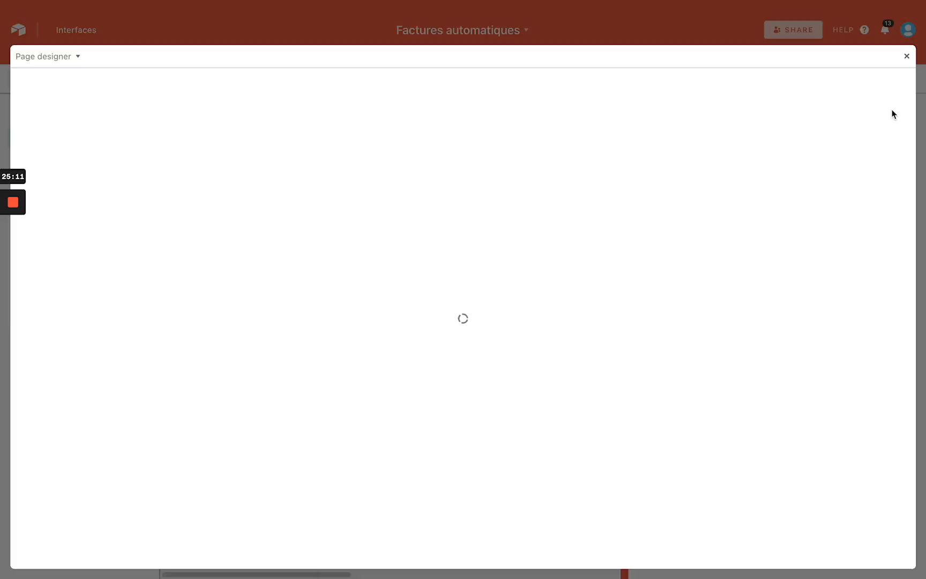
{"action": "scroll", "coordinate": [413, 268], "scroll_direction": "down", "scroll_amount": 1}
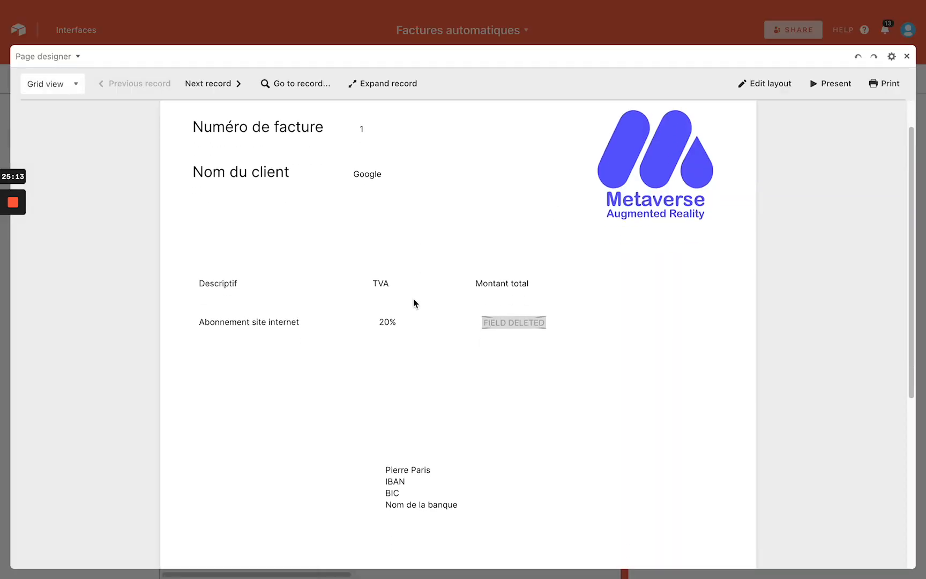
{"action": "left_click", "coordinate": [780, 87]}
Delete the FIELD DELETED placeholder, the Abonnement site internet description and the 20% TVA value
{"action": "left_click", "coordinate": [595, 369]}
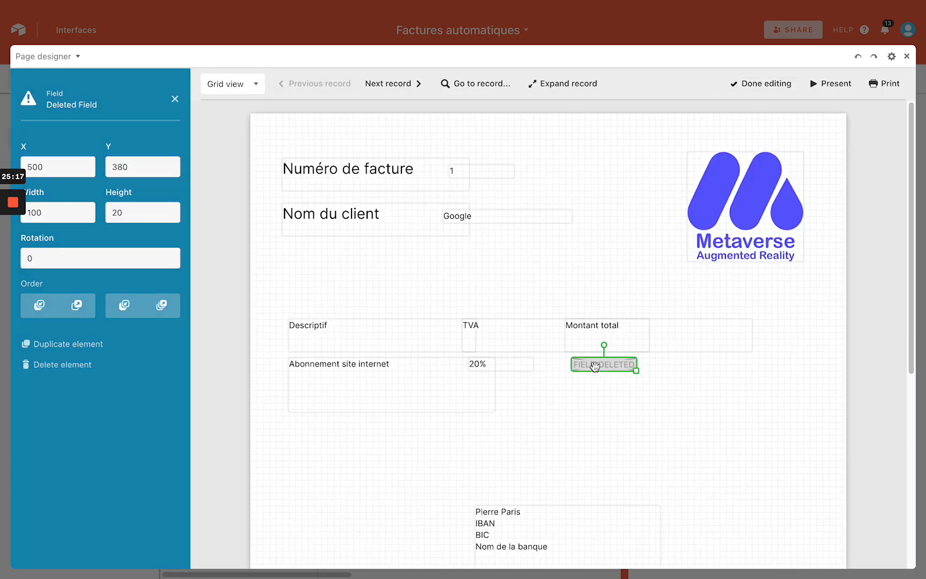
{"action": "key", "text": "Delete"}
{"action": "left_click", "coordinate": [333, 370]}
{"action": "key", "text": "Delete"}
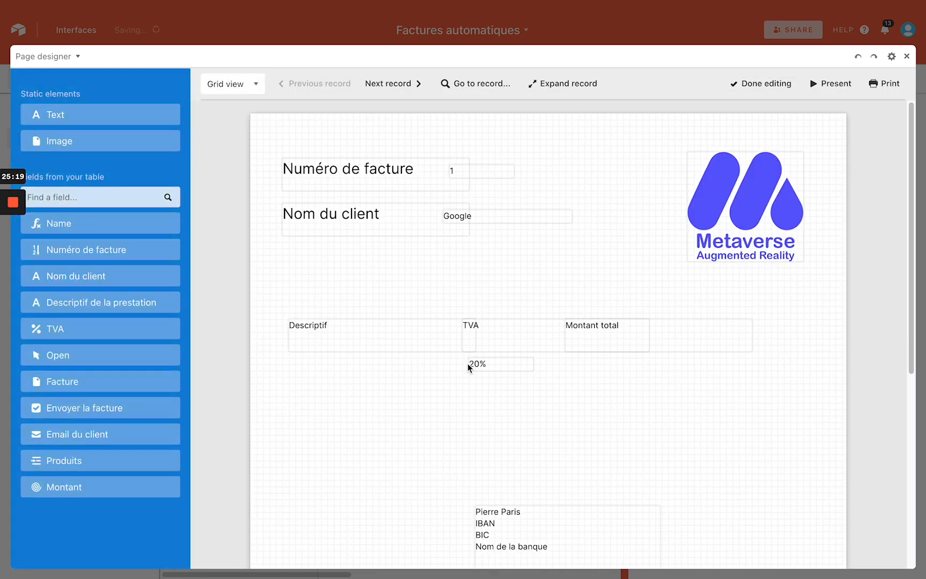
{"action": "left_click", "coordinate": [475, 365]}
{"action": "key", "text": "Delete"}
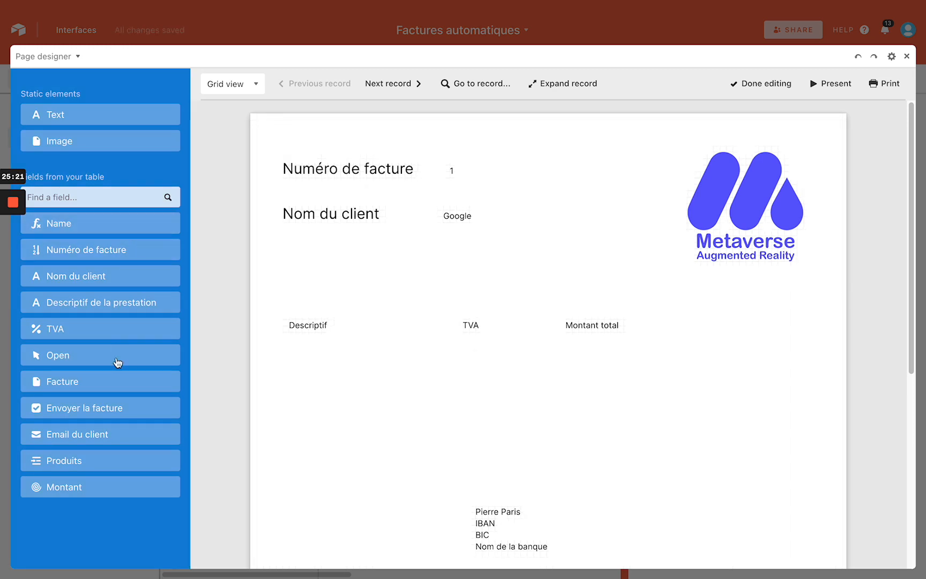
{"action": "left_click", "coordinate": [98, 464]}
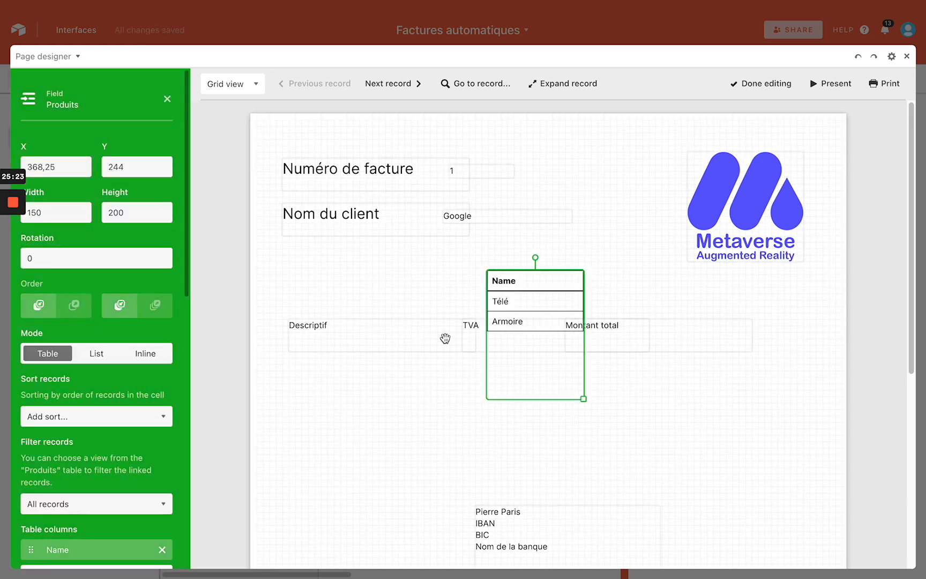
{"action": "key", "text": "Delete"}
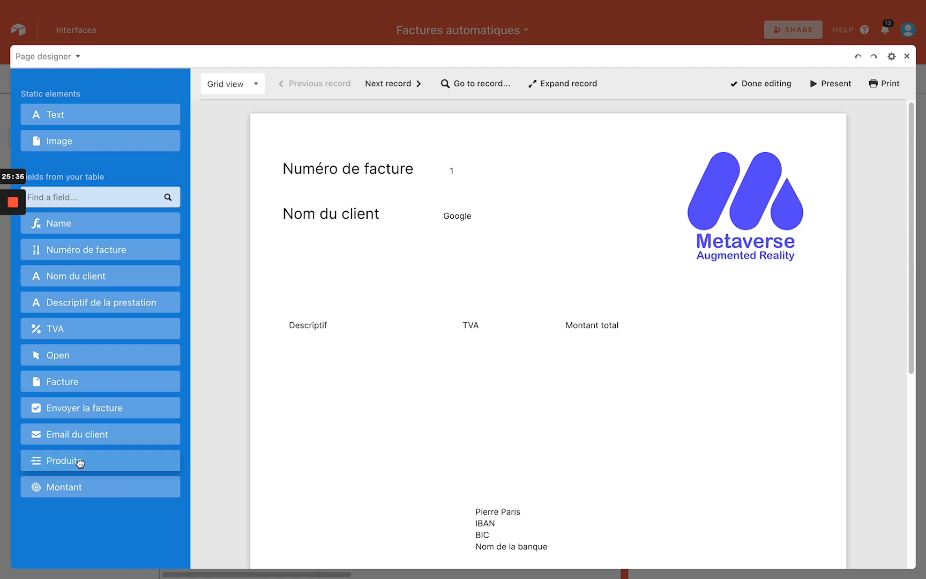
Add a Produits table below Descriptif with Prix unitaire and TVA columns
{"action": "left_click", "coordinate": [81, 464]}
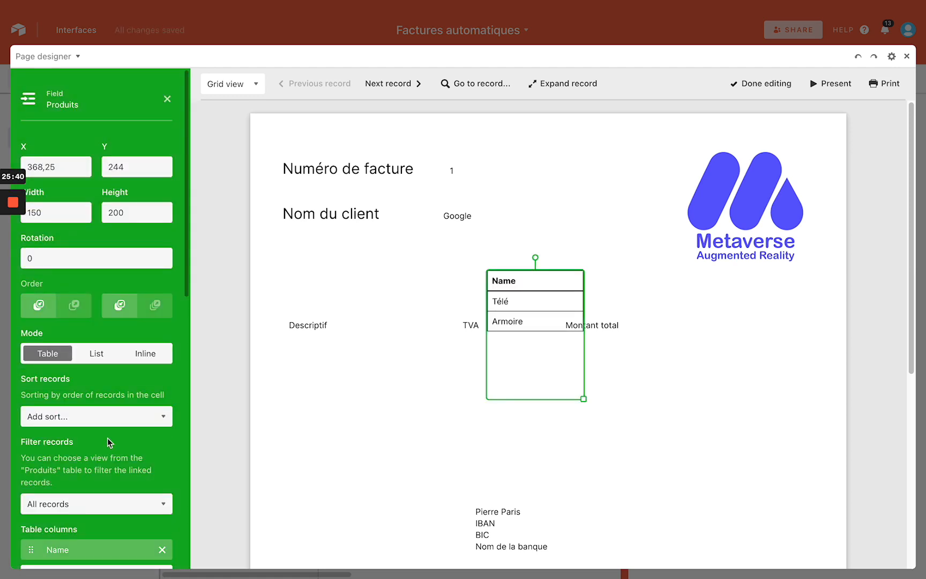
{"action": "left_click_drag", "start_coordinate": [546, 378], "coordinate": [356, 462]}
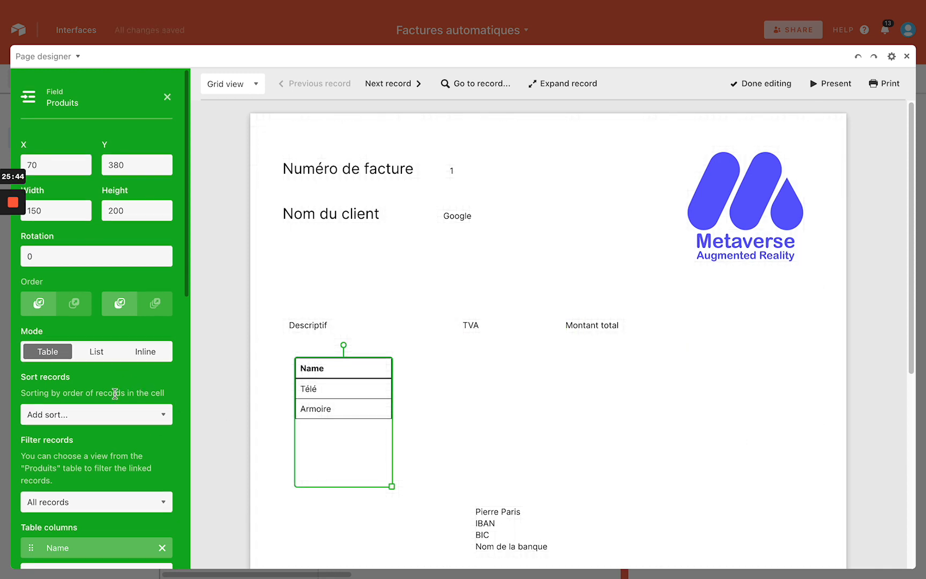
{"action": "scroll", "coordinate": [117, 382], "scroll_direction": "down", "scroll_amount": 3}
{"action": "scroll", "coordinate": [115, 393], "scroll_direction": "down", "scroll_amount": 1}
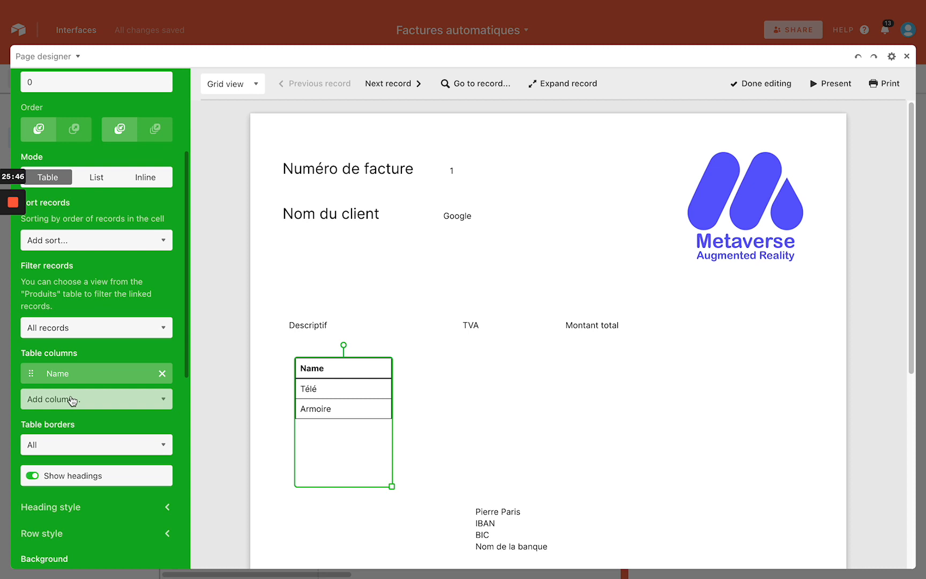
{"action": "left_click", "coordinate": [73, 400]}
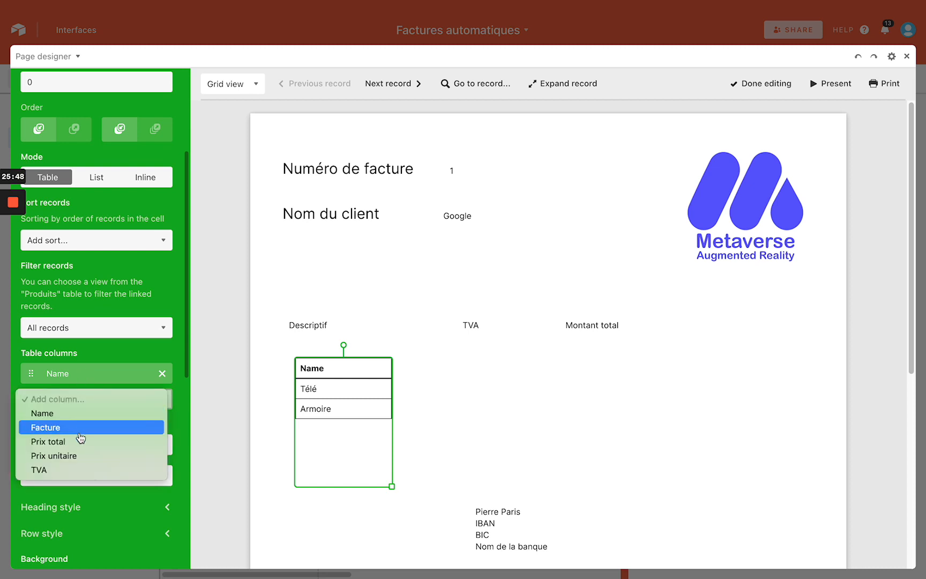
{"action": "left_click", "coordinate": [81, 455]}
{"action": "left_click", "coordinate": [84, 426]}
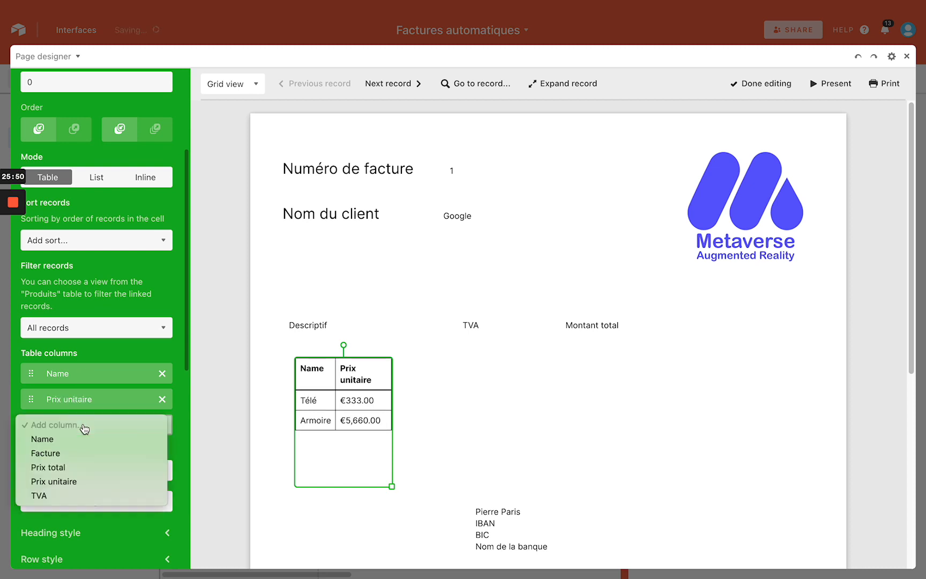
{"action": "left_click", "coordinate": [72, 495]}
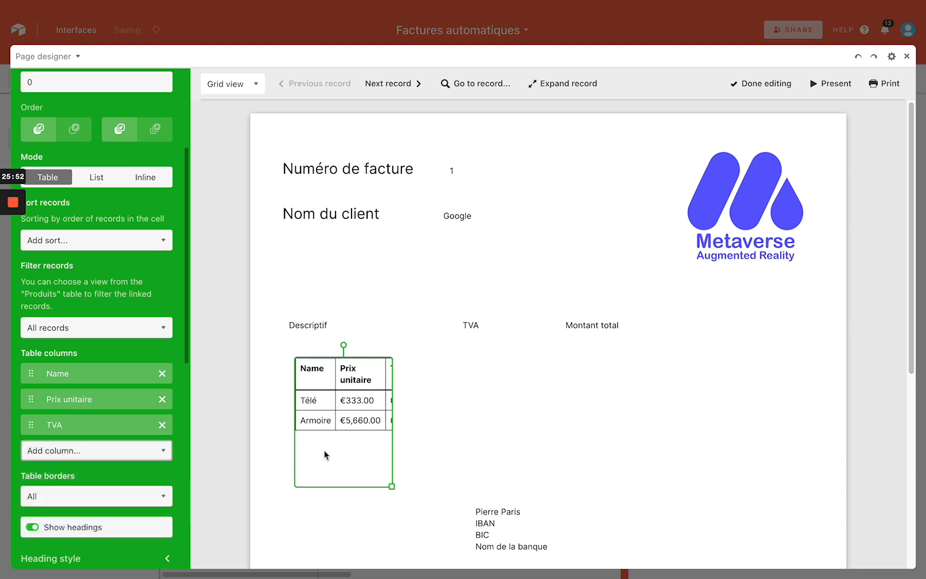
Delete the TVA, Descriptif and Montant total headings and enlarge the Produits table in their place
{"action": "left_click_drag", "start_coordinate": [391, 486], "coordinate": [670, 431]}
{"action": "mouse_move", "coordinate": [601, 378]}
{"action": "left_mouse_down"}
{"action": "mouse_move", "coordinate": [588, 373]}
{"action": "mouse_move", "coordinate": [593, 364]}
{"action": "left_mouse_up"}
{"action": "left_click", "coordinate": [428, 301]}
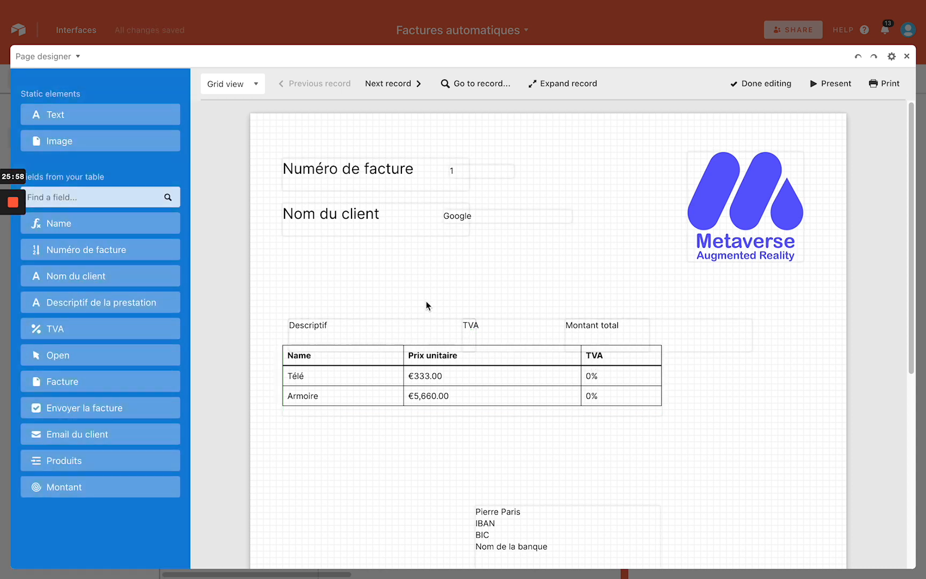
{"action": "left_click", "coordinate": [487, 331]}
{"action": "key", "text": "Delete"}
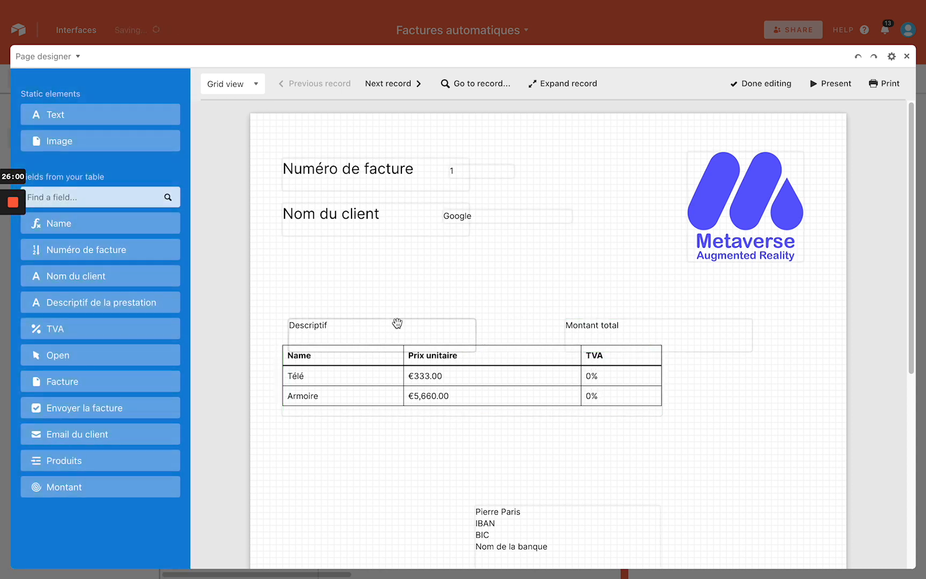
{"action": "left_click", "coordinate": [396, 323]}
{"action": "key", "text": "Delete"}
{"action": "left_click", "coordinate": [651, 340]}
{"action": "key", "text": "Delete"}
{"action": "left_click_drag", "start_coordinate": [523, 364], "coordinate": [542, 323]}
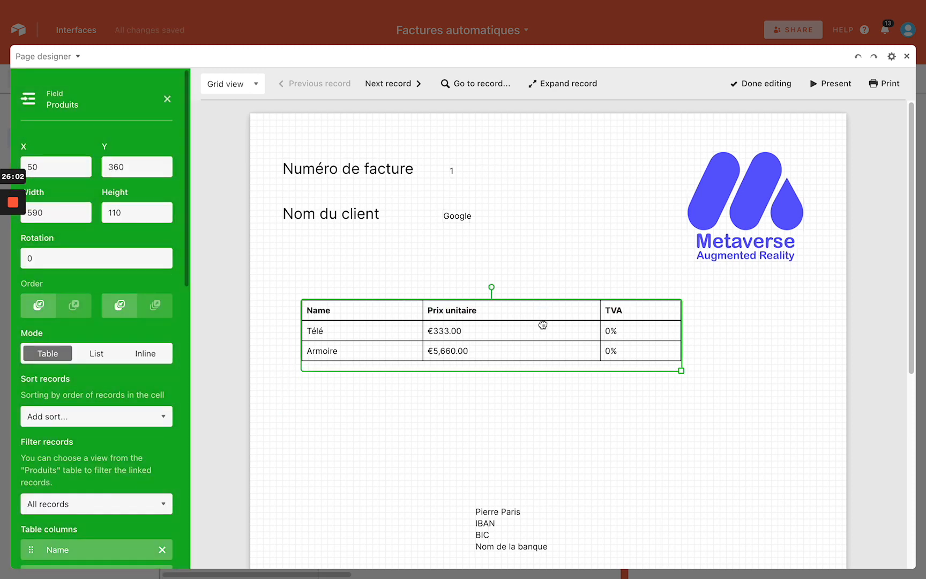
{"action": "left_click_drag", "start_coordinate": [682, 372], "coordinate": [758, 405]}
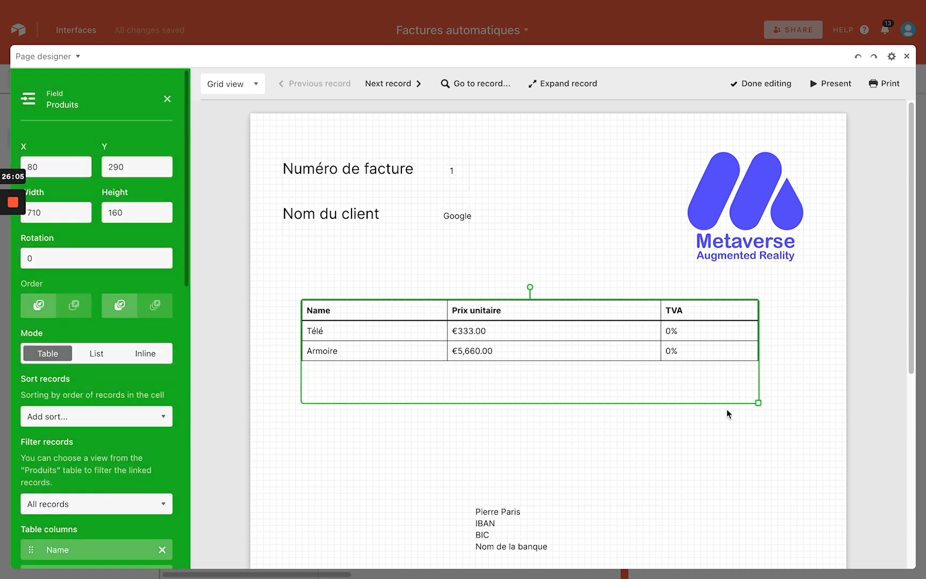
{"action": "left_click", "coordinate": [167, 99]}
Add a 'Montant total' text label with the Montant amount placed beside it
{"action": "left_click_drag", "start_coordinate": [105, 117], "coordinate": [382, 439]}
{"action": "left_click", "coordinate": [87, 412]}
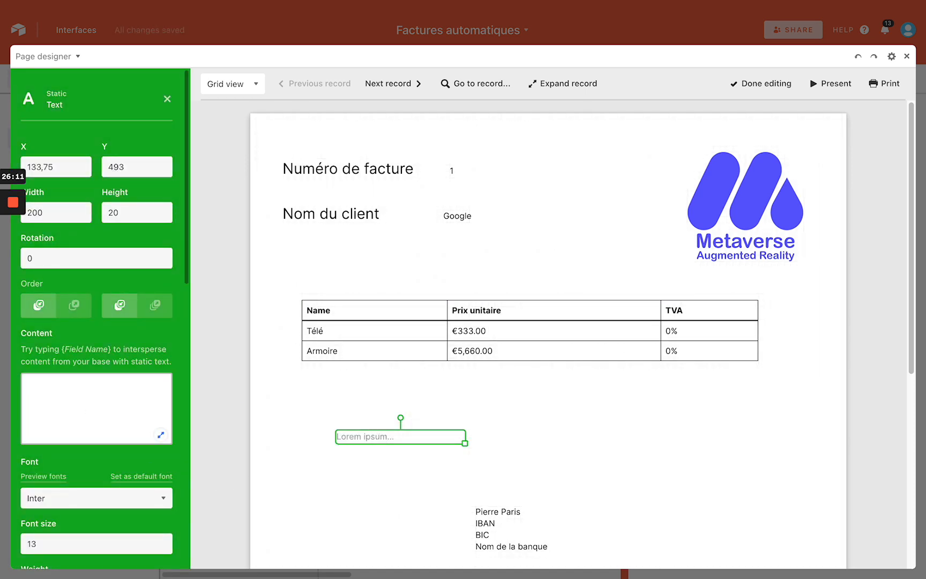
{"action": "type", "text": "Montant tao"}
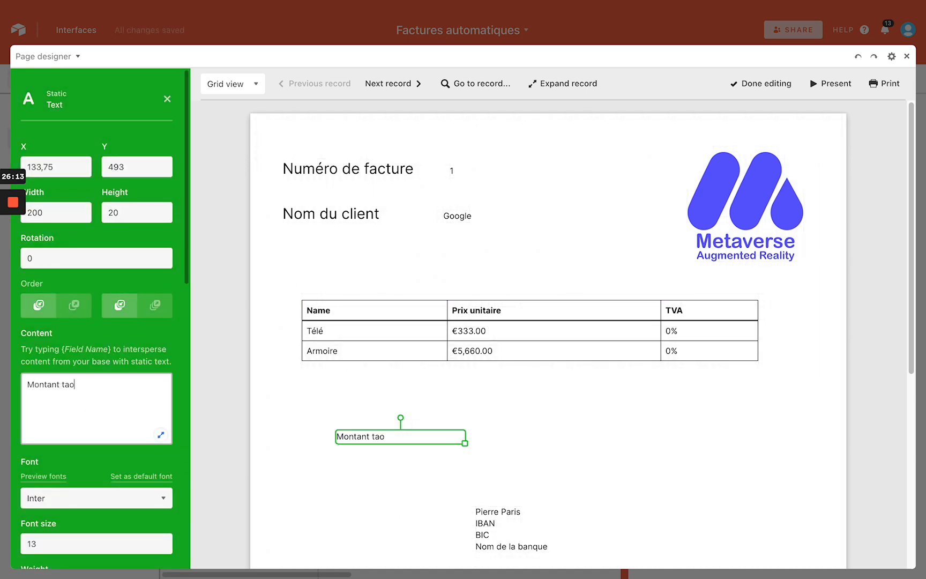
{"action": "key", "text": "BackSpace"}
{"action": "key", "text": "BackSpace"}
{"action": "type", "text": "otal"}
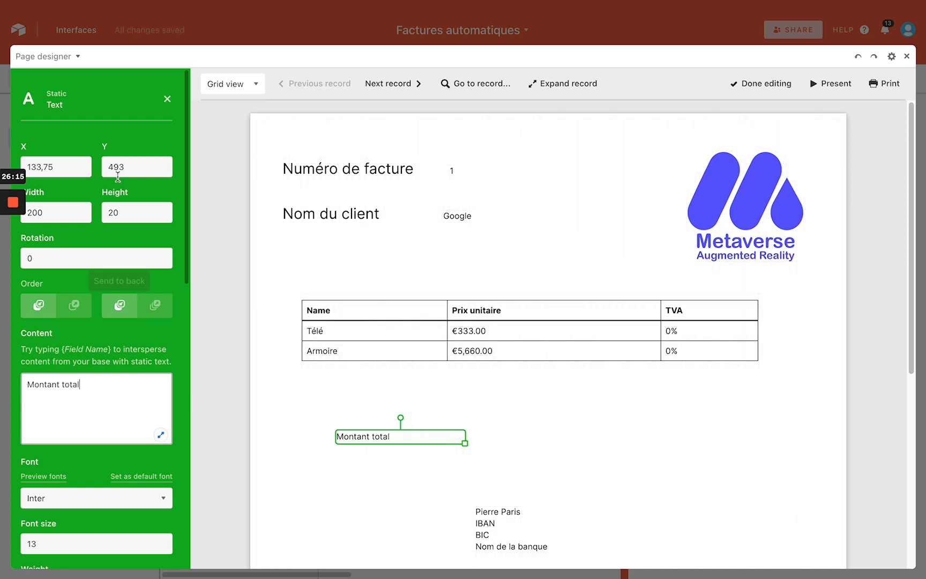
{"action": "left_click", "coordinate": [167, 99]}
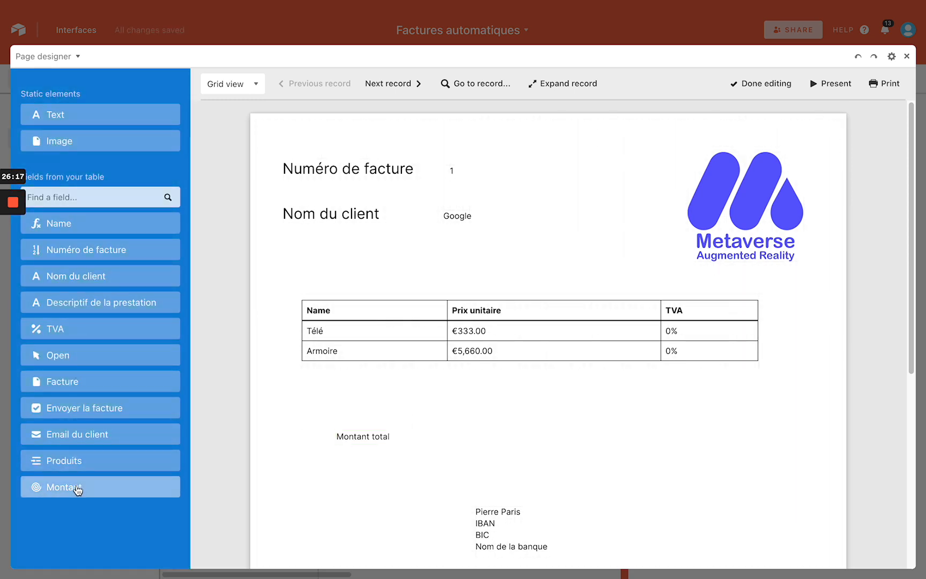
{"action": "left_click_drag", "start_coordinate": [78, 489], "coordinate": [486, 468]}
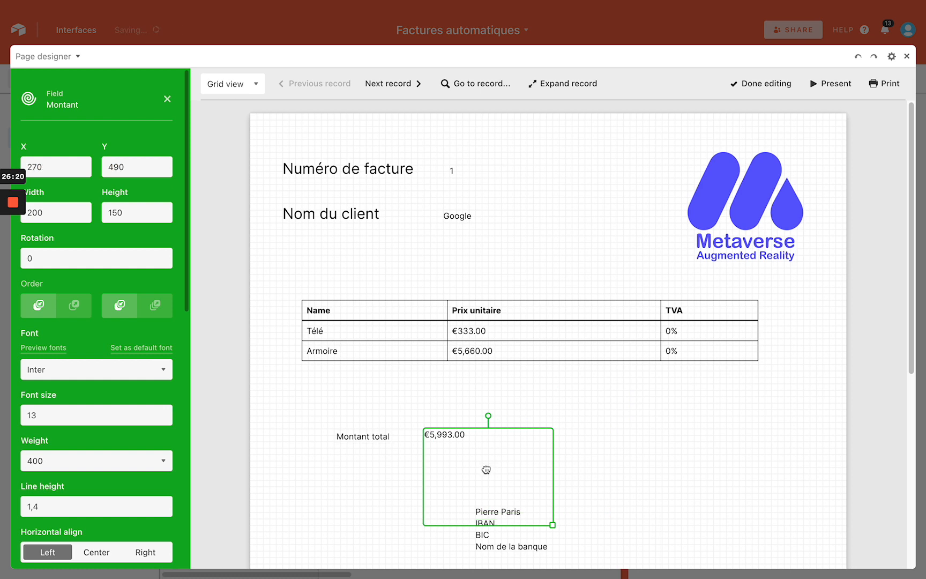
{"action": "left_click", "coordinate": [357, 479]}
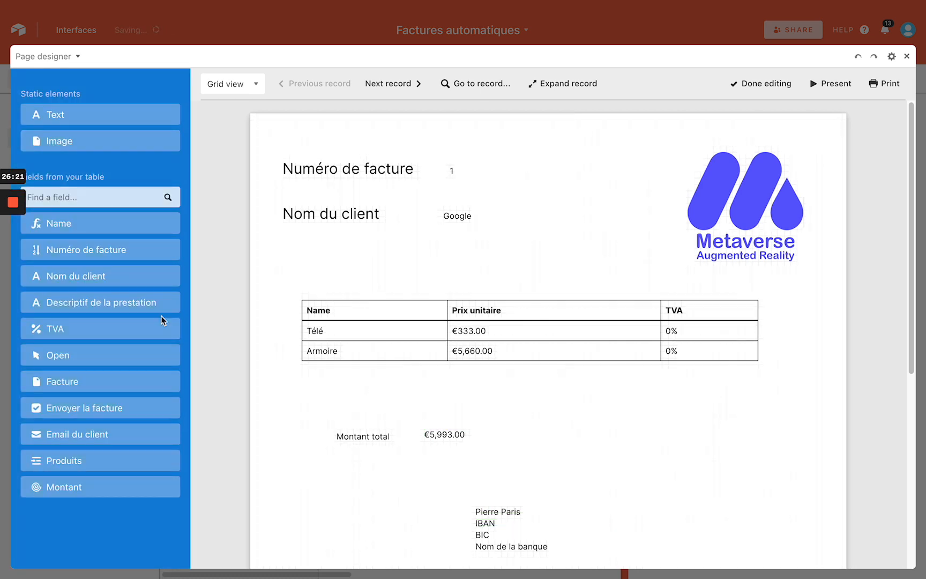
Preview the invoice for each of the three records, then close Page designer
{"action": "left_click", "coordinate": [394, 83]}
{"action": "left_click", "coordinate": [326, 84]}
{"action": "left_click", "coordinate": [394, 84]}
{"action": "left_click", "coordinate": [394, 83]}
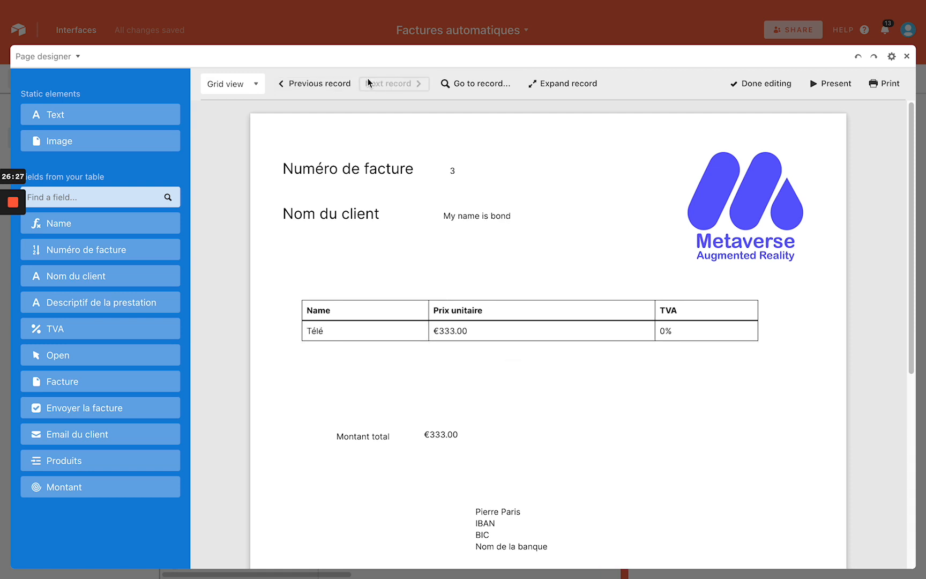
{"action": "left_click", "coordinate": [337, 85]}
{"action": "left_click", "coordinate": [338, 87]}
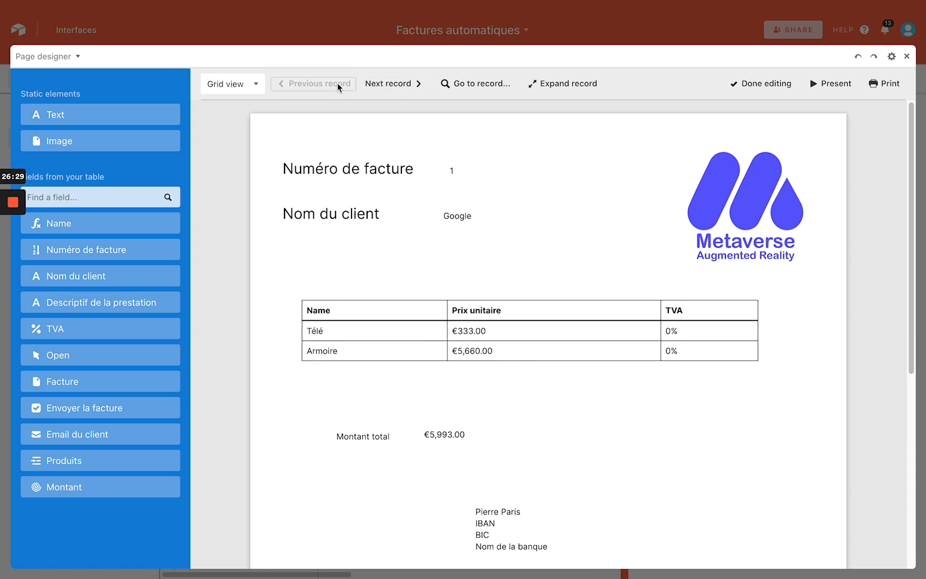
{"action": "left_click", "coordinate": [413, 84]}
{"action": "left_click", "coordinate": [412, 84]}
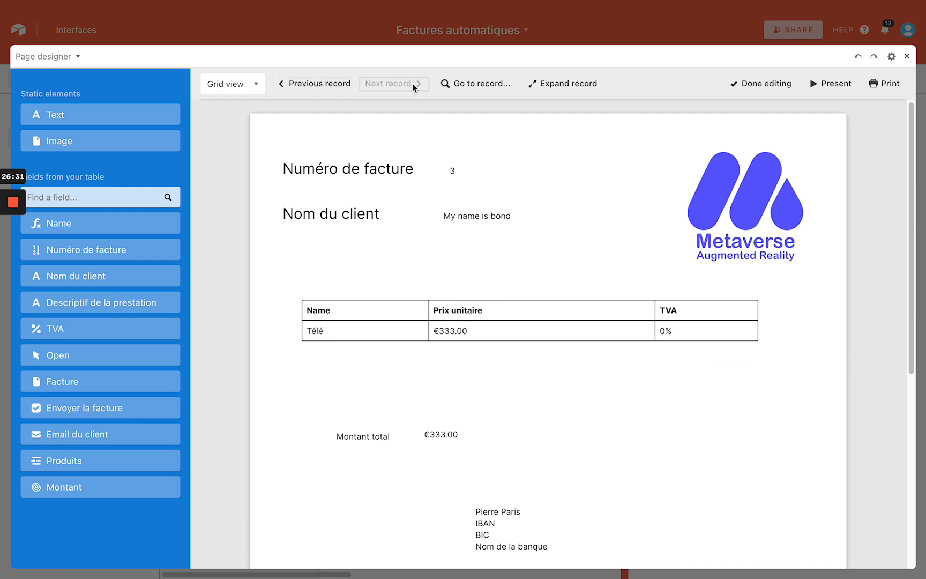
{"action": "left_click", "coordinate": [325, 83]}
{"action": "left_click", "coordinate": [325, 83]}
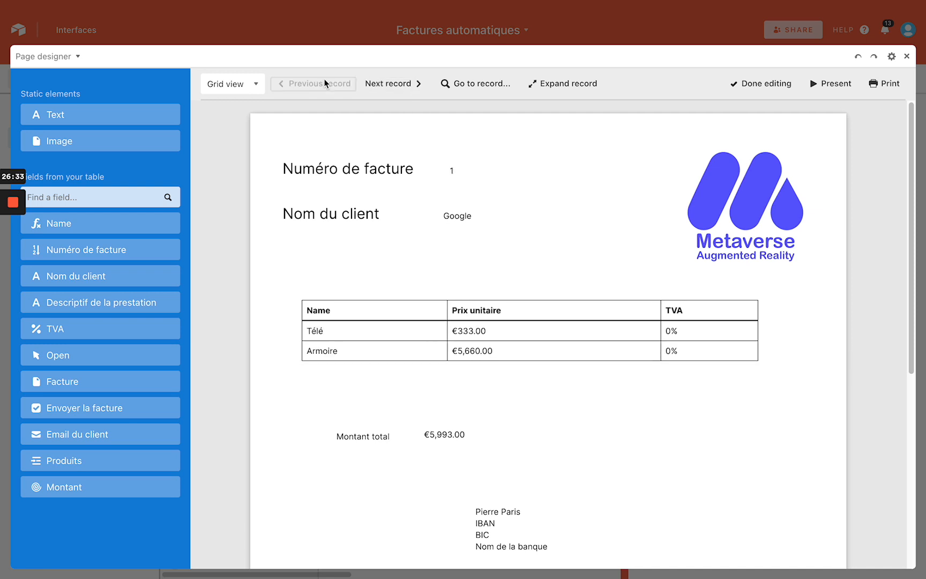
{"action": "left_click", "coordinate": [906, 55]}
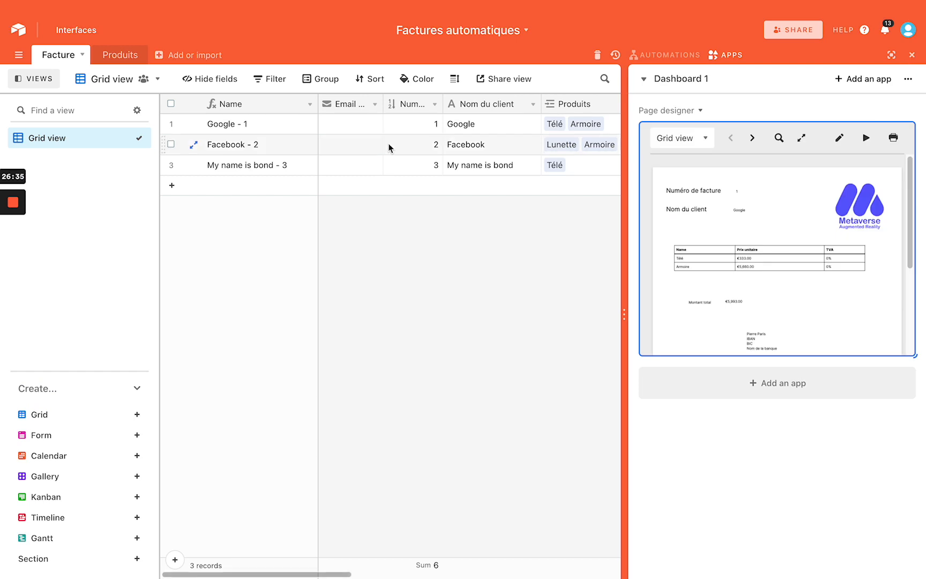
Close the dashboard panel, glance at the Produits table, and return to the full-width Facture grid
{"action": "left_click", "coordinate": [912, 56]}
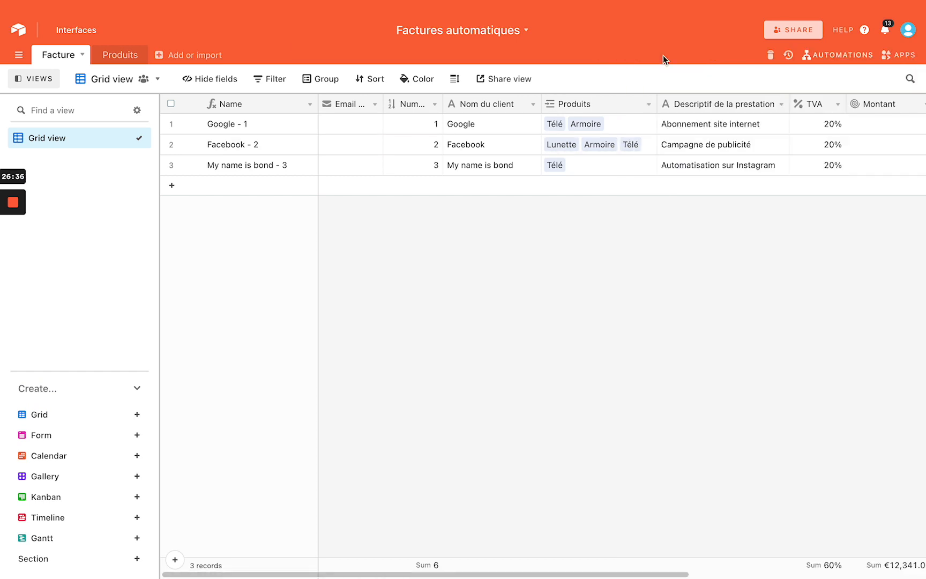
{"action": "left_click", "coordinate": [112, 54]}
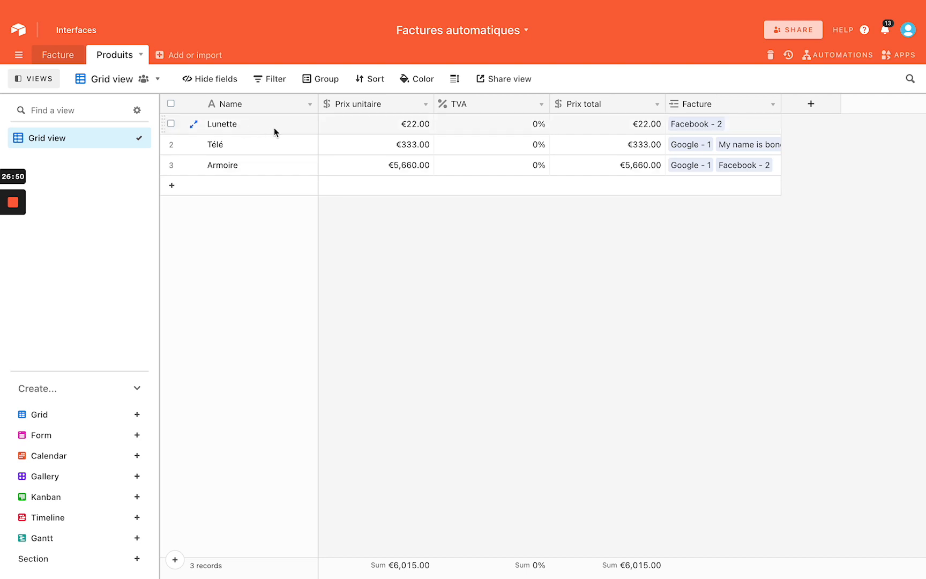
{"action": "left_click", "coordinate": [62, 57]}
{"action": "left_click", "coordinate": [121, 55]}
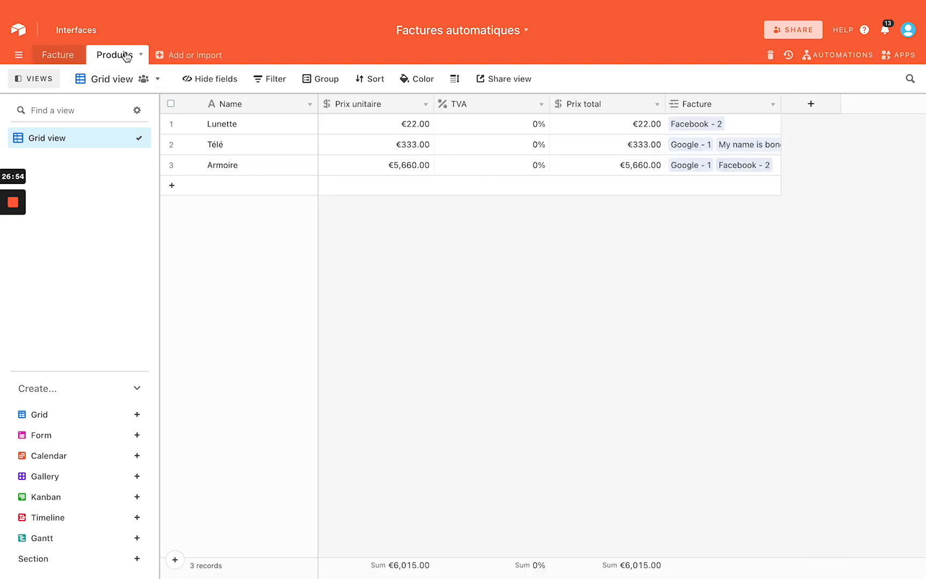
{"action": "left_click", "coordinate": [59, 54]}
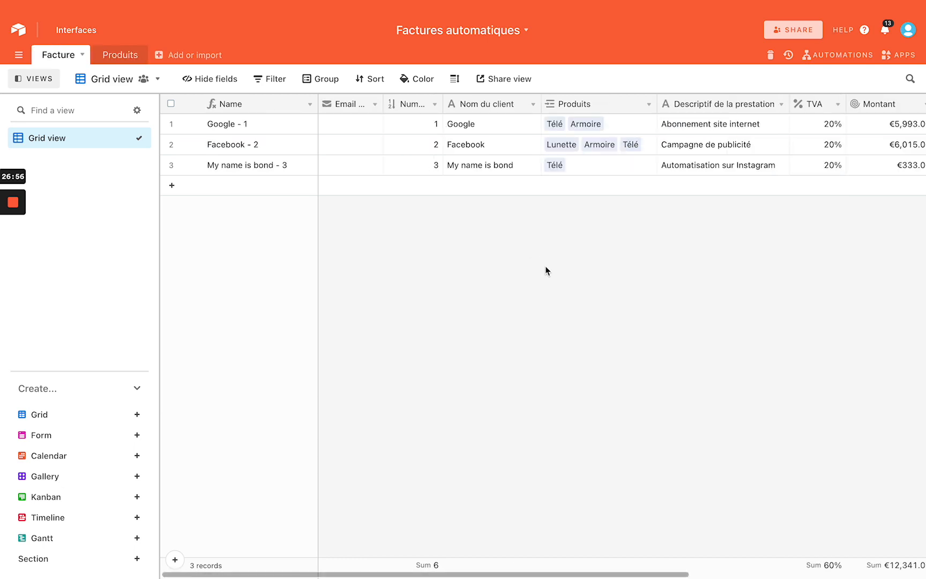
{"action": "scroll", "coordinate": [545, 265], "scroll_direction": "right", "scroll_amount": 10}
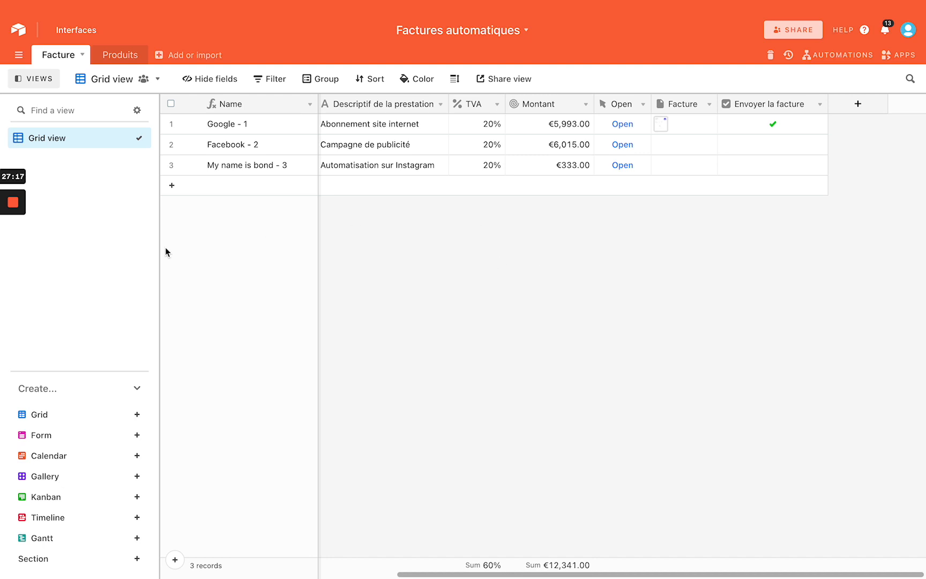
{"action": "scroll", "coordinate": [393, 275], "scroll_direction": "left", "scroll_amount": 6}
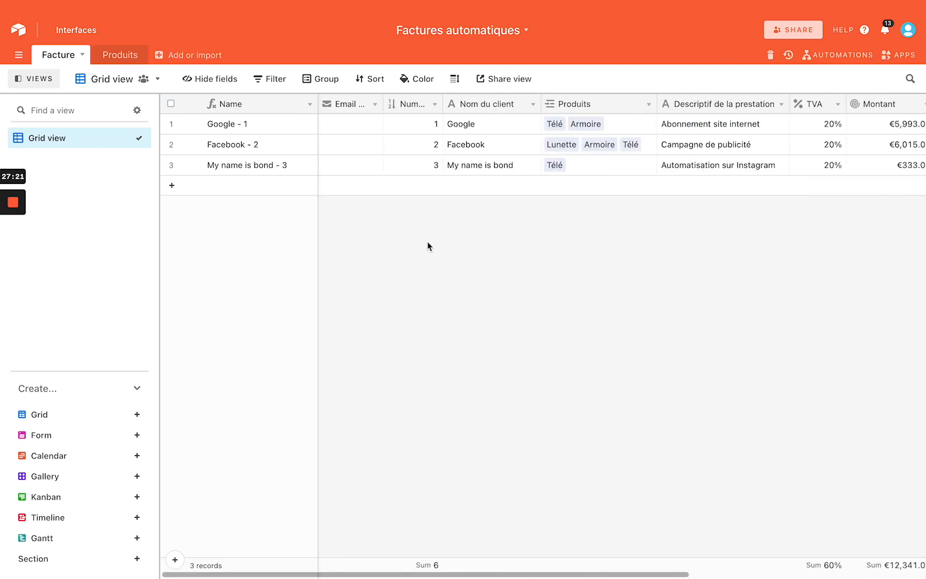
Create a Form view for Facture and review its fields from Email du client to Envoyer la facture
{"action": "left_click", "coordinate": [70, 439]}
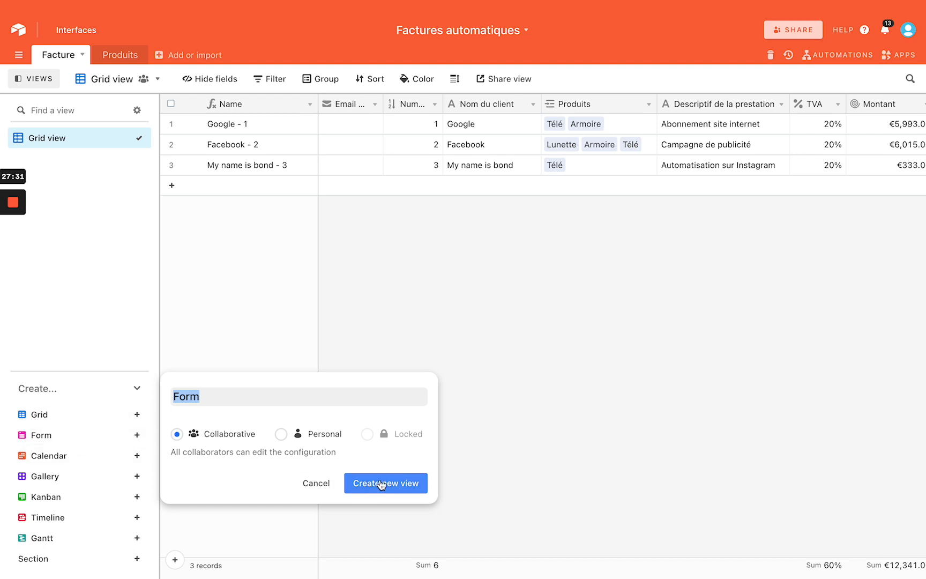
{"action": "left_click", "coordinate": [381, 483]}
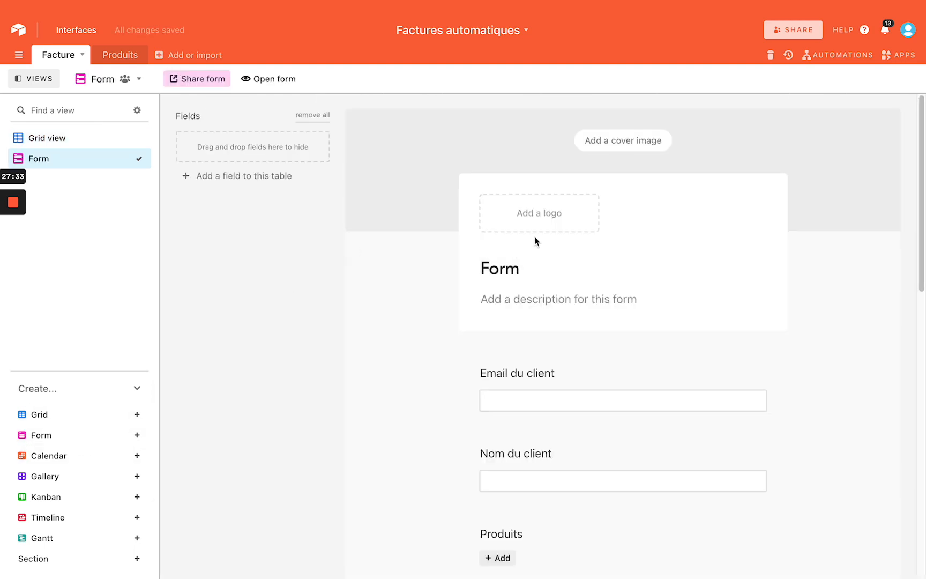
{"action": "scroll", "coordinate": [527, 259], "scroll_direction": "down", "scroll_amount": 5}
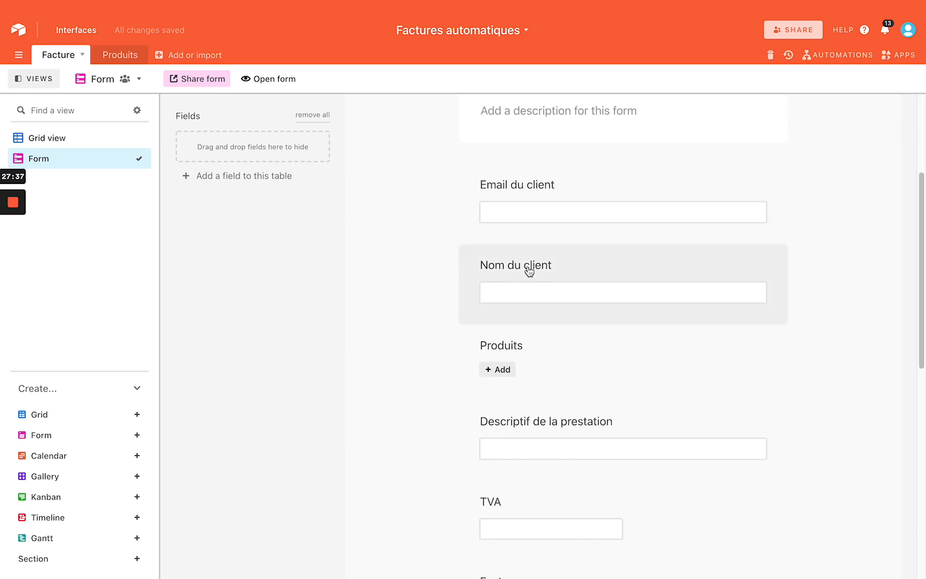
{"action": "scroll", "coordinate": [528, 270], "scroll_direction": "down", "scroll_amount": 4}
{"action": "scroll", "coordinate": [530, 270], "scroll_direction": "down", "scroll_amount": 6}
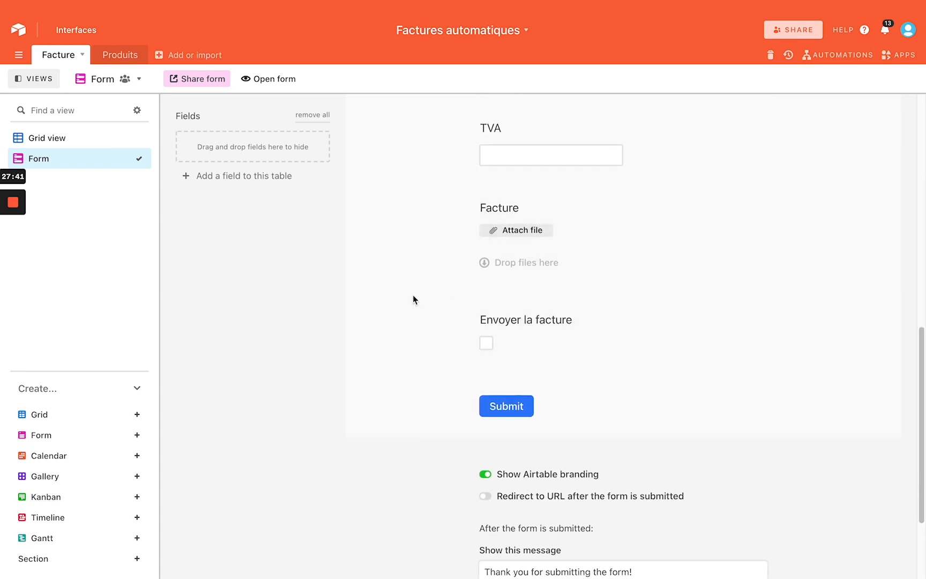
{"action": "scroll", "coordinate": [413, 294], "scroll_direction": "up", "scroll_amount": 15}
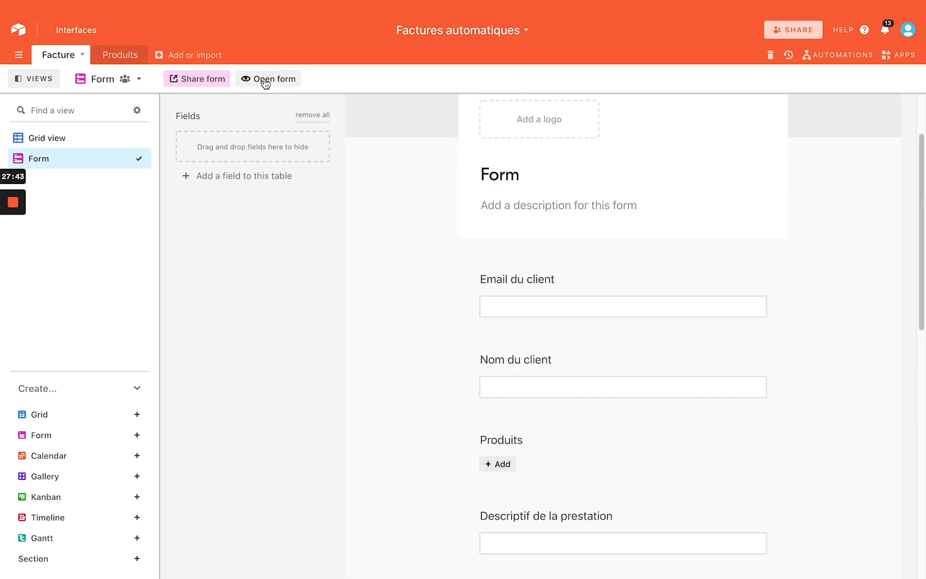
Open the live form and enter the client's e-mail, the client's name and the product Télé
{"action": "left_click", "coordinate": [264, 79]}
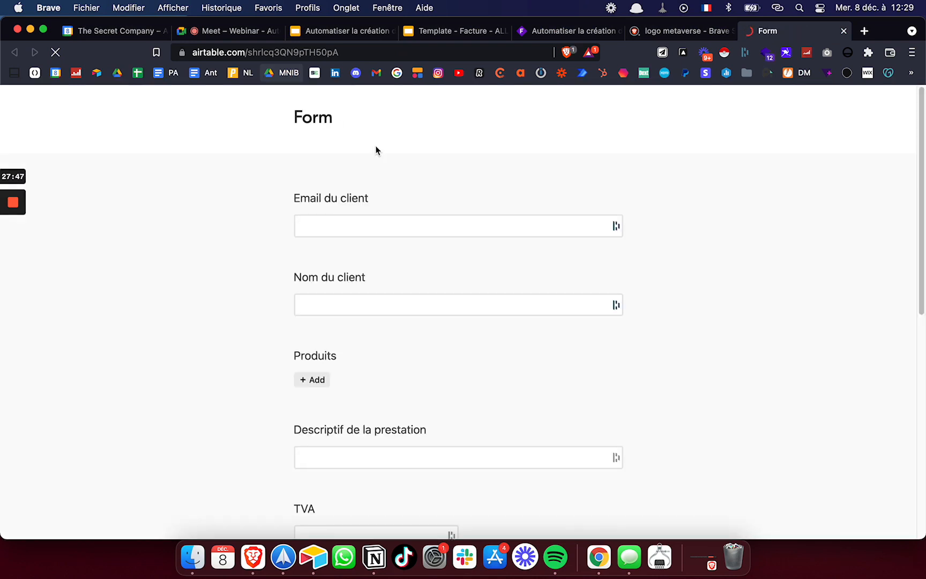
{"action": "left_click", "coordinate": [384, 226]}
{"action": "type", "text": "pa"}
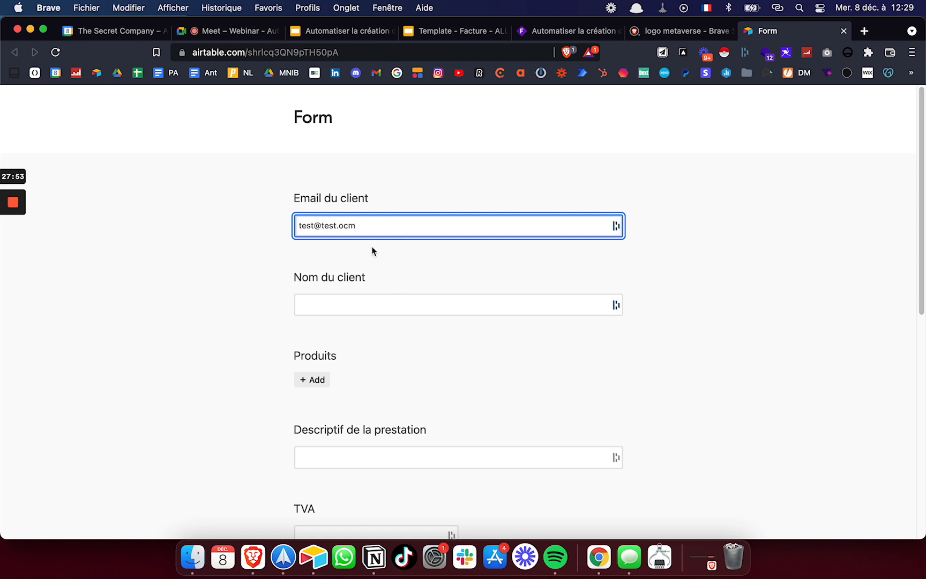
{"action": "left_click", "coordinate": [373, 306]}
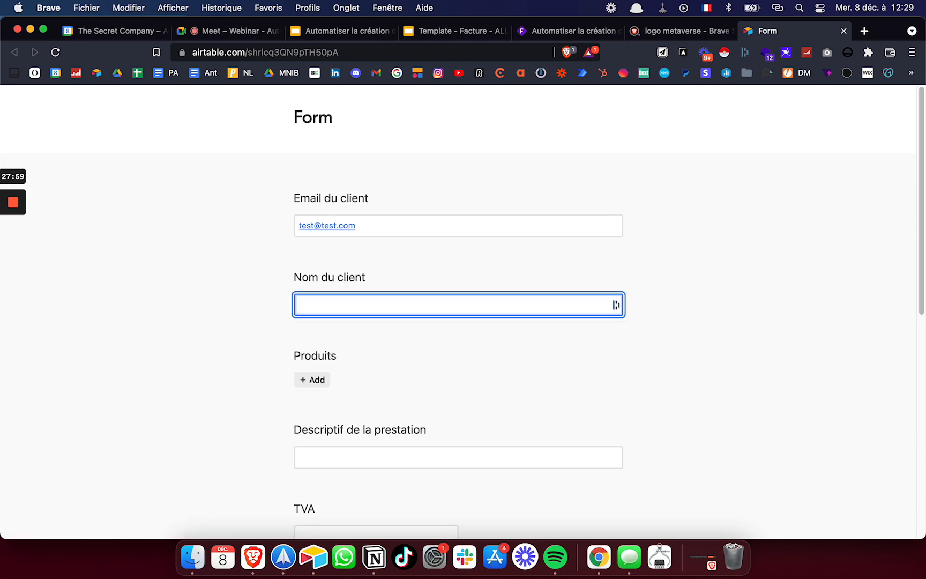
{"action": "type", "text": "Hugues"}
{"action": "scroll", "coordinate": [379, 316], "scroll_direction": "down", "scroll_amount": 3}
{"action": "left_click", "coordinate": [313, 261]}
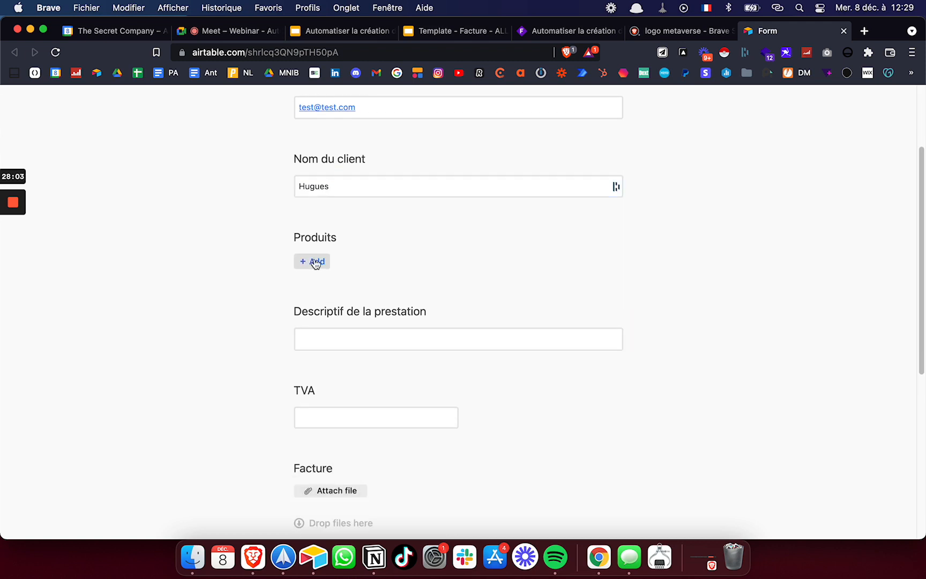
{"action": "left_click", "coordinate": [368, 192]}
Pass the description and TVA fields, submit the form, and close its page
{"action": "scroll", "coordinate": [385, 290], "scroll_direction": "down", "scroll_amount": 3}
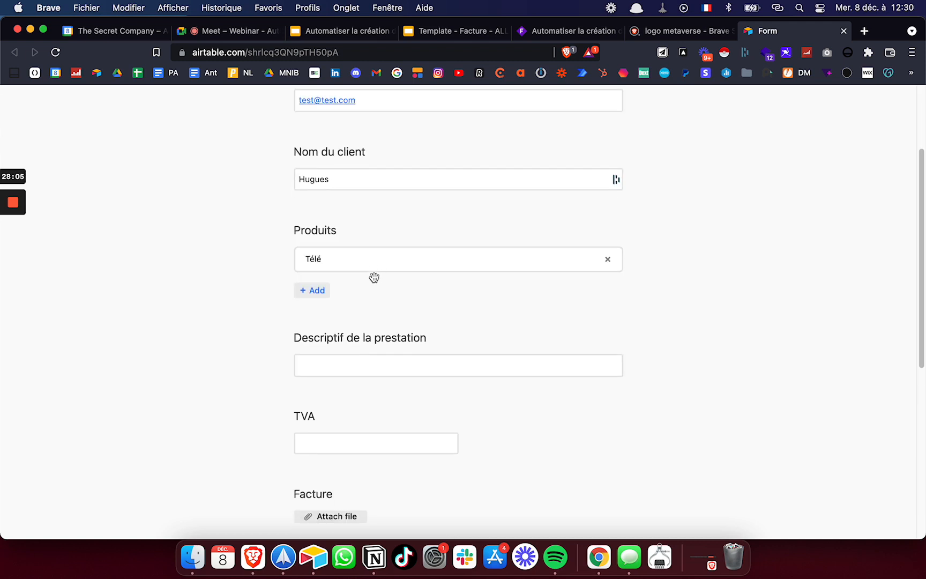
{"action": "left_click", "coordinate": [341, 311]}
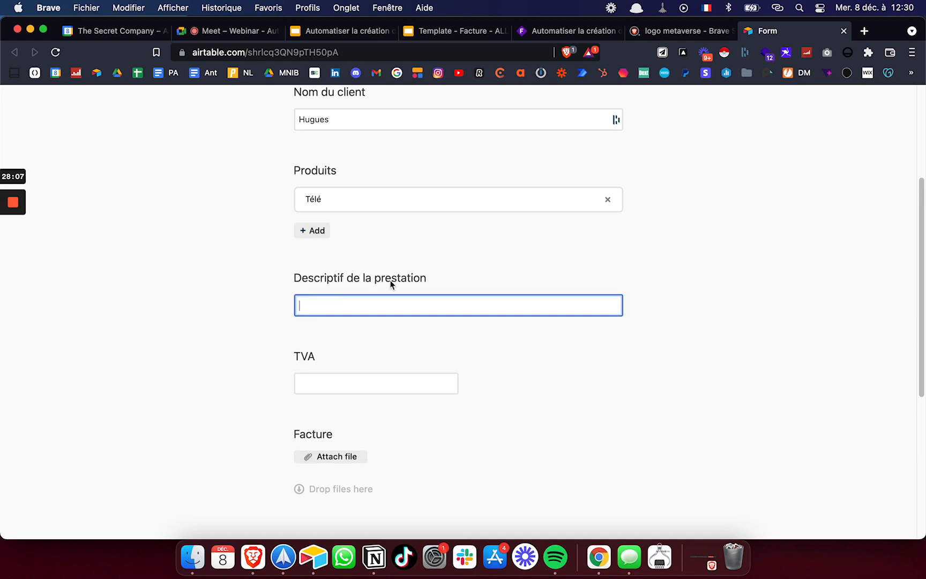
{"action": "scroll", "coordinate": [398, 275], "scroll_direction": "down", "scroll_amount": 1}
{"action": "scroll", "coordinate": [396, 274], "scroll_direction": "down", "scroll_amount": 1}
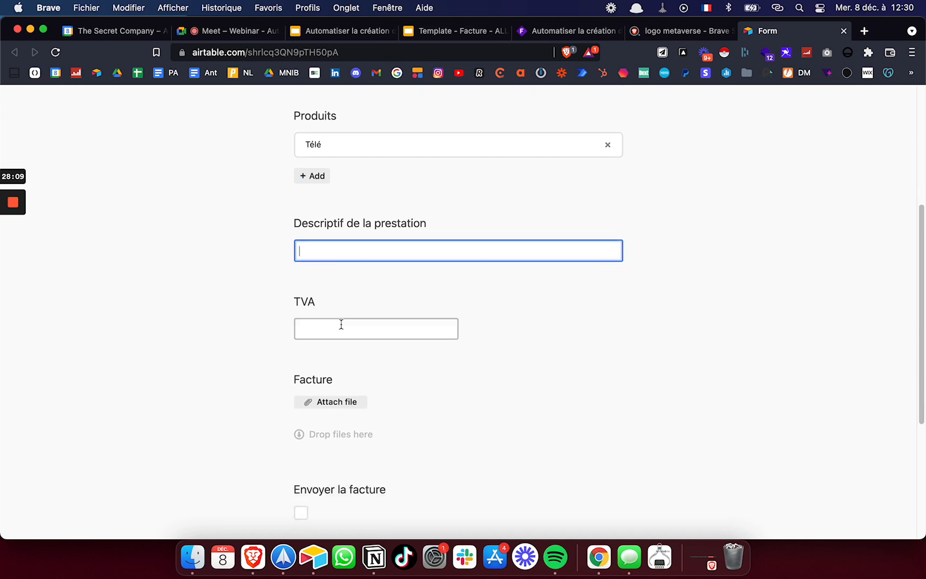
{"action": "left_click", "coordinate": [340, 325]}
{"action": "scroll", "coordinate": [340, 326], "scroll_direction": "down", "scroll_amount": 4}
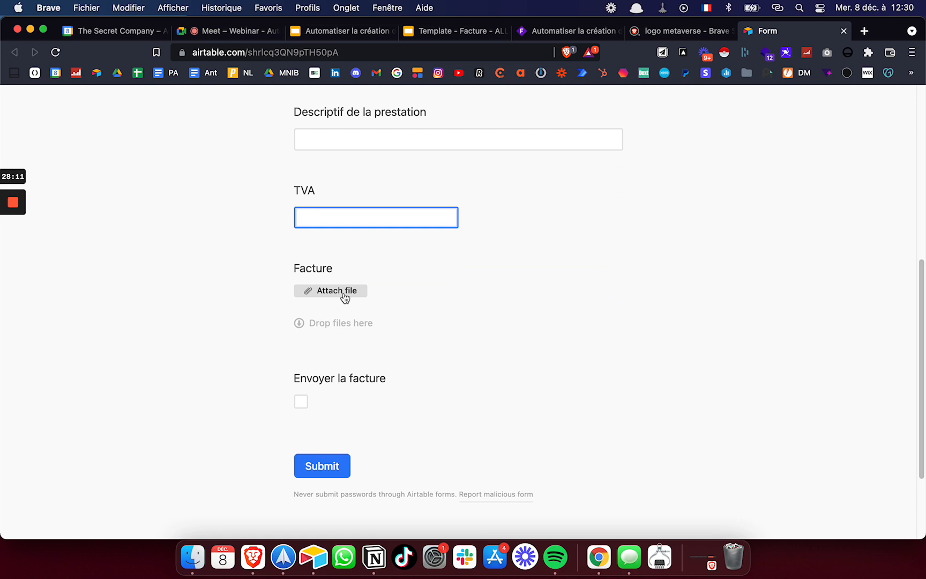
{"action": "scroll", "coordinate": [369, 326], "scroll_direction": "down", "scroll_amount": 3}
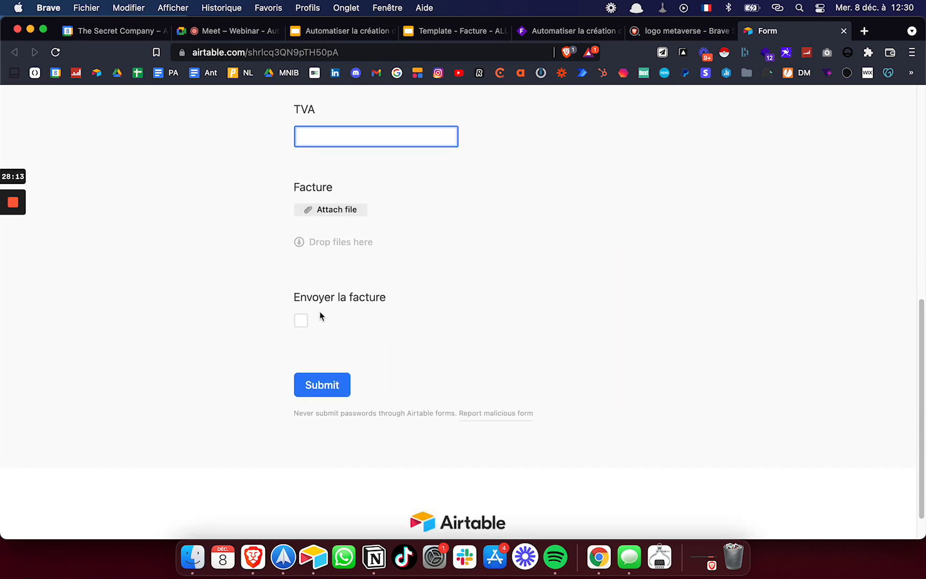
{"action": "left_click", "coordinate": [317, 395]}
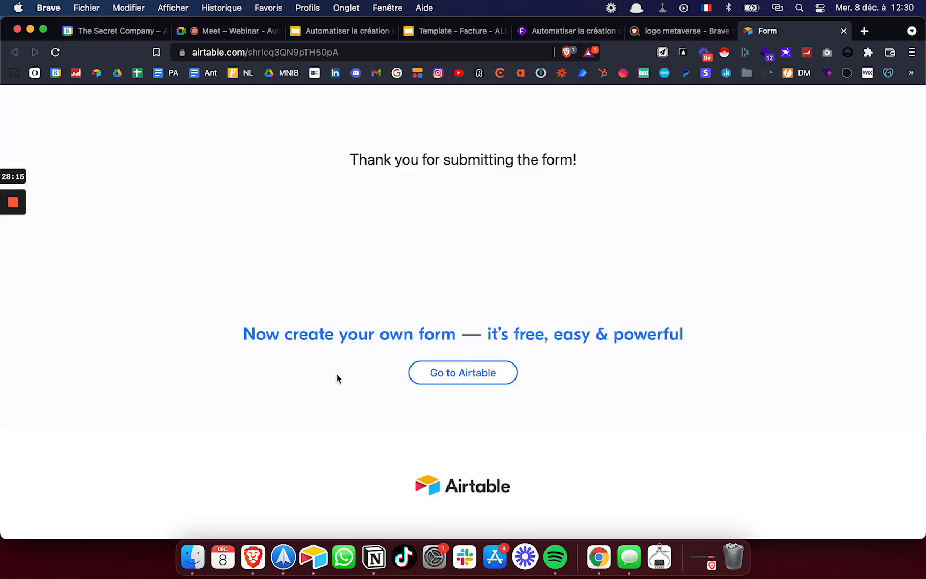
{"action": "left_click", "coordinate": [843, 30]}
{"action": "key", "text": "ctrl+Up"}
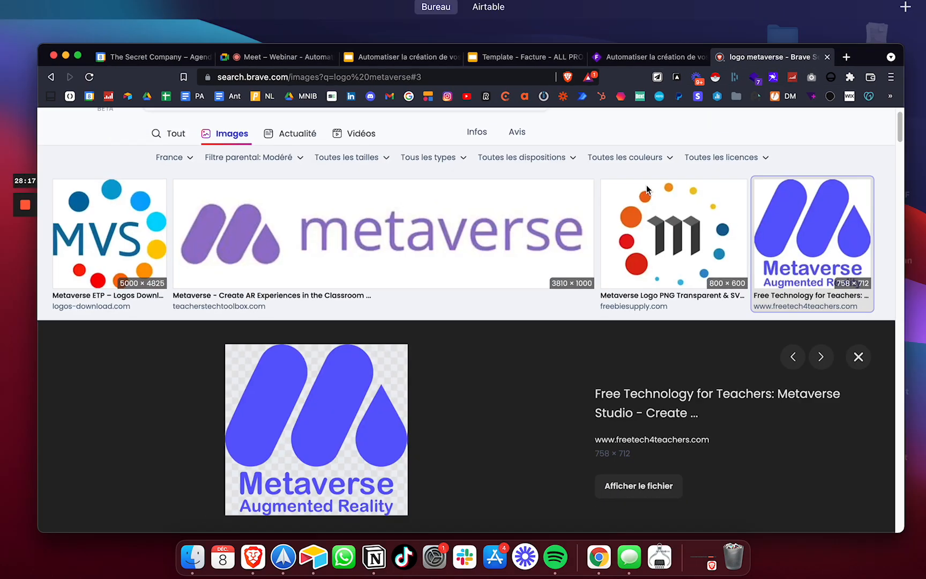
Return to the Airtable grid and open the generated invoice for Hugues - 4
{"action": "left_click", "coordinate": [647, 185]}
{"action": "key", "text": "ctrl+Right"}
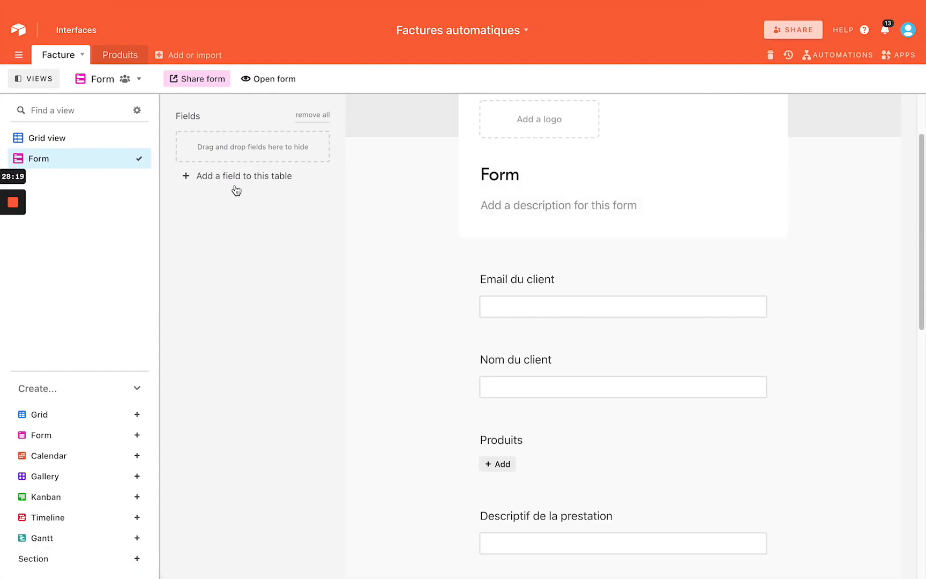
{"action": "left_click", "coordinate": [73, 139]}
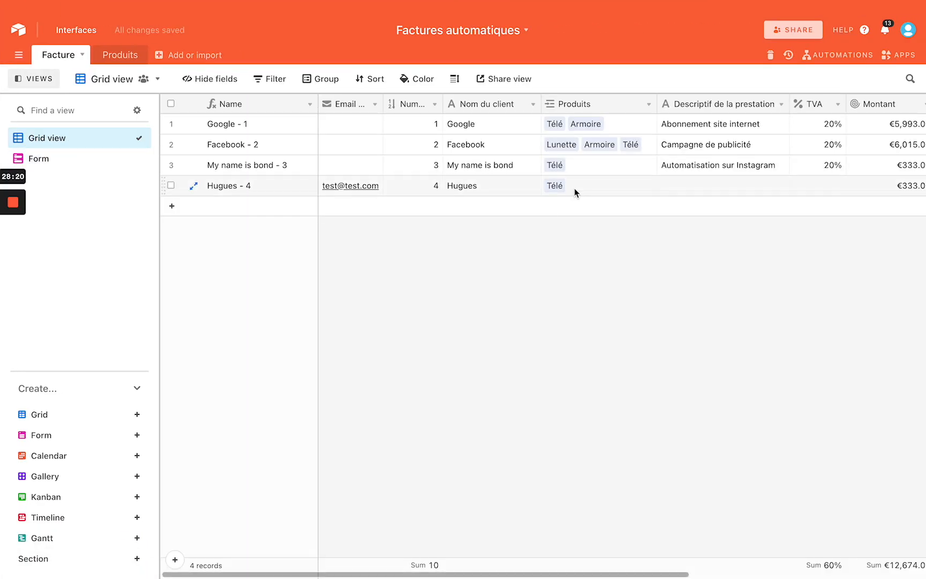
{"action": "scroll", "coordinate": [574, 191], "scroll_direction": "right", "scroll_amount": 10}
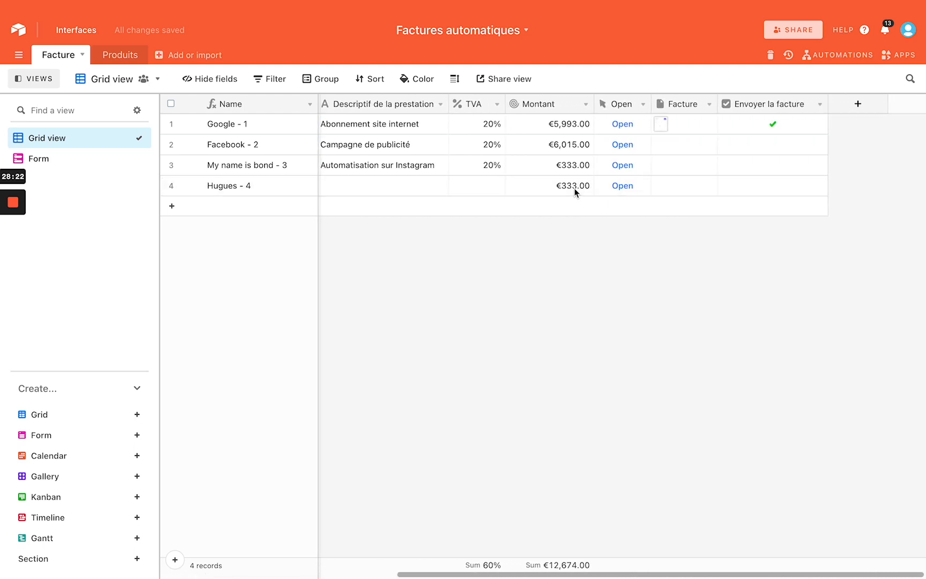
{"action": "scroll", "coordinate": [616, 182], "scroll_direction": "left", "scroll_amount": 10}
{"action": "scroll", "coordinate": [616, 182], "scroll_direction": "right", "scroll_amount": 10}
{"action": "left_click", "coordinate": [621, 188]}
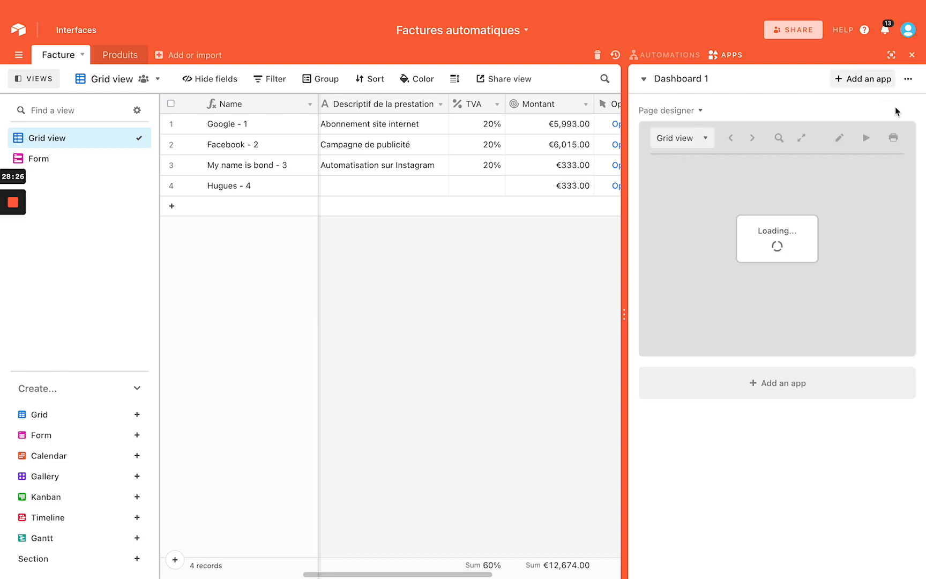
Present the Hugues - 4 invoice (Télé, €333.00) full screen and screenshot the page
{"action": "left_click", "coordinate": [895, 110]}
{"action": "scroll", "coordinate": [795, 204], "scroll_direction": "down", "scroll_amount": 2}
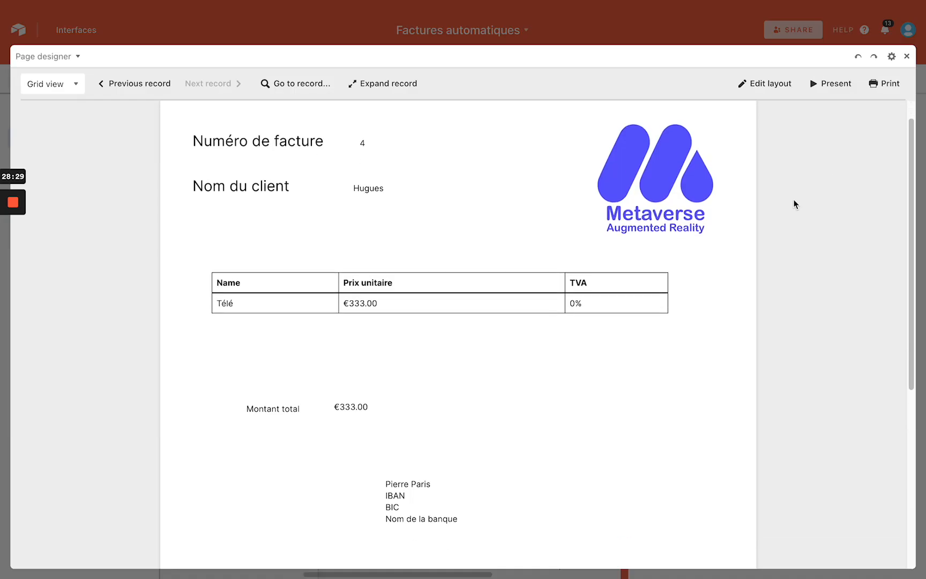
{"action": "scroll", "coordinate": [795, 204], "scroll_direction": "down", "scroll_amount": 5}
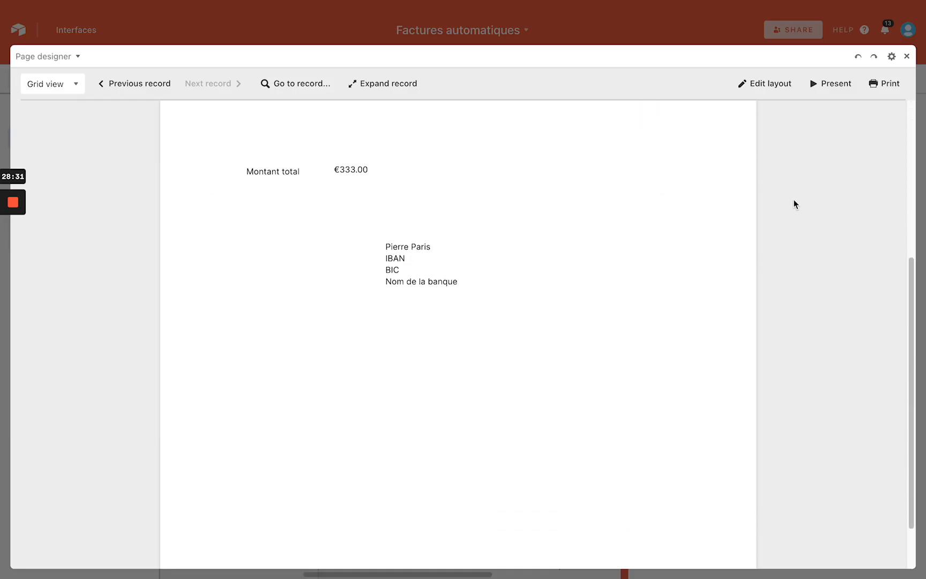
{"action": "scroll", "coordinate": [794, 203], "scroll_direction": "up", "scroll_amount": 2}
{"action": "scroll", "coordinate": [794, 203], "scroll_direction": "up", "scroll_amount": 4}
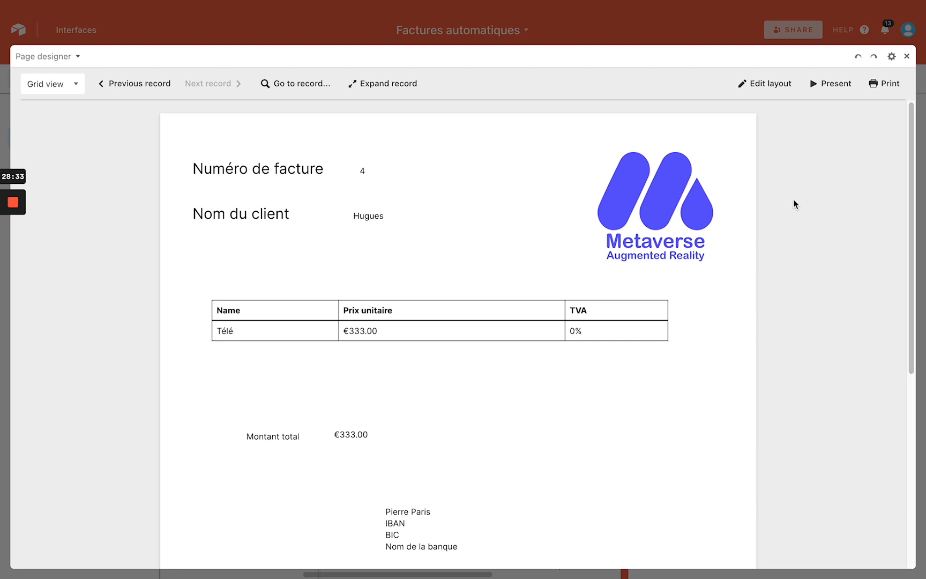
{"action": "scroll", "coordinate": [794, 204], "scroll_direction": "down", "scroll_amount": 1}
{"action": "left_click", "coordinate": [827, 90]}
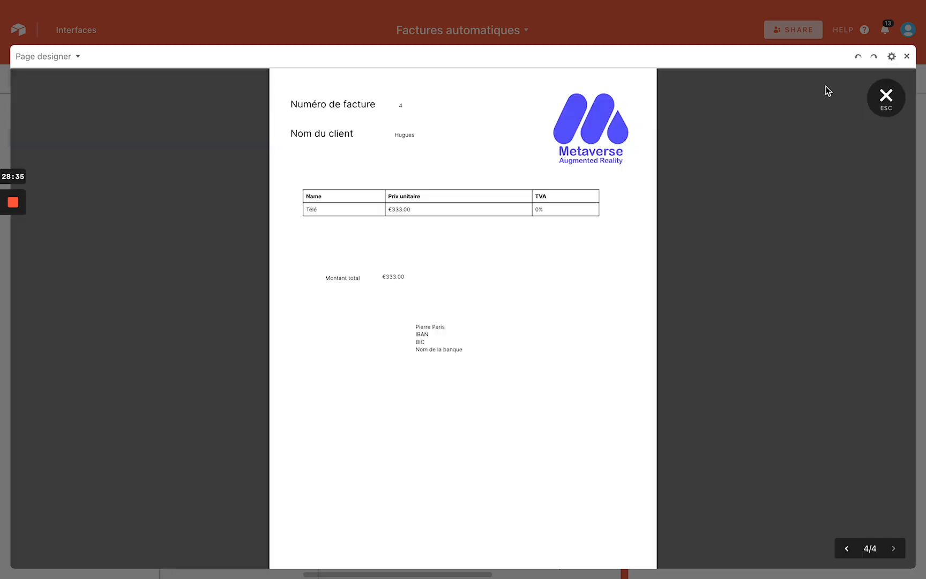
{"action": "key", "text": "super+shift+5"}
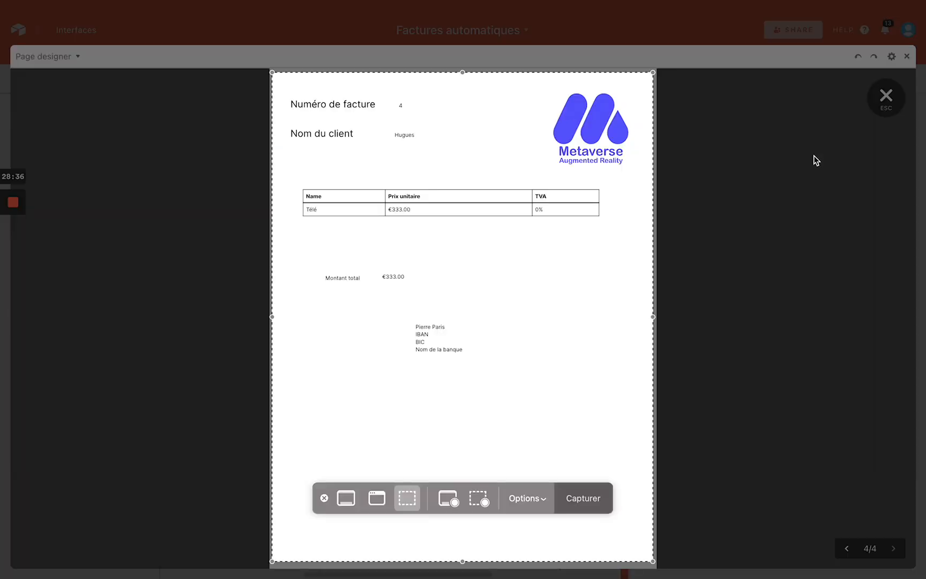
{"action": "left_click", "coordinate": [581, 496]}
Attach the invoice screenshot to the Hugues - 4 record's Facture cell
{"action": "key", "text": "Escape"}
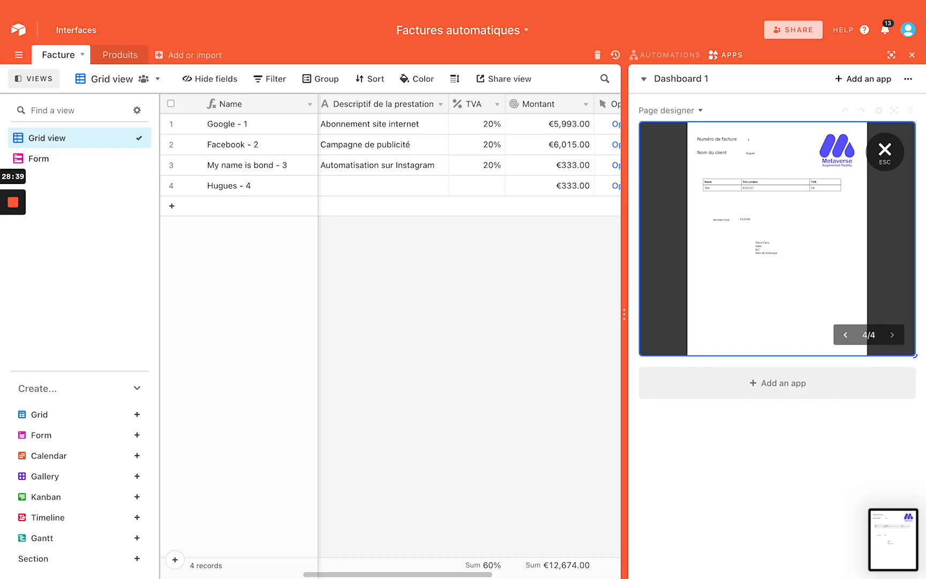
{"action": "left_click", "coordinate": [912, 56]}
{"action": "left_click_drag", "start_coordinate": [895, 528], "coordinate": [673, 178]}
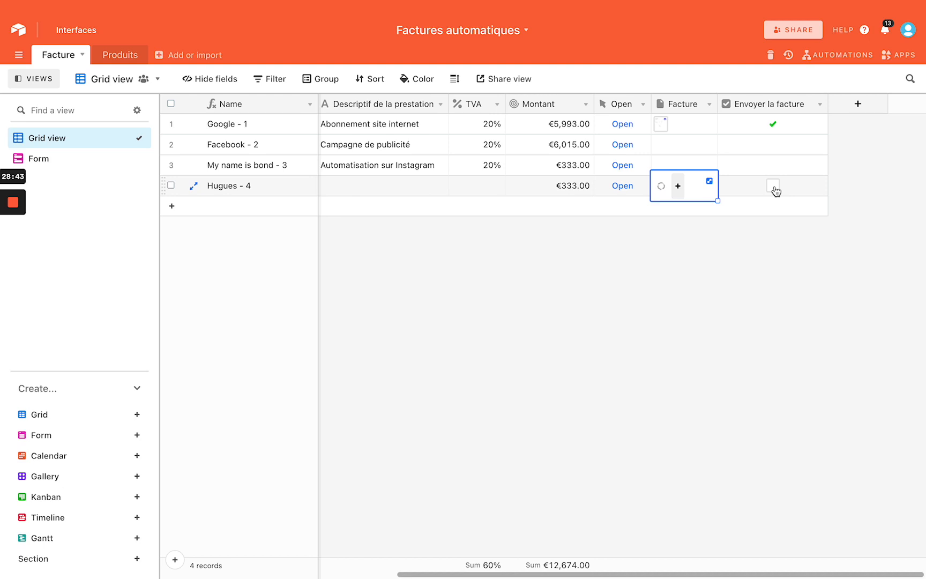
In the Form view, hide the Facture and TVA fields
{"action": "left_click", "coordinate": [40, 158]}
{"action": "scroll", "coordinate": [531, 253], "scroll_direction": "down", "scroll_amount": 10}
{"action": "scroll", "coordinate": [533, 252], "scroll_direction": "up", "scroll_amount": 2}
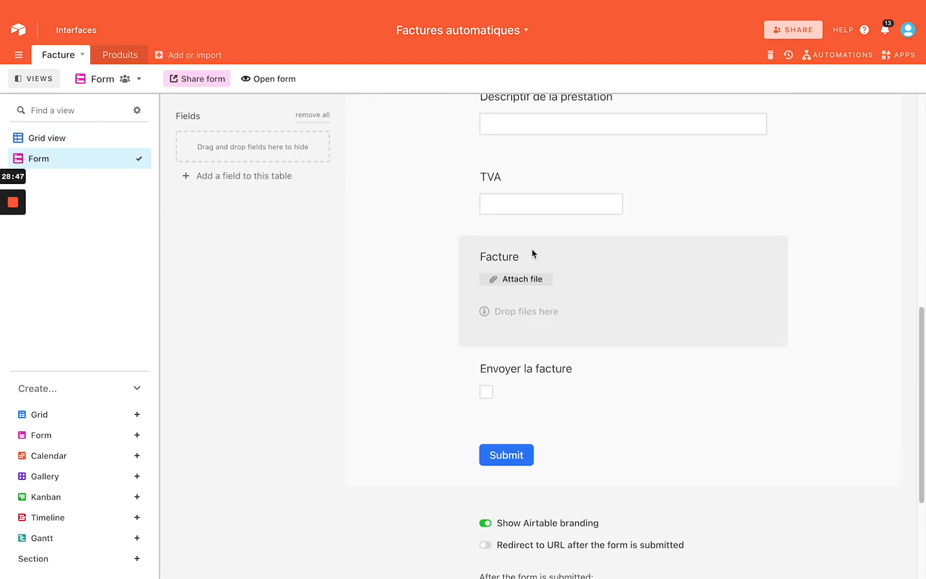
{"action": "left_click", "coordinate": [533, 252]}
{"action": "left_click", "coordinate": [768, 263]}
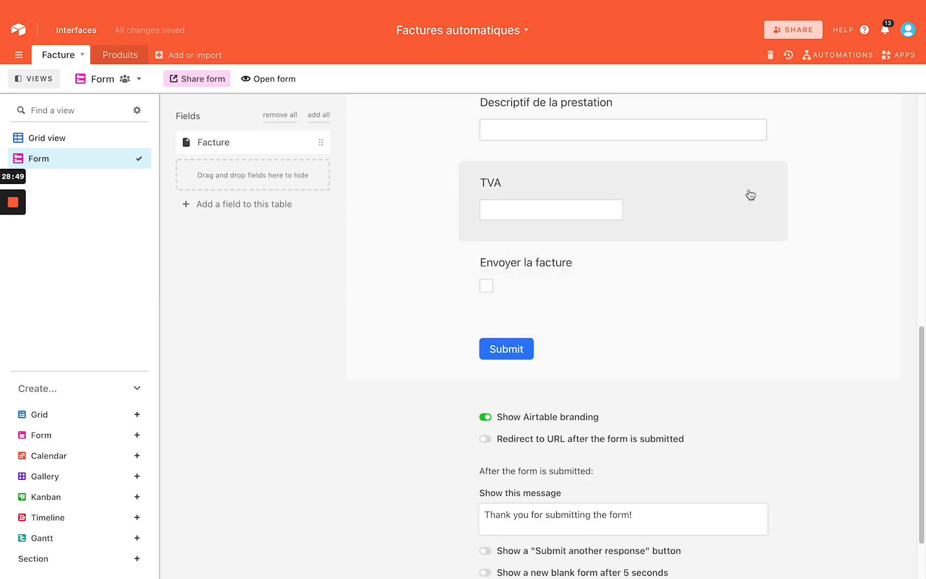
{"action": "left_click", "coordinate": [750, 191]}
{"action": "left_click", "coordinate": [770, 186]}
Hide Descriptif de la prestation and Envoyer la facture from the form, then return to Grid view
{"action": "left_click", "coordinate": [766, 205]}
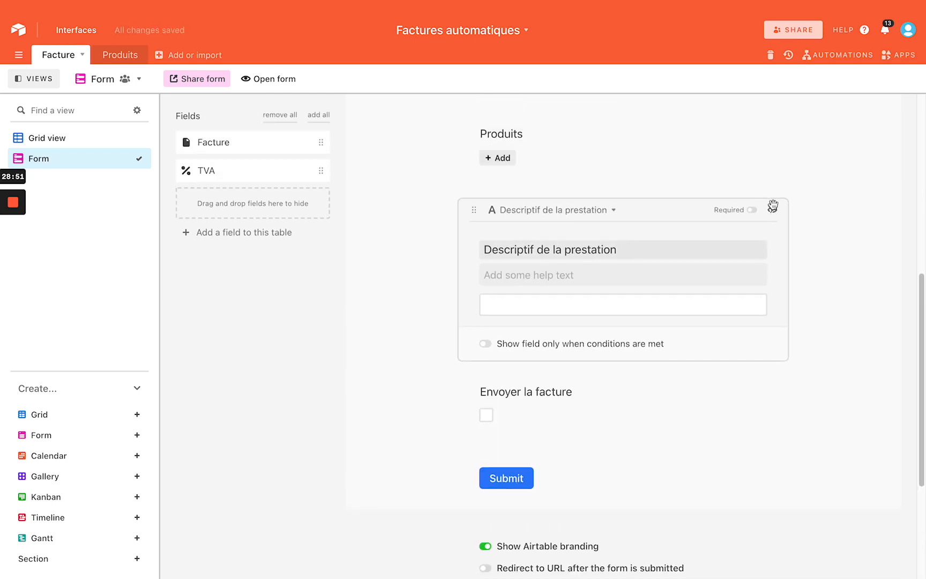
{"action": "left_click", "coordinate": [774, 211]}
{"action": "left_click", "coordinate": [665, 225]}
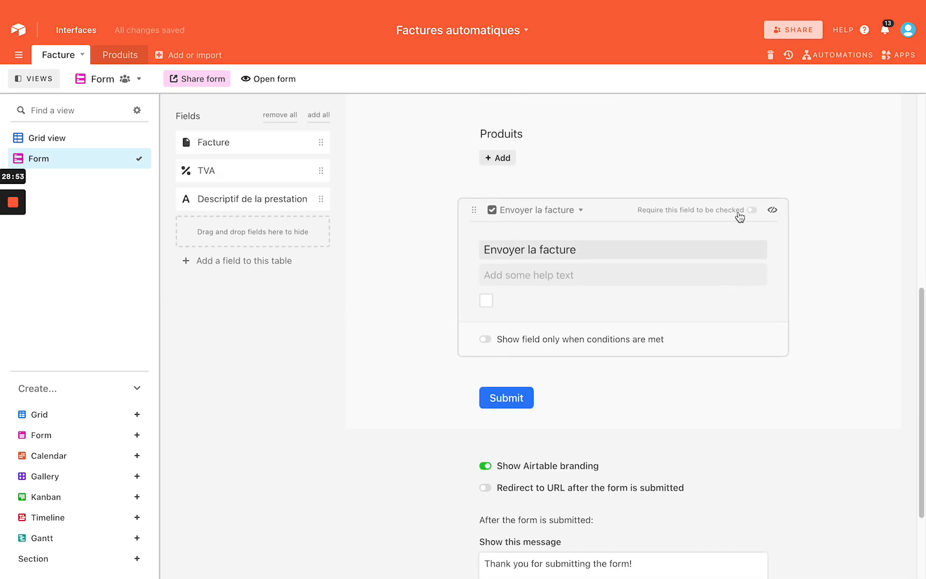
{"action": "left_click", "coordinate": [773, 211]}
{"action": "scroll", "coordinate": [634, 215], "scroll_direction": "up", "scroll_amount": 10}
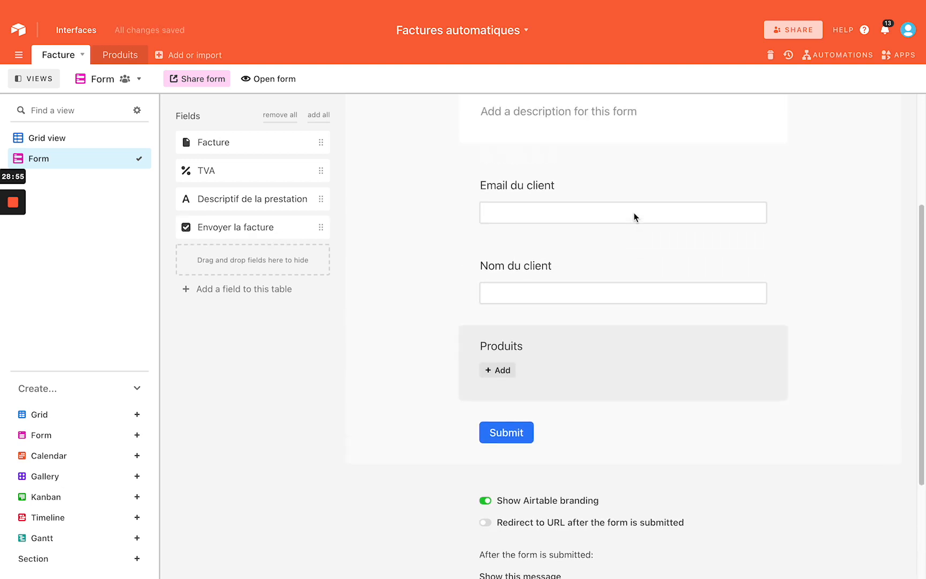
{"action": "scroll", "coordinate": [549, 200], "scroll_direction": "up", "scroll_amount": 2}
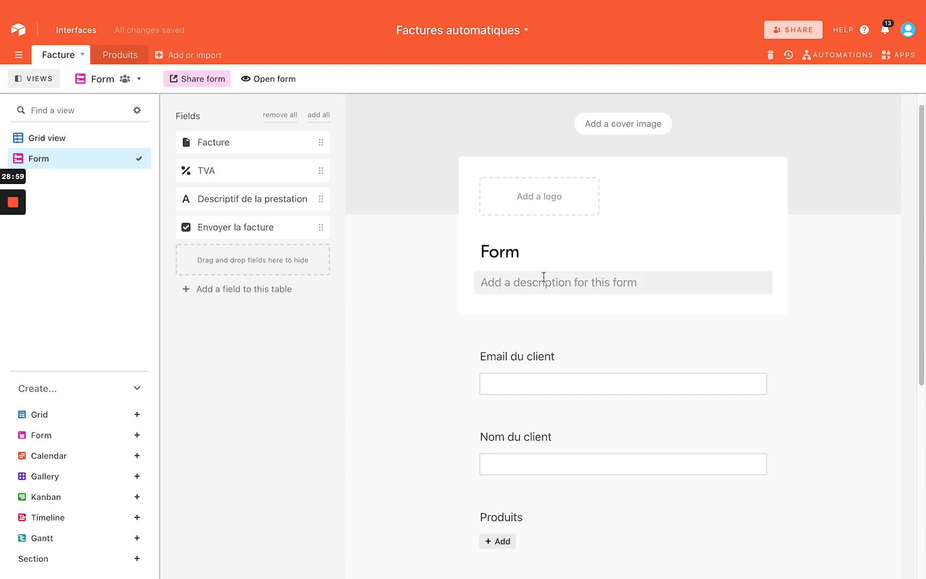
{"action": "scroll", "coordinate": [543, 274], "scroll_direction": "down", "scroll_amount": 8}
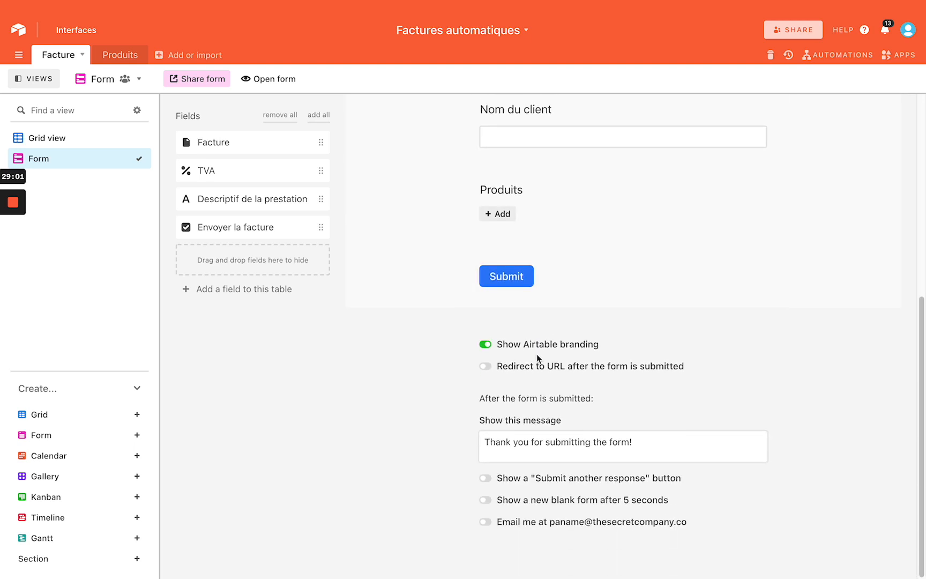
{"action": "scroll", "coordinate": [536, 354], "scroll_direction": "up", "scroll_amount": 5}
{"action": "scroll", "coordinate": [536, 358], "scroll_direction": "down", "scroll_amount": 2}
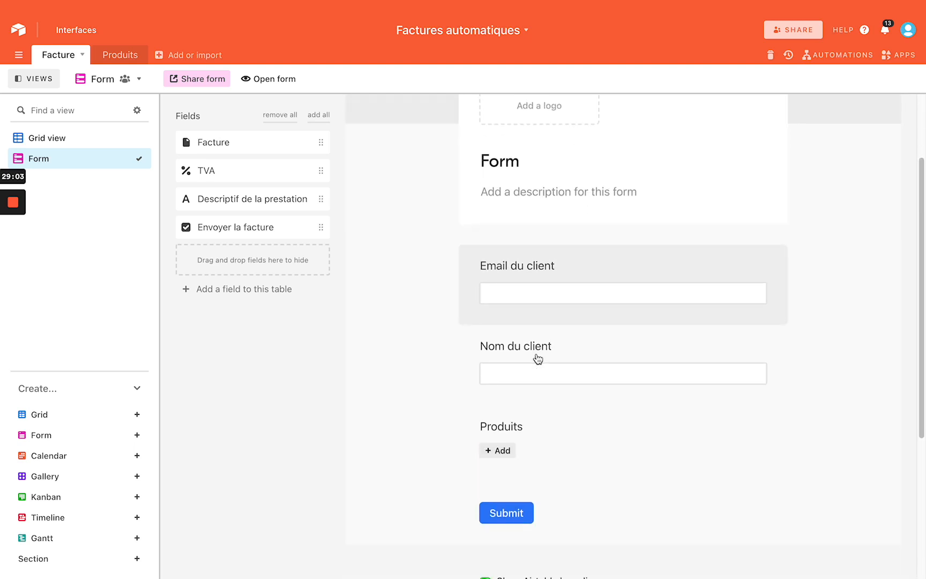
{"action": "left_click", "coordinate": [63, 139]}
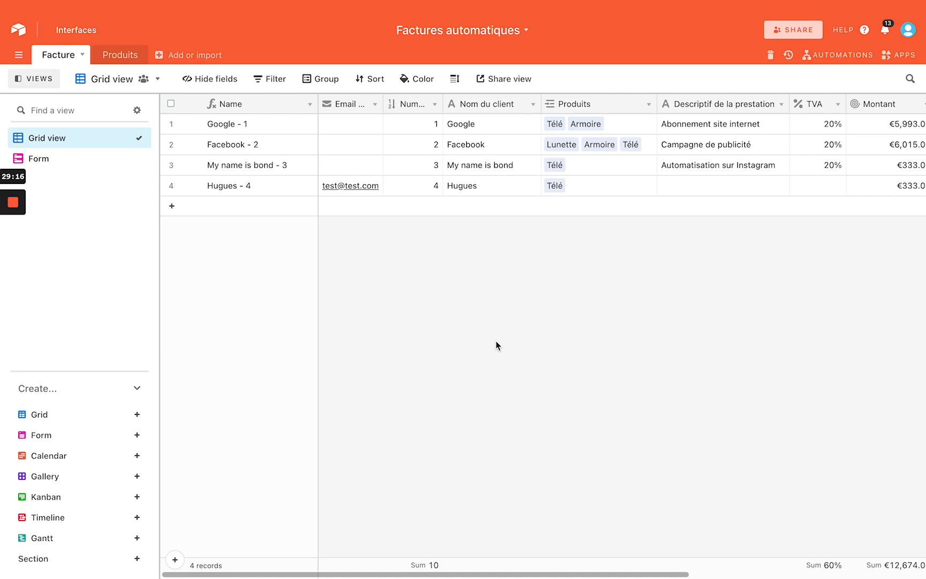
Stop the current screen presentation in Google Meet
{"action": "key", "text": "ctrl+Left"}
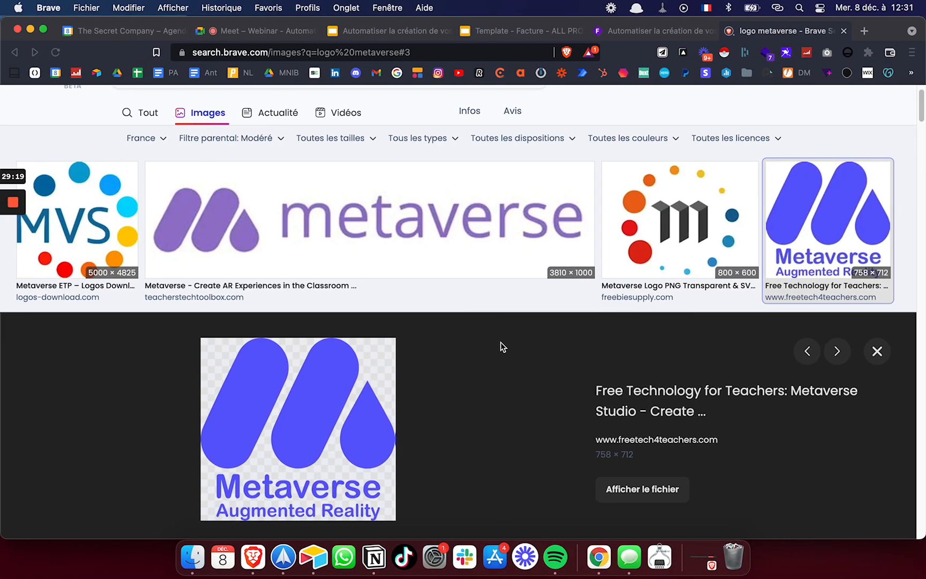
{"action": "left_click", "coordinate": [261, 32]}
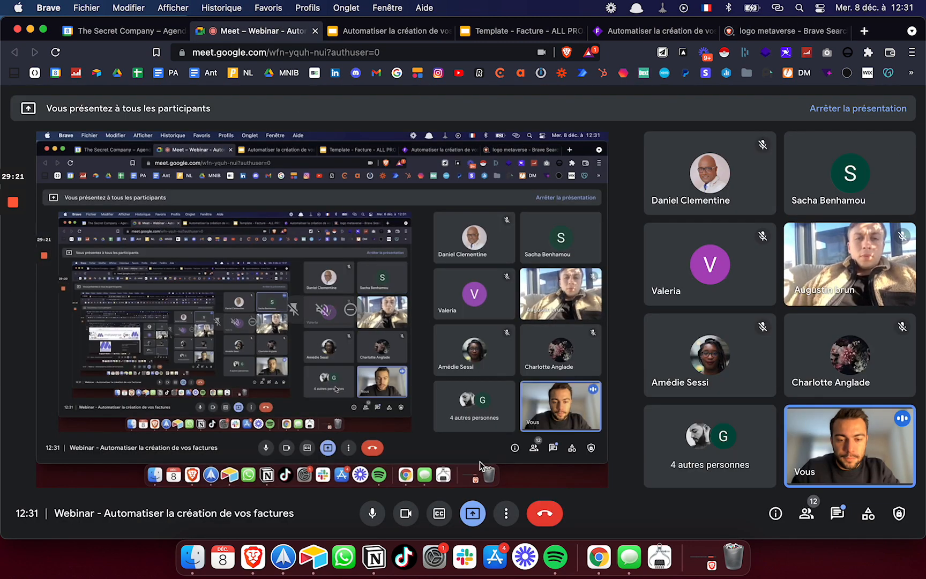
{"action": "left_click", "coordinate": [472, 513]}
{"action": "left_click", "coordinate": [487, 478]}
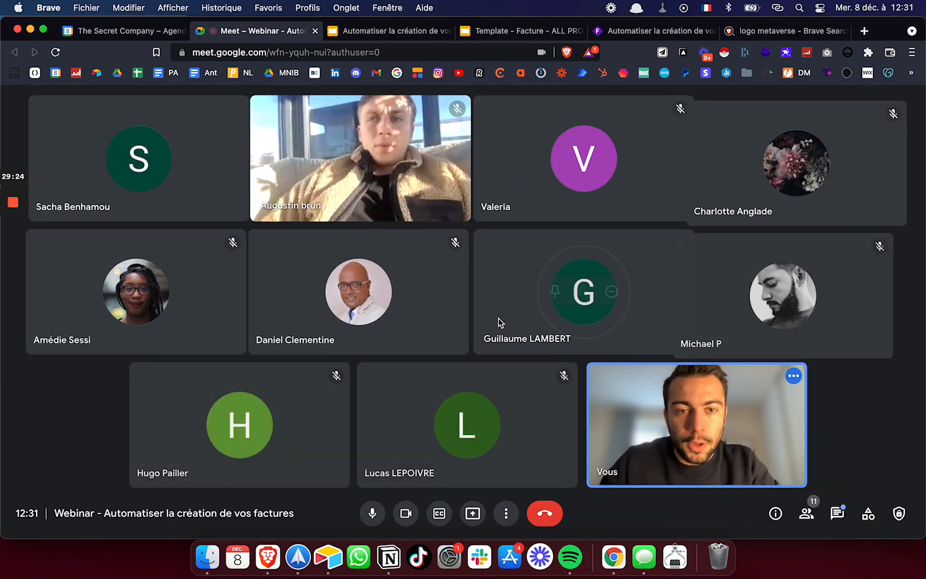
Share the entire screen in Meet again and bring the Slides deck forward
{"action": "left_click", "coordinate": [472, 513]}
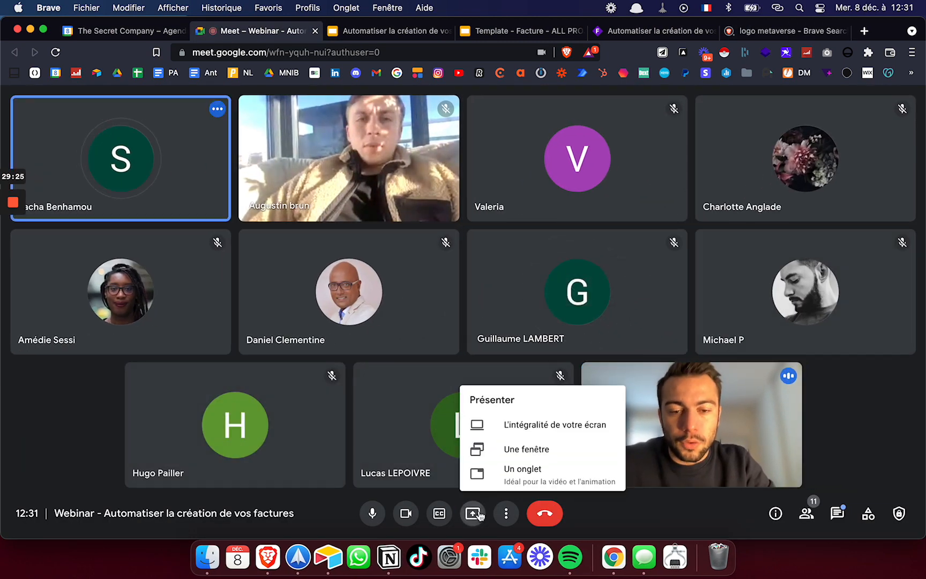
{"action": "left_click", "coordinate": [501, 425]}
{"action": "left_click", "coordinate": [426, 252]}
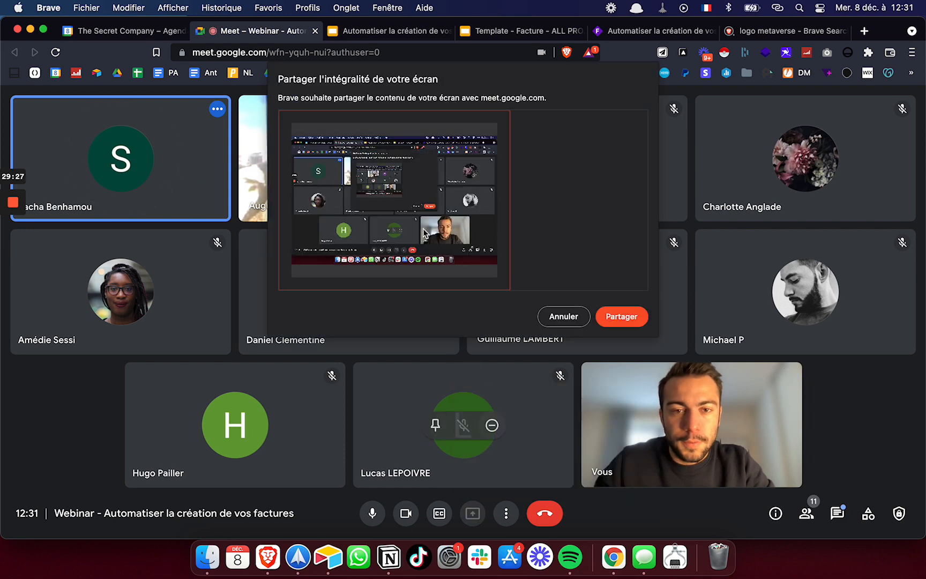
{"action": "left_click", "coordinate": [619, 317]}
{"action": "left_click", "coordinate": [394, 31]}
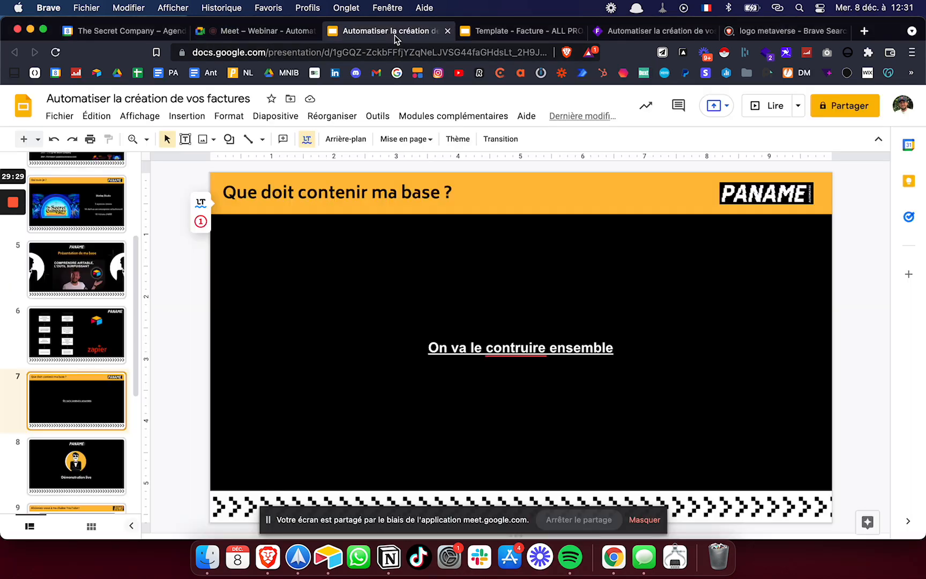
Present the deck full screen from slide 9, 'Abonnez-vous à ma chaîne YouTube !'
{"action": "scroll", "coordinate": [103, 354], "scroll_direction": "down", "scroll_amount": 2}
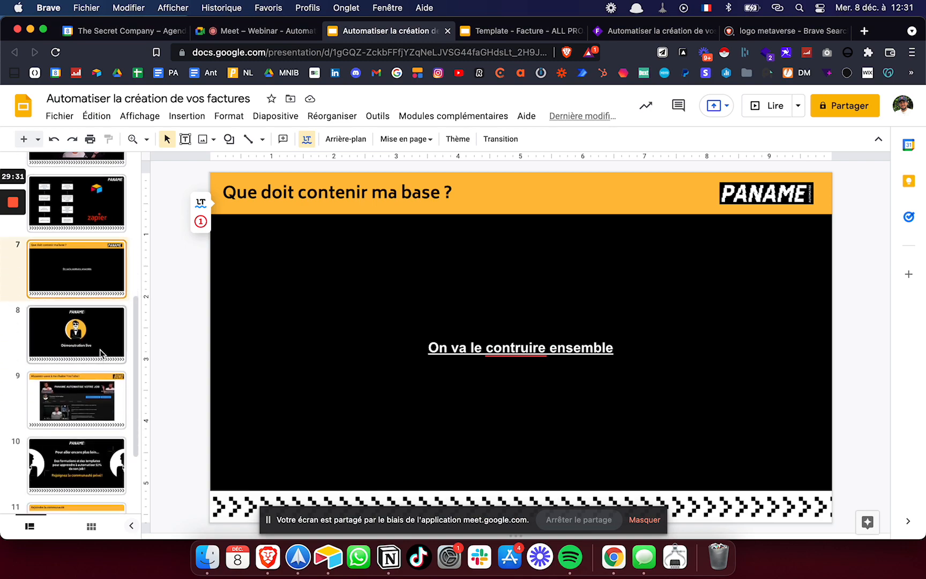
{"action": "left_click", "coordinate": [102, 339]}
{"action": "key", "text": "Down"}
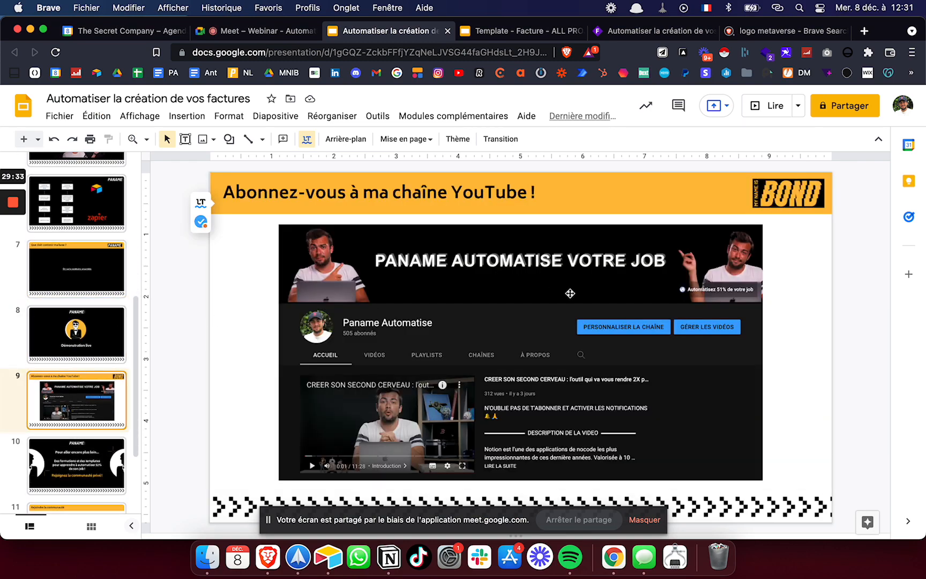
{"action": "left_click", "coordinate": [771, 109]}
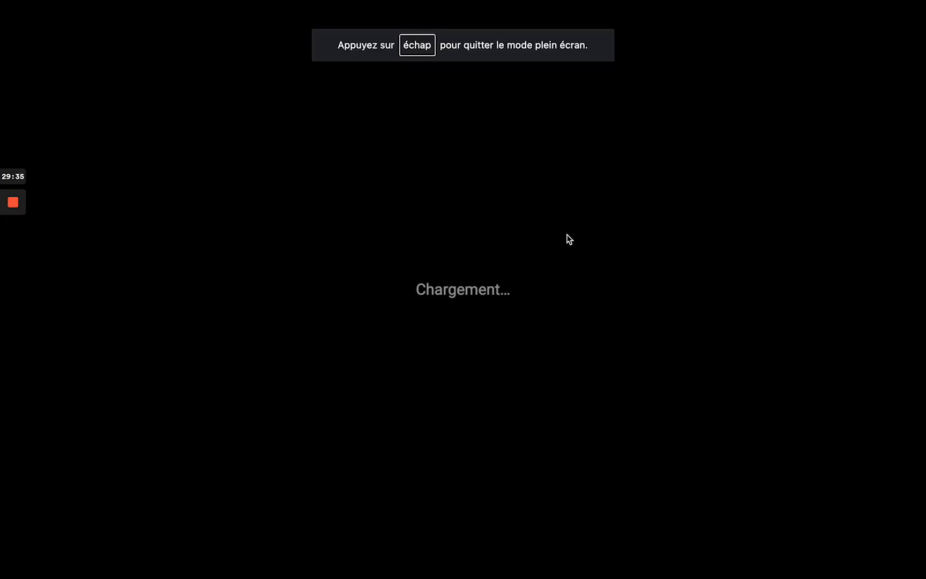